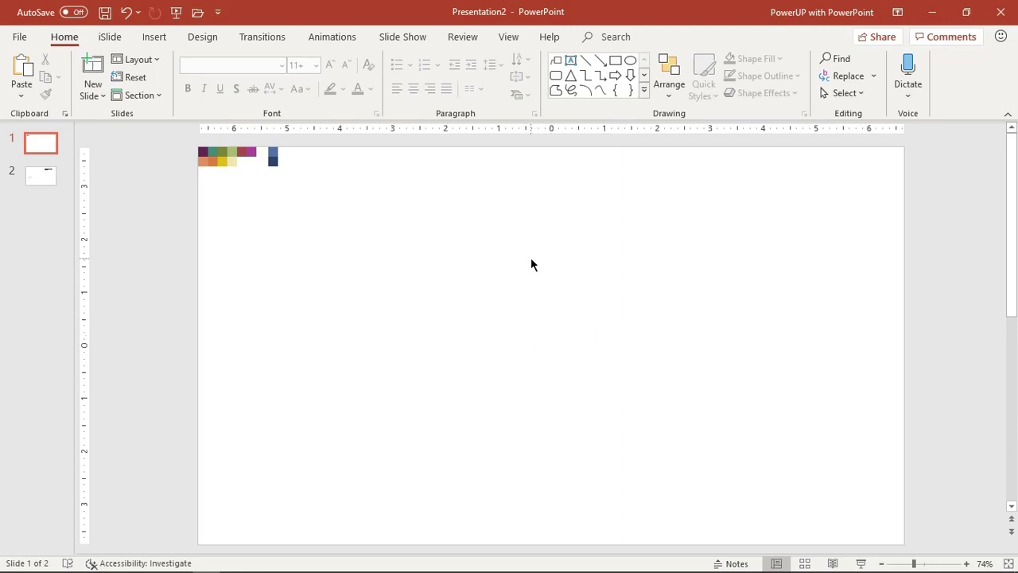
Show the centre guides and give slide 1 a gradient background trimmed to two stops
{"action": "left_click", "coordinate": [508, 39]}
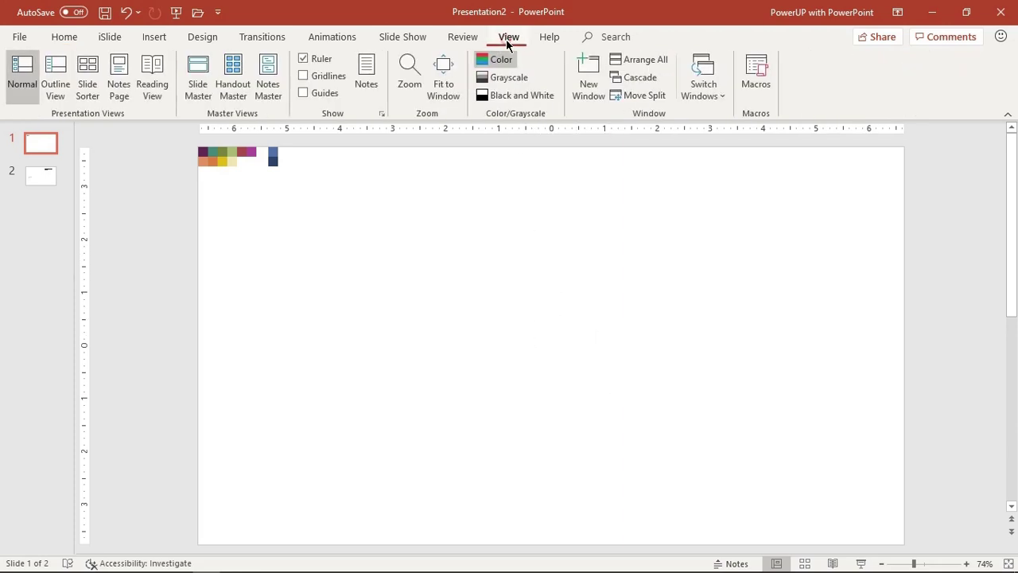
{"action": "left_click", "coordinate": [318, 92]}
{"action": "right_click", "coordinate": [484, 261]}
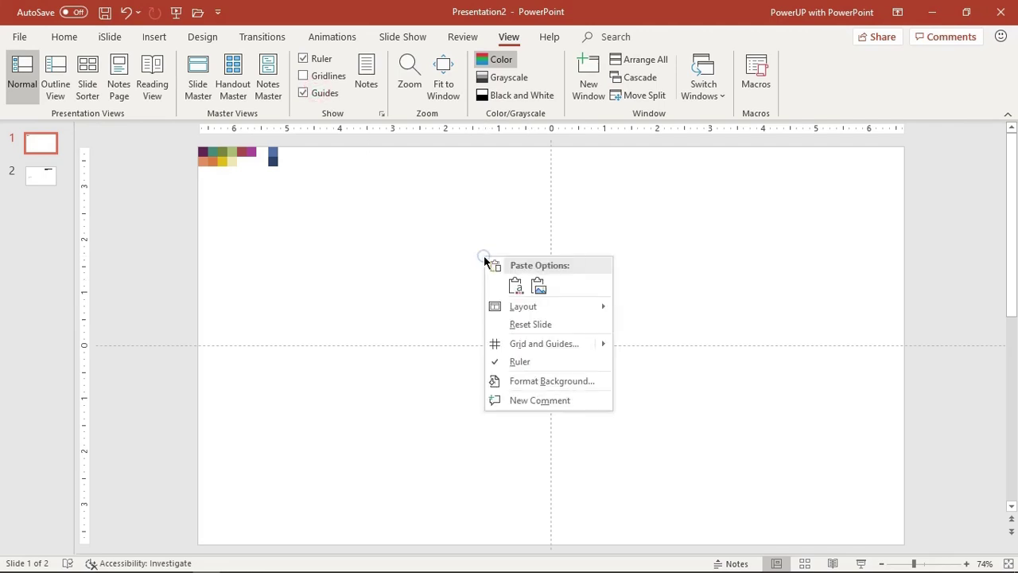
{"action": "left_click", "coordinate": [557, 380]}
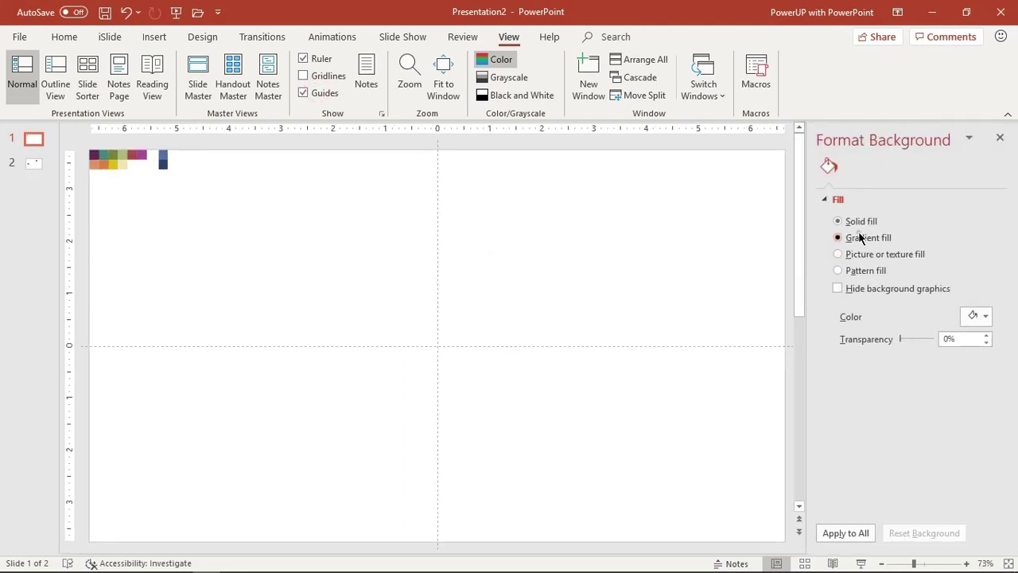
{"action": "left_click", "coordinate": [860, 237]}
{"action": "left_click", "coordinate": [940, 422]}
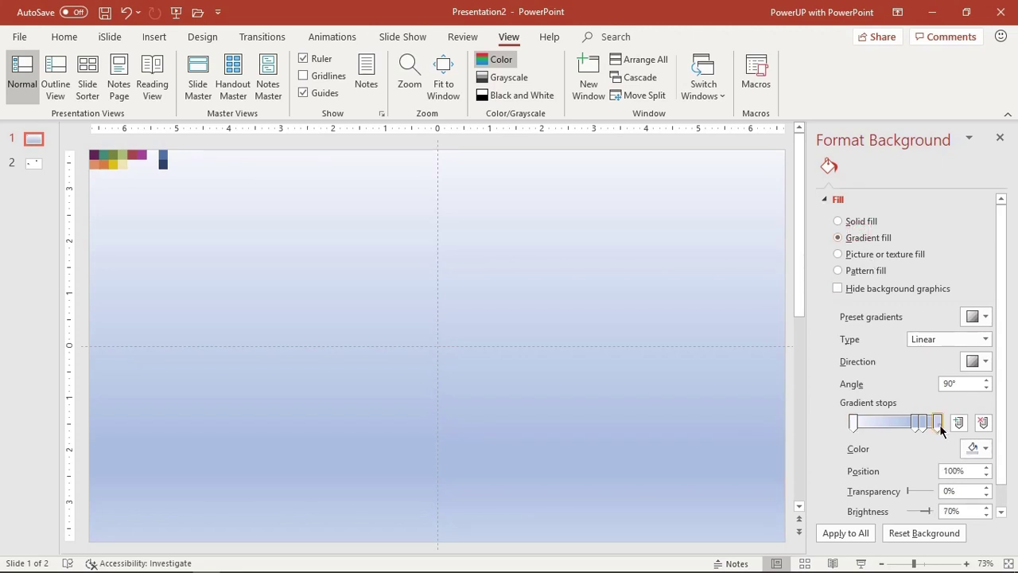
{"action": "left_click", "coordinate": [984, 423]}
{"action": "left_click", "coordinate": [983, 424]}
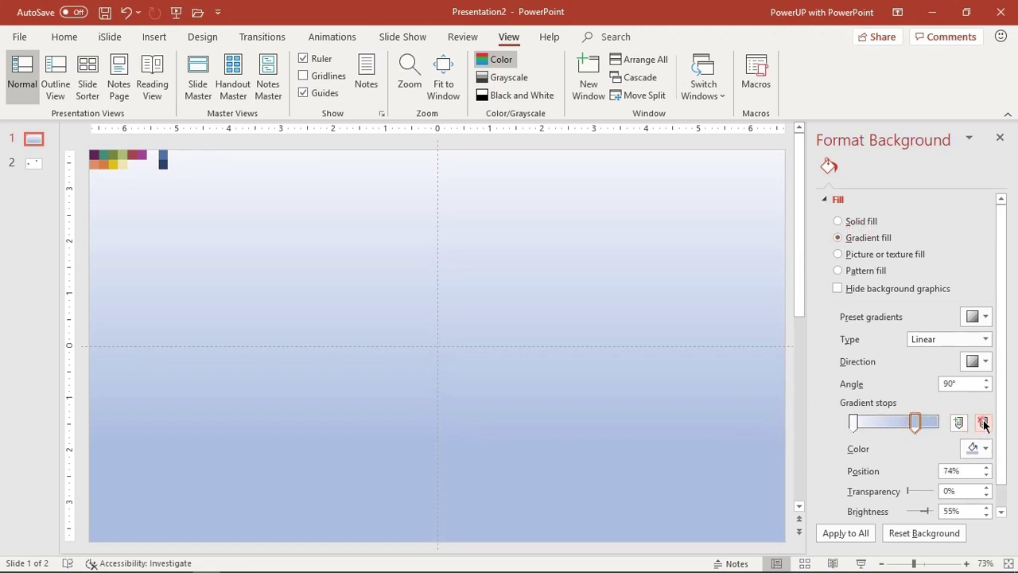
Make the background gradient radial from the centre with a grey outer stop
{"action": "left_click", "coordinate": [967, 338]}
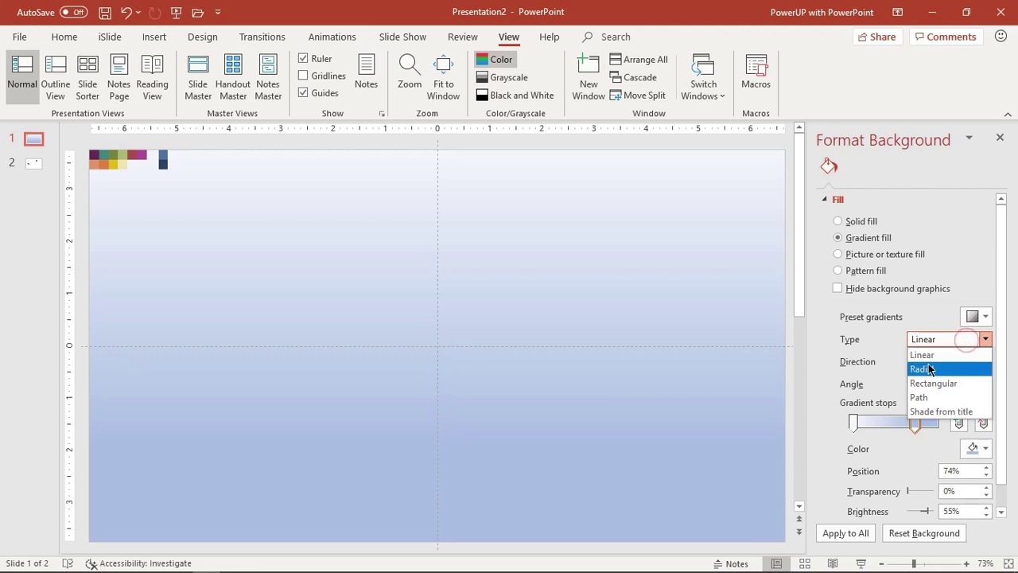
{"action": "left_click", "coordinate": [929, 368]}
{"action": "left_click", "coordinate": [973, 361]}
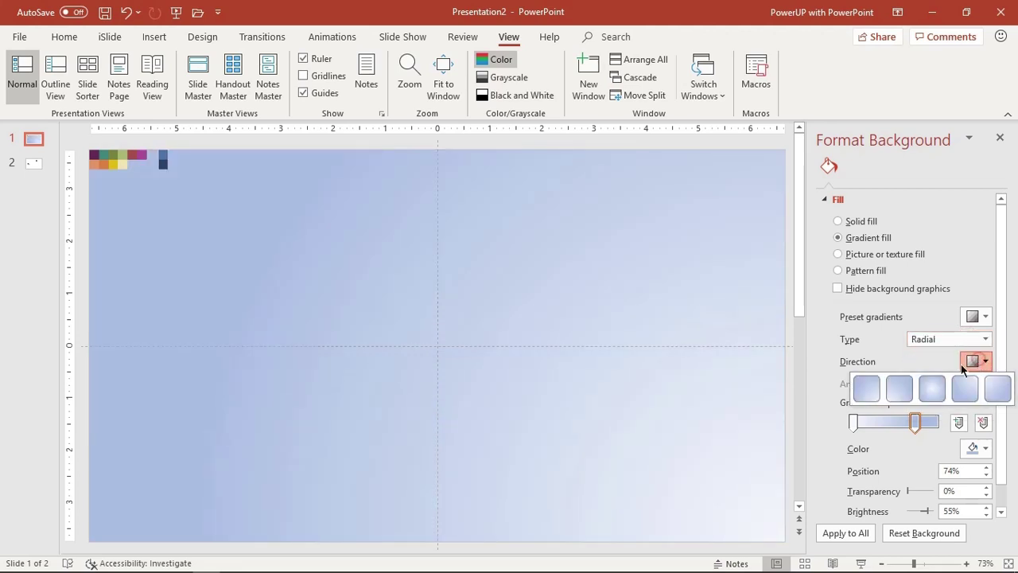
{"action": "left_click", "coordinate": [929, 388]}
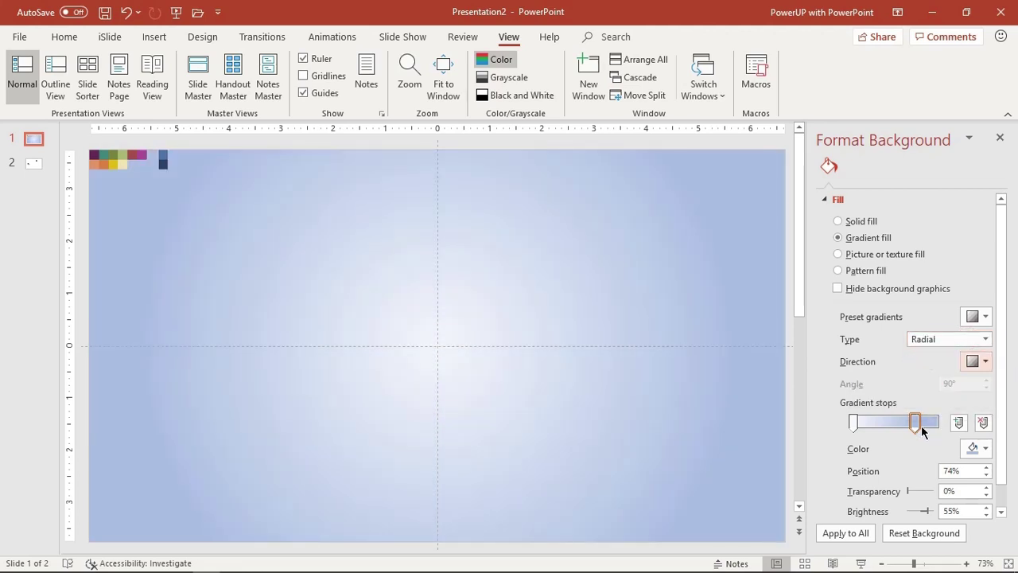
{"action": "left_click", "coordinate": [976, 450]}
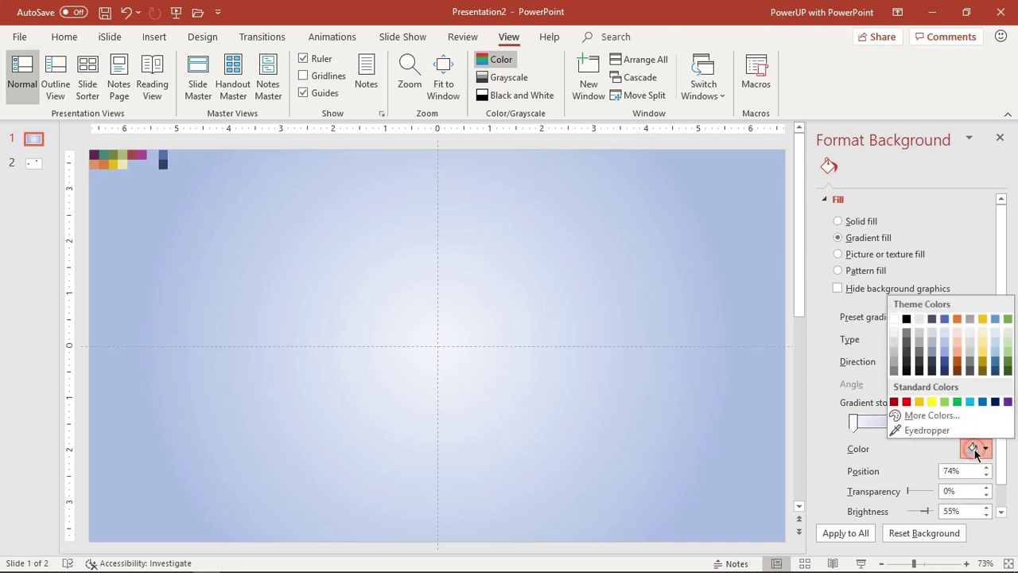
{"action": "left_click", "coordinate": [895, 354]}
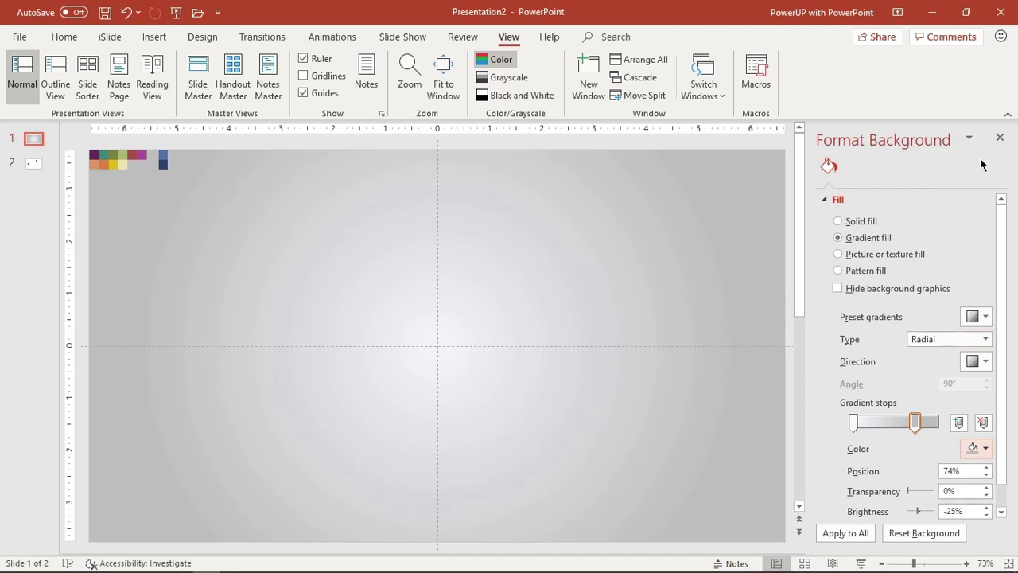
{"action": "left_click", "coordinate": [999, 140]}
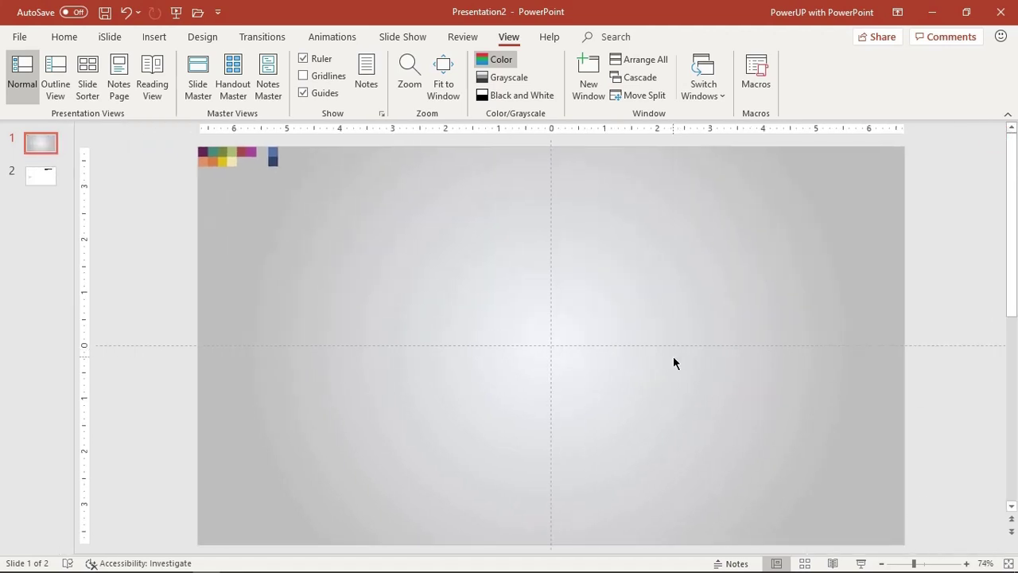
Draw a 3.03" oval circle centred on the guide crossing
{"action": "left_click", "coordinate": [158, 40]}
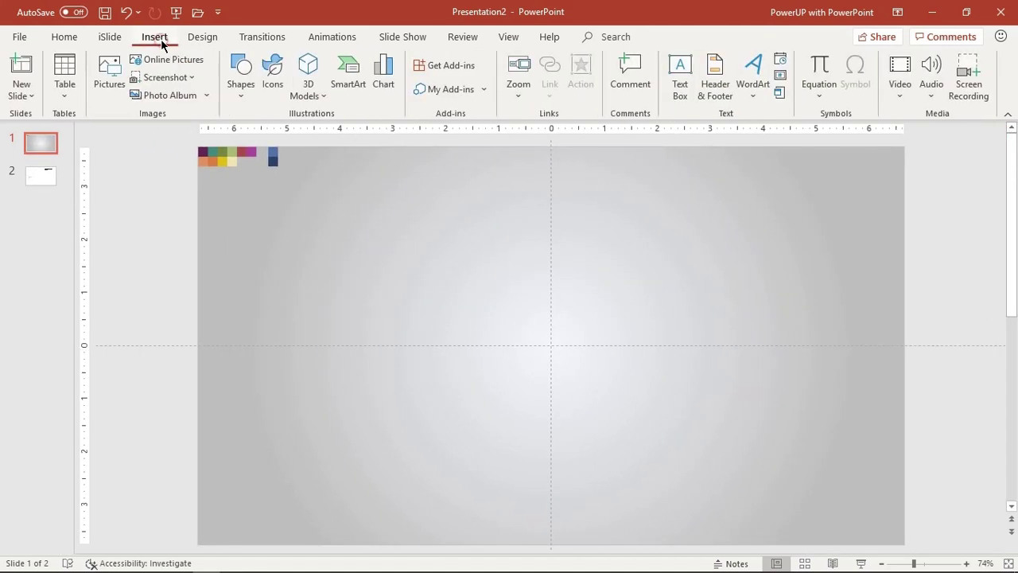
{"action": "left_click", "coordinate": [241, 95]}
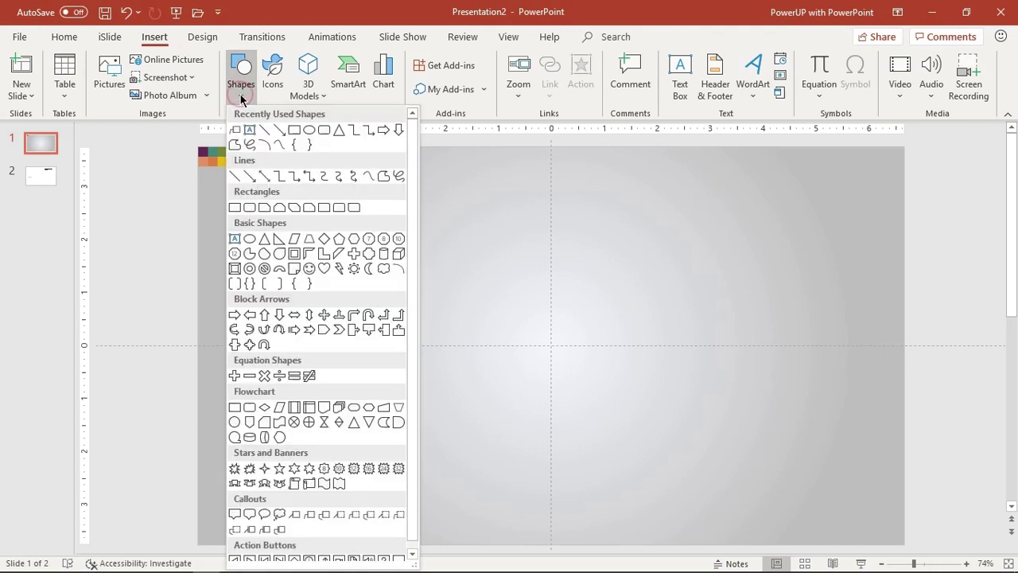
{"action": "left_click", "coordinate": [311, 133]}
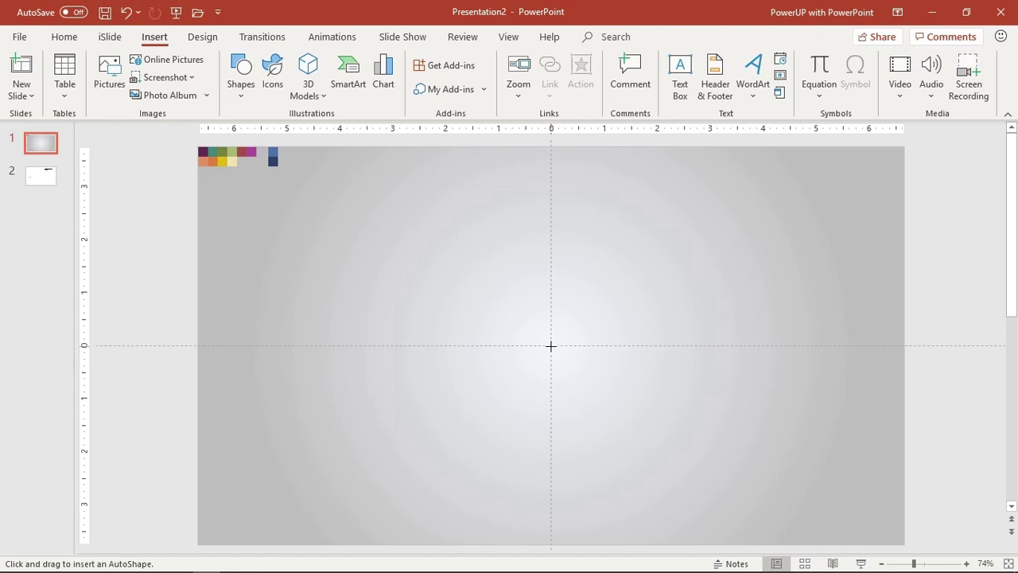
{"action": "left_click_drag", "start_coordinate": [561, 352], "coordinate": [639, 404]}
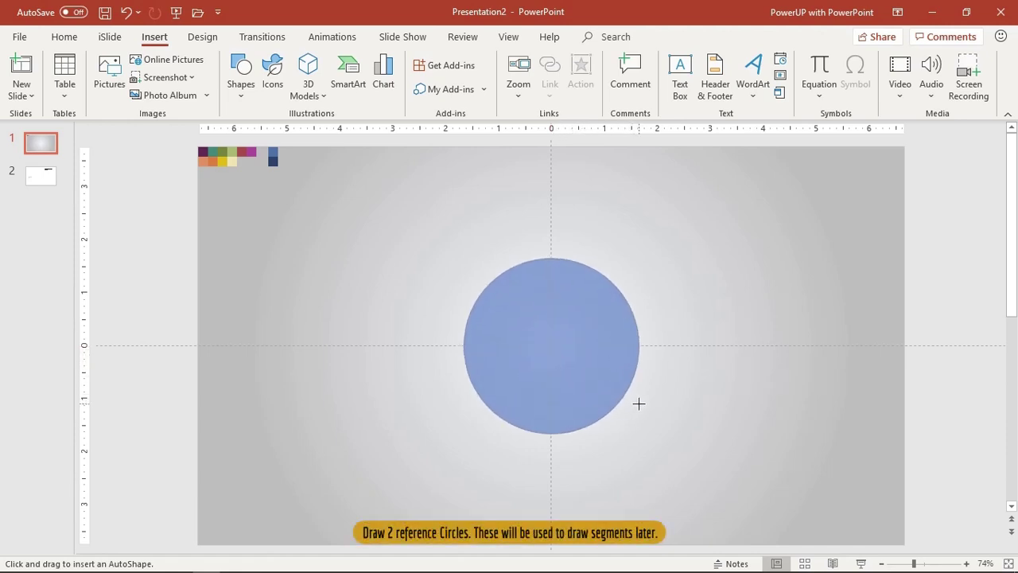
{"action": "left_click_drag", "start_coordinate": [639, 404], "coordinate": [630, 403]}
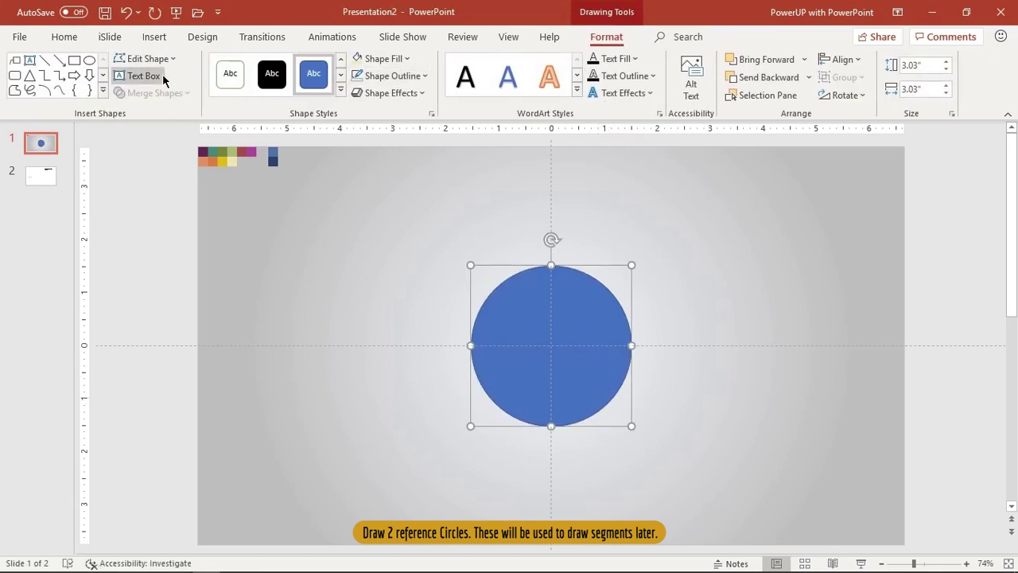
Draw a smaller 1.74" circle from the same centre, then deselect it
{"action": "left_click", "coordinate": [102, 91]}
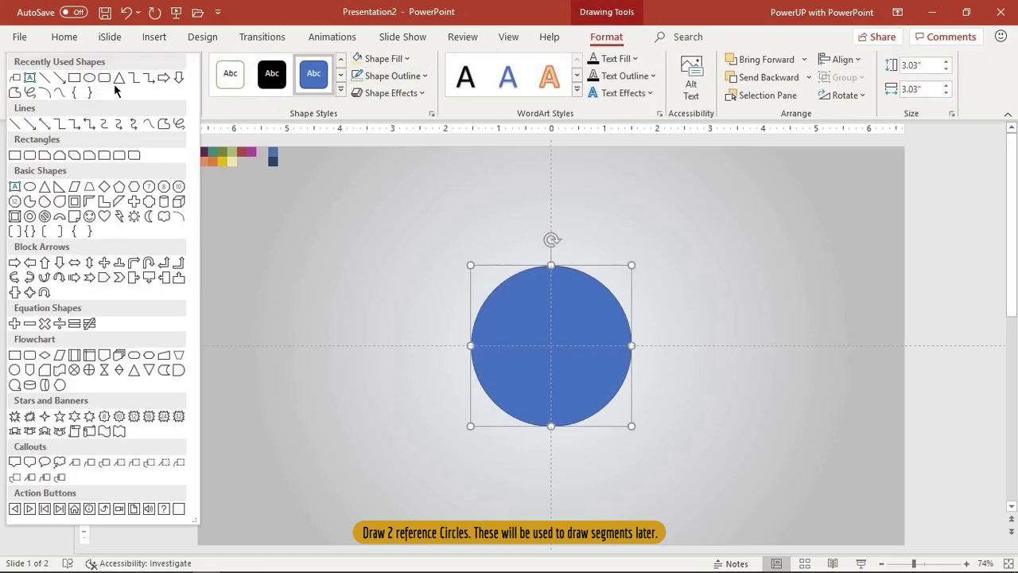
{"action": "left_click", "coordinate": [89, 78]}
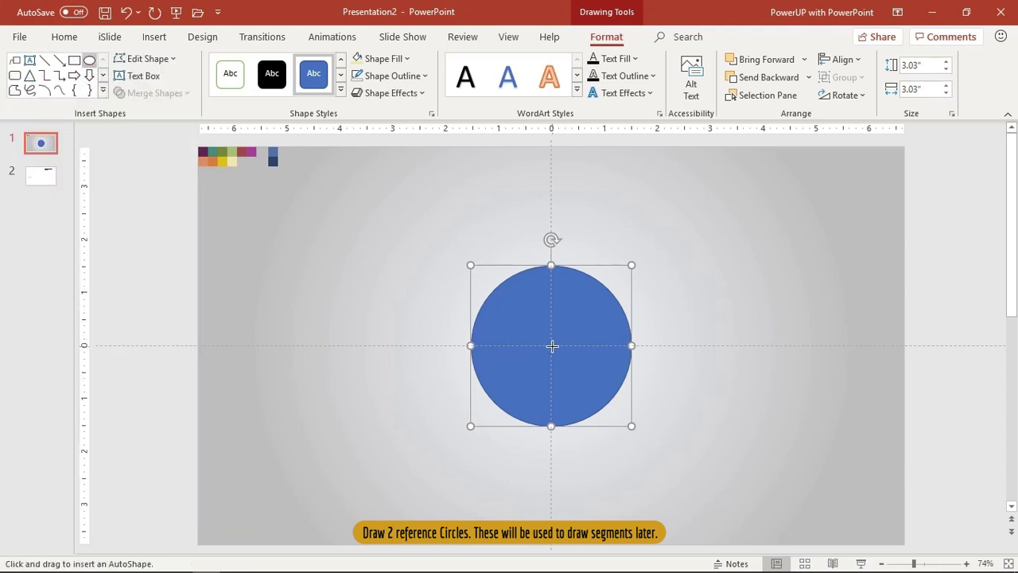
{"action": "left_click_drag", "start_coordinate": [551, 346], "coordinate": [595, 375]}
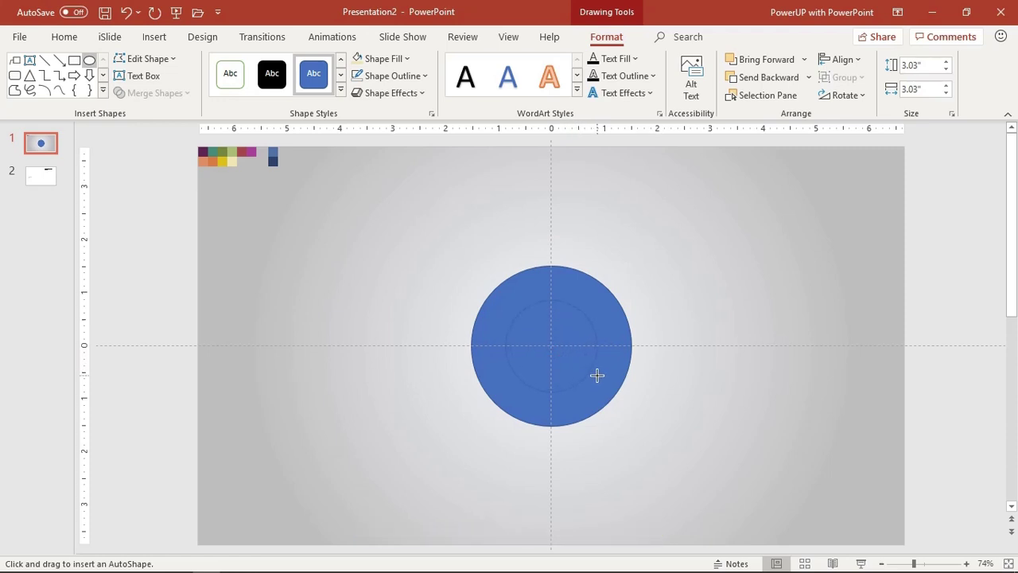
{"action": "left_click_drag", "start_coordinate": [597, 375], "coordinate": [597, 375]}
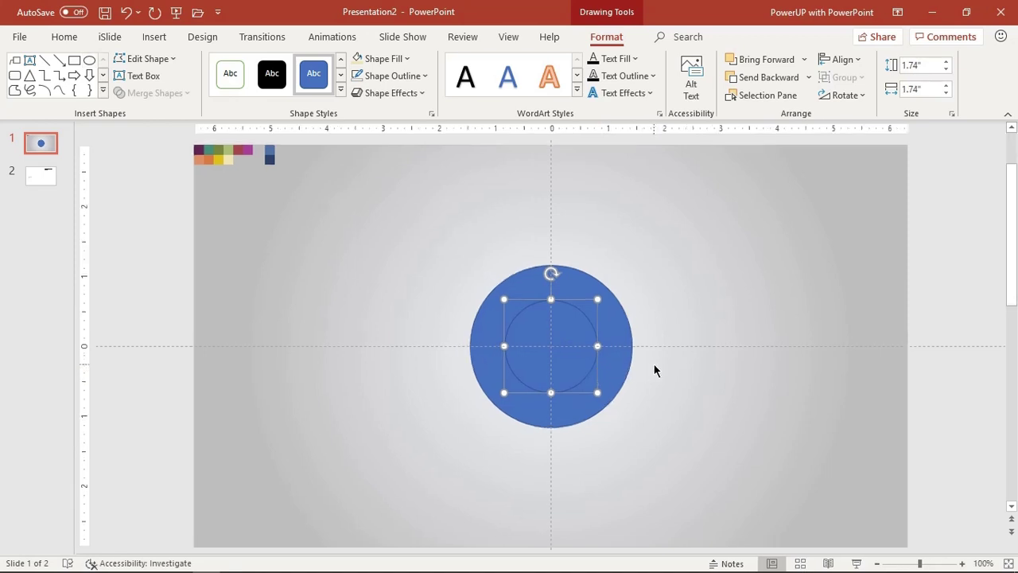
{"action": "scroll", "coordinate": [653, 369], "scroll_direction": "up", "scroll_amount": 5, "text": "ctrl"}
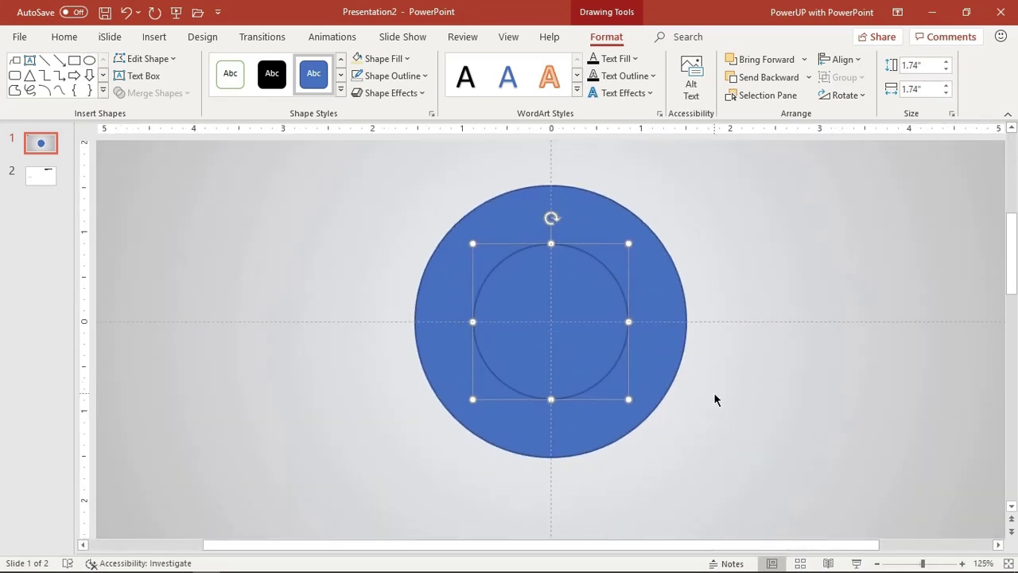
{"action": "left_click", "coordinate": [736, 375]}
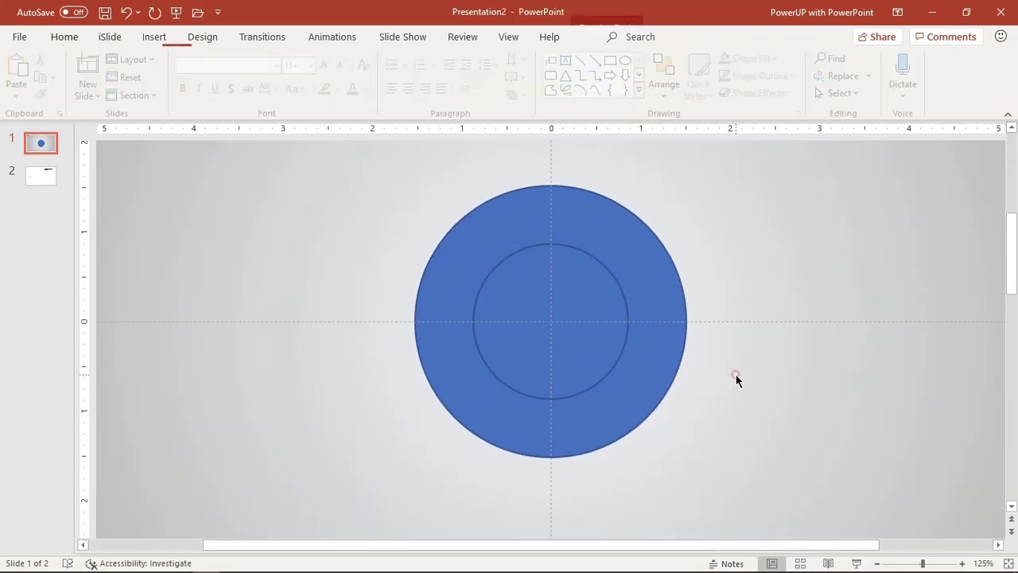
Draw a 1.74" Partial Circle over the inner circle and reshape it into a top wedge
{"action": "left_click", "coordinate": [159, 38]}
{"action": "left_click", "coordinate": [243, 94]}
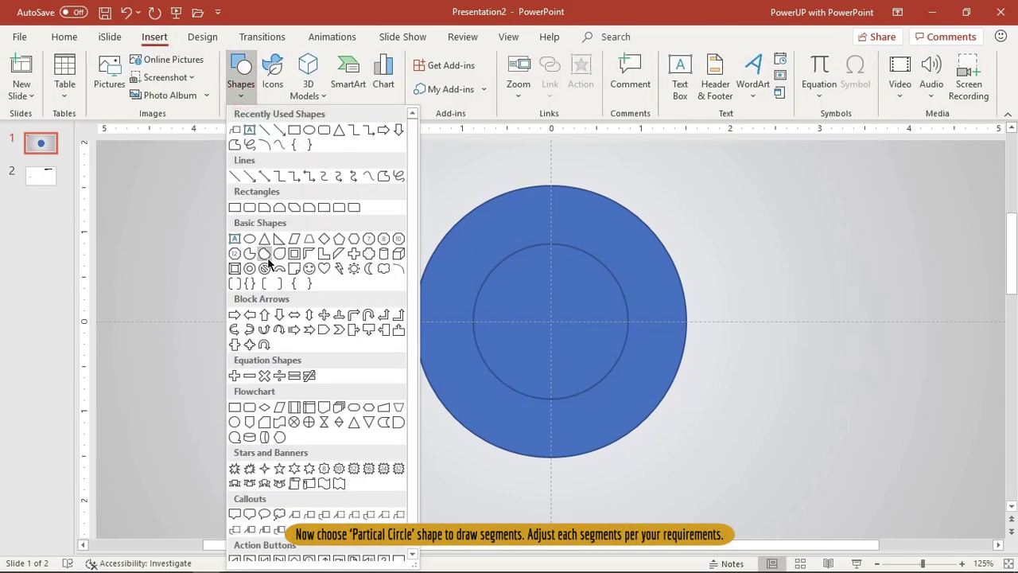
{"action": "left_click", "coordinate": [249, 253]}
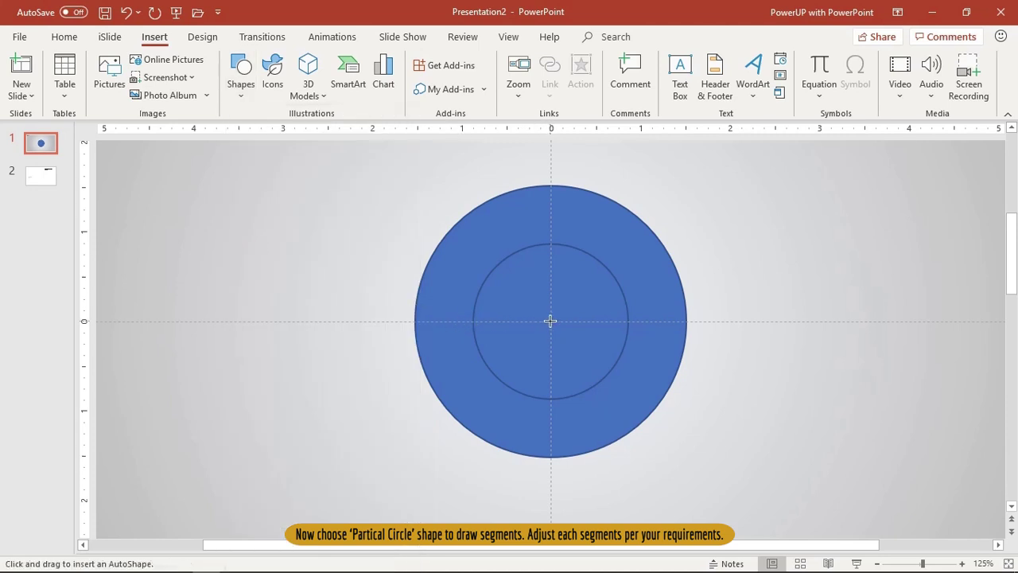
{"action": "left_click_drag", "start_coordinate": [552, 320], "coordinate": [627, 397]}
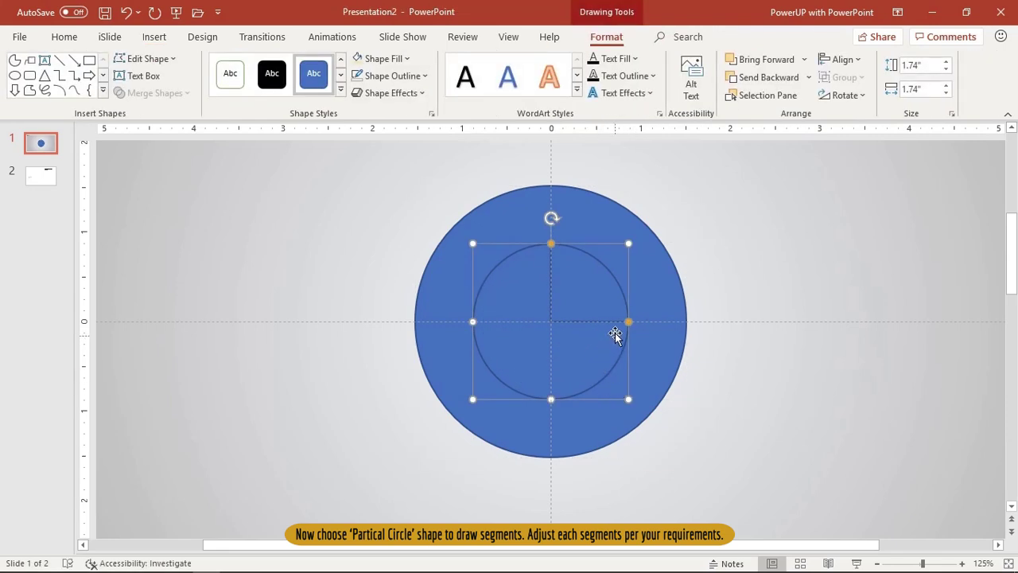
{"action": "mouse_move", "coordinate": [553, 246]}
{"action": "left_mouse_down"}
{"action": "mouse_move", "coordinate": [606, 266]}
{"action": "mouse_move", "coordinate": [613, 280]}
{"action": "left_mouse_up"}
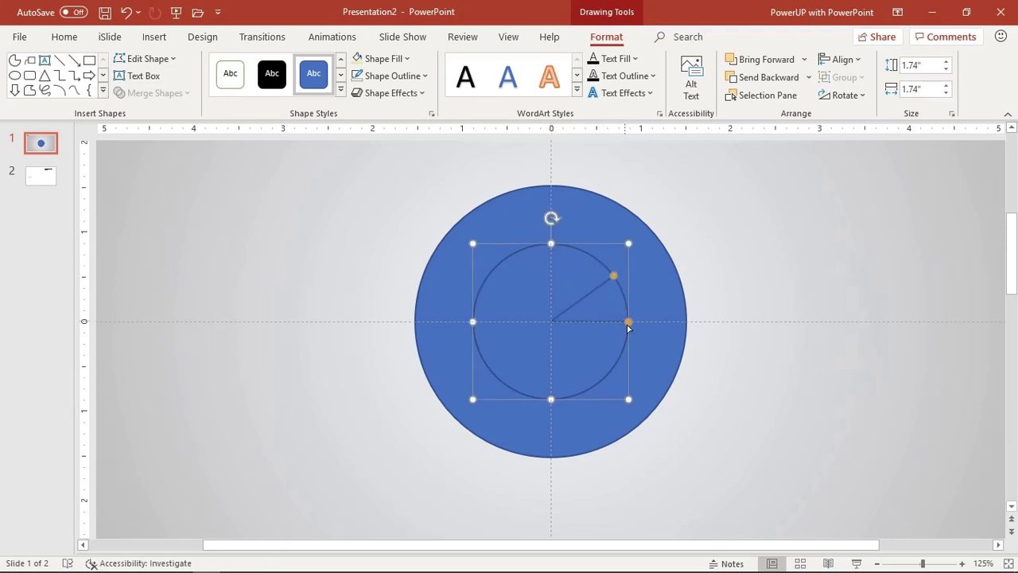
{"action": "left_click_drag", "start_coordinate": [630, 329], "coordinate": [529, 415]}
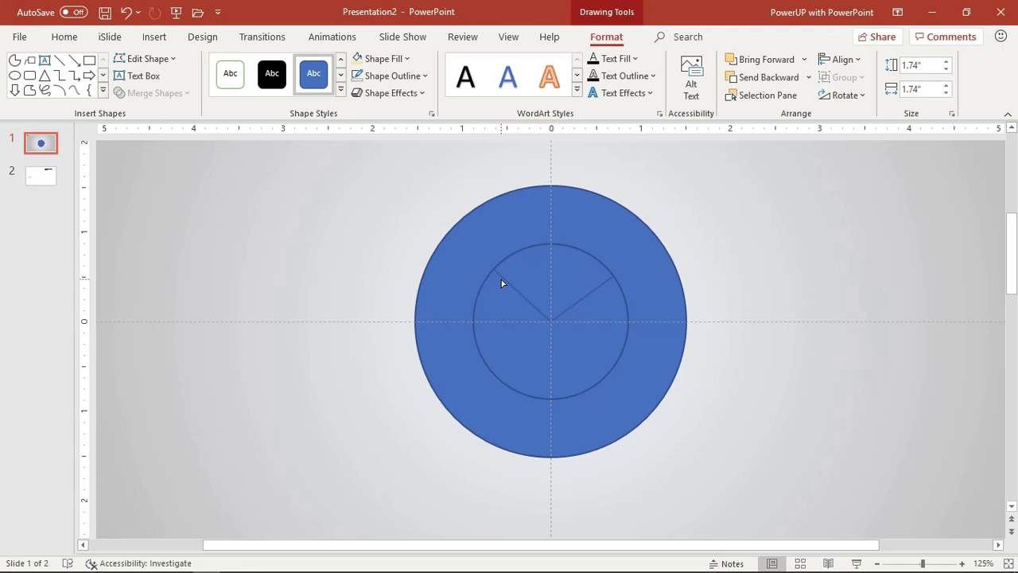
{"action": "left_click_drag", "start_coordinate": [520, 268], "coordinate": [502, 272]}
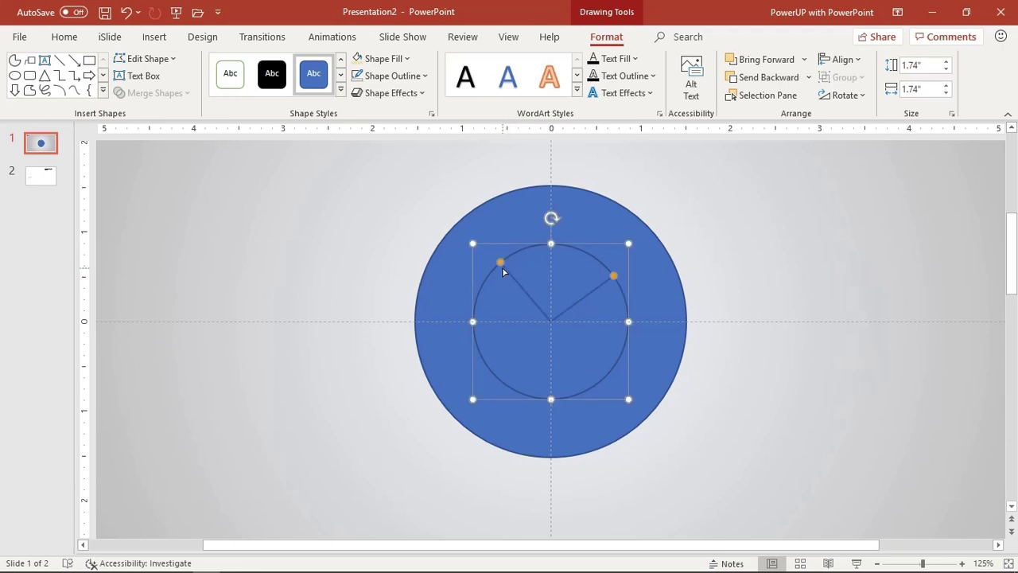
{"action": "scroll", "coordinate": [510, 273], "scroll_direction": "down", "scroll_amount": 2, "text": "ctrl"}
Fill the top wedge cream using the eyedropper on the palette swatch
{"action": "scroll", "coordinate": [509, 272], "scroll_direction": "down", "scroll_amount": 2, "text": "ctrl"}
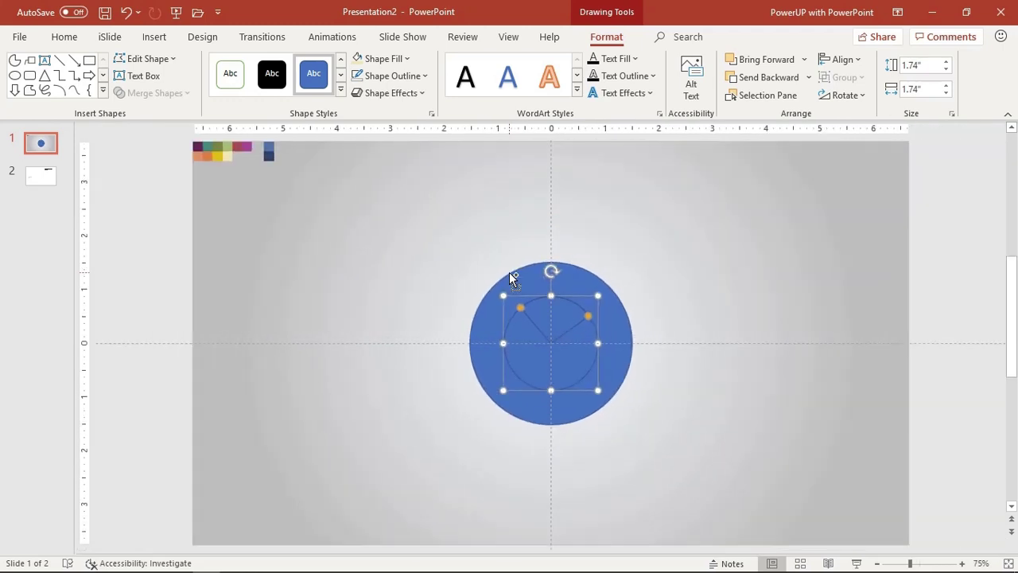
{"action": "left_click", "coordinate": [406, 63]}
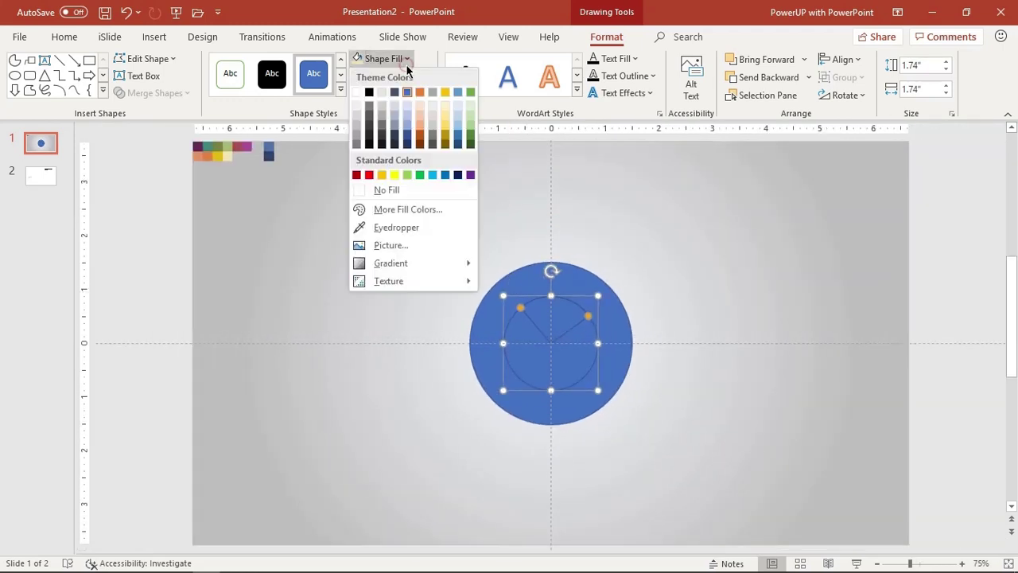
{"action": "left_click", "coordinate": [388, 228]}
{"action": "left_click", "coordinate": [198, 155]}
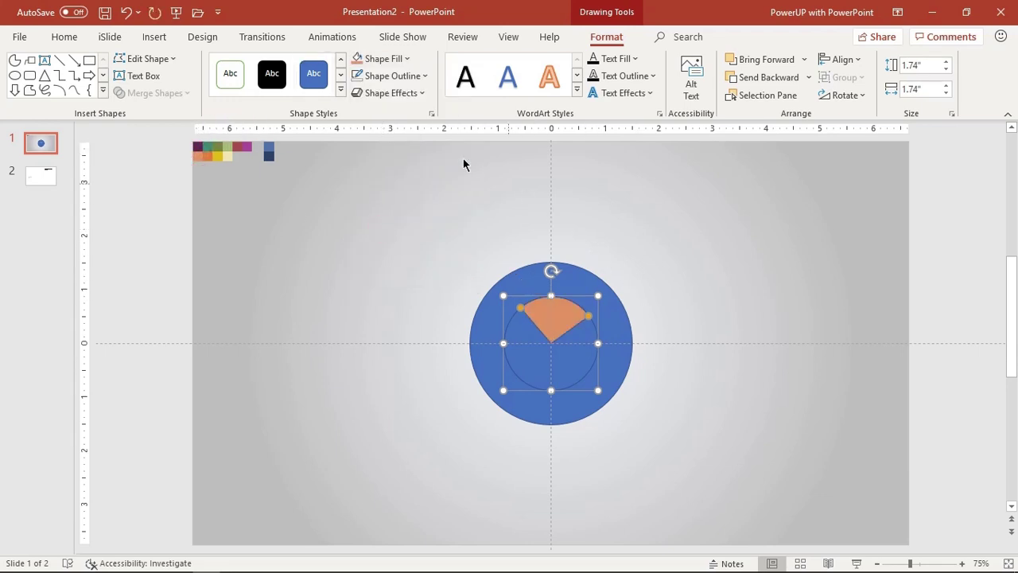
{"action": "left_click", "coordinate": [398, 60]}
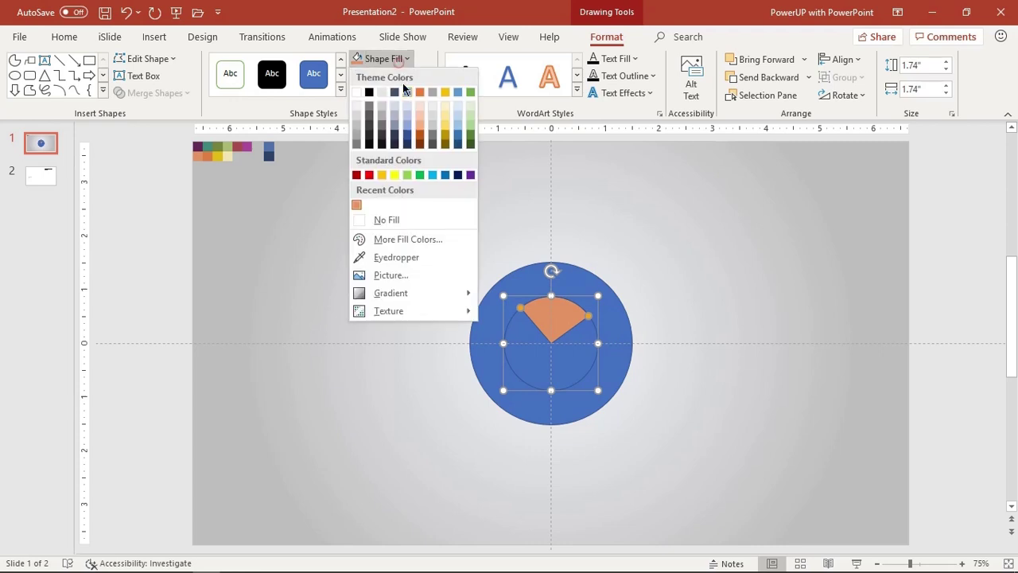
{"action": "left_click", "coordinate": [378, 257]}
{"action": "left_click", "coordinate": [230, 154]}
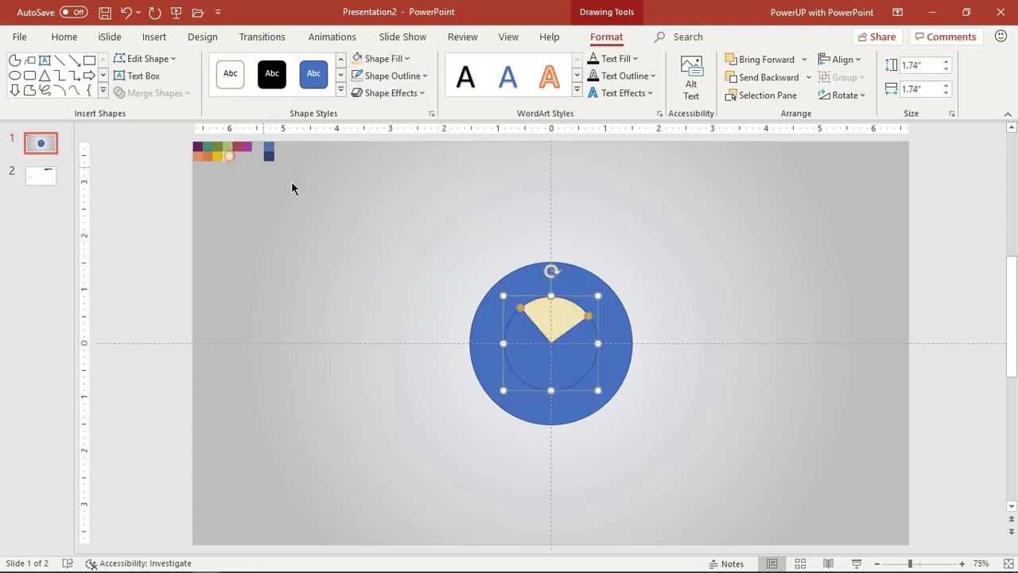
{"action": "left_click", "coordinate": [697, 304]}
Duplicate the cream slice, reshape it into a right-hand wedge, and fill it orange
{"action": "left_click", "coordinate": [556, 315]}
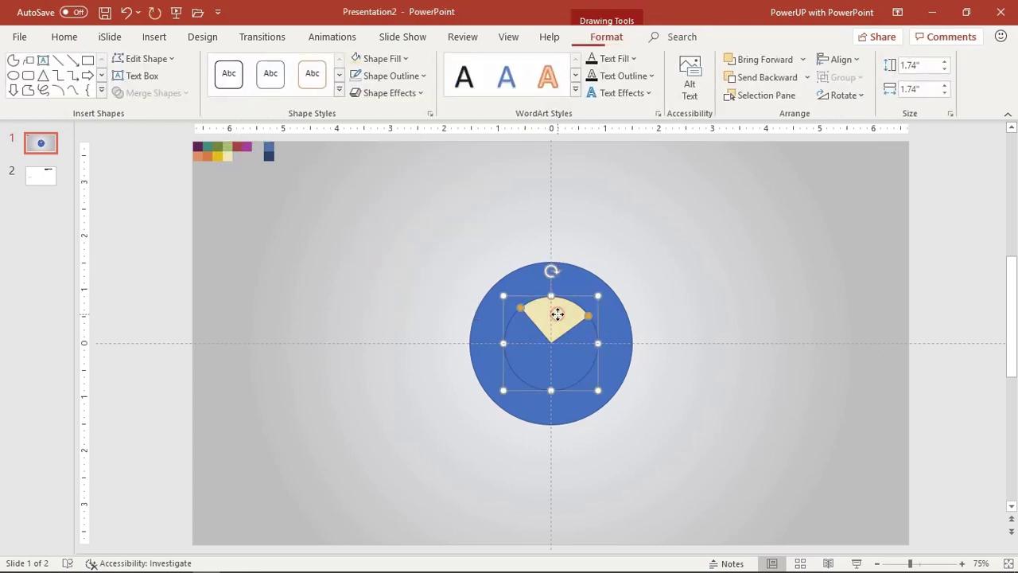
{"action": "key", "text": "ctrl+d"}
{"action": "left_click_drag", "start_coordinate": [561, 323], "coordinate": [581, 379]}
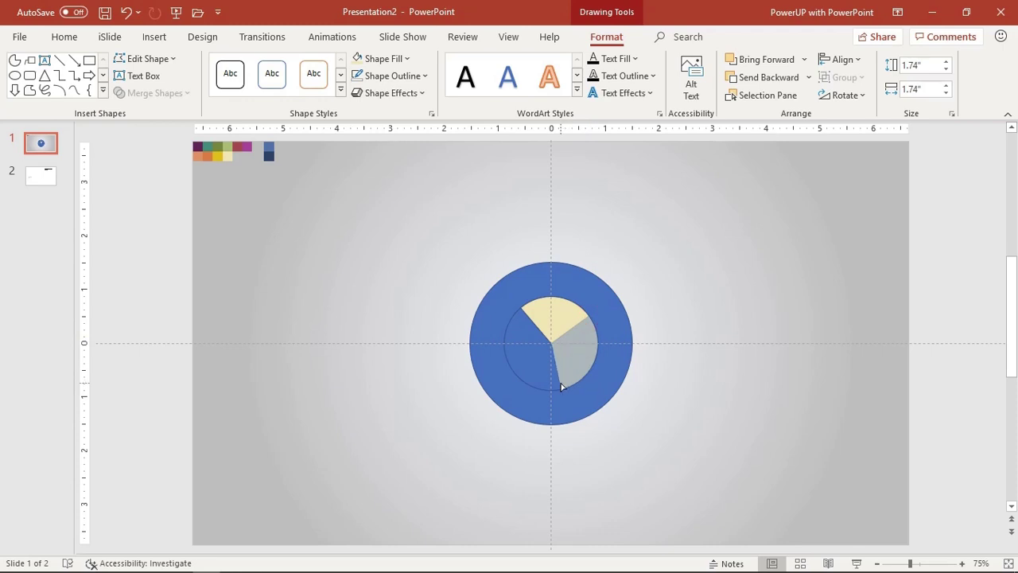
{"action": "left_click_drag", "start_coordinate": [565, 387], "coordinate": [567, 387]}
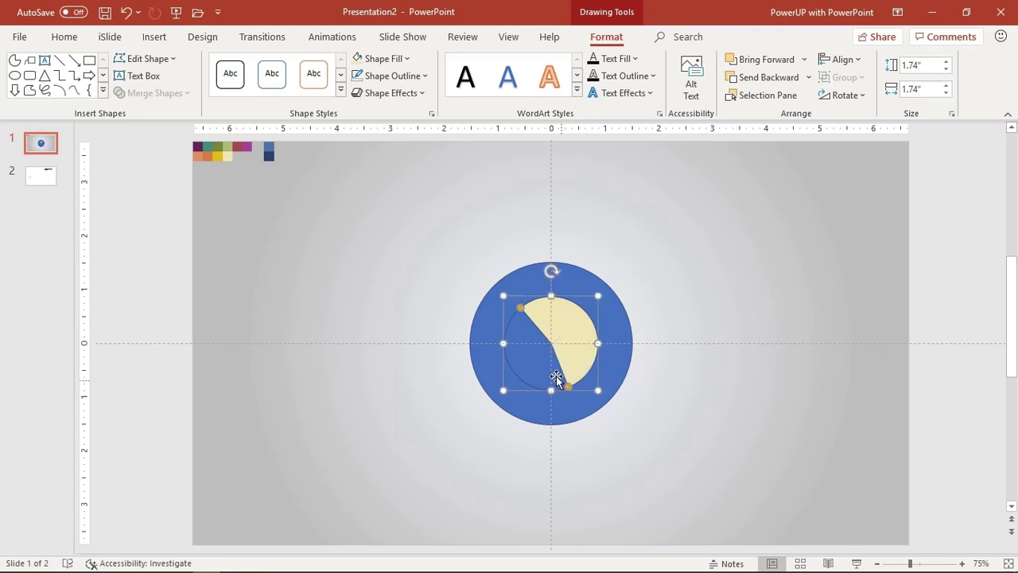
{"action": "left_click_drag", "start_coordinate": [522, 313], "coordinate": [589, 317]}
{"action": "left_click", "coordinate": [401, 59]}
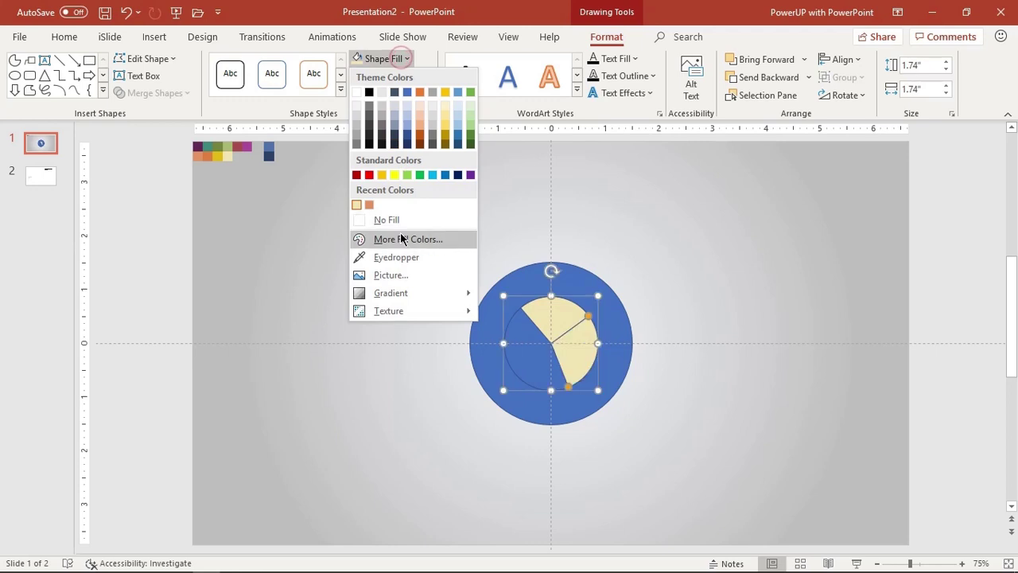
{"action": "left_click", "coordinate": [384, 258]}
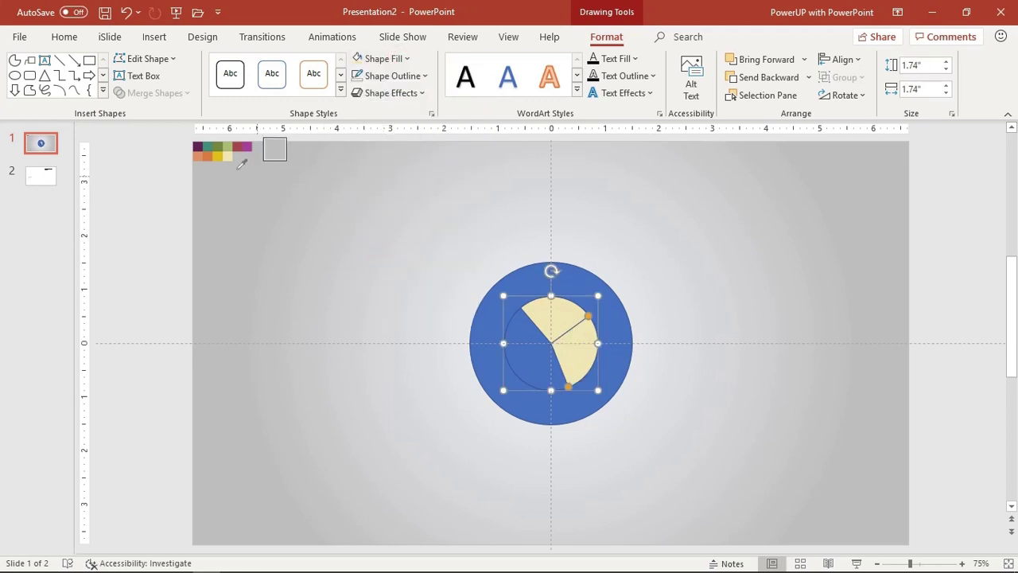
{"action": "left_click", "coordinate": [198, 155]}
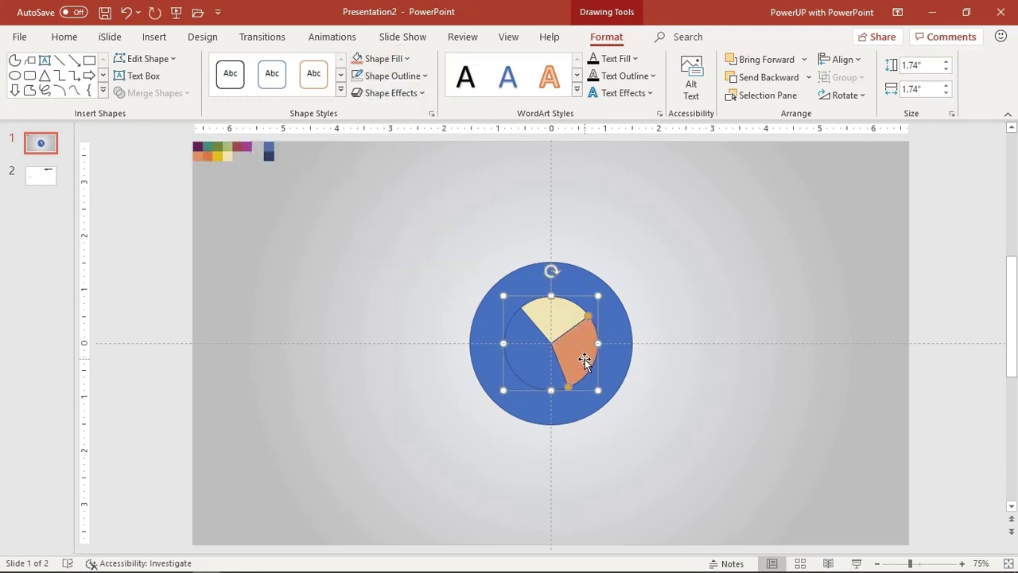
{"action": "scroll", "coordinate": [586, 358], "scroll_direction": "up", "scroll_amount": 5}
Duplicate the orange wedge, reshape it into the bottom wedge, and fill it darker orange
{"action": "key", "text": "ctrl+d"}
{"action": "mouse_move", "coordinate": [616, 342]}
{"action": "left_mouse_down"}
{"action": "mouse_move", "coordinate": [740, 340]}
{"action": "mouse_move", "coordinate": [610, 340]}
{"action": "left_mouse_up"}
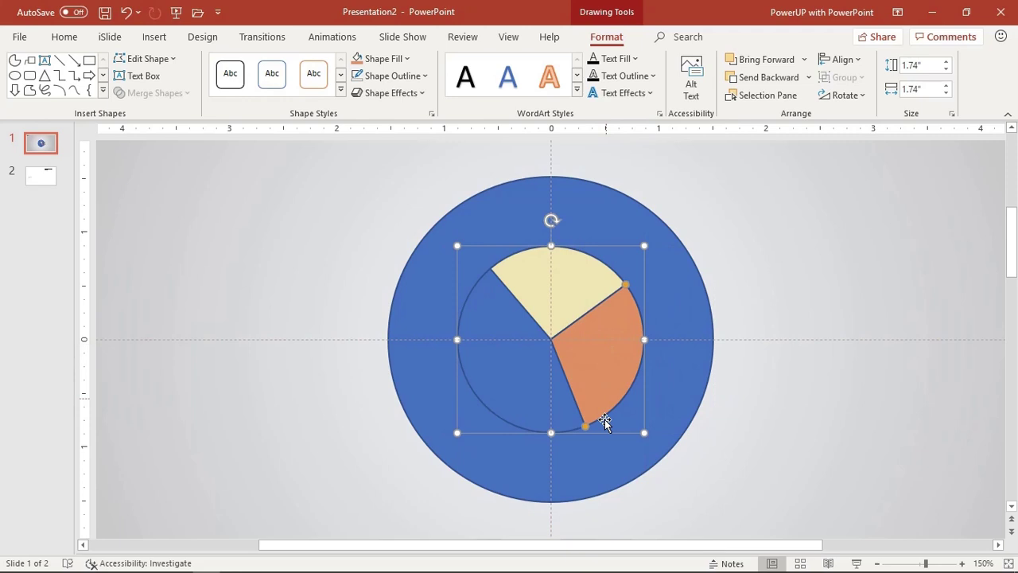
{"action": "mouse_move", "coordinate": [587, 430]}
{"action": "left_mouse_down"}
{"action": "mouse_move", "coordinate": [468, 385]}
{"action": "mouse_move", "coordinate": [458, 348]}
{"action": "left_mouse_up"}
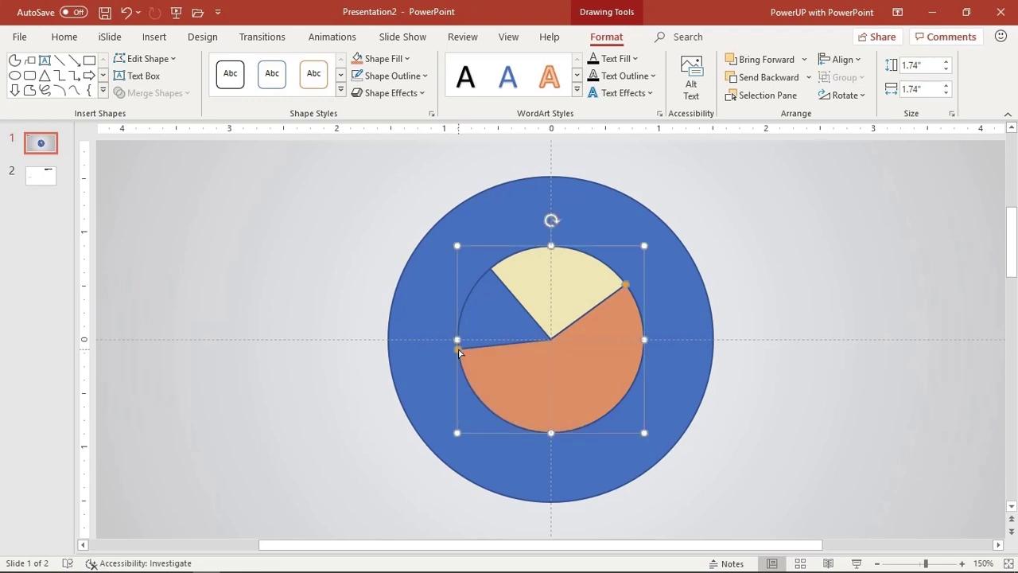
{"action": "left_click_drag", "start_coordinate": [626, 284], "coordinate": [584, 426]}
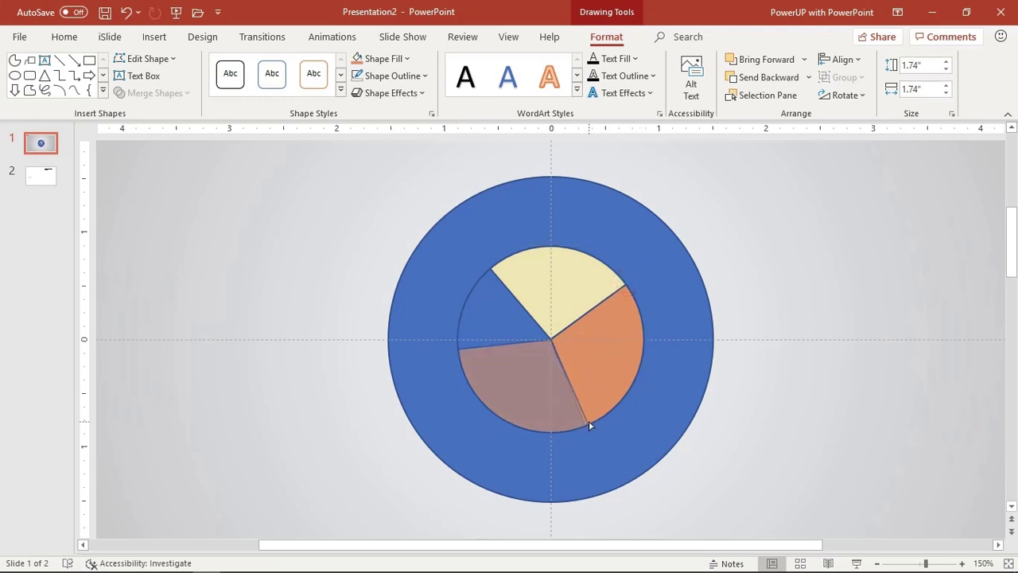
{"action": "left_click_drag", "start_coordinate": [584, 422], "coordinate": [587, 426]}
{"action": "scroll", "coordinate": [587, 425], "scroll_direction": "down", "scroll_amount": 5}
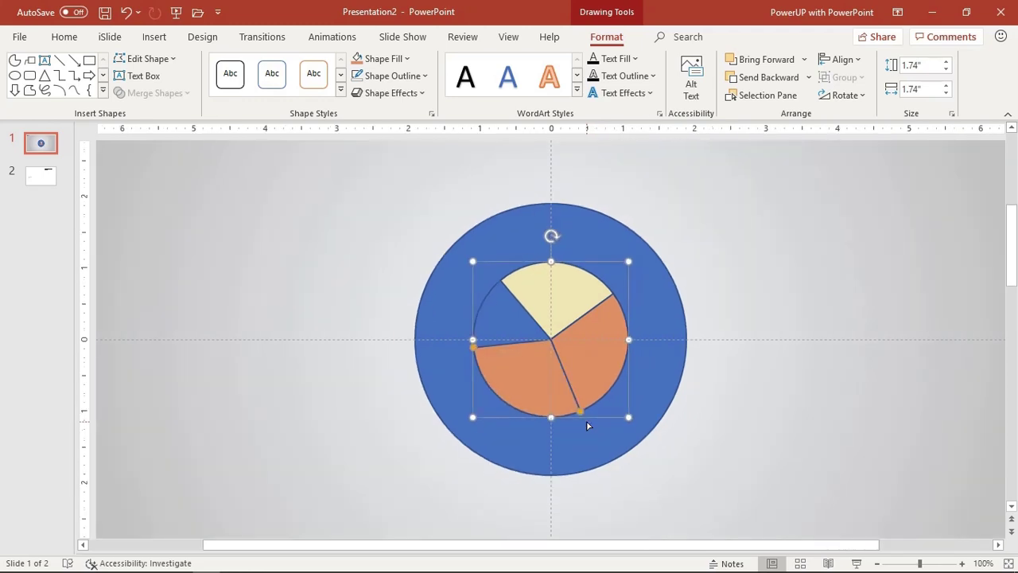
{"action": "left_click", "coordinate": [400, 60]}
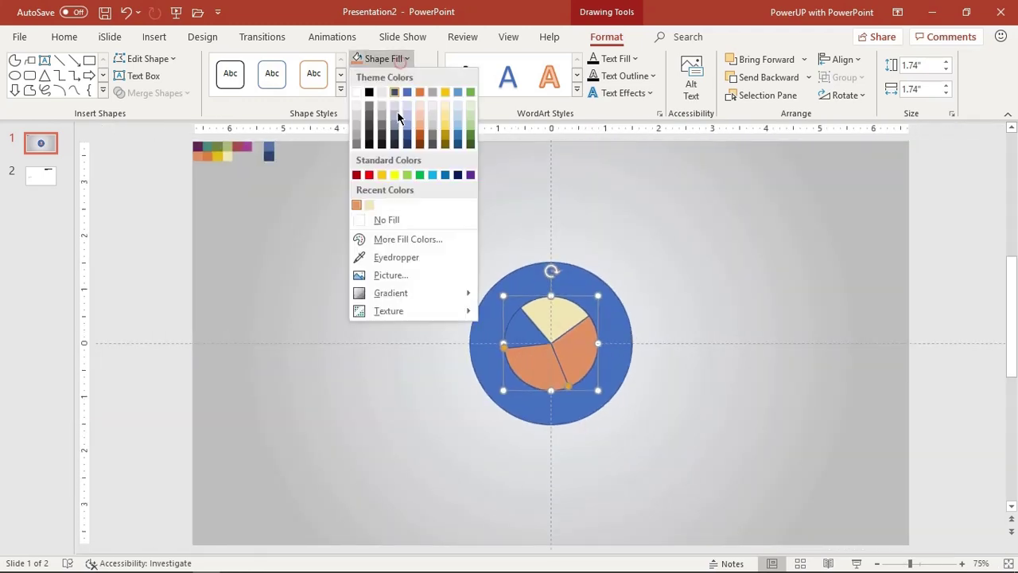
{"action": "left_click", "coordinate": [374, 254]}
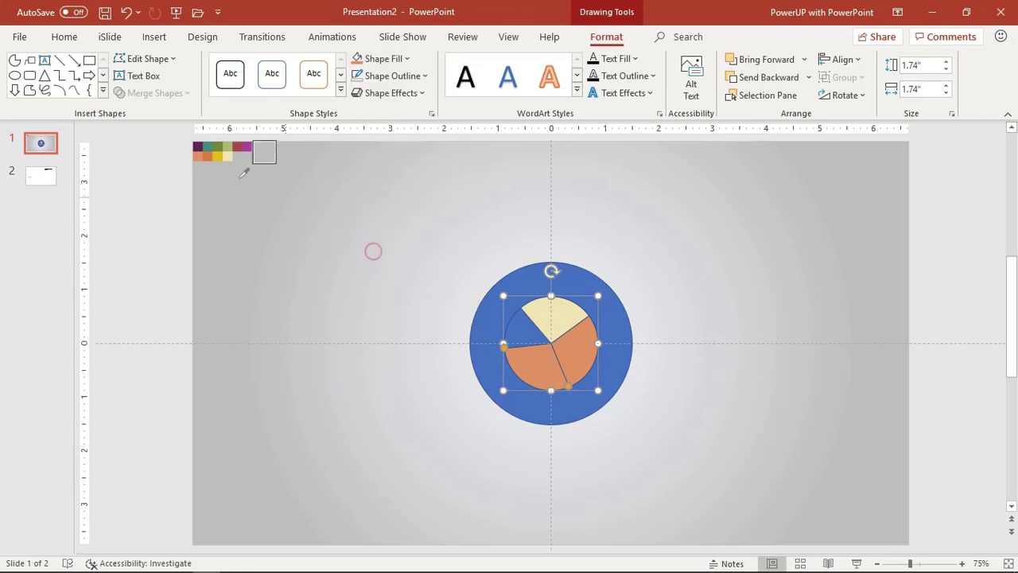
{"action": "left_click", "coordinate": [210, 156]}
{"action": "scroll", "coordinate": [552, 362], "scroll_direction": "up", "scroll_amount": 5}
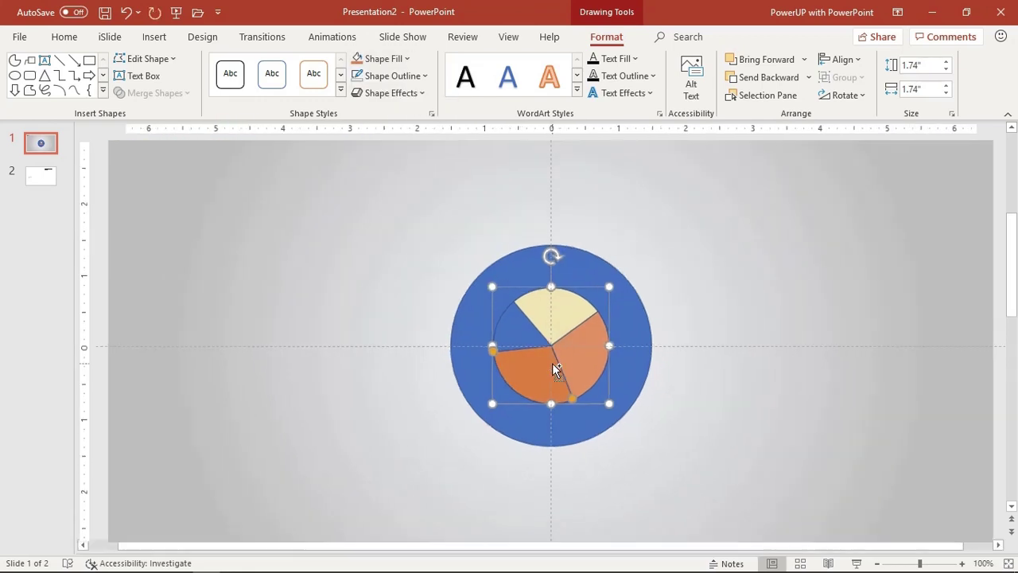
{"action": "left_click", "coordinate": [721, 369]}
Copy the dark orange wedge, reshape it into the upper-left wedge, and fill it yellow
{"action": "left_click", "coordinate": [532, 368]}
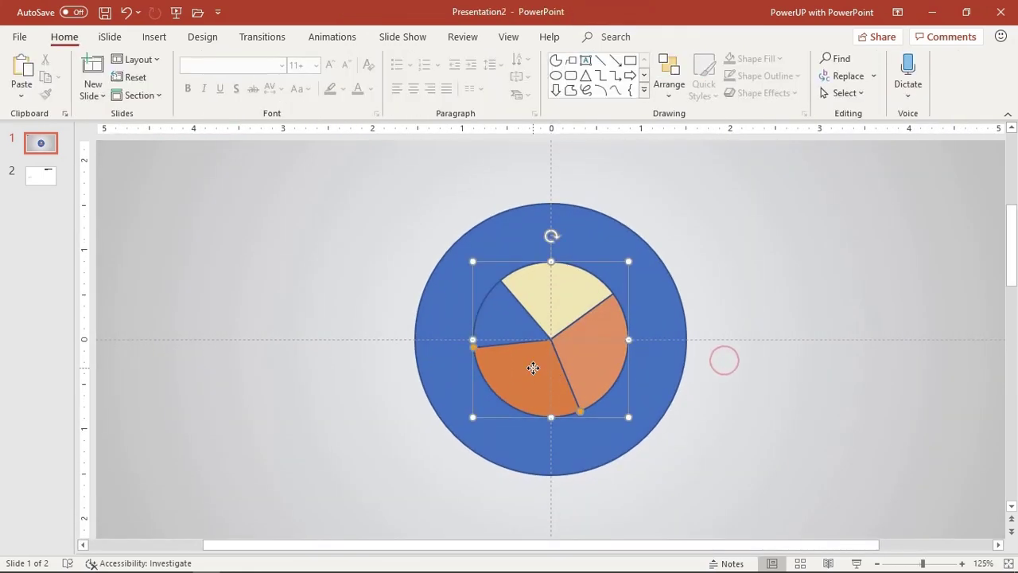
{"action": "left_click_drag", "start_coordinate": [532, 367], "coordinate": [532, 368]}
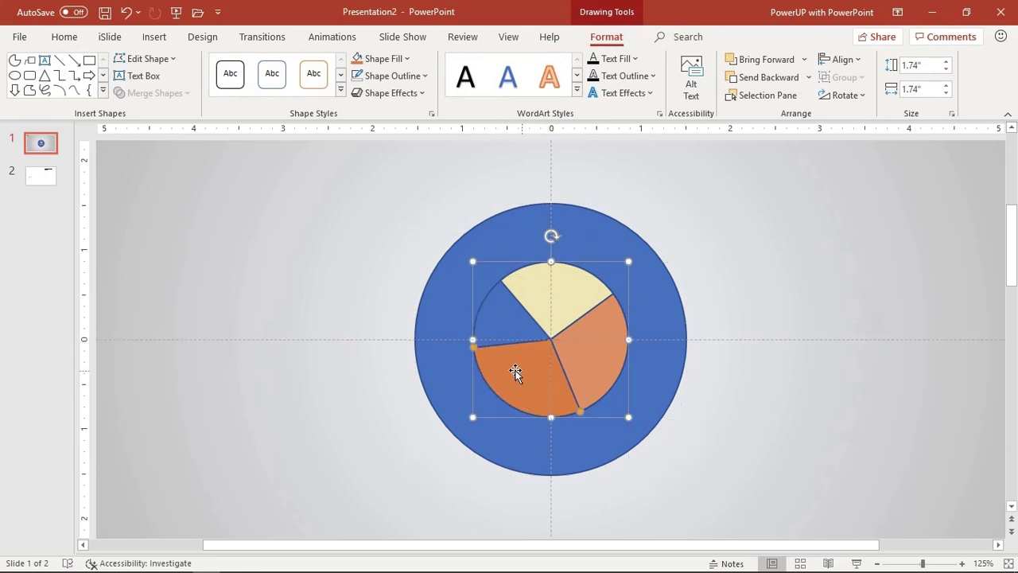
{"action": "left_click_drag", "start_coordinate": [474, 354], "coordinate": [501, 284]}
{"action": "left_click_drag", "start_coordinate": [580, 410], "coordinate": [473, 350]}
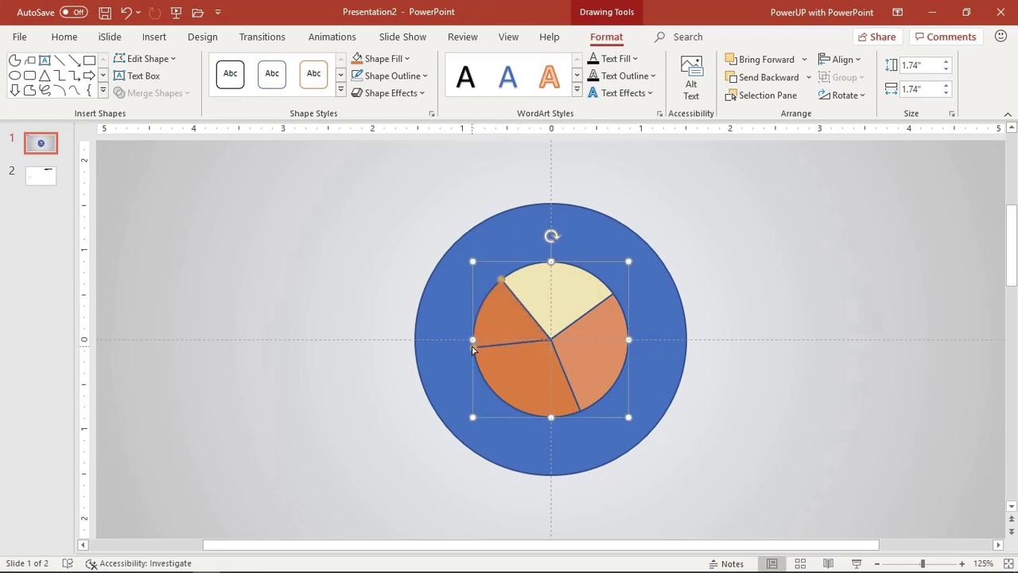
{"action": "scroll", "coordinate": [473, 350], "scroll_direction": "down", "scroll_amount": 2, "text": "ctrl"}
{"action": "scroll", "coordinate": [473, 350], "scroll_direction": "down", "scroll_amount": 3, "text": "ctrl"}
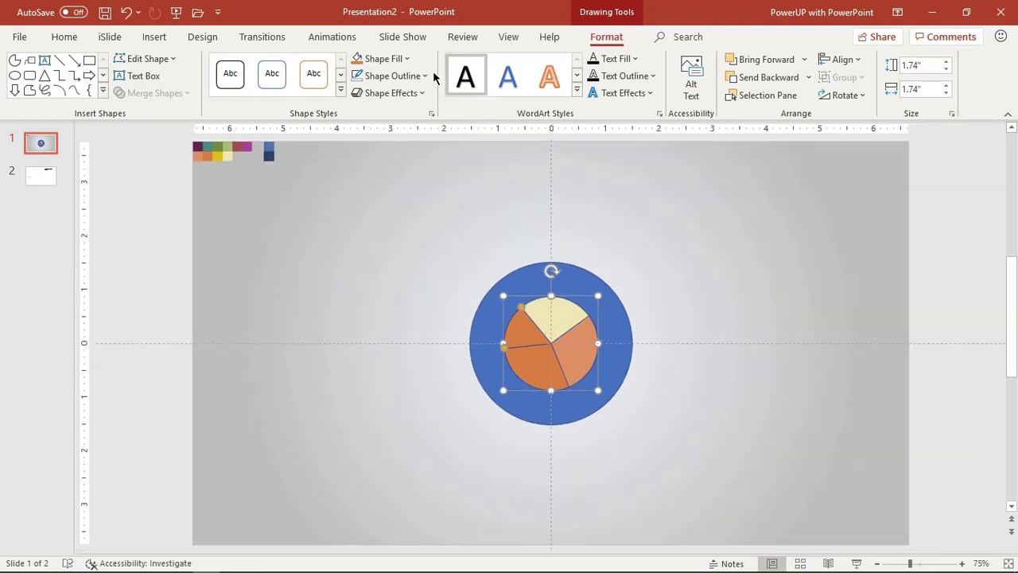
{"action": "left_click", "coordinate": [391, 60]}
{"action": "left_click", "coordinate": [384, 258]}
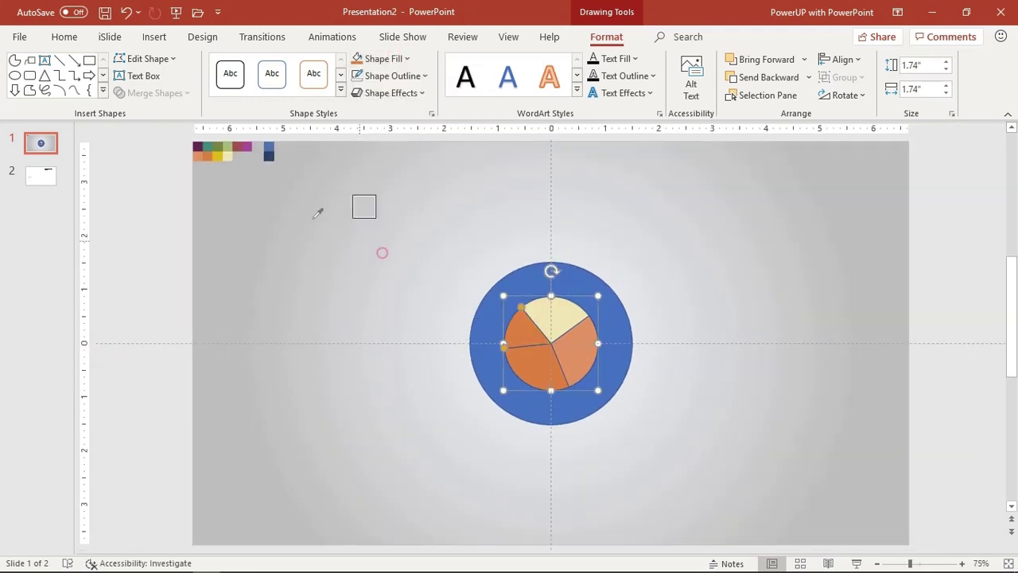
{"action": "left_click", "coordinate": [219, 156]}
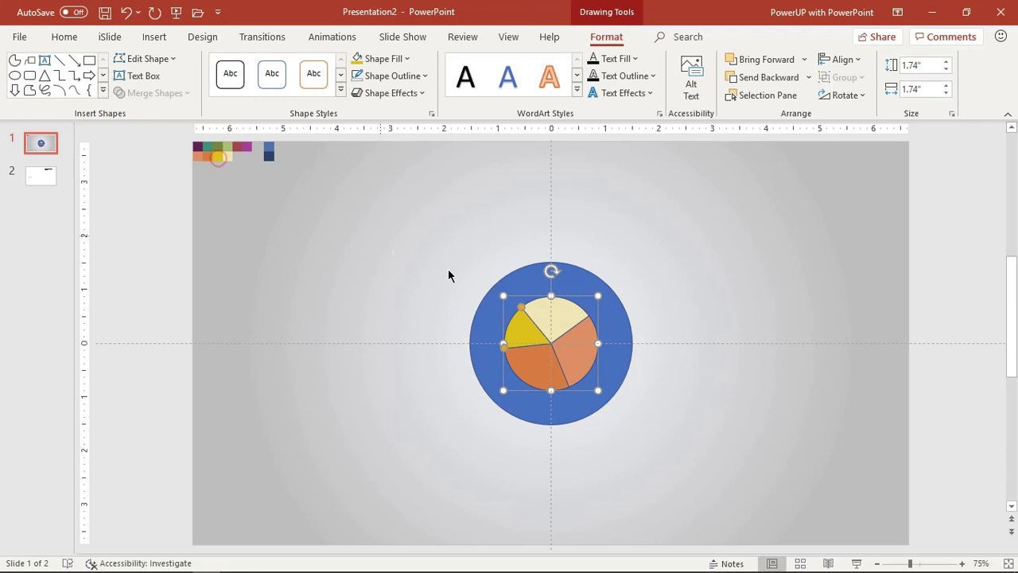
{"action": "left_click", "coordinate": [679, 335]}
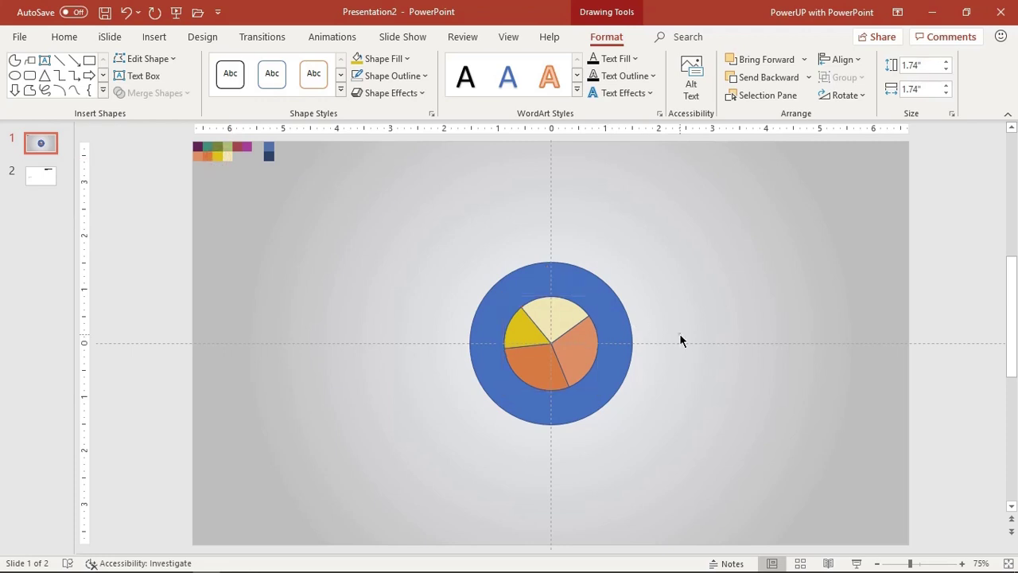
{"action": "left_click", "coordinate": [578, 350]}
Duplicate the orange wedge, enlarge it to the outer ring, and fill it purple
{"action": "key", "text": "ctrl+d"}
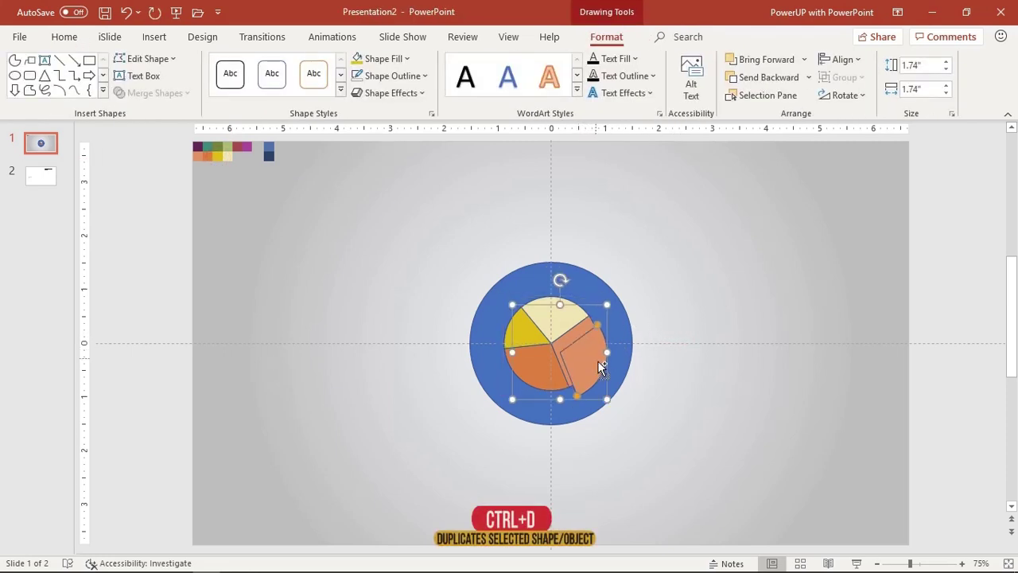
{"action": "left_click_drag", "start_coordinate": [592, 358], "coordinate": [579, 348]}
{"action": "left_click_drag", "start_coordinate": [596, 391], "coordinate": [629, 402]}
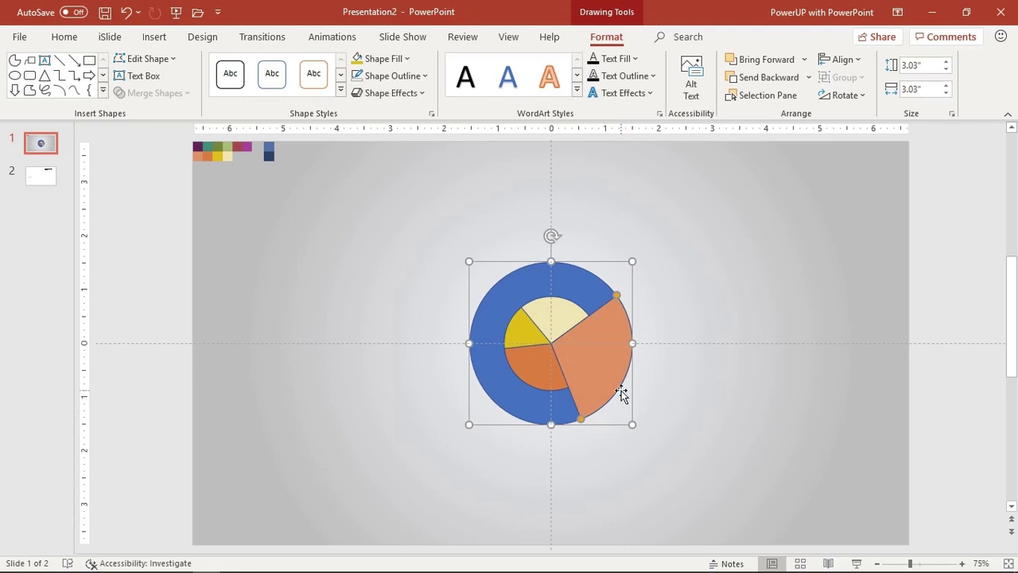
{"action": "left_click_drag", "start_coordinate": [617, 295], "coordinate": [627, 321]}
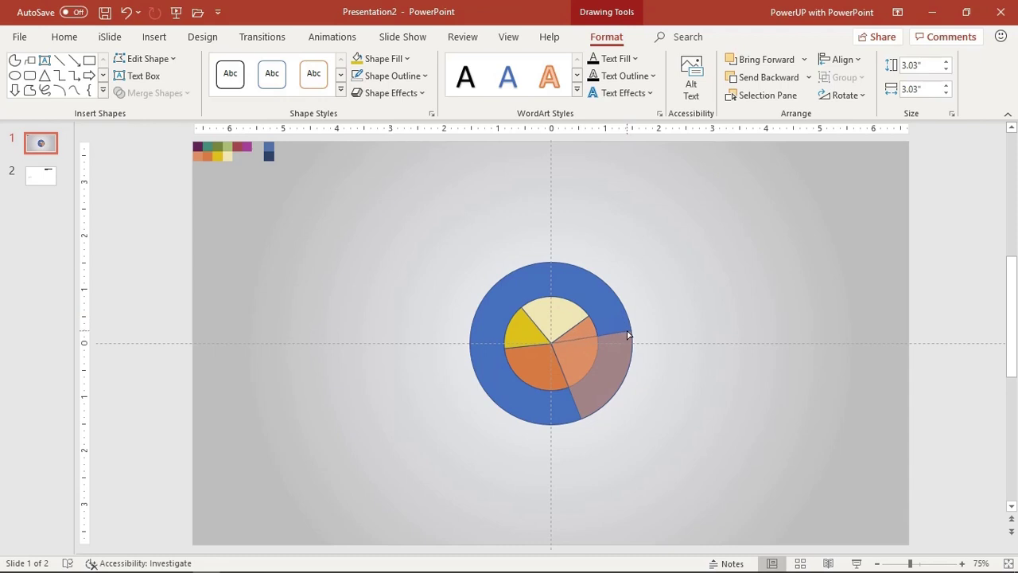
{"action": "left_click_drag", "start_coordinate": [625, 336], "coordinate": [625, 335]}
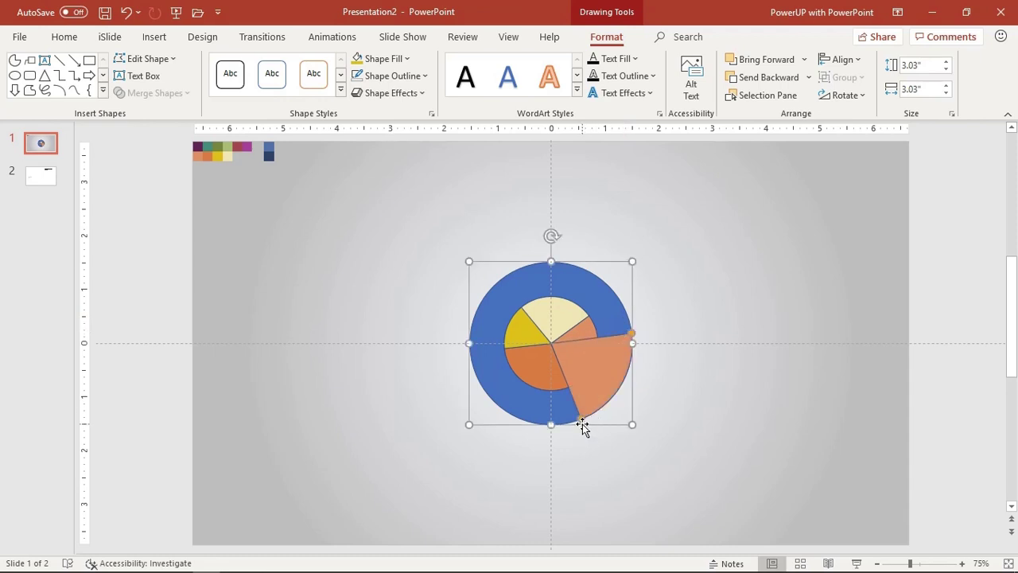
{"action": "left_click_drag", "start_coordinate": [582, 426], "coordinate": [560, 430]}
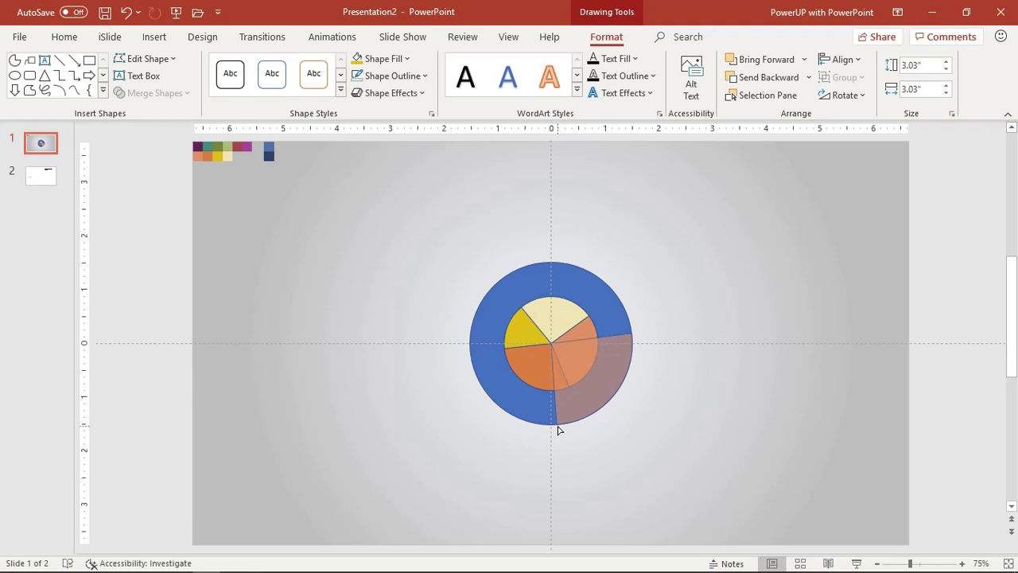
{"action": "left_click_drag", "start_coordinate": [558, 431], "coordinate": [557, 430]}
{"action": "left_click_drag", "start_coordinate": [630, 338], "coordinate": [629, 322]}
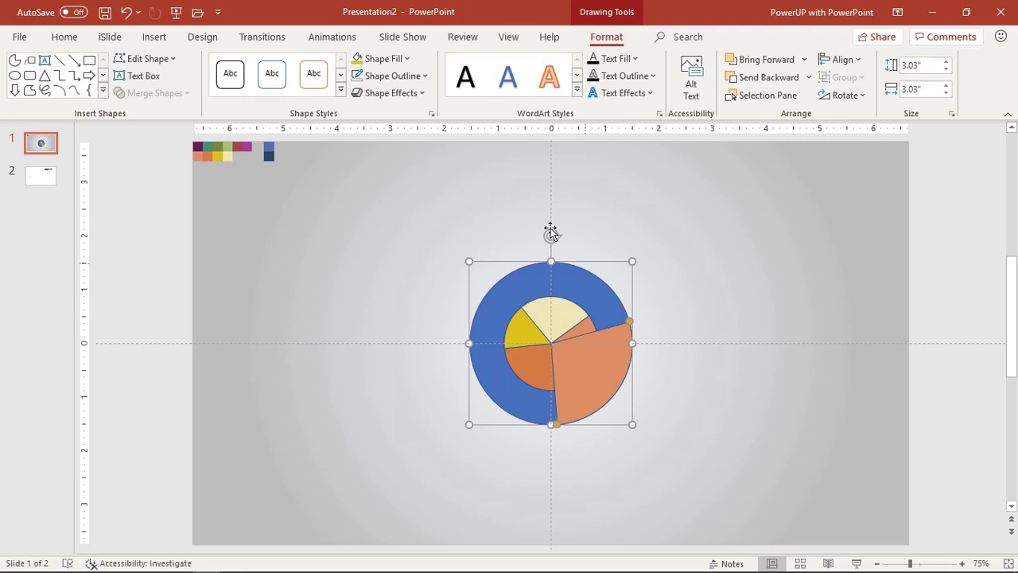
{"action": "left_click", "coordinate": [395, 60]}
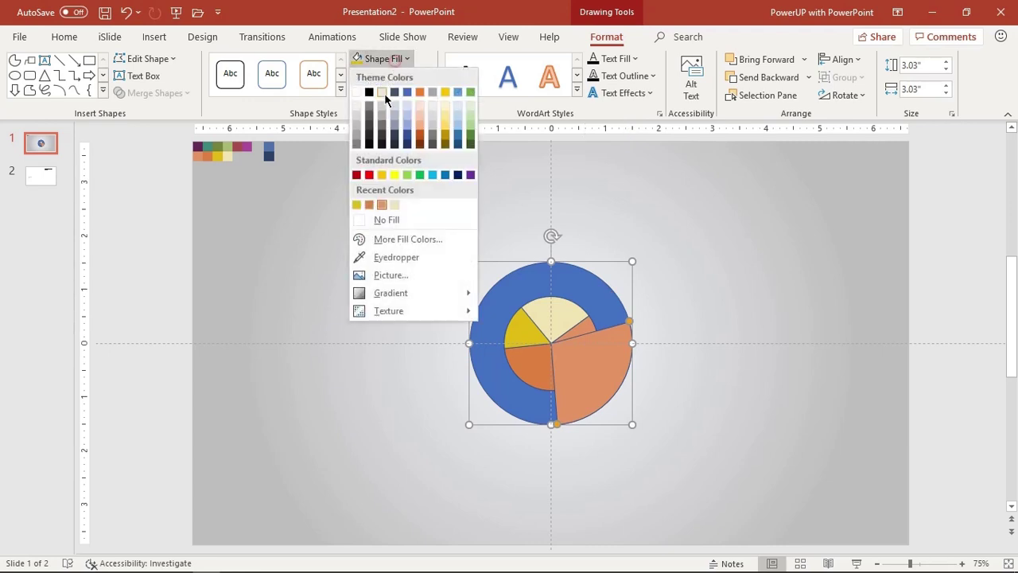
{"action": "left_click", "coordinate": [381, 255]}
{"action": "left_click", "coordinate": [201, 143]}
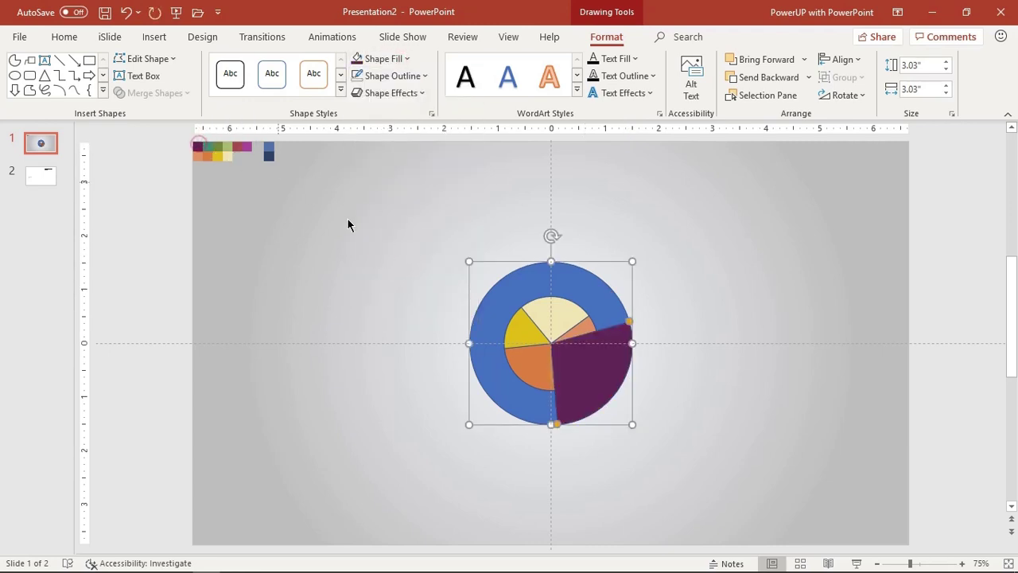
{"action": "left_click", "coordinate": [723, 379]}
Copy the purple wedge and widen the copy toward the lower left
{"action": "left_click", "coordinate": [602, 350]}
{"action": "key", "text": "ctrl+d"}
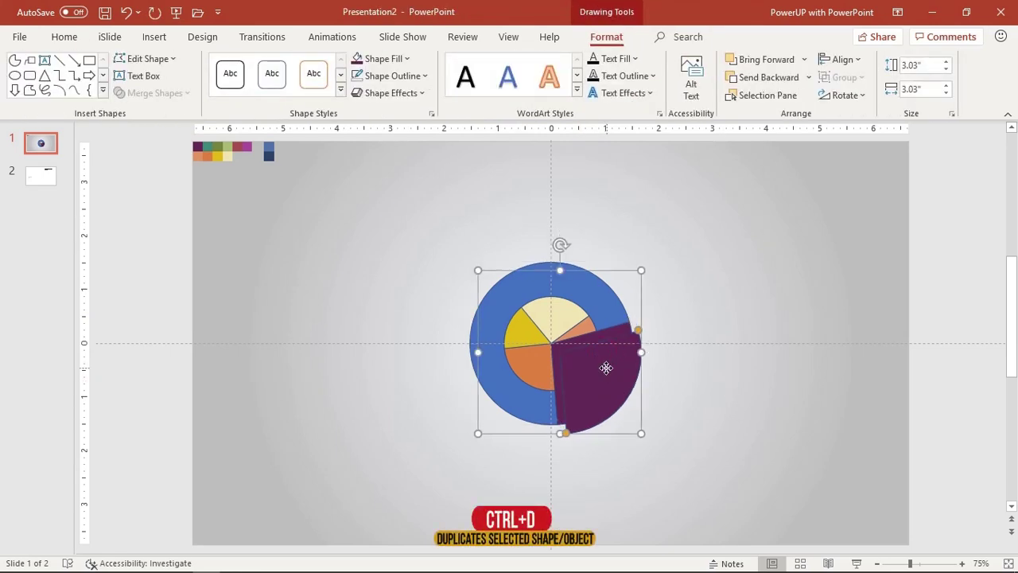
{"action": "left_click_drag", "start_coordinate": [607, 368], "coordinate": [598, 359]}
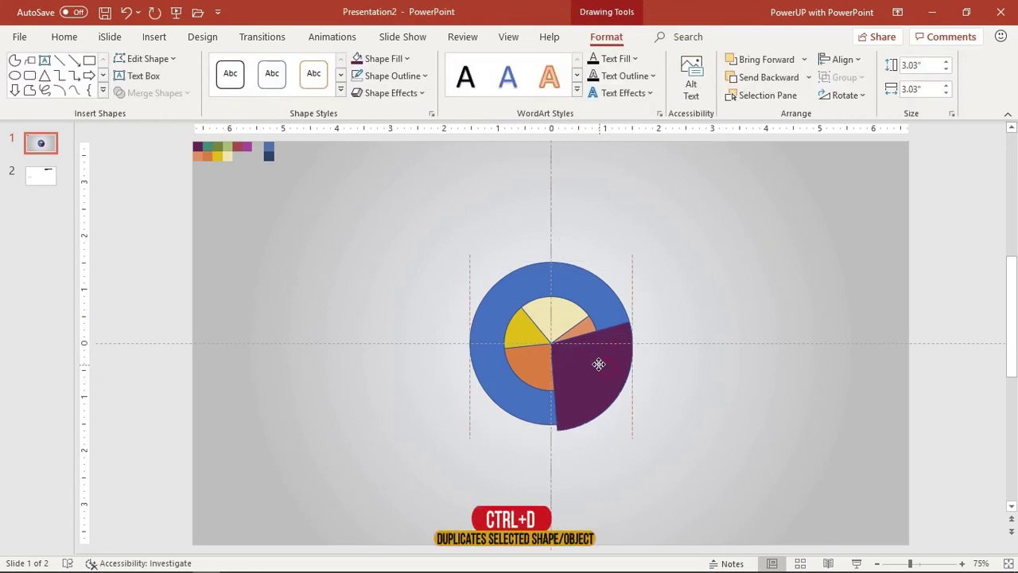
{"action": "left_click", "coordinate": [557, 427]}
{"action": "left_click_drag", "start_coordinate": [556, 427], "coordinate": [468, 388]}
{"action": "left_click_drag", "start_coordinate": [629, 322], "coordinate": [620, 368]}
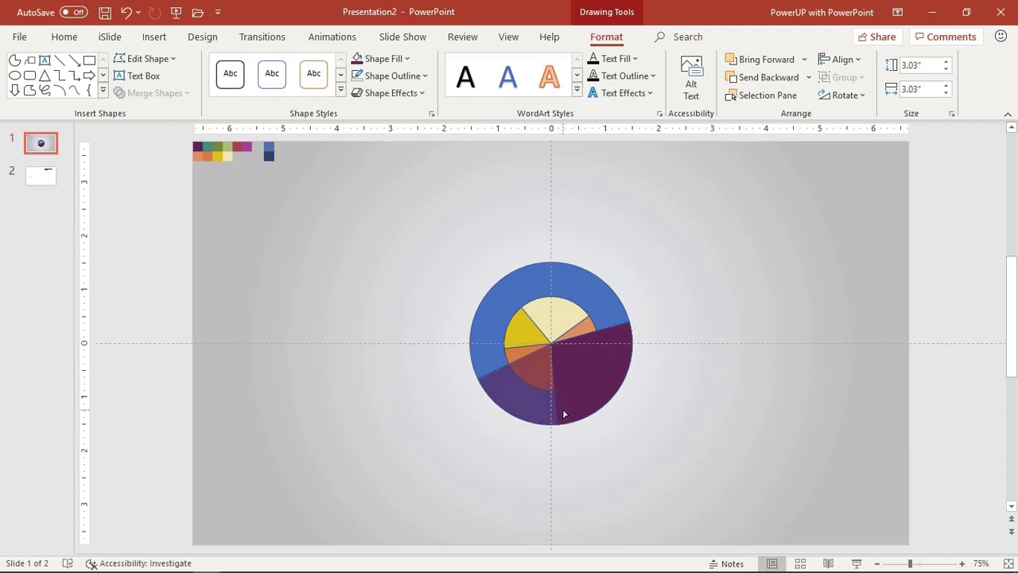
{"action": "left_click_drag", "start_coordinate": [555, 417], "coordinate": [555, 424]}
Recolour the lower-left wedge teal from the palette swatch
{"action": "left_click", "coordinate": [406, 59]}
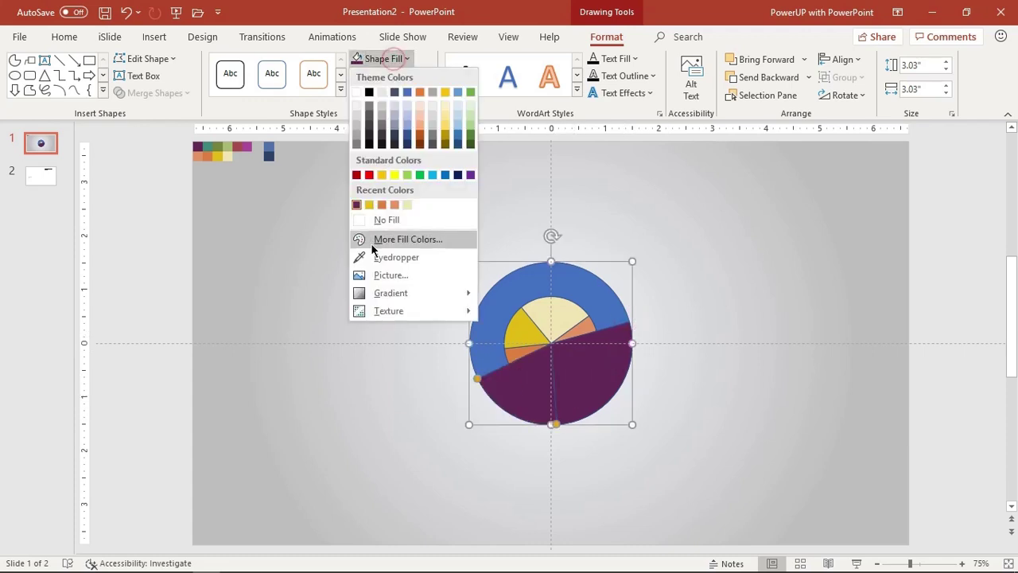
{"action": "left_click", "coordinate": [365, 254]}
{"action": "left_click", "coordinate": [210, 147]}
Duplicate the teal wedge, reshape it up the left side, and fill it olive
{"action": "mouse_move", "coordinate": [513, 390]}
{"action": "left_mouse_down"}
{"action": "mouse_move", "coordinate": [432, 382]}
{"action": "mouse_move", "coordinate": [513, 390]}
{"action": "mouse_move", "coordinate": [463, 308]}
{"action": "left_mouse_up"}
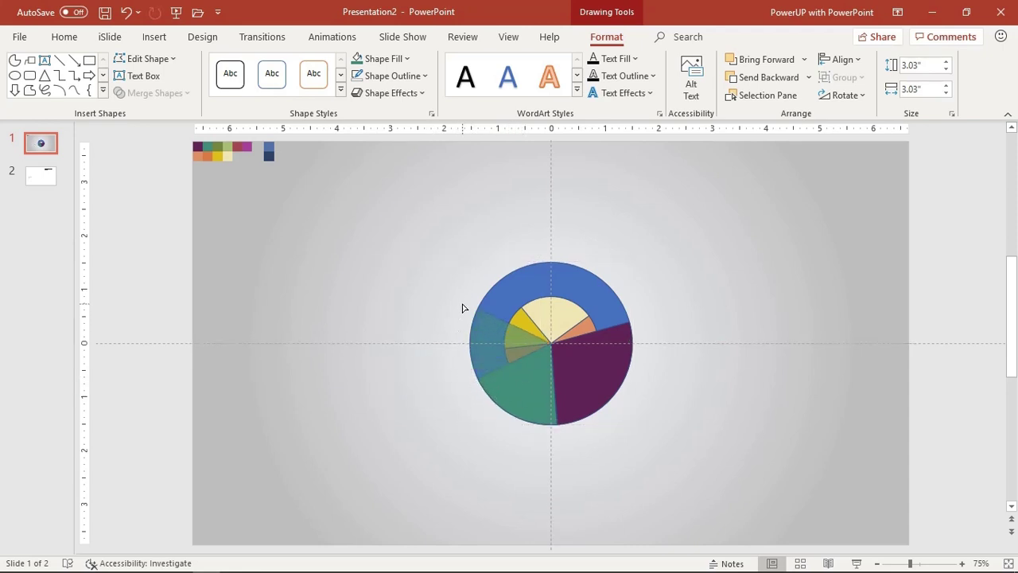
{"action": "left_click_drag", "start_coordinate": [456, 308], "coordinate": [456, 309]}
{"action": "left_click_drag", "start_coordinate": [561, 422], "coordinate": [498, 430]}
{"action": "left_click_drag", "start_coordinate": [465, 396], "coordinate": [473, 378]}
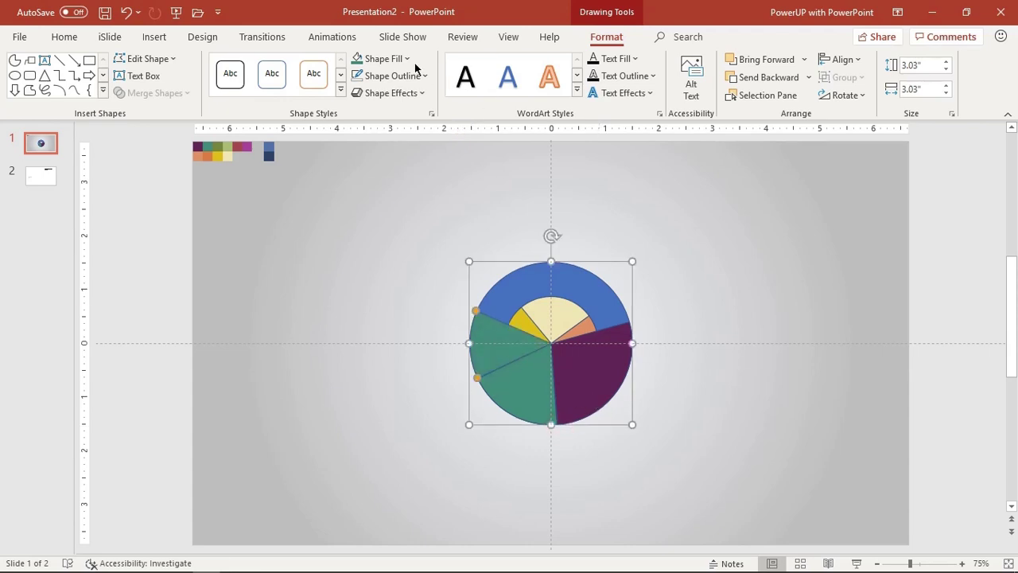
{"action": "left_click", "coordinate": [384, 59]}
{"action": "left_click", "coordinate": [379, 257]}
{"action": "left_click", "coordinate": [219, 147]}
{"action": "left_click", "coordinate": [677, 353]}
Copy the olive wedge upward, raise its lower edge, and fill it light green
{"action": "left_click", "coordinate": [504, 337]}
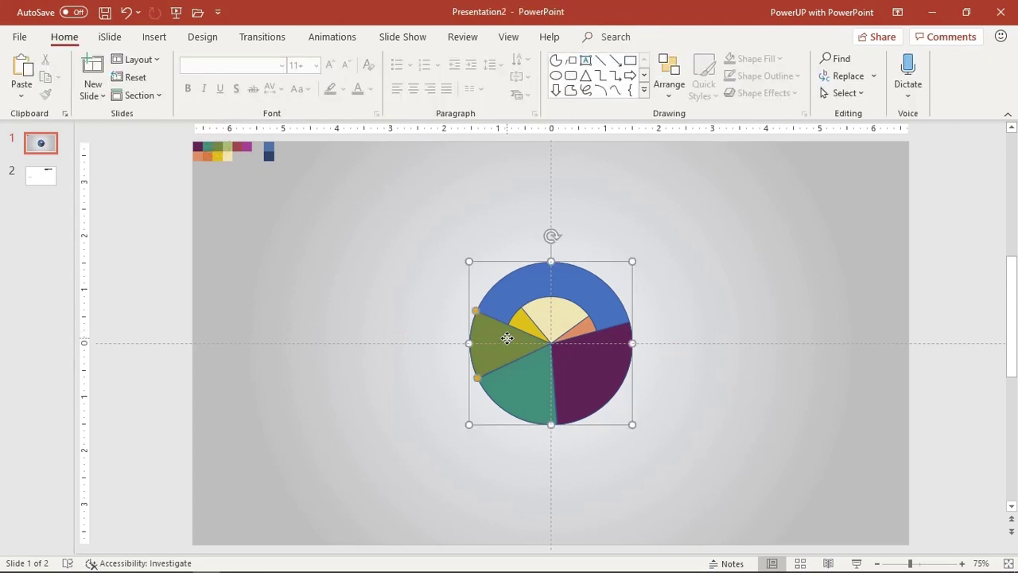
{"action": "mouse_move", "coordinate": [504, 341]}
{"action": "left_mouse_down"}
{"action": "mouse_move", "coordinate": [494, 314]}
{"action": "mouse_move", "coordinate": [499, 329]}
{"action": "mouse_move", "coordinate": [538, 263]}
{"action": "left_mouse_up"}
{"action": "mouse_move", "coordinate": [479, 381]}
{"action": "left_mouse_down"}
{"action": "mouse_move", "coordinate": [457, 338]}
{"action": "mouse_move", "coordinate": [457, 308]}
{"action": "left_mouse_up"}
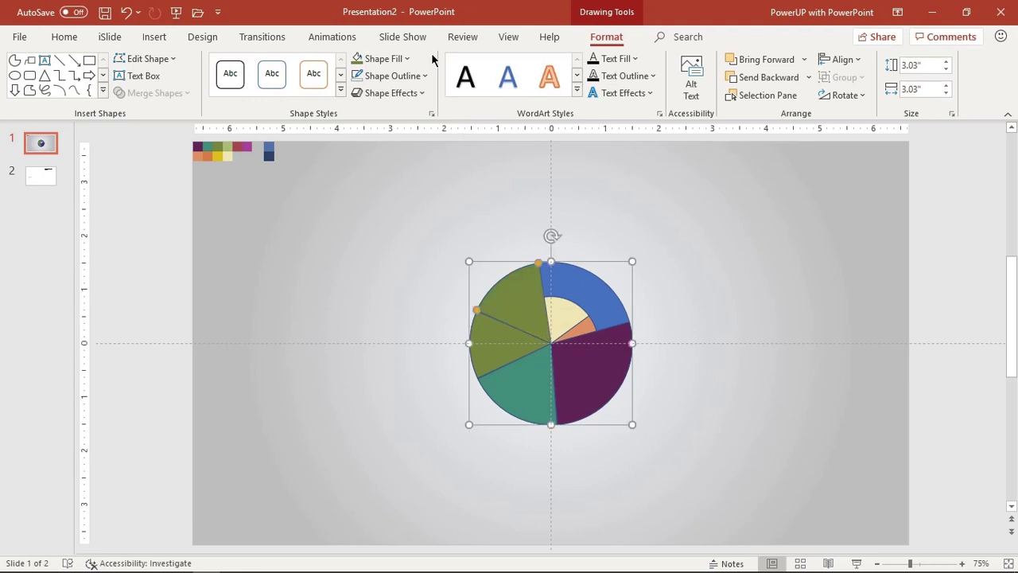
{"action": "left_click", "coordinate": [407, 59]}
{"action": "left_click", "coordinate": [381, 257]}
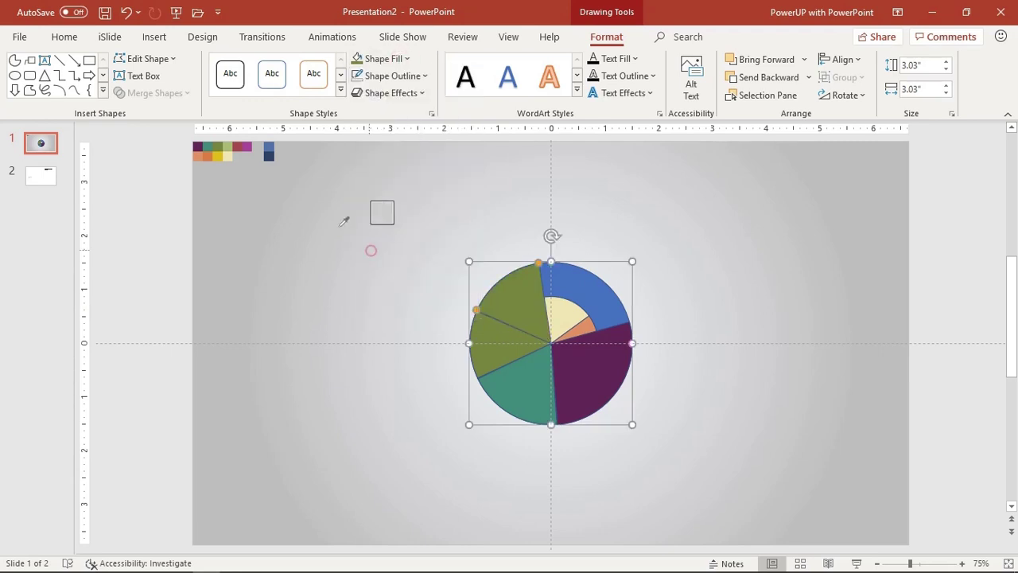
{"action": "left_click", "coordinate": [226, 148]}
{"action": "left_click", "coordinate": [282, 258]}
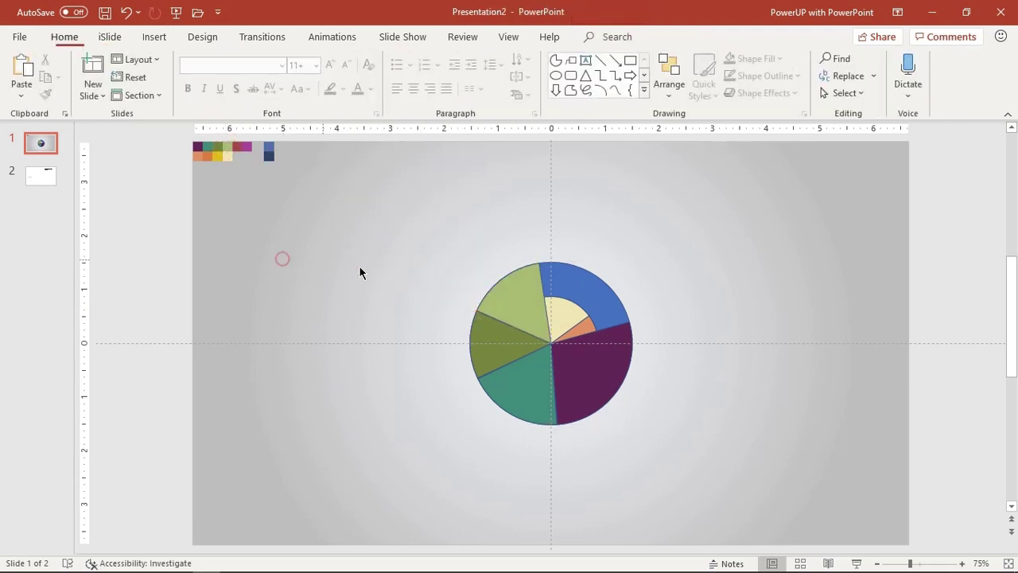
Copy the light-green wedge across the top of the ring and fill it red
{"action": "left_click", "coordinate": [525, 301]}
{"action": "left_click_drag", "start_coordinate": [537, 260], "coordinate": [521, 265]}
{"action": "key", "text": "Escape"}
{"action": "left_click", "coordinate": [514, 303]}
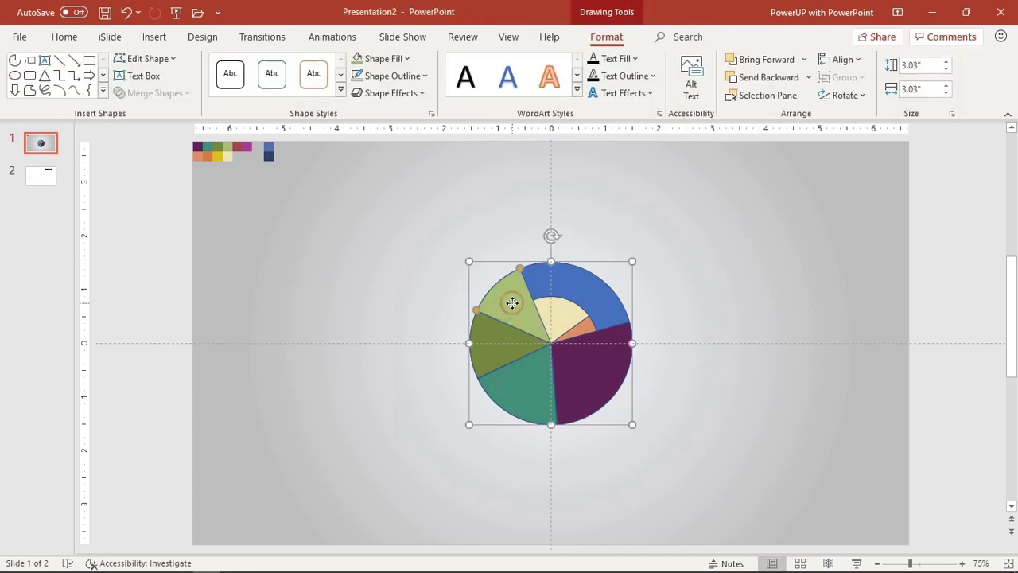
{"action": "mouse_move", "coordinate": [513, 309]}
{"action": "left_mouse_down"}
{"action": "mouse_move", "coordinate": [504, 300]}
{"action": "mouse_move", "coordinate": [605, 281]}
{"action": "left_mouse_up"}
{"action": "left_click_drag", "start_coordinate": [478, 310], "coordinate": [525, 288]}
{"action": "left_click", "coordinate": [380, 60]}
{"action": "left_click", "coordinate": [379, 257]}
{"action": "left_click", "coordinate": [241, 147]}
{"action": "left_click", "coordinate": [721, 287]}
Copy the red wedge to the upper right, fill it magenta, and widen it to the purple wedge
{"action": "left_click", "coordinate": [573, 287]}
{"action": "mouse_move", "coordinate": [573, 287]}
{"action": "left_mouse_down"}
{"action": "mouse_move", "coordinate": [557, 275]}
{"action": "mouse_move", "coordinate": [624, 295]}
{"action": "mouse_move", "coordinate": [632, 319]}
{"action": "left_mouse_up"}
{"action": "left_click_drag", "start_coordinate": [518, 274], "coordinate": [602, 280]}
{"action": "left_click", "coordinate": [384, 59]}
{"action": "left_click", "coordinate": [381, 253]}
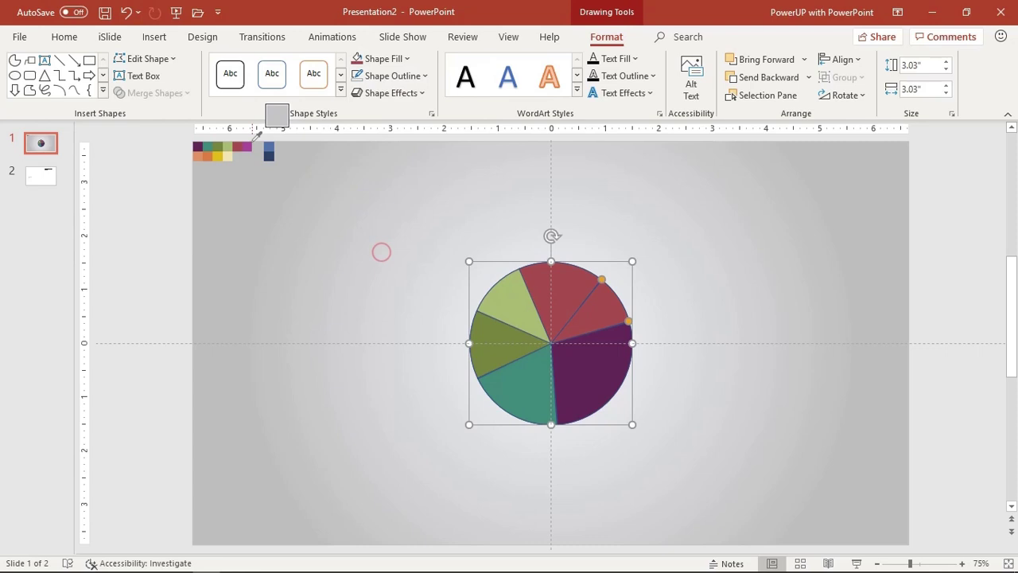
{"action": "left_click", "coordinate": [246, 146]}
{"action": "mouse_move", "coordinate": [602, 280]}
{"action": "left_mouse_down"}
{"action": "mouse_move", "coordinate": [605, 288]}
{"action": "mouse_move", "coordinate": [603, 279]}
{"action": "left_mouse_up"}
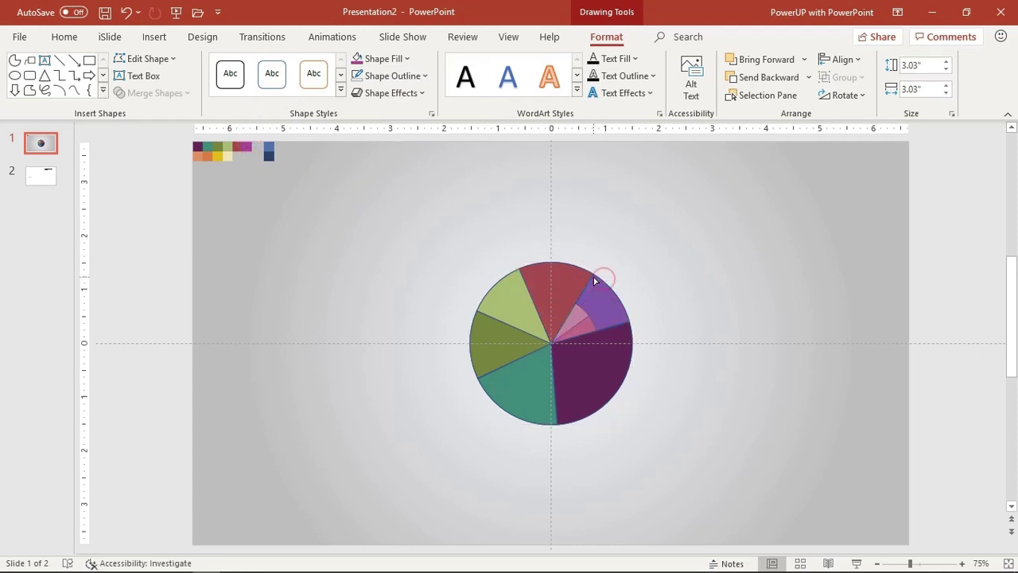
{"action": "left_click", "coordinate": [724, 326]}
{"action": "left_click", "coordinate": [597, 371]}
Send all six coloured outer wedges to the back so the inner pie shows on top
{"action": "scroll", "coordinate": [596, 369], "scroll_direction": "up", "scroll_amount": 5, "text": "ctrl"}
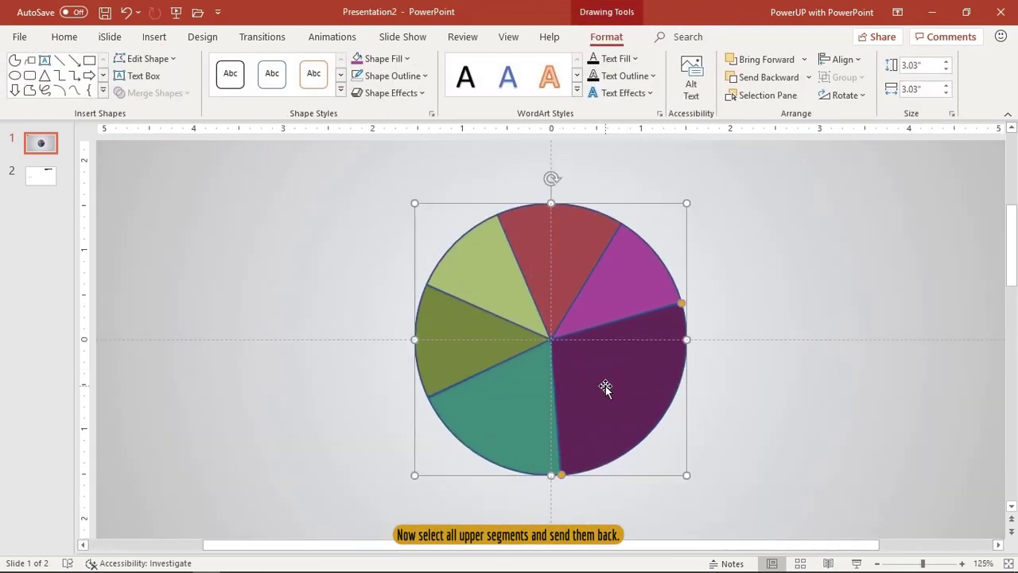
{"action": "left_click", "coordinate": [619, 284], "text": "shift"}
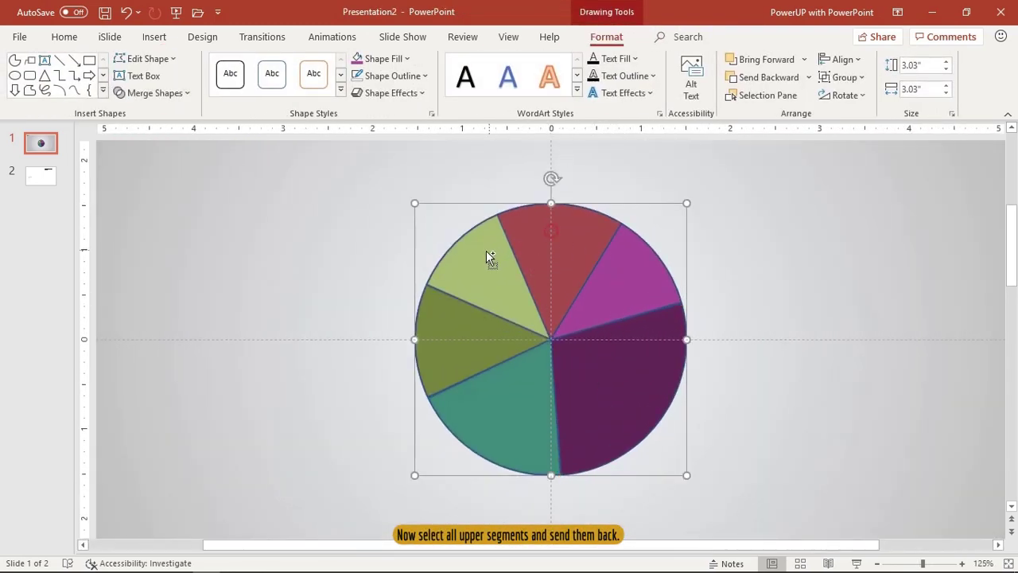
{"action": "left_click", "coordinate": [459, 332], "text": "shift"}
{"action": "right_click", "coordinate": [510, 436]}
{"action": "left_click", "coordinate": [560, 310]}
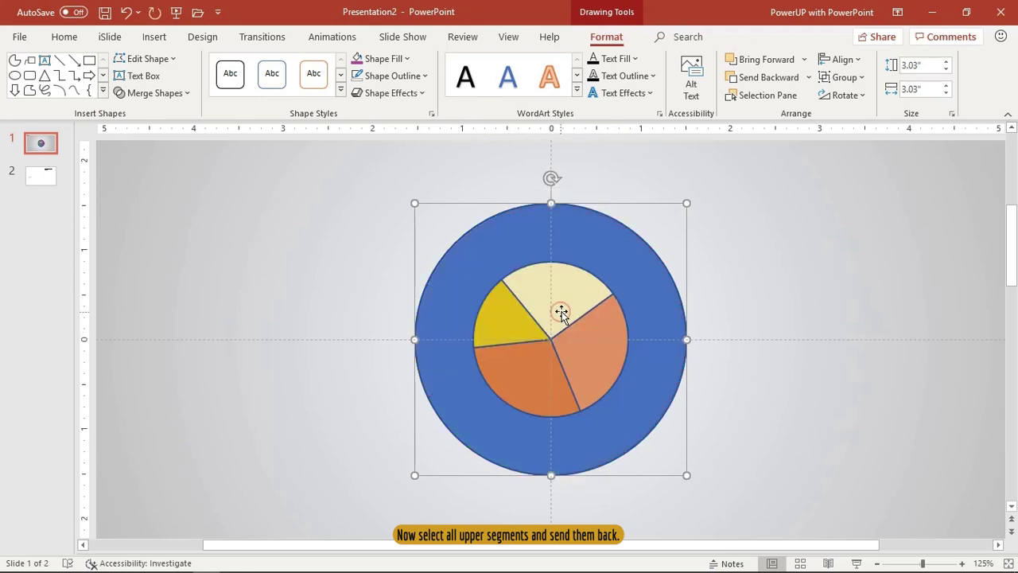
{"action": "left_click", "coordinate": [733, 283]}
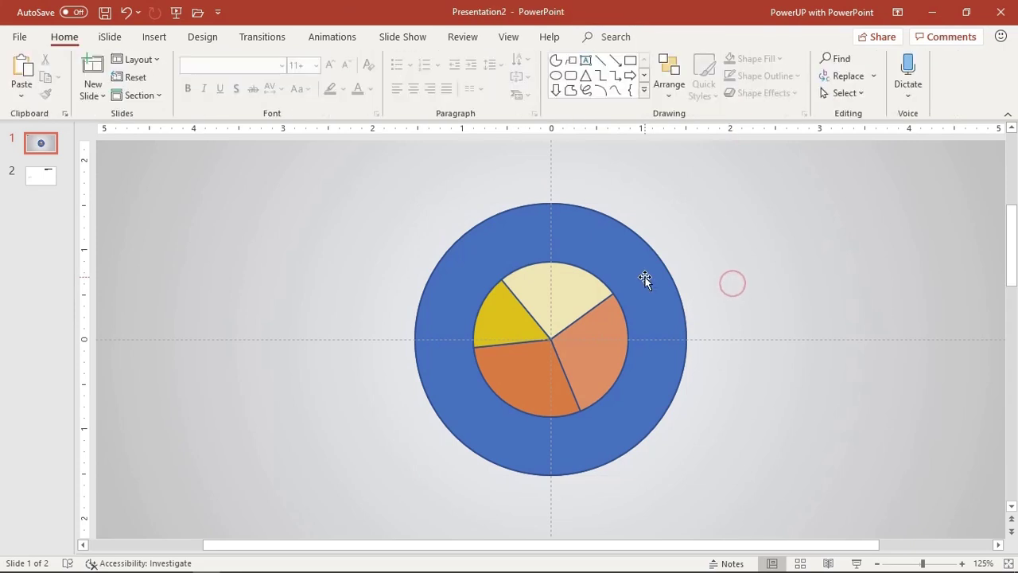
{"action": "left_click", "coordinate": [640, 242]}
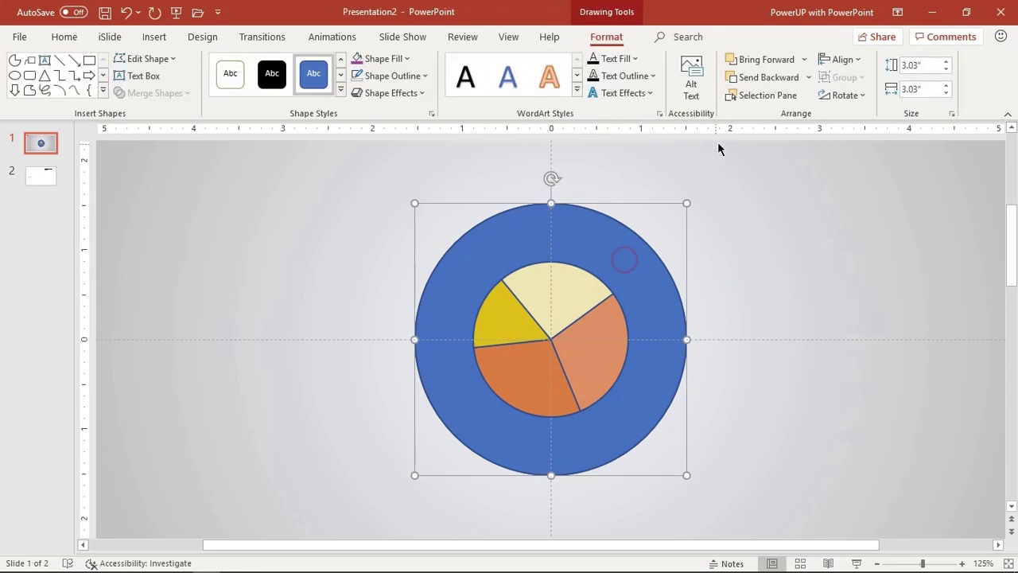
Delete the reference circles Oval 1 and Oval 2 using the Selection Pane
{"action": "left_click", "coordinate": [755, 99]}
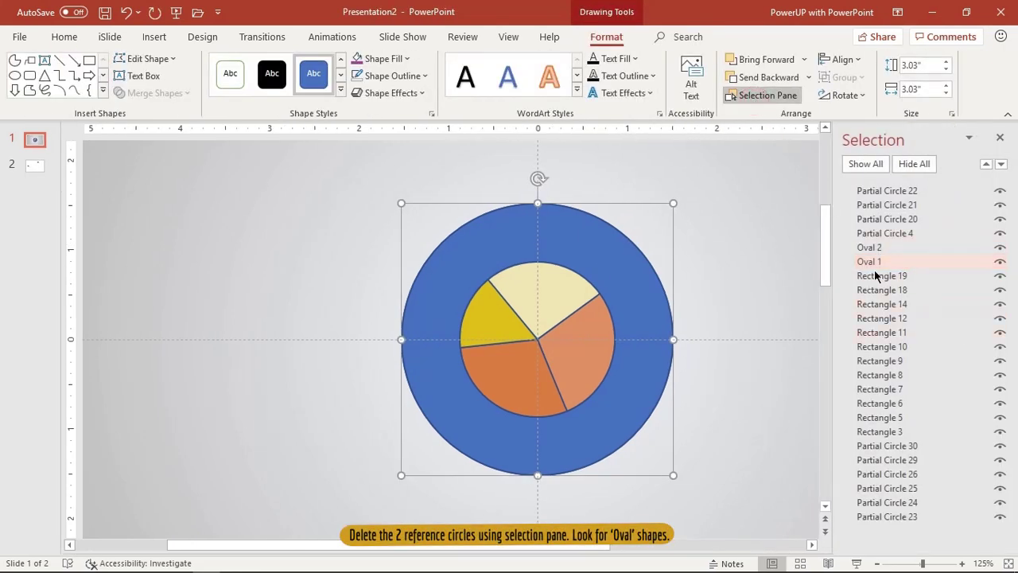
{"action": "left_click", "coordinate": [871, 248]}
{"action": "left_click", "coordinate": [872, 262], "text": "ctrl"}
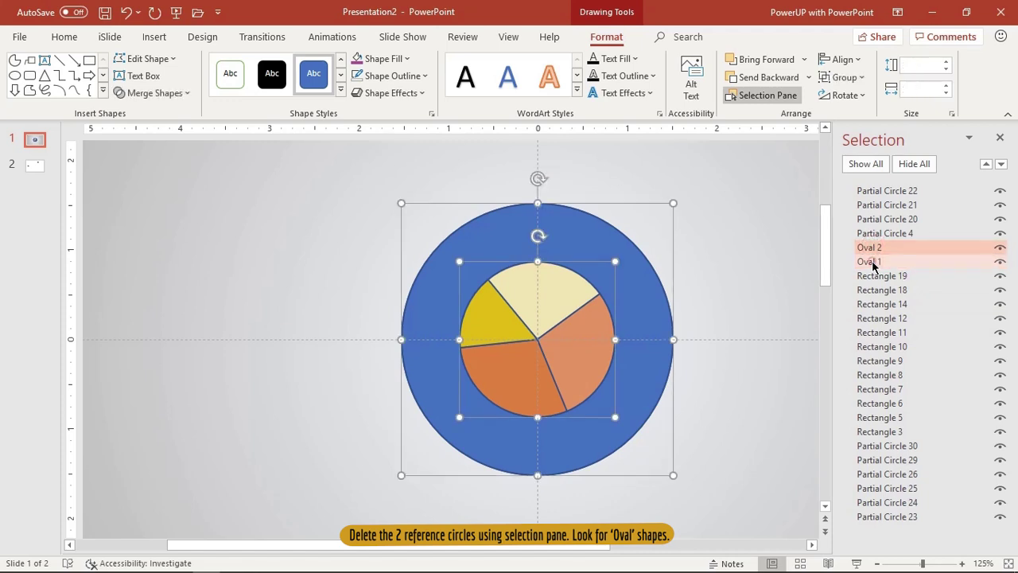
{"action": "key", "text": "Delete"}
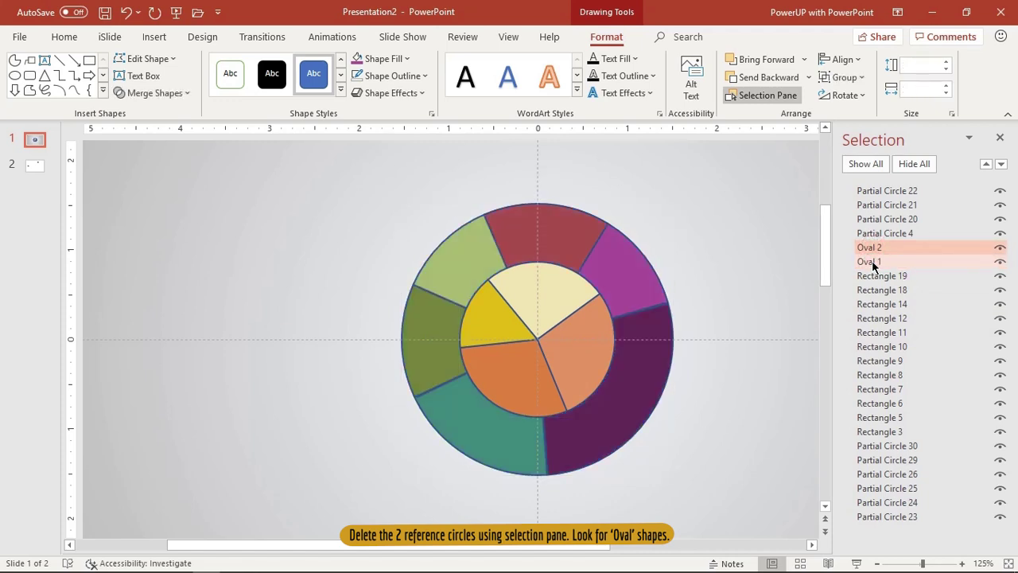
{"action": "left_click", "coordinate": [1000, 137]}
{"action": "left_click", "coordinate": [815, 301]}
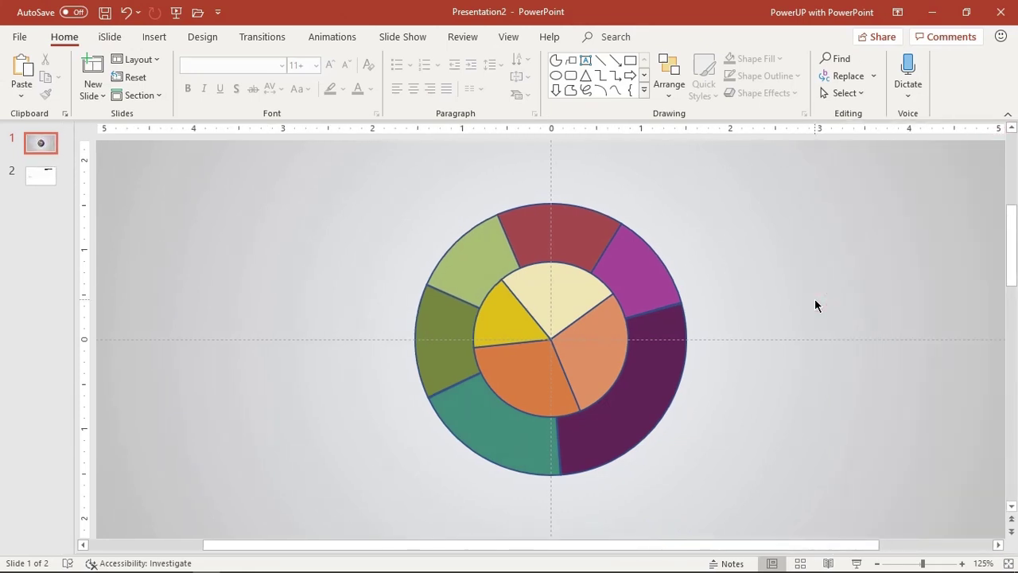
Narrow the light orange slice and stretch the yellow slice down to meet the darker orange slice
{"action": "left_click", "coordinate": [584, 367]}
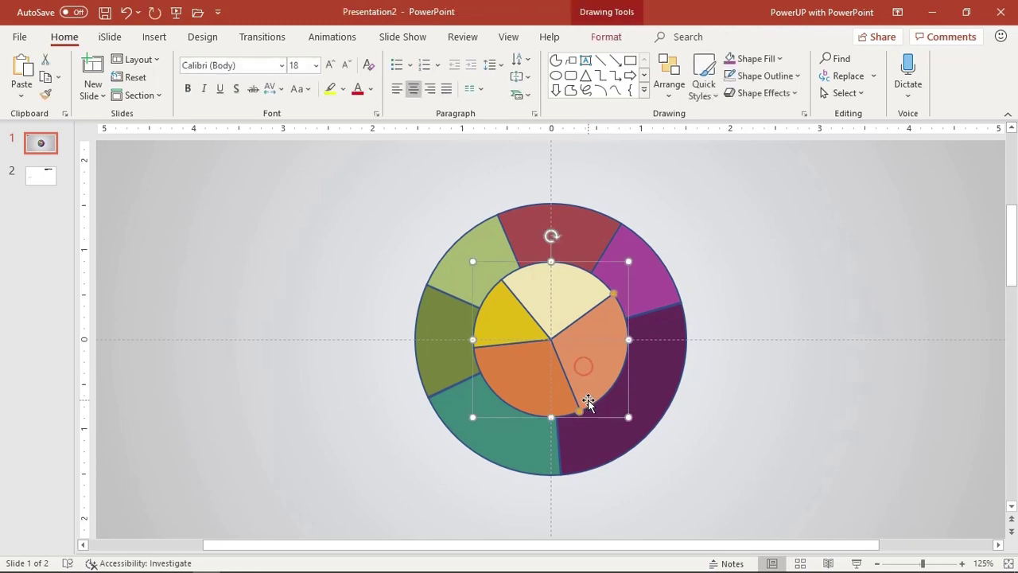
{"action": "left_click_drag", "start_coordinate": [591, 402], "coordinate": [605, 416]}
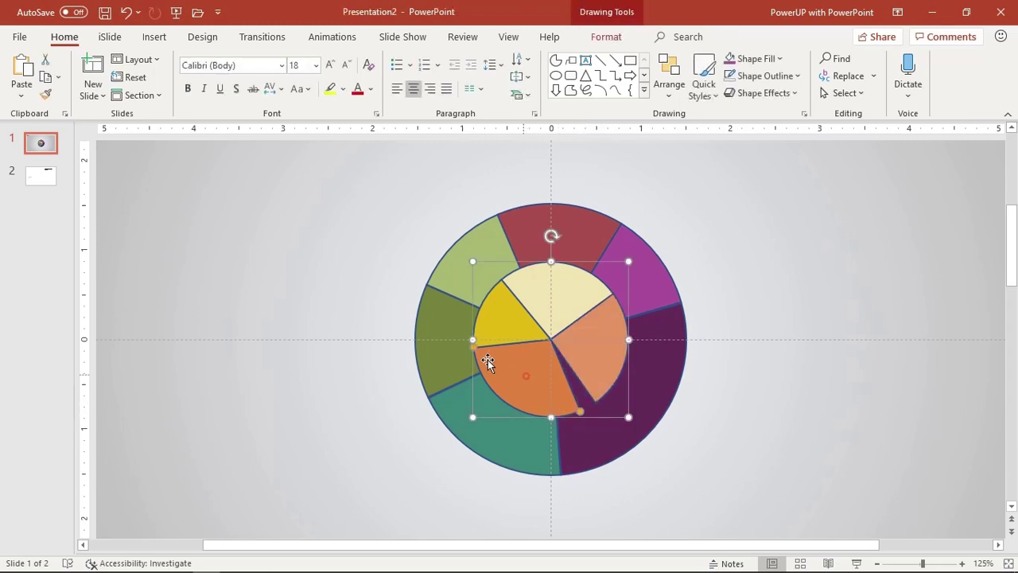
{"action": "left_click_drag", "start_coordinate": [473, 349], "coordinate": [476, 360]}
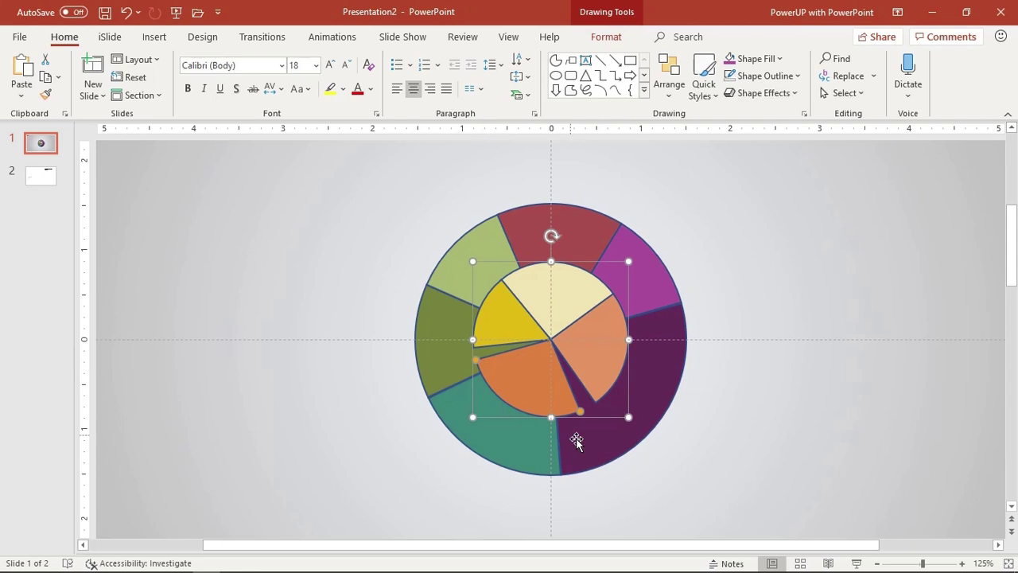
{"action": "left_click_drag", "start_coordinate": [580, 414], "coordinate": [598, 410]}
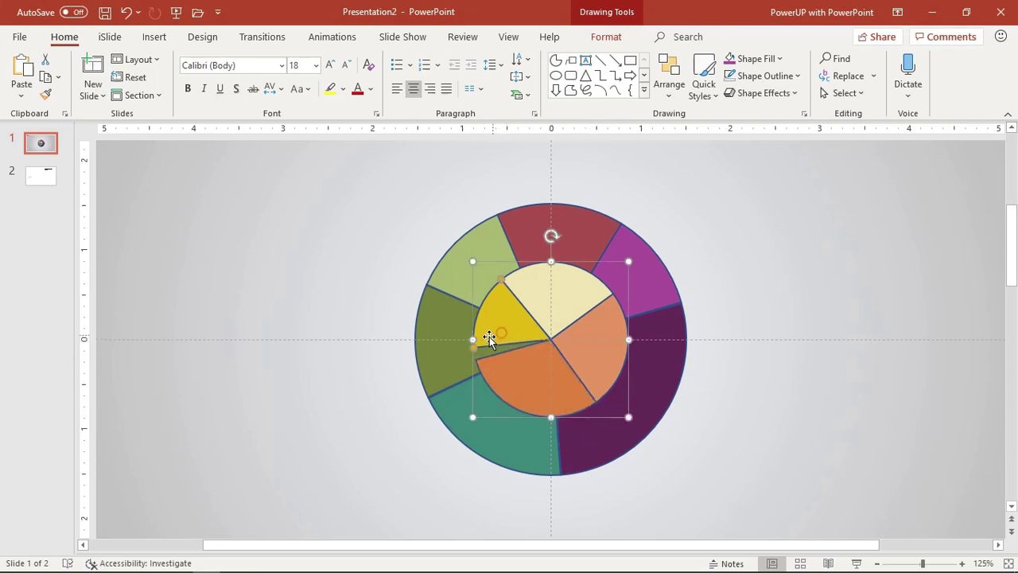
{"action": "left_click_drag", "start_coordinate": [474, 347], "coordinate": [480, 363]}
Draw a blue rounded rectangle and round its ends into a pill shape
{"action": "left_click", "coordinate": [844, 359]}
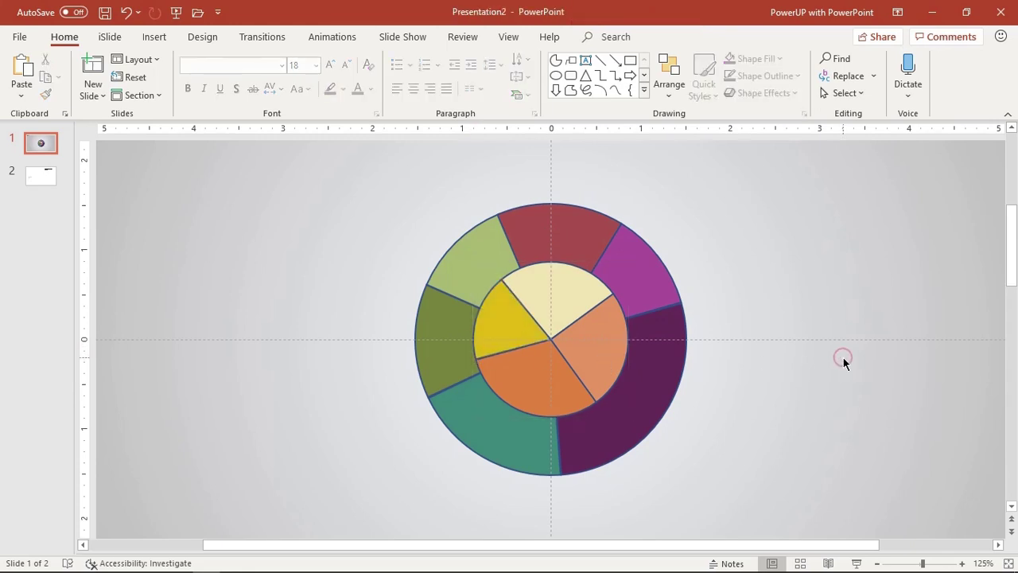
{"action": "scroll", "coordinate": [789, 366], "scroll_direction": "down", "scroll_amount": 5}
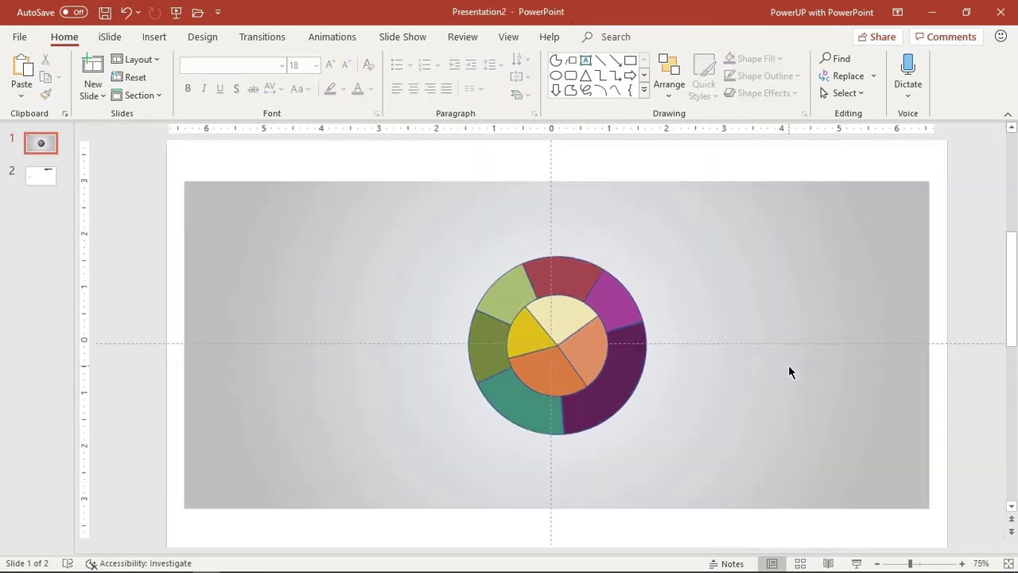
{"action": "left_click", "coordinate": [154, 38]}
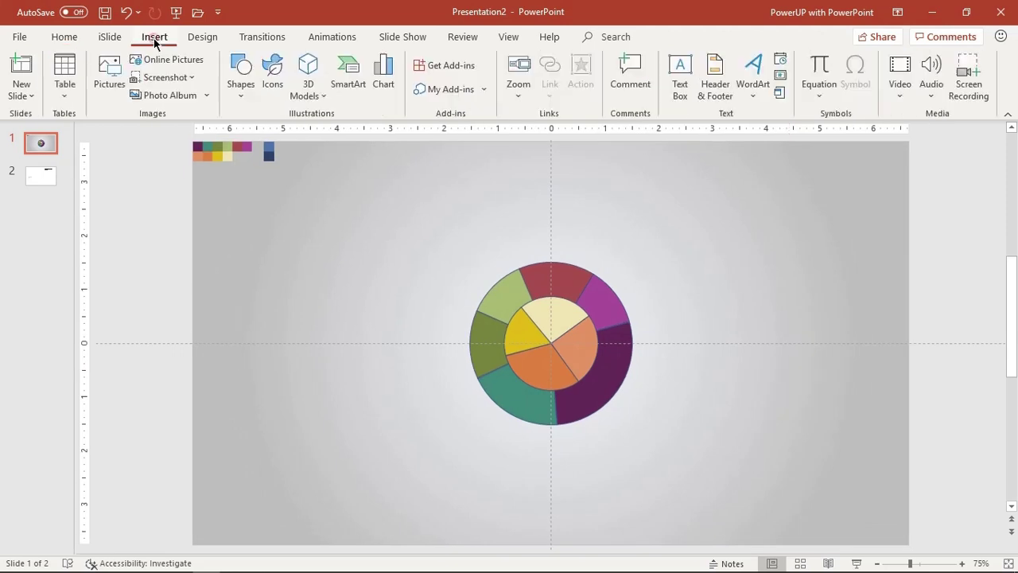
{"action": "left_click", "coordinate": [242, 97]}
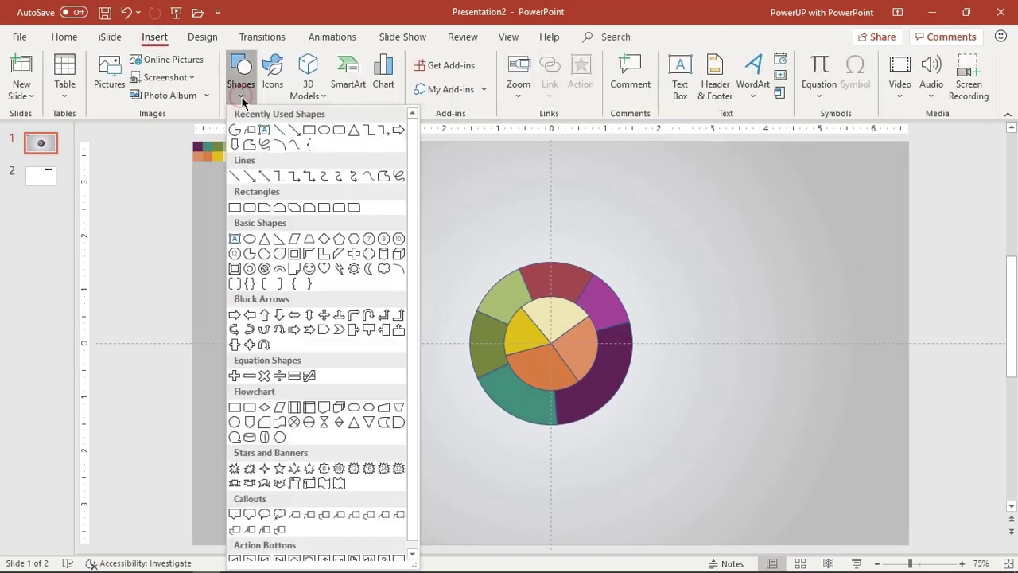
{"action": "left_click", "coordinate": [339, 130]}
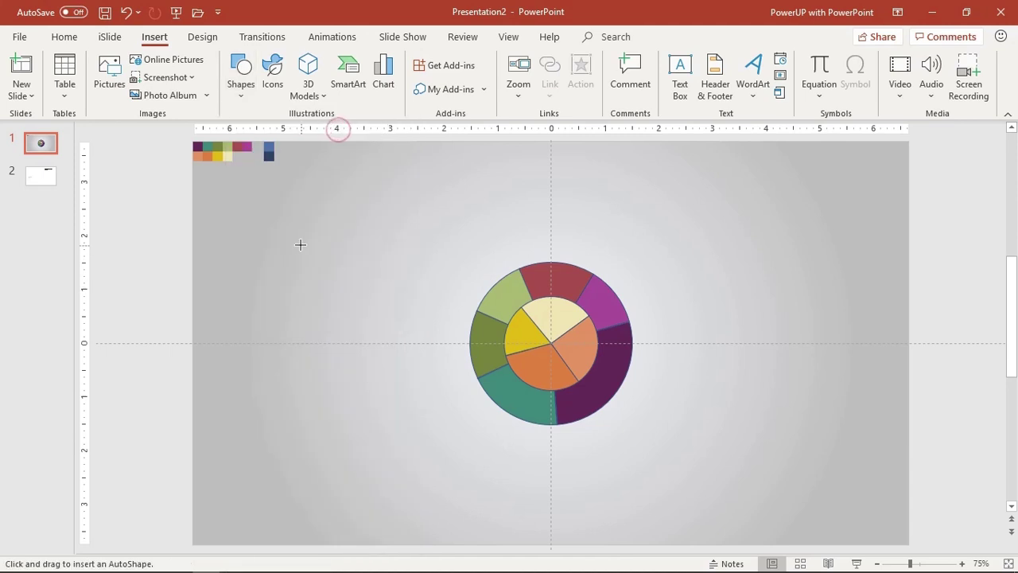
{"action": "left_click_drag", "start_coordinate": [303, 244], "coordinate": [358, 431]}
{"action": "mouse_move", "coordinate": [307, 244]}
{"action": "left_mouse_down"}
{"action": "mouse_move", "coordinate": [332, 248]}
{"action": "mouse_move", "coordinate": [248, 252]}
{"action": "left_mouse_up"}
Slim the pill, place it at lower right, and move the colour wheel up-left
{"action": "mouse_move", "coordinate": [351, 316]}
{"action": "left_mouse_down"}
{"action": "mouse_move", "coordinate": [343, 323]}
{"action": "mouse_move", "coordinate": [688, 441]}
{"action": "mouse_move", "coordinate": [677, 441]}
{"action": "left_mouse_up"}
{"action": "left_click_drag", "start_coordinate": [372, 210], "coordinate": [647, 473]}
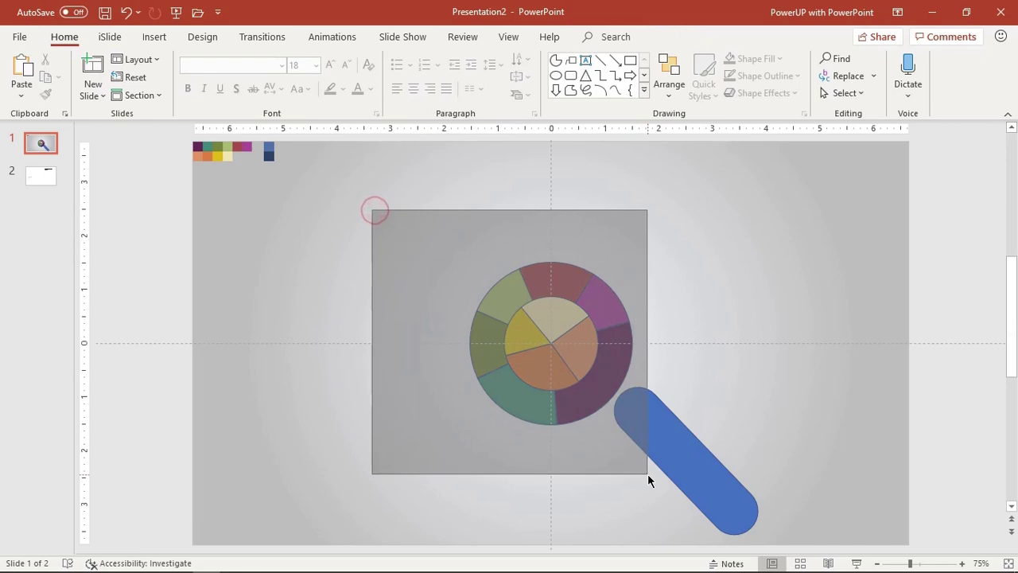
{"action": "mouse_move", "coordinate": [609, 311]}
{"action": "left_mouse_down"}
{"action": "mouse_move", "coordinate": [523, 264]}
{"action": "mouse_move", "coordinate": [529, 248]}
{"action": "left_mouse_up"}
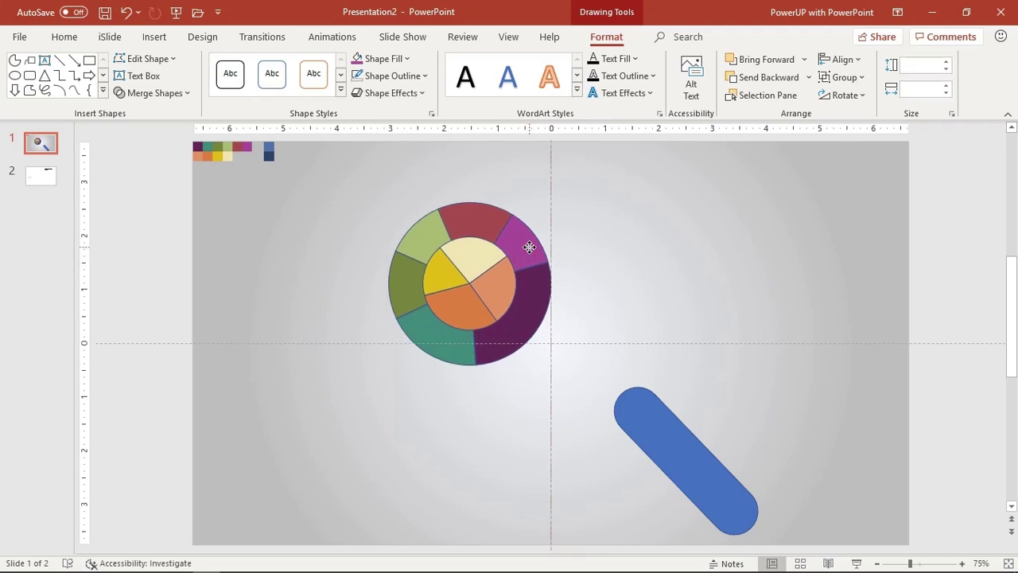
Butt the pill diagonally against the lens's lower right, rotating and nudging it up
{"action": "left_click_drag", "start_coordinate": [530, 247], "coordinate": [530, 250]}
{"action": "left_click", "coordinate": [687, 326]}
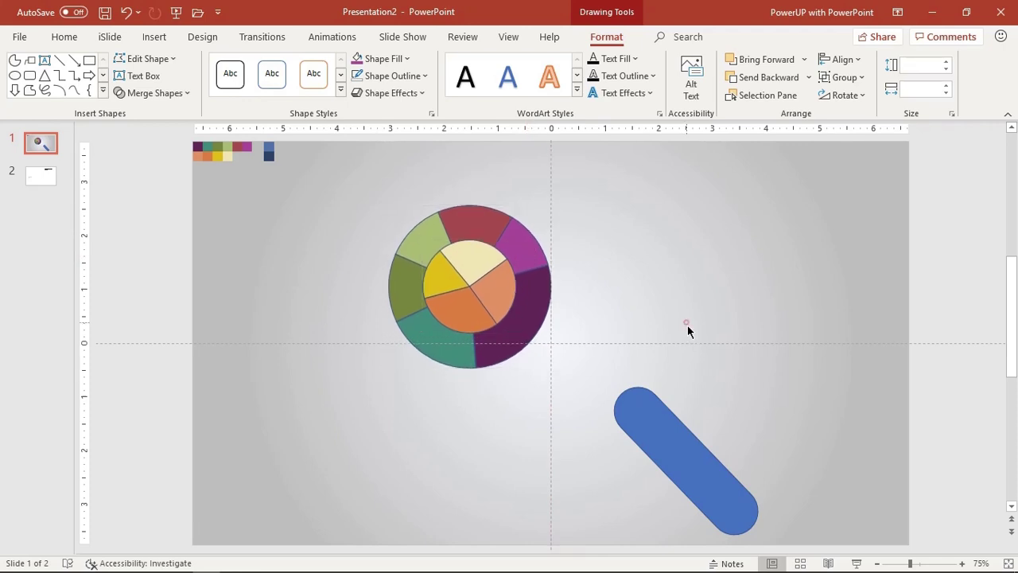
{"action": "left_click_drag", "start_coordinate": [670, 438], "coordinate": [582, 393]}
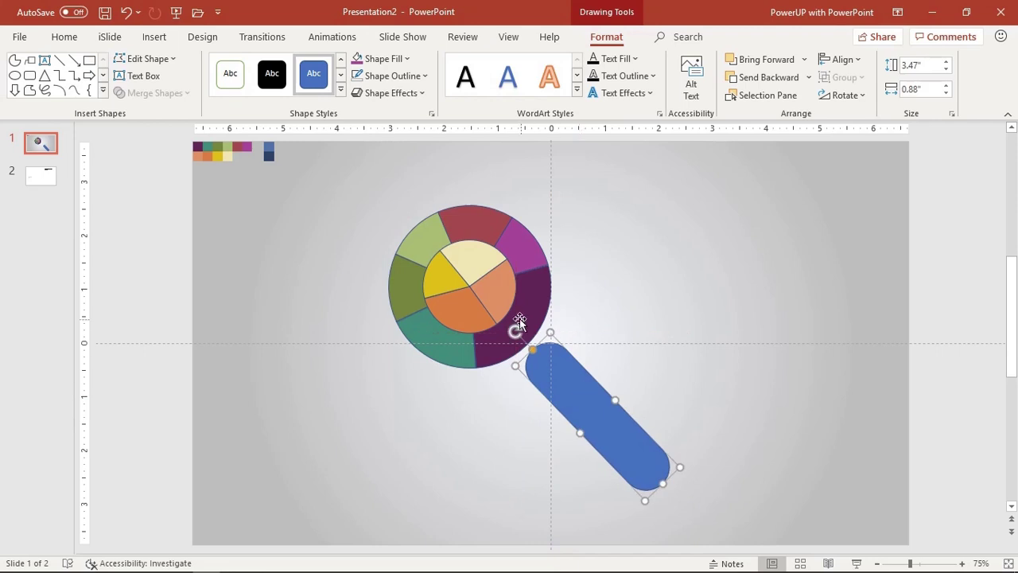
{"action": "left_click_drag", "start_coordinate": [514, 328], "coordinate": [509, 334]}
{"action": "left_click_drag", "start_coordinate": [570, 379], "coordinate": [573, 375]}
{"action": "key", "text": "Up"}
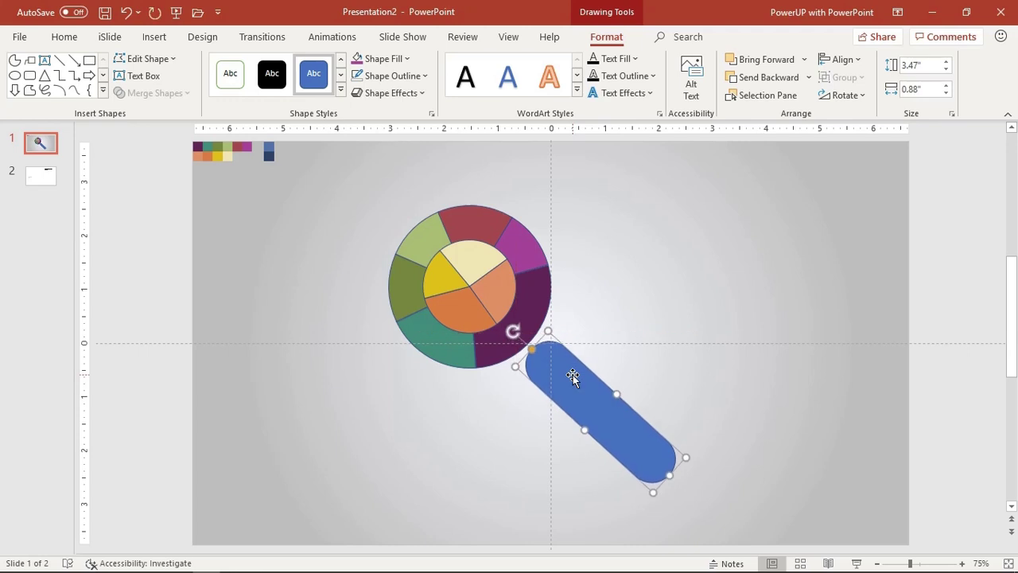
{"action": "key", "text": "Up"}
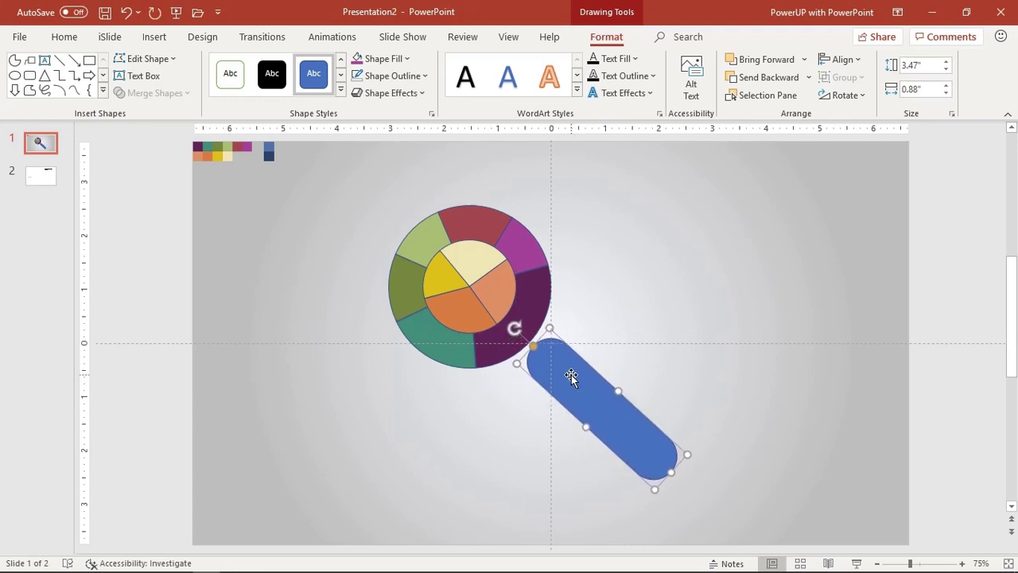
{"action": "left_click", "coordinate": [638, 338]}
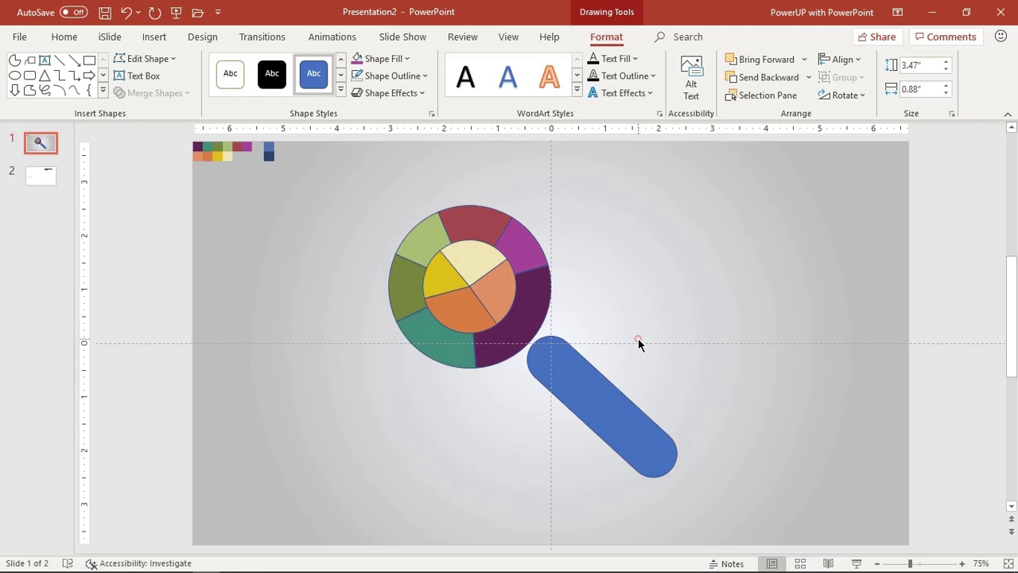
Slim the pill handle to 0.73 inch thick
{"action": "left_click_drag", "start_coordinate": [601, 388], "coordinate": [591, 422]}
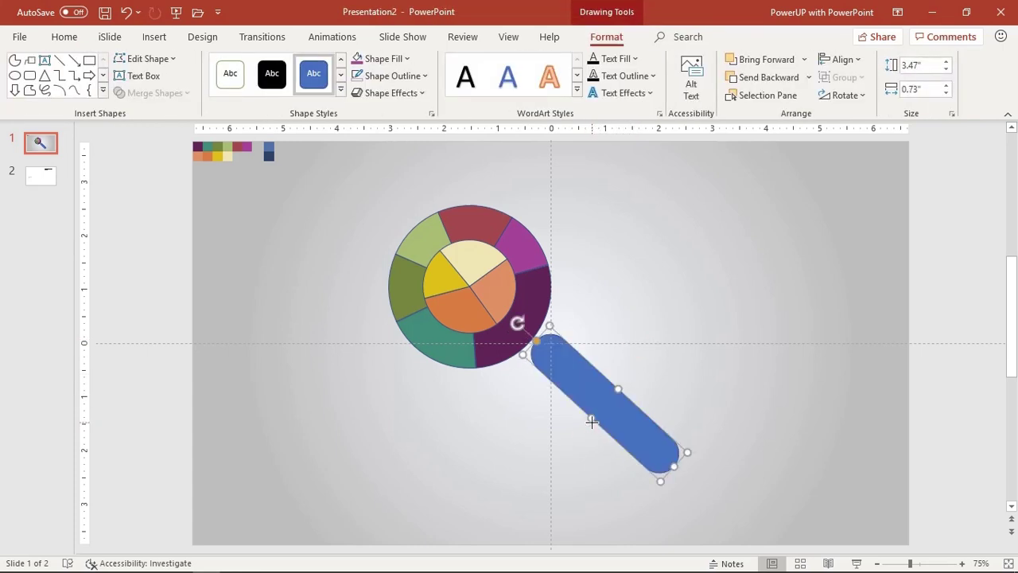
{"action": "left_click", "coordinate": [578, 380]}
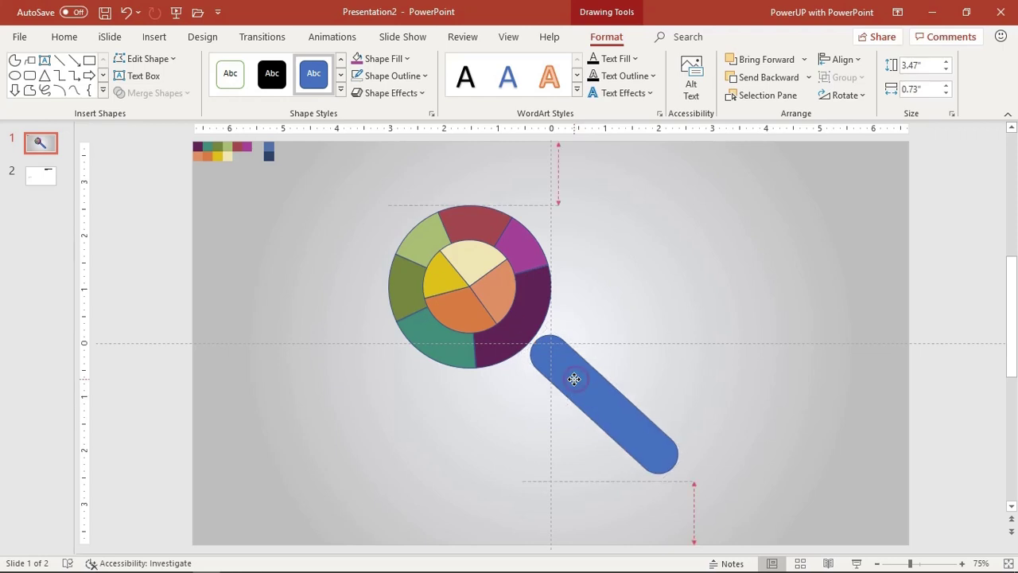
{"action": "scroll", "coordinate": [583, 364], "scroll_direction": "up", "scroll_amount": 3}
{"action": "scroll", "coordinate": [583, 363], "scroll_direction": "up", "scroll_amount": 2}
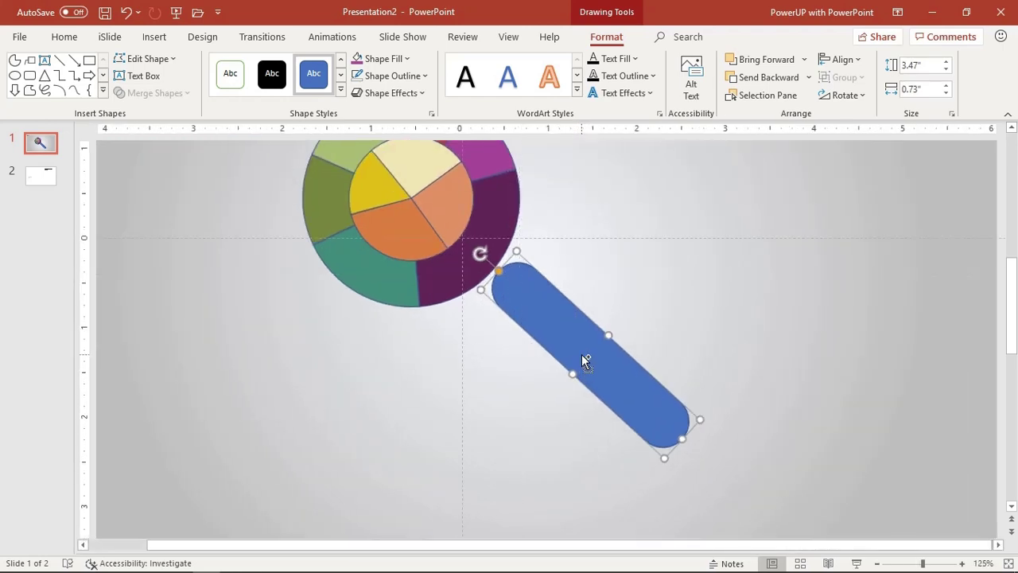
{"action": "scroll", "coordinate": [581, 354], "scroll_direction": "up", "scroll_amount": 3}
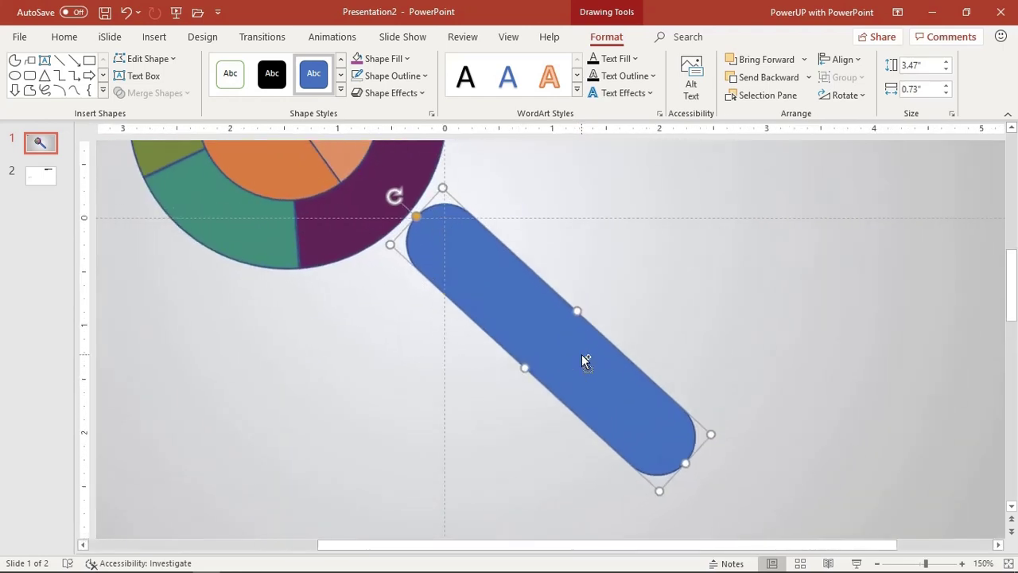
{"action": "left_click", "coordinate": [362, 333]}
Draw a blue rectangle over the pill's upper end
{"action": "left_click", "coordinate": [163, 39]}
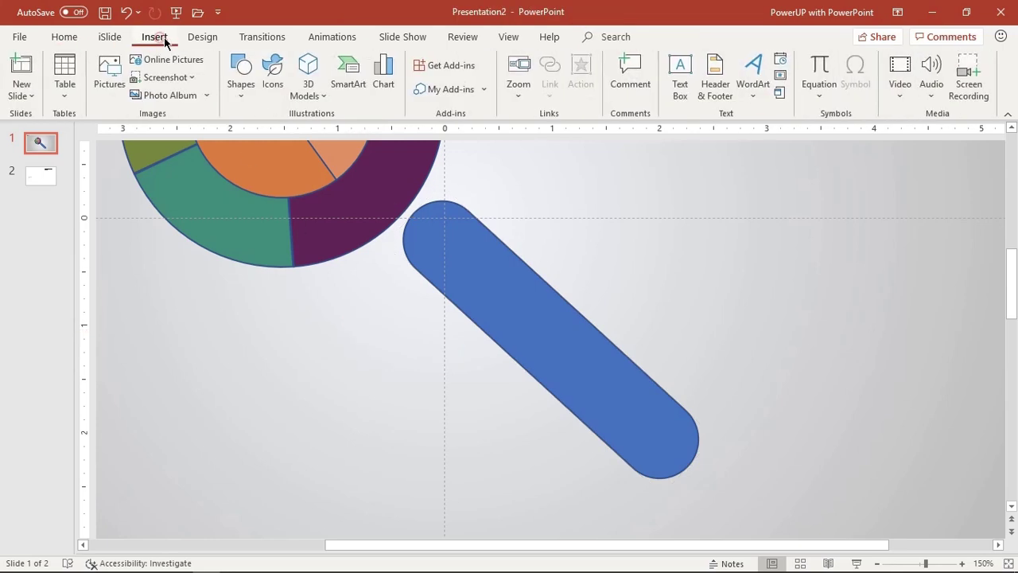
{"action": "left_click", "coordinate": [238, 93]}
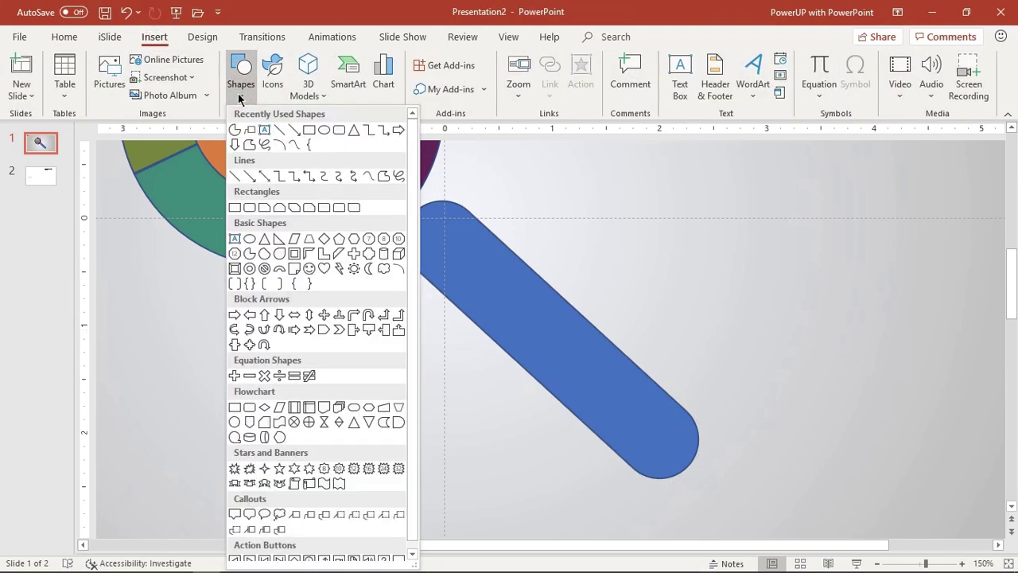
{"action": "left_click", "coordinate": [311, 134]}
{"action": "left_click_drag", "start_coordinate": [486, 209], "coordinate": [583, 483]}
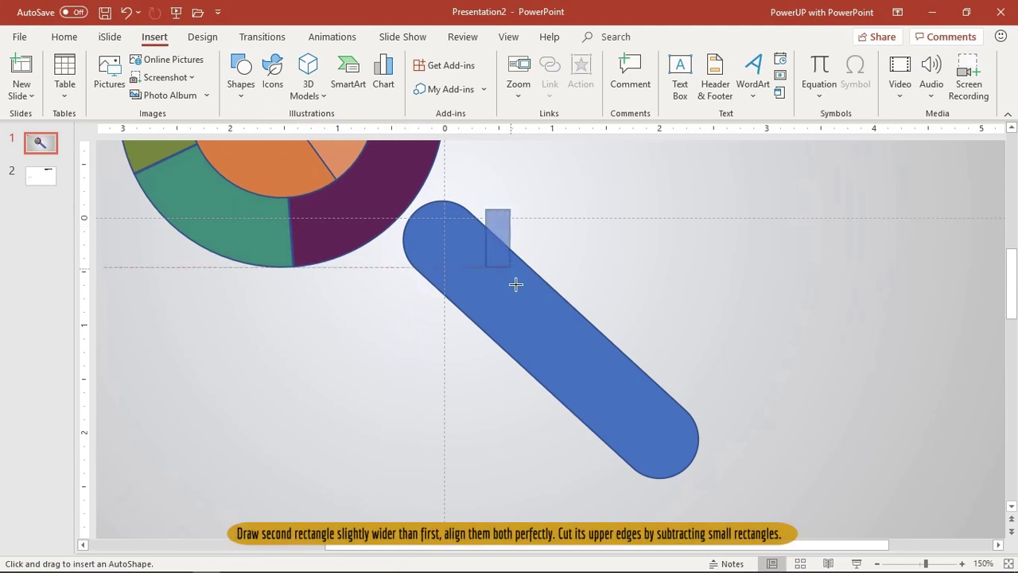
Rotate the 0.9" rectangle to the pill's angle and align it along the upper part
{"action": "mouse_move", "coordinate": [533, 182]}
{"action": "left_mouse_down"}
{"action": "mouse_move", "coordinate": [455, 199]}
{"action": "mouse_move", "coordinate": [422, 238]}
{"action": "left_mouse_up"}
{"action": "left_click_drag", "start_coordinate": [484, 317], "coordinate": [470, 279]}
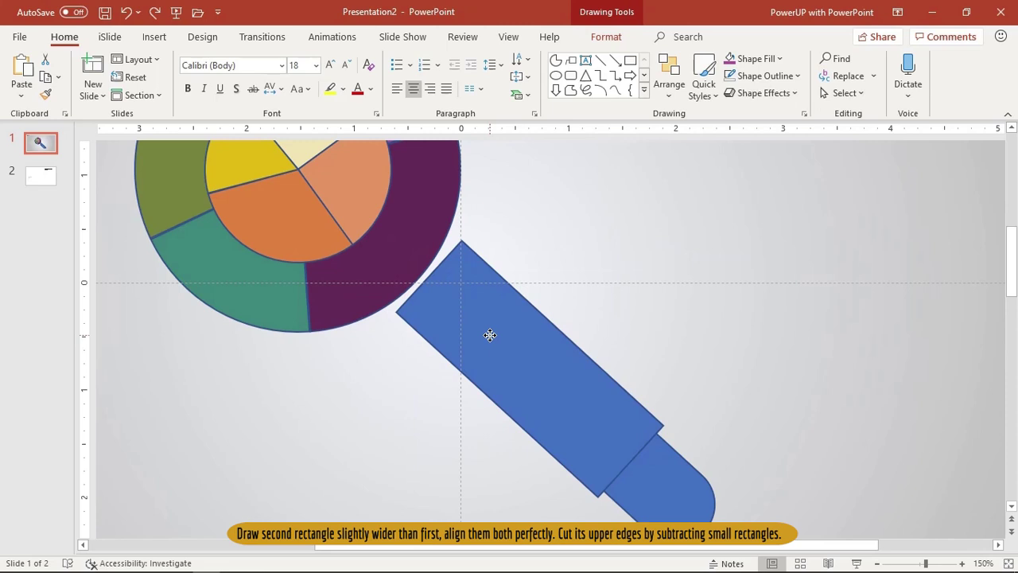
{"action": "left_click_drag", "start_coordinate": [488, 335], "coordinate": [488, 335]}
{"action": "scroll", "coordinate": [488, 336], "scroll_direction": "up", "scroll_amount": 5}
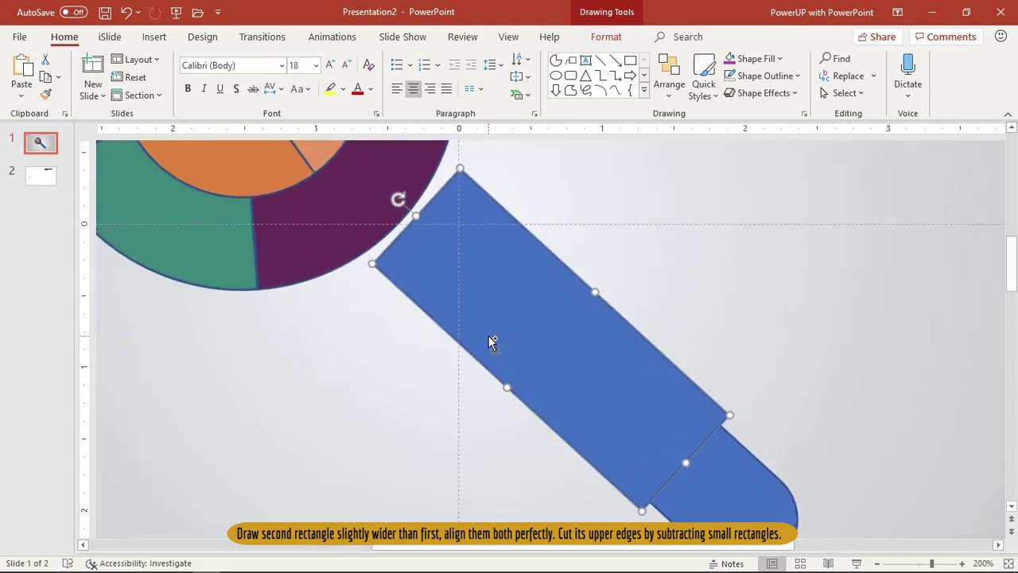
{"action": "left_click", "coordinate": [467, 423]}
{"action": "scroll", "coordinate": [486, 342], "scroll_direction": "up", "scroll_amount": 2}
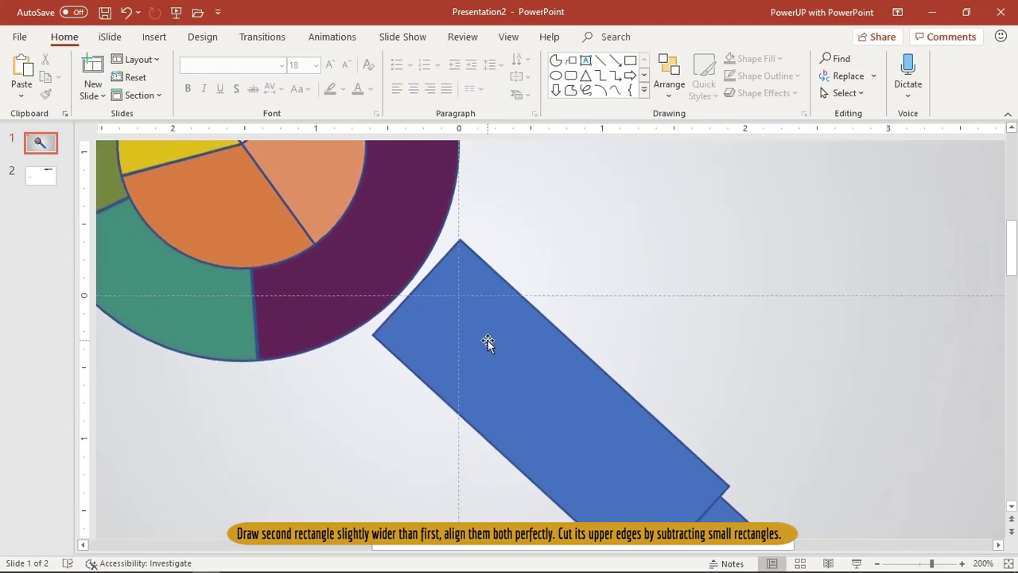
{"action": "left_click", "coordinate": [471, 339]}
{"action": "scroll", "coordinate": [471, 339], "scroll_direction": "up", "scroll_amount": 4}
{"action": "scroll", "coordinate": [472, 342], "scroll_direction": "up", "scroll_amount": 3}
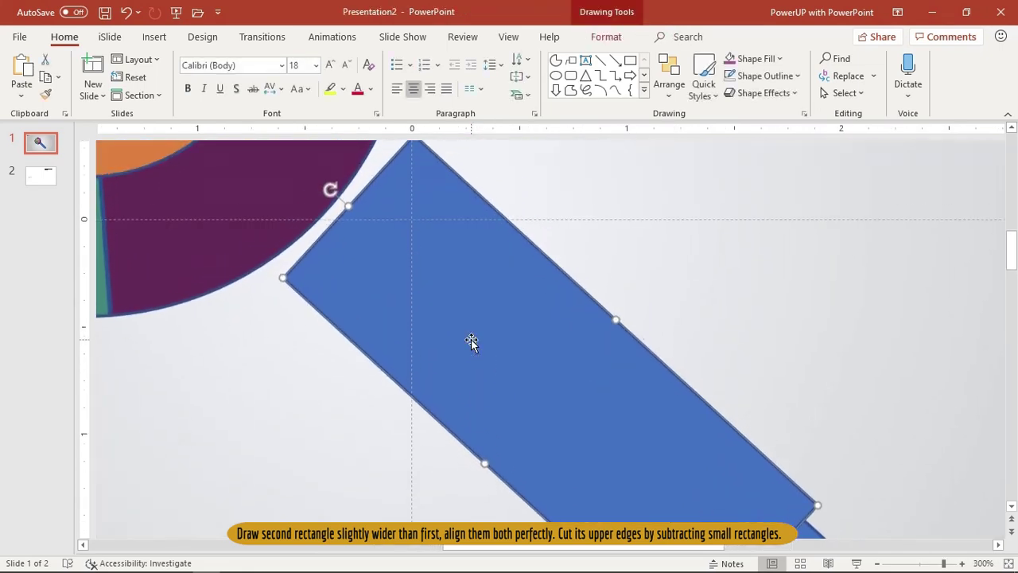
{"action": "scroll", "coordinate": [472, 342], "scroll_direction": "up", "scroll_amount": 3}
{"action": "left_click", "coordinate": [598, 223]}
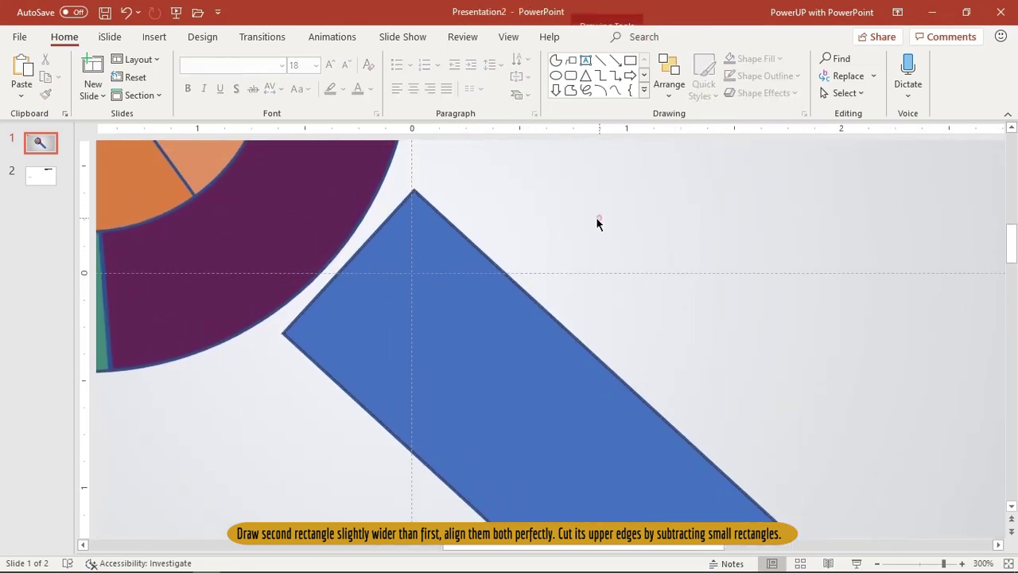
Draw a small 0.2" by 0.35" rectangle over the handle rectangle's top corner
{"action": "left_click", "coordinate": [147, 38]}
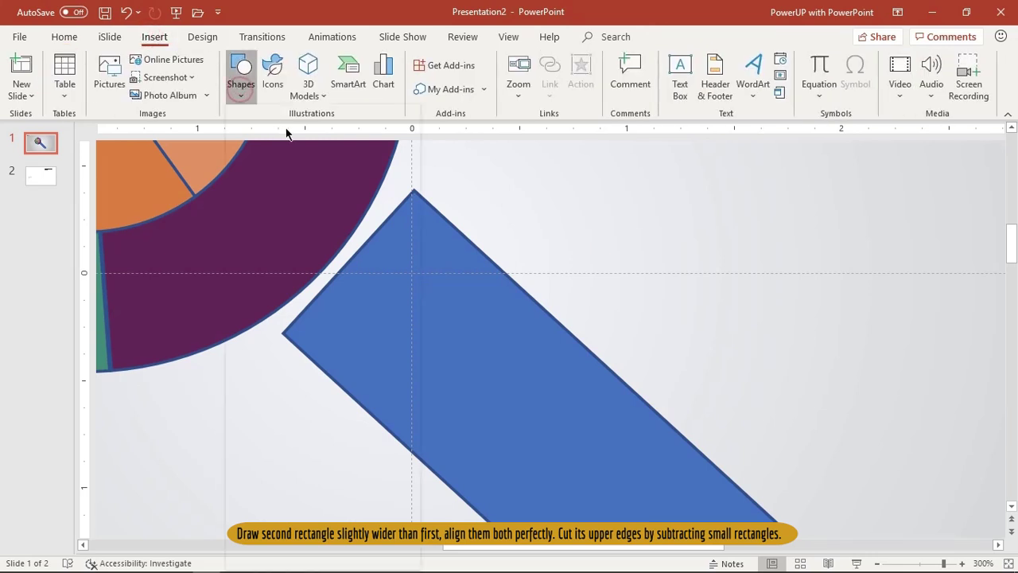
{"action": "left_click", "coordinate": [303, 130]}
{"action": "left_click_drag", "start_coordinate": [399, 174], "coordinate": [476, 208]}
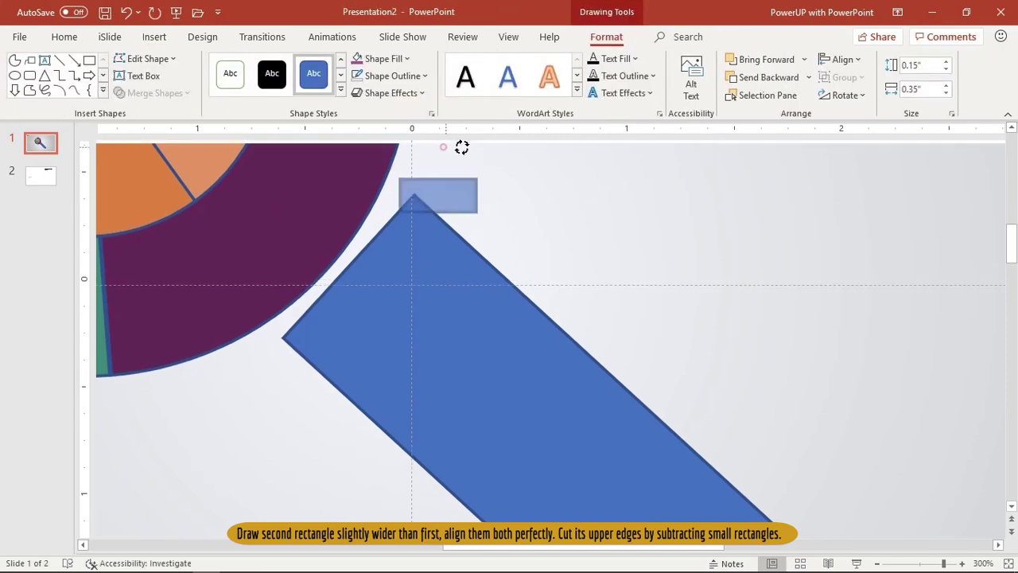
{"action": "left_click_drag", "start_coordinate": [440, 150], "coordinate": [457, 151]}
{"action": "mouse_move", "coordinate": [418, 225]}
{"action": "left_mouse_down"}
{"action": "mouse_move", "coordinate": [421, 265]}
{"action": "mouse_move", "coordinate": [427, 256]}
{"action": "left_mouse_up"}
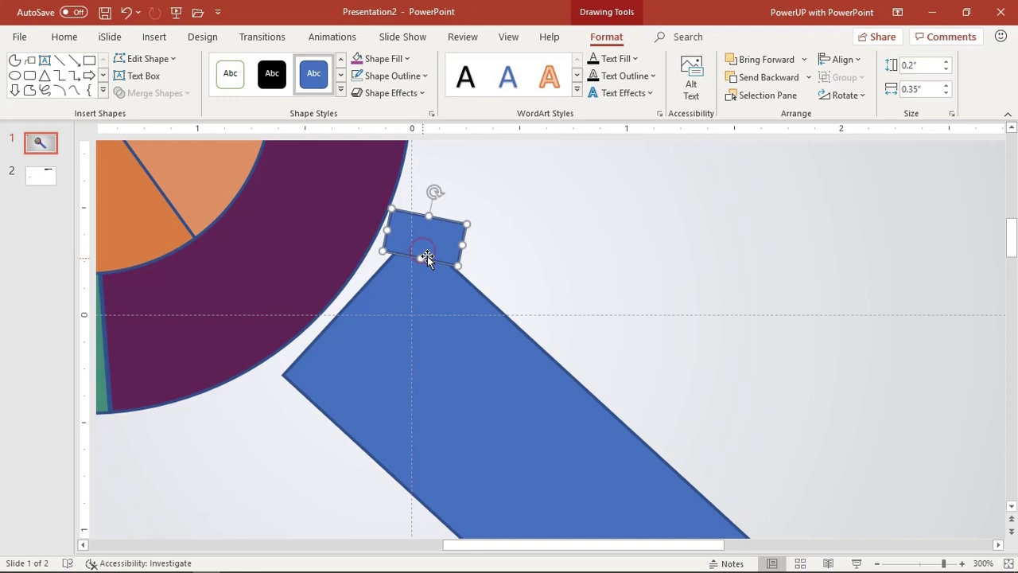
{"action": "left_click_drag", "start_coordinate": [434, 191], "coordinate": [427, 188]}
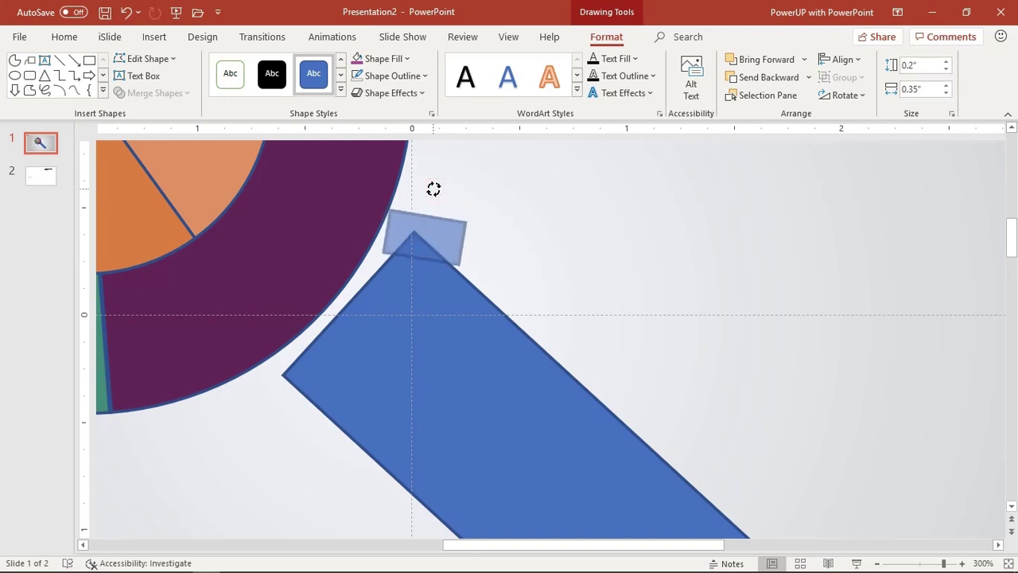
{"action": "left_click_drag", "start_coordinate": [419, 234], "coordinate": [412, 230]}
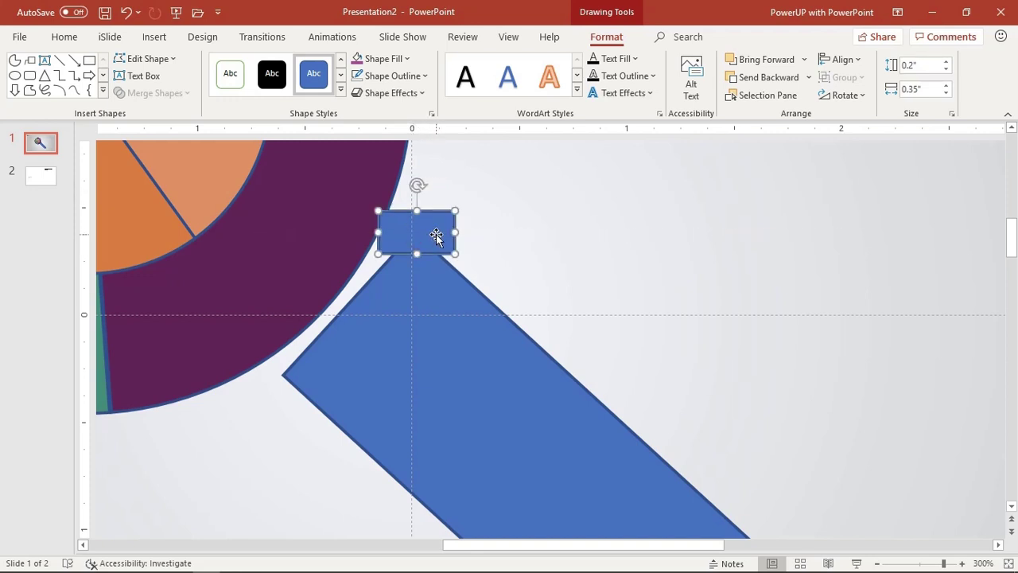
Duplicate the small rectangle and turn the copy upright over the left corner
{"action": "key", "text": "ctrl+d"}
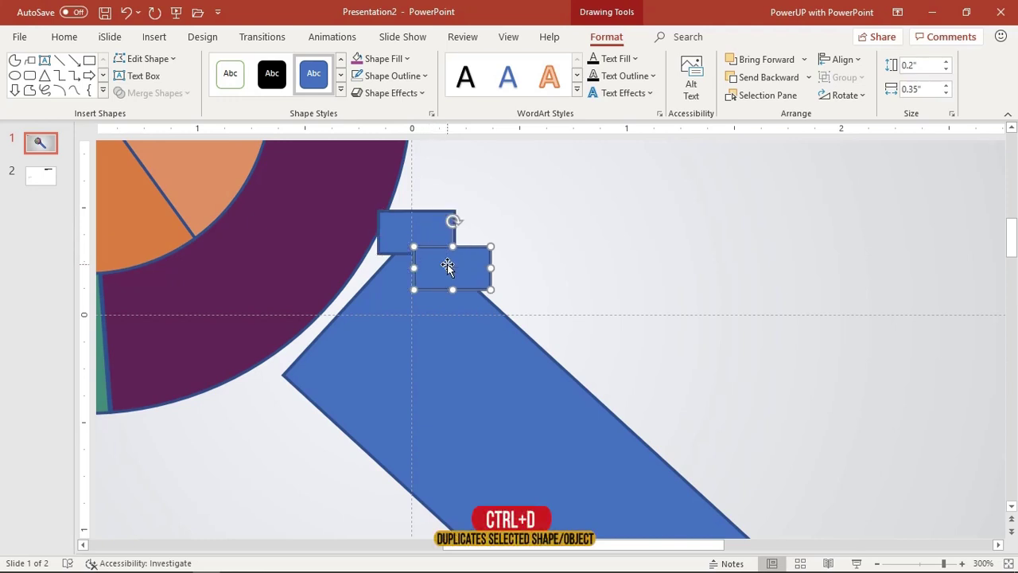
{"action": "left_click_drag", "start_coordinate": [448, 269], "coordinate": [327, 344]}
{"action": "mouse_move", "coordinate": [306, 300]}
{"action": "left_mouse_down"}
{"action": "mouse_move", "coordinate": [266, 382]}
{"action": "mouse_move", "coordinate": [303, 365]}
{"action": "mouse_move", "coordinate": [263, 403]}
{"action": "mouse_move", "coordinate": [242, 398]}
{"action": "mouse_move", "coordinate": [230, 376]}
{"action": "mouse_move", "coordinate": [278, 382]}
{"action": "left_mouse_up"}
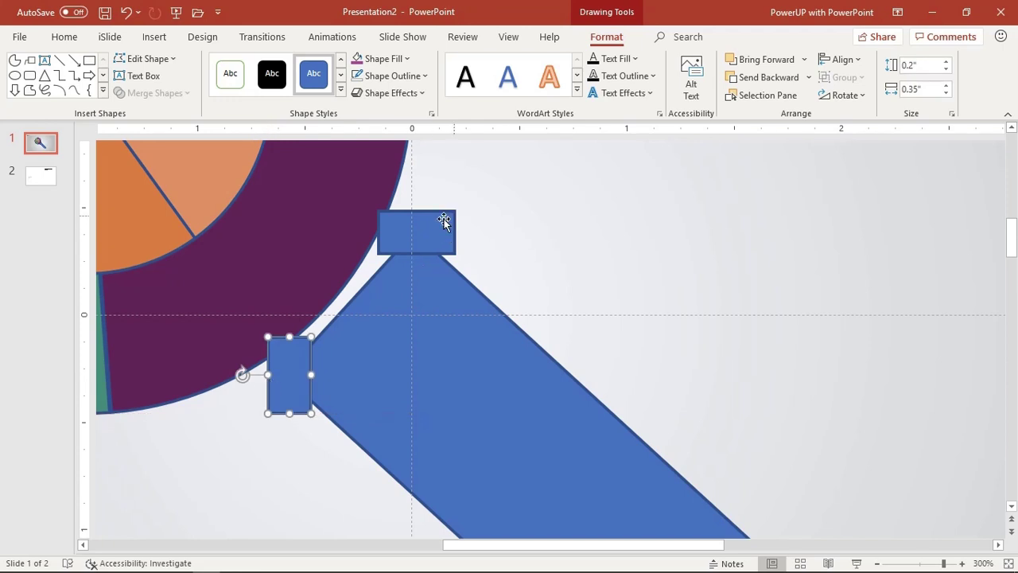
Set both small corner rectangles to 46% fill transparency
{"action": "left_click", "coordinate": [421, 231]}
{"action": "left_click", "coordinate": [297, 374], "text": "shift"}
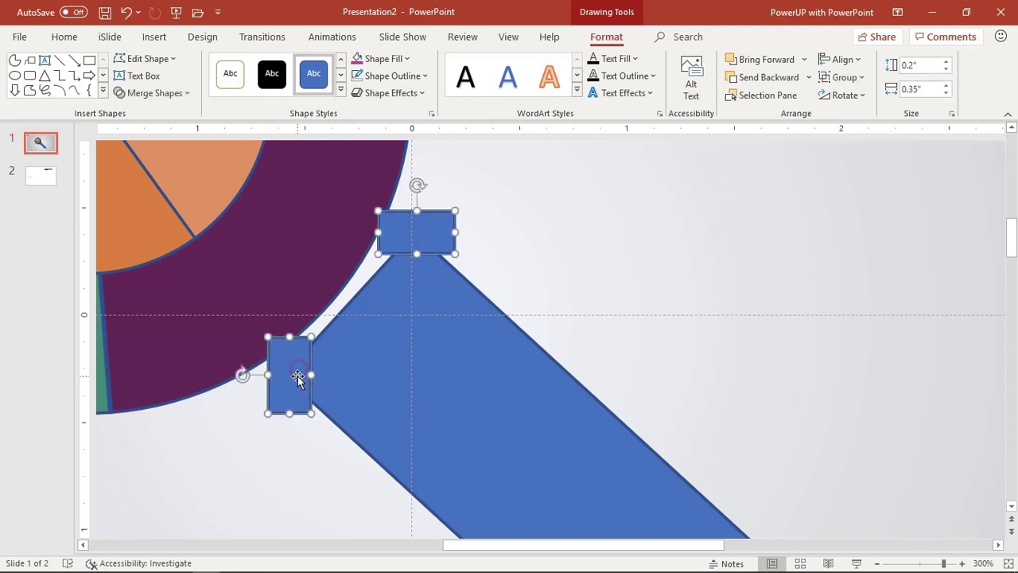
{"action": "right_click", "coordinate": [298, 376]}
{"action": "left_click", "coordinate": [332, 347]}
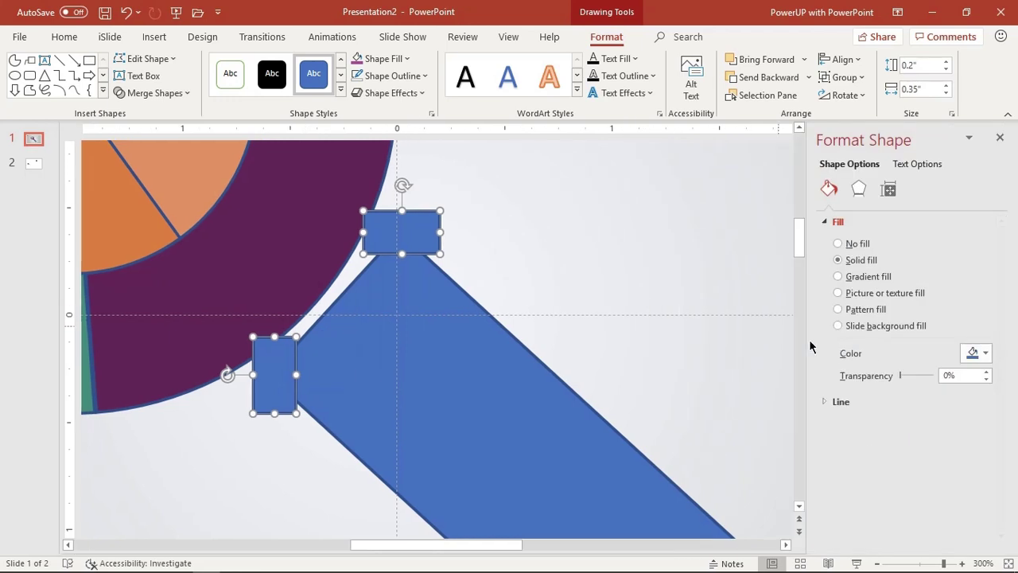
{"action": "left_click_drag", "start_coordinate": [902, 377], "coordinate": [917, 377]}
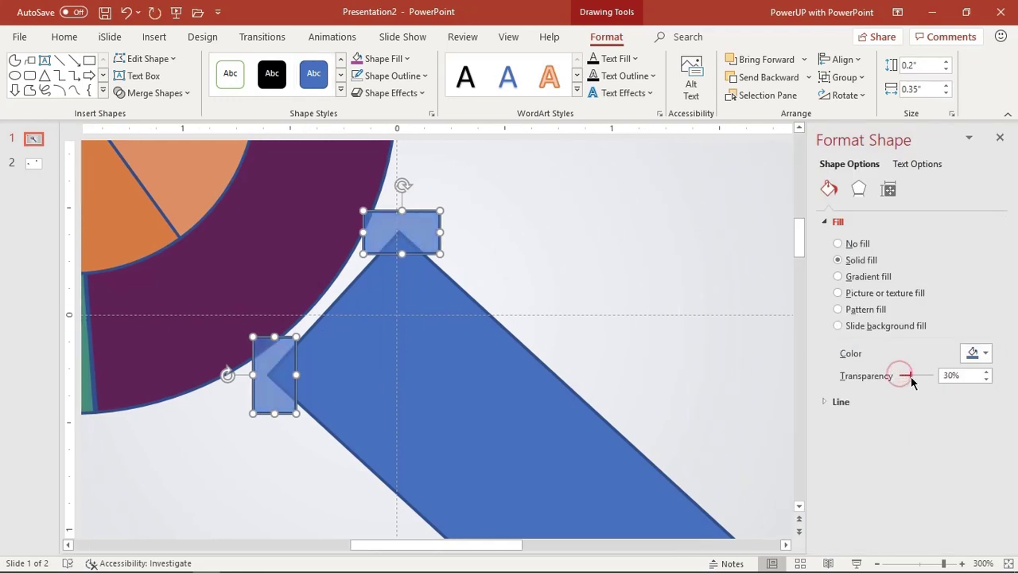
{"action": "left_click", "coordinate": [611, 267]}
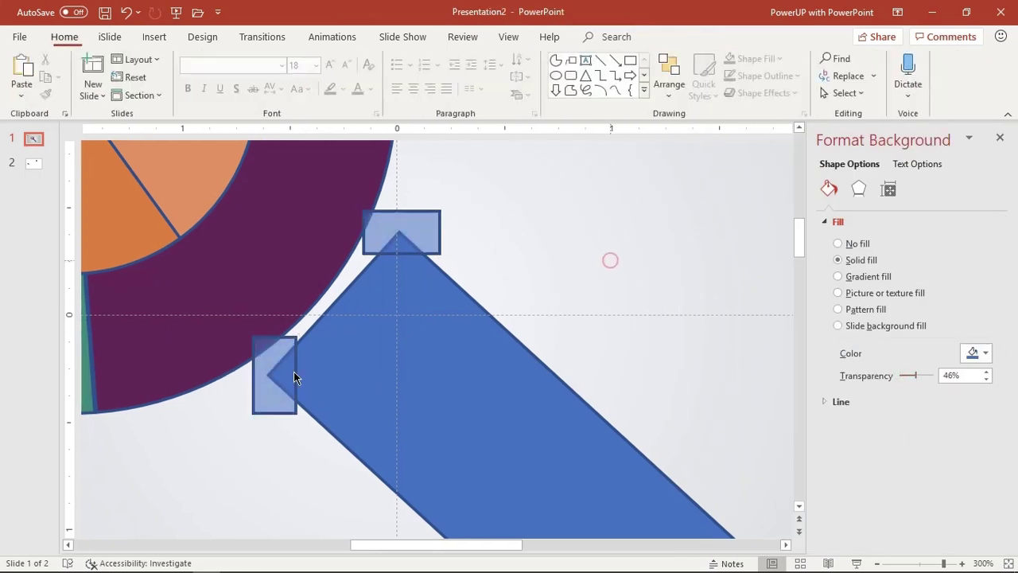
Shift the left small rectangle onto the handle's corner, then select the handle and top rectangle
{"action": "left_click", "coordinate": [270, 376]}
{"action": "left_click_drag", "start_coordinate": [263, 380], "coordinate": [221, 374]}
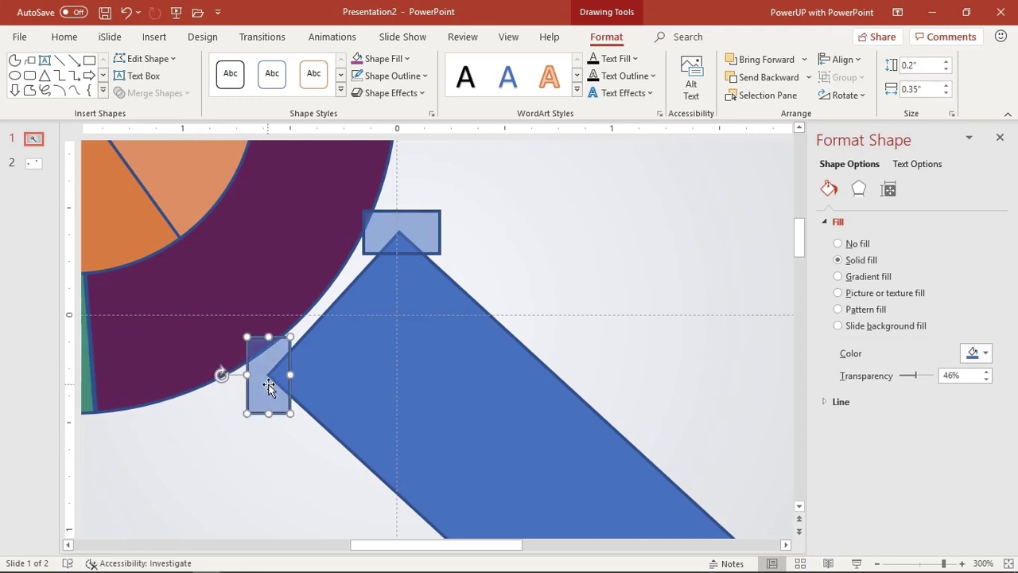
{"action": "left_click", "coordinate": [517, 271]}
{"action": "left_click", "coordinate": [422, 323]}
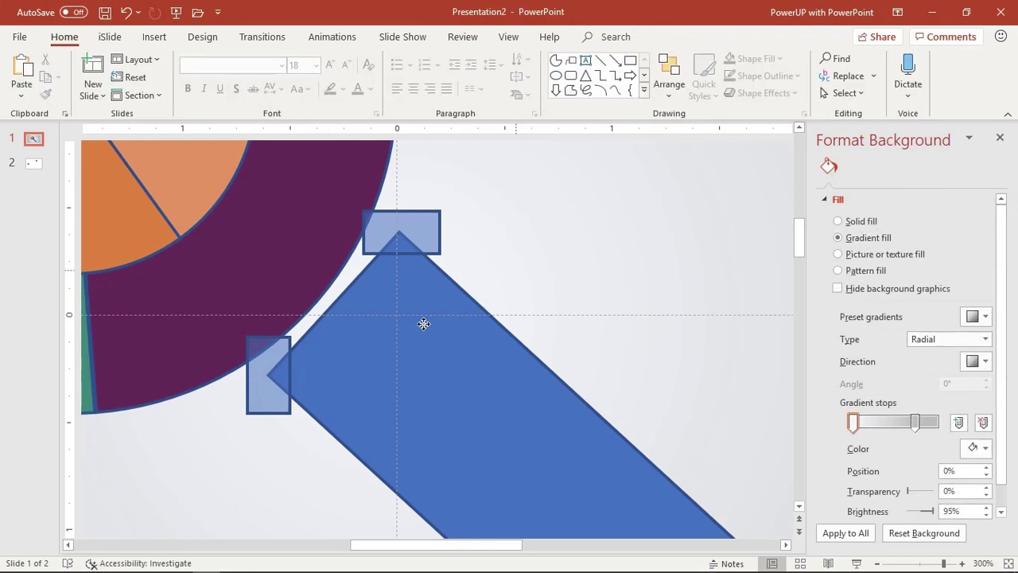
{"action": "left_click", "coordinate": [422, 236]}
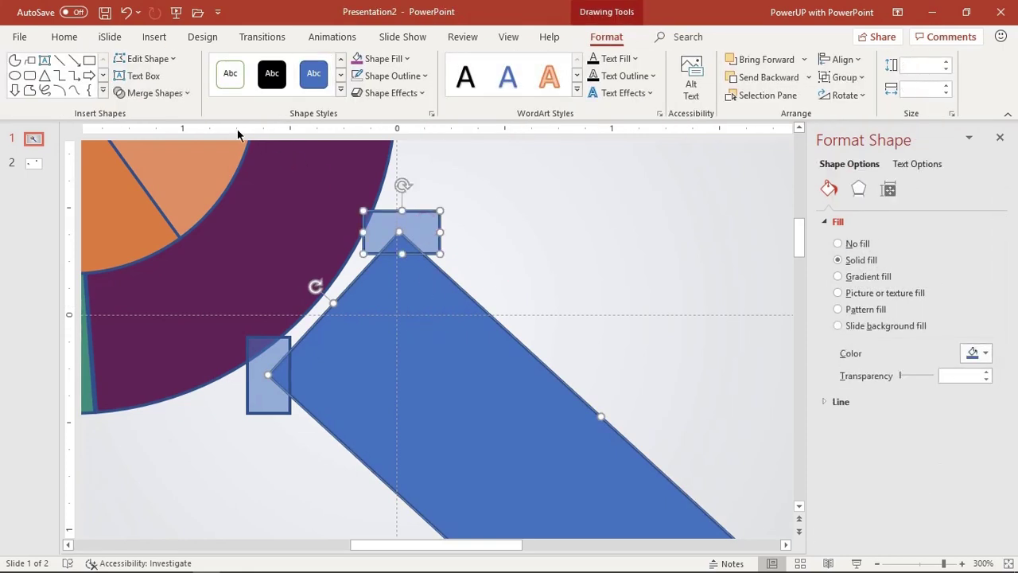
Subtract the top and left small rectangles from the handle rectangle, clipping both corners flat
{"action": "left_click", "coordinate": [168, 97]}
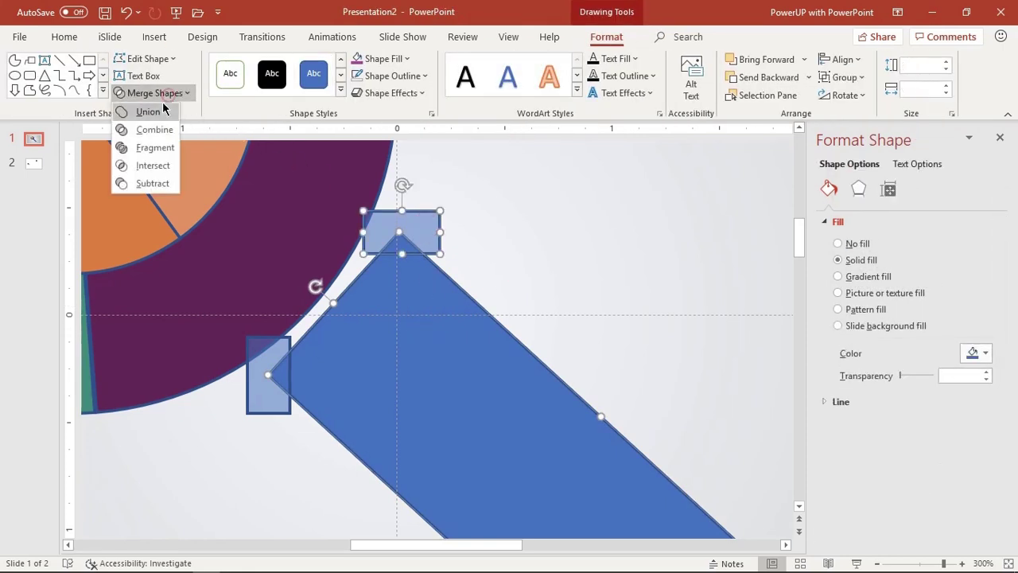
{"action": "left_click", "coordinate": [148, 183]}
{"action": "left_click", "coordinate": [274, 352]}
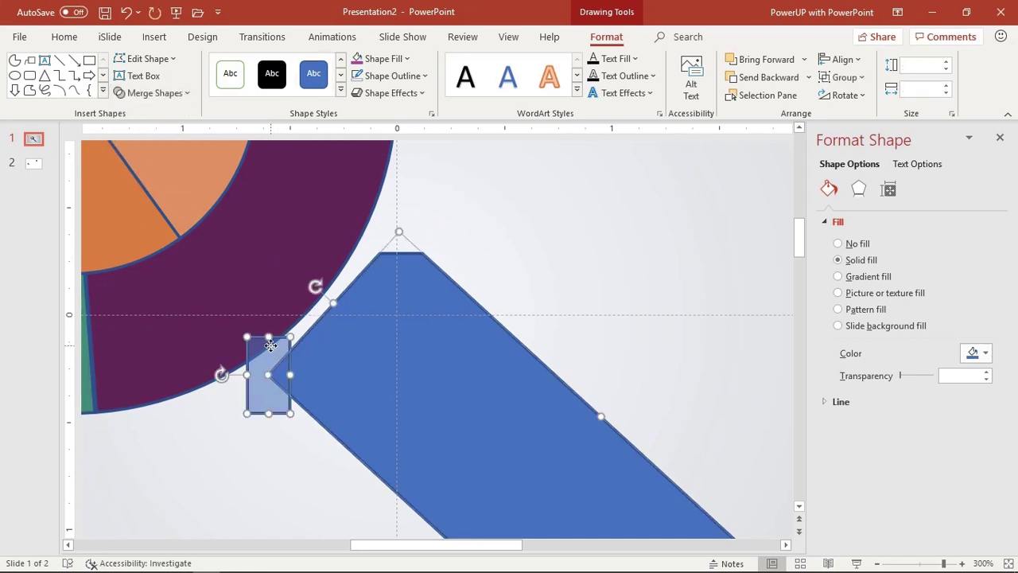
{"action": "left_click", "coordinate": [150, 94]}
{"action": "left_click", "coordinate": [148, 183]}
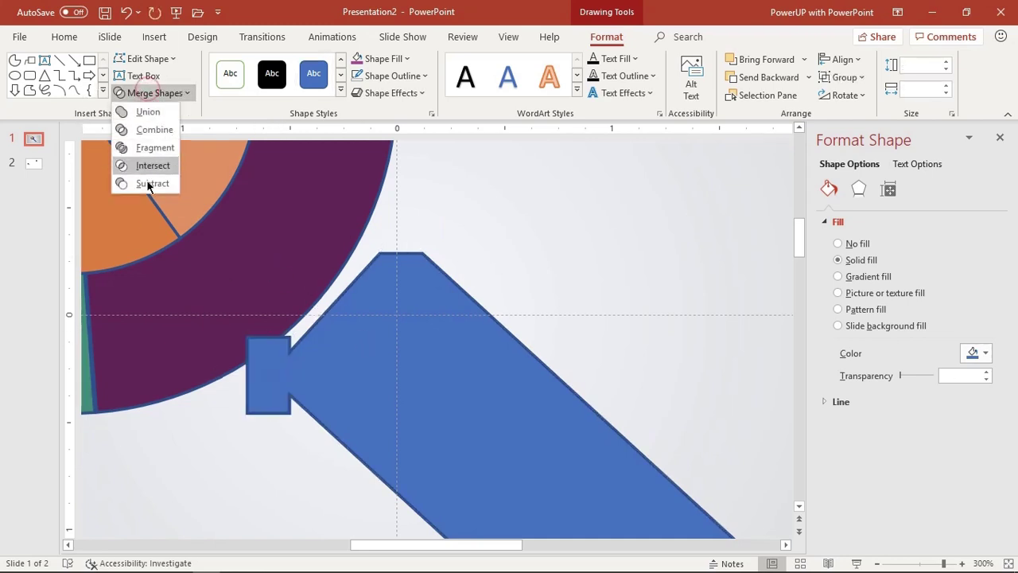
{"action": "left_click", "coordinate": [148, 184]}
Reselect the blue handle shape to check the clipped corners
{"action": "left_click", "coordinate": [547, 255]}
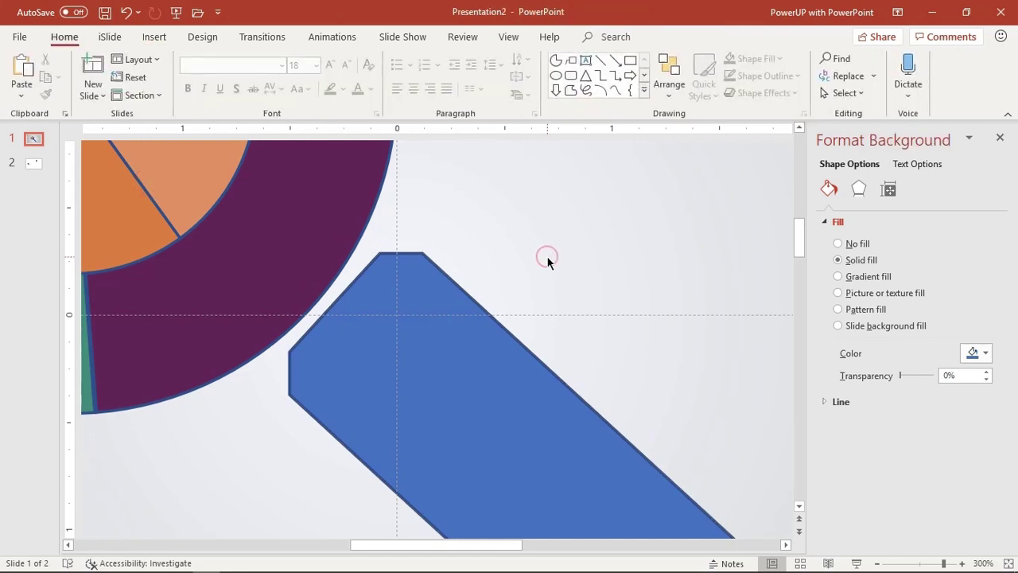
{"action": "scroll", "coordinate": [525, 280], "scroll_direction": "down", "scroll_amount": 5}
{"action": "left_click", "coordinate": [471, 362]}
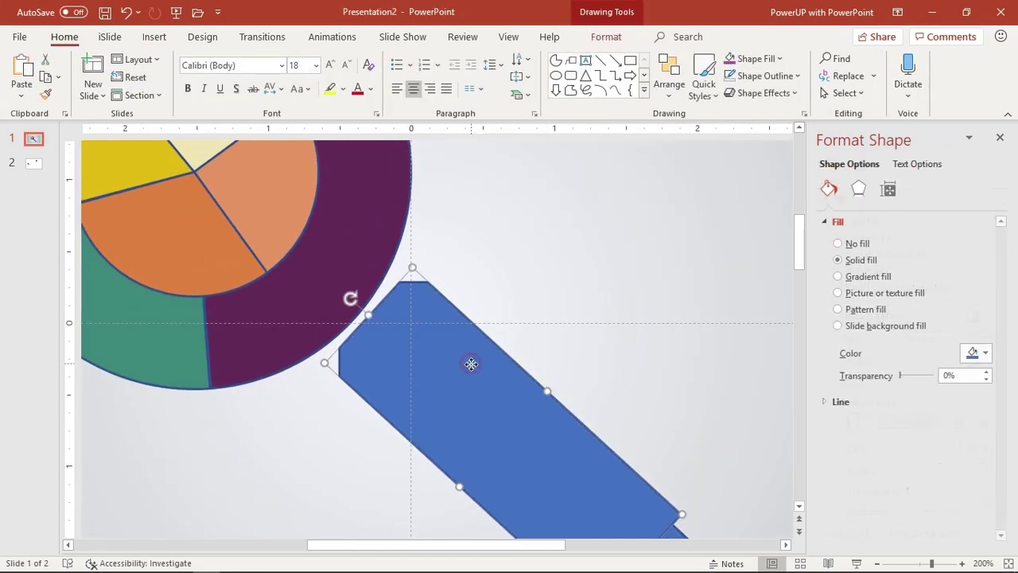
{"action": "scroll", "coordinate": [471, 364], "scroll_direction": "down", "scroll_amount": 1}
{"action": "scroll", "coordinate": [556, 448], "scroll_direction": "up", "scroll_amount": 2}
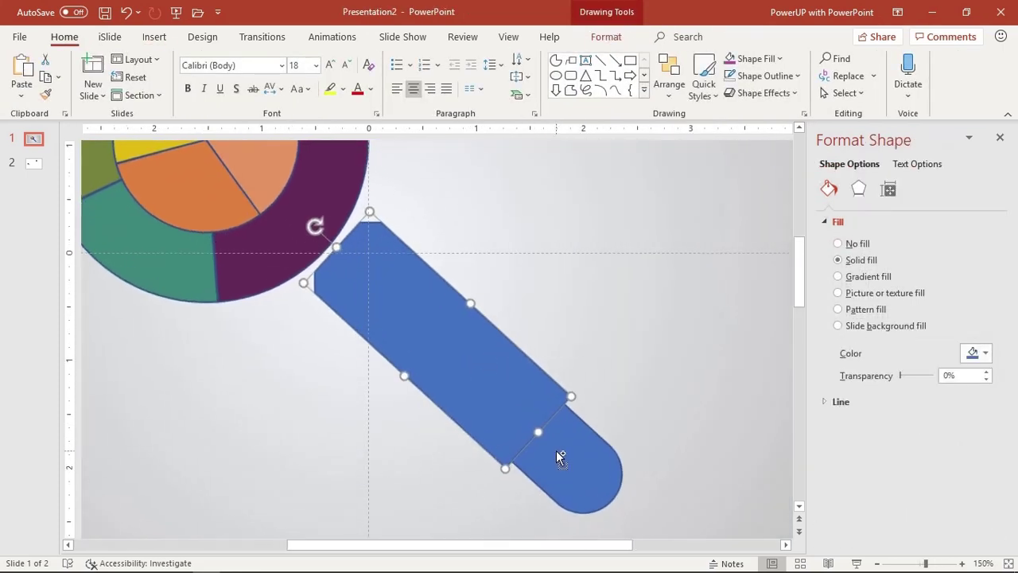
{"action": "scroll", "coordinate": [556, 450], "scroll_direction": "up", "scroll_amount": 2}
{"action": "scroll", "coordinate": [556, 450], "scroll_direction": "up", "scroll_amount": 2}
{"action": "scroll", "coordinate": [561, 367], "scroll_direction": "up", "scroll_amount": 1}
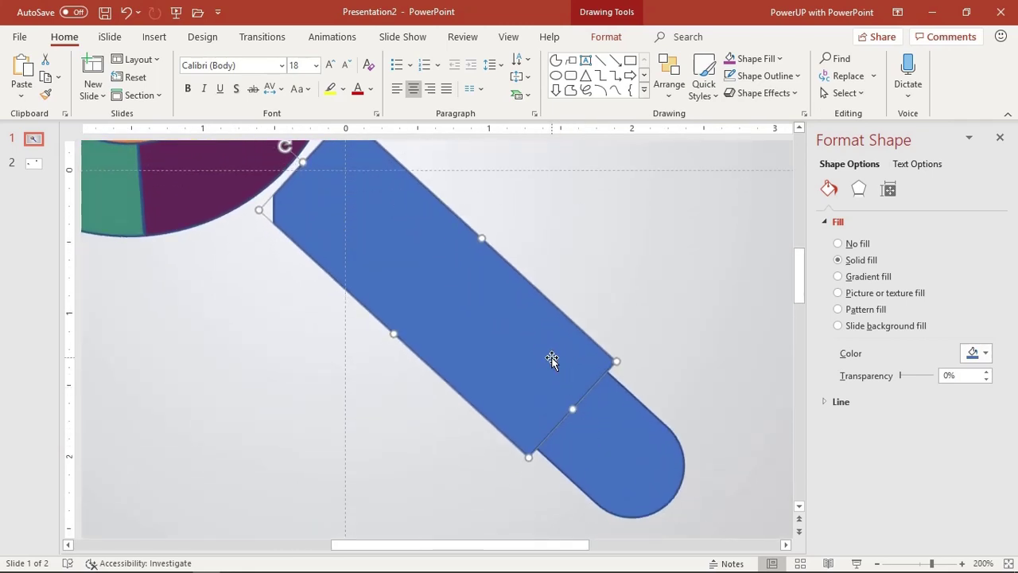
Edit the bar's points so both lower corners sit on the rounded cap's curve, then select bar and cap
{"action": "right_click", "coordinate": [552, 359]}
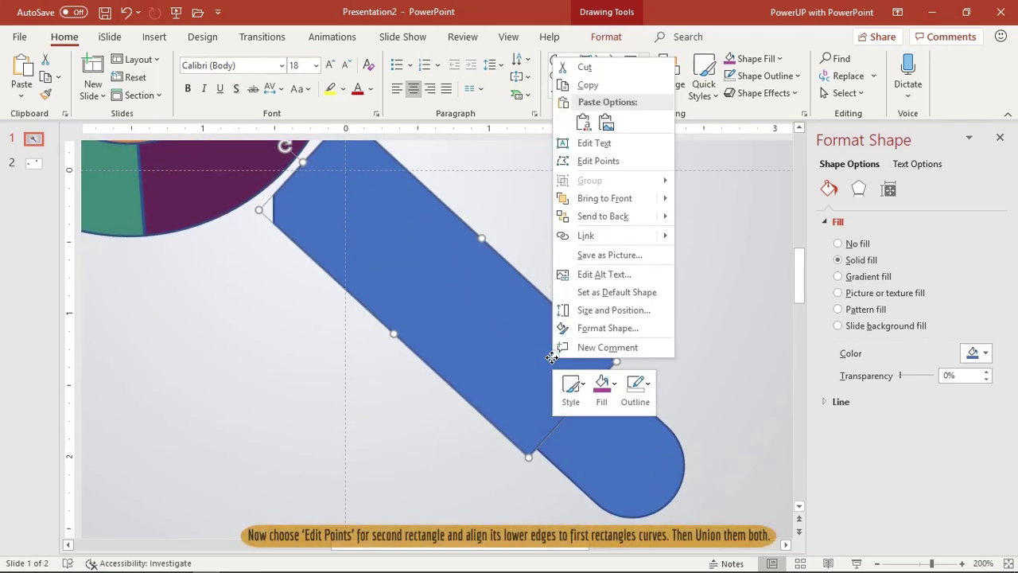
{"action": "left_click", "coordinate": [589, 162]}
{"action": "left_click_drag", "start_coordinate": [617, 362], "coordinate": [668, 427]}
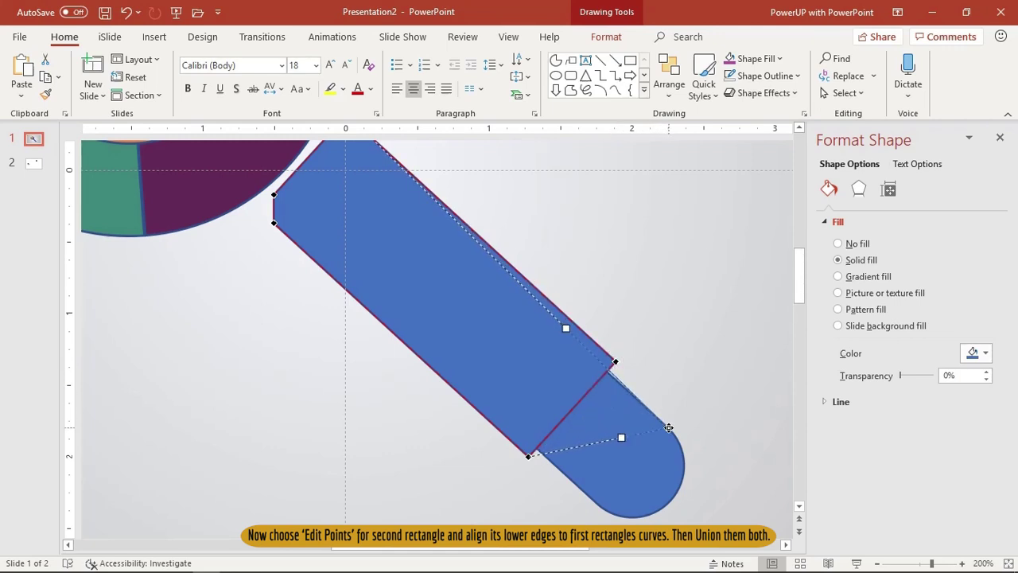
{"action": "left_click_drag", "start_coordinate": [670, 427], "coordinate": [669, 429]}
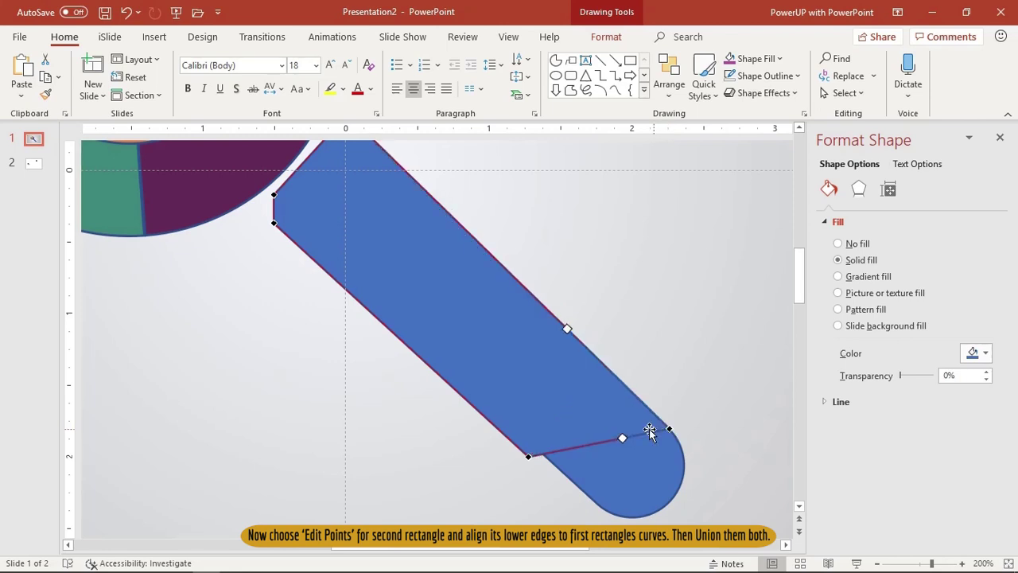
{"action": "left_click_drag", "start_coordinate": [528, 460], "coordinate": [597, 506]}
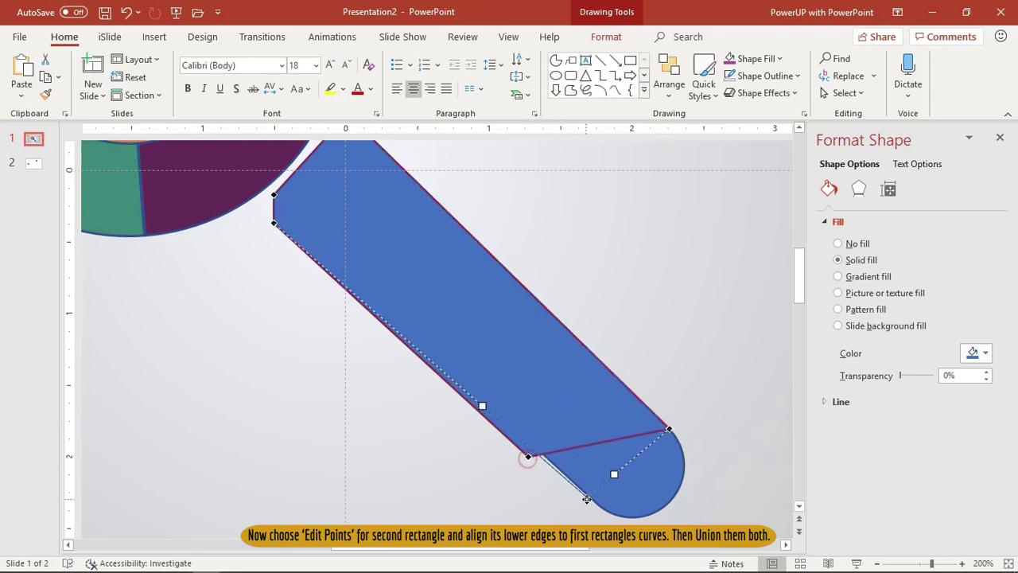
{"action": "left_click_drag", "start_coordinate": [598, 506], "coordinate": [599, 506]}
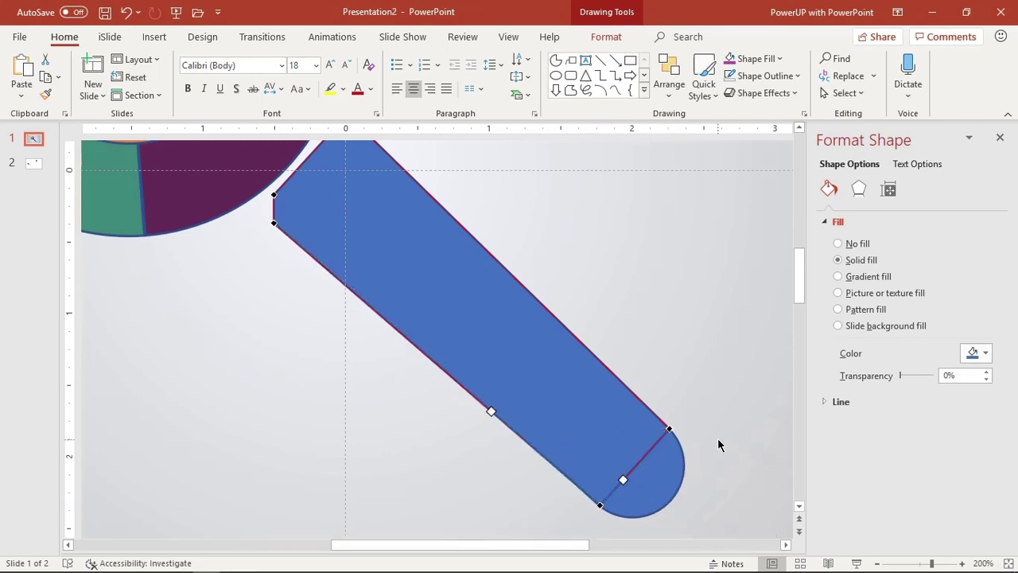
{"action": "left_click", "coordinate": [718, 443]}
{"action": "left_click", "coordinate": [659, 476]}
{"action": "left_click", "coordinate": [423, 268]}
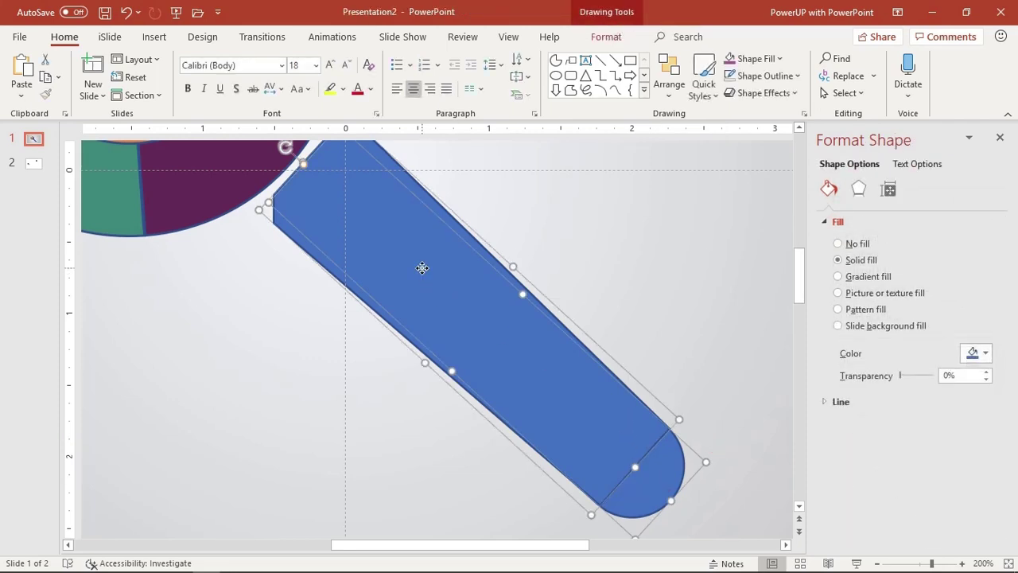
Union the bar and rounded cap into one handle shape and zoom out
{"action": "left_click", "coordinate": [592, 39]}
{"action": "left_click", "coordinate": [155, 93]}
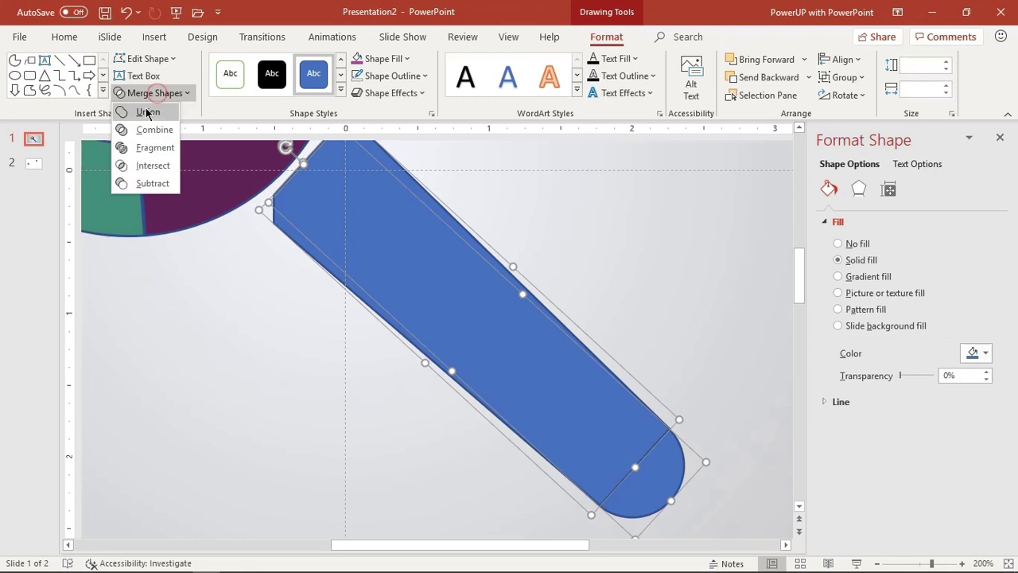
{"action": "left_click", "coordinate": [146, 112]}
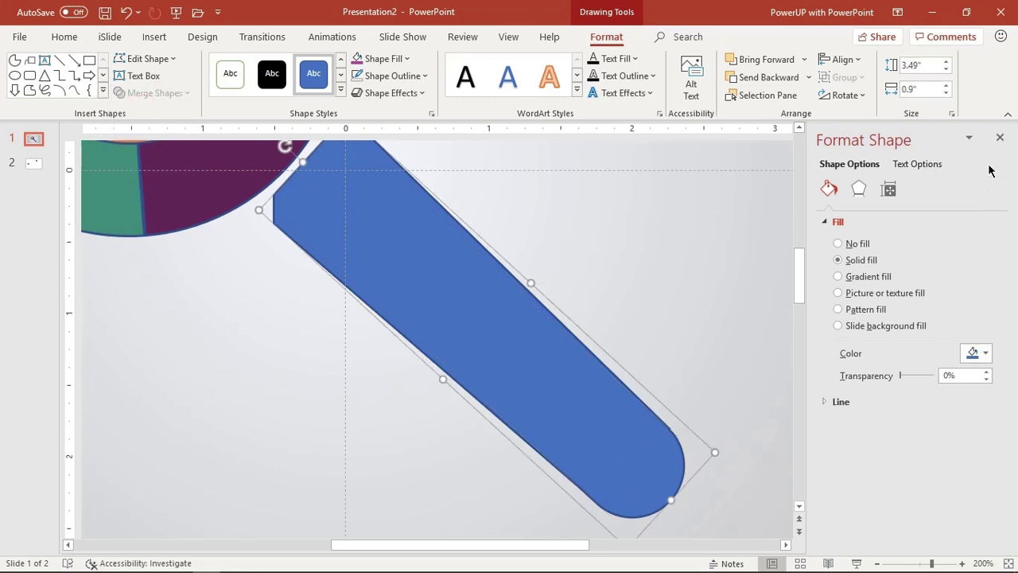
{"action": "left_click", "coordinate": [999, 139]}
{"action": "scroll", "coordinate": [816, 255], "scroll_direction": "down", "scroll_amount": 3}
{"action": "scroll", "coordinate": [816, 256], "scroll_direction": "down", "scroll_amount": 3}
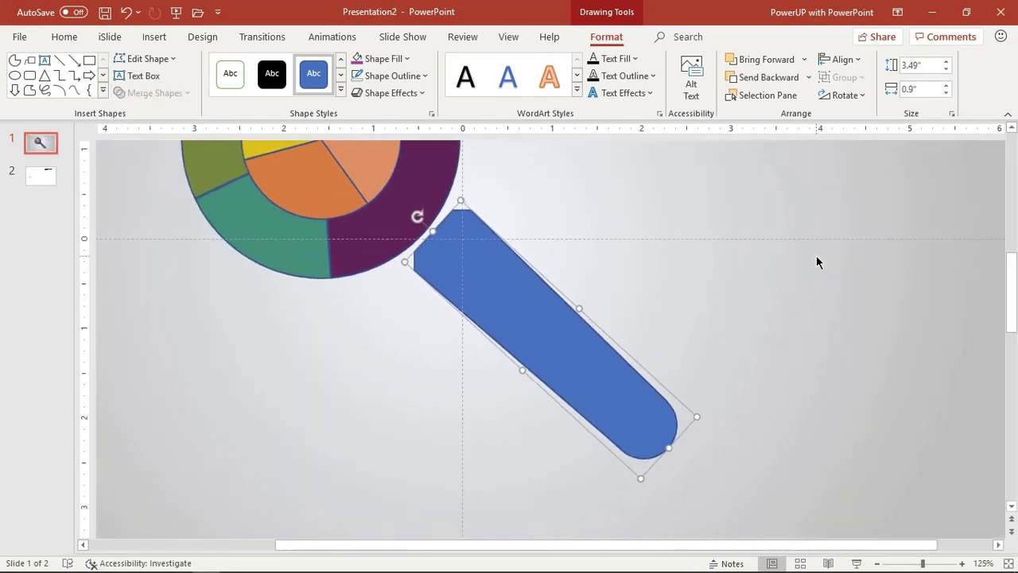
{"action": "scroll", "coordinate": [816, 255], "scroll_direction": "down", "scroll_amount": 4}
{"action": "scroll", "coordinate": [816, 255], "scroll_direction": "down", "scroll_amount": 2}
{"action": "left_click", "coordinate": [759, 359]}
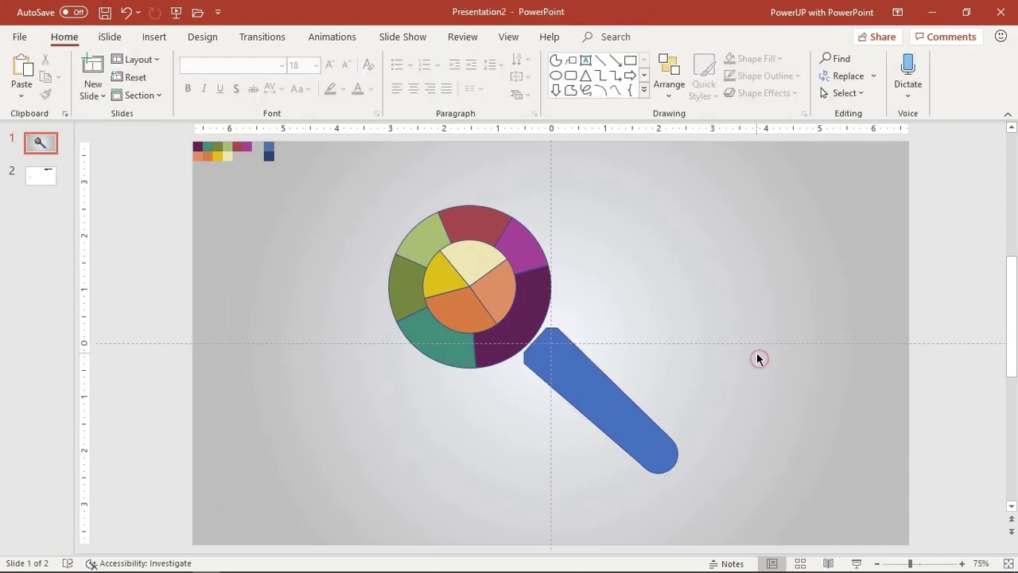
Draw a thin 0.1" by 3.69" rectangle and rotate it across the handle near its rounded end
{"action": "left_click", "coordinate": [154, 37]}
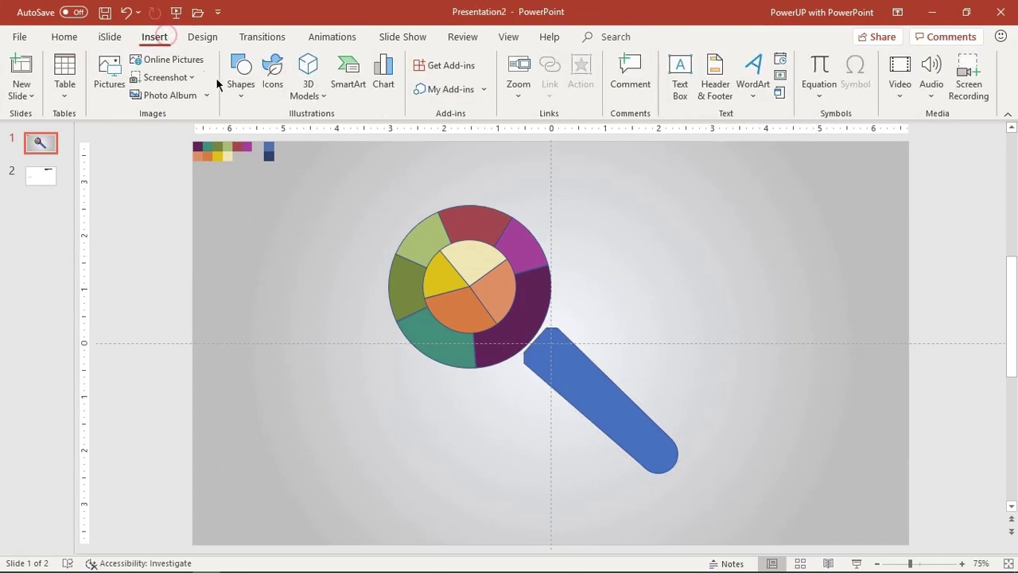
{"action": "left_click", "coordinate": [235, 97]}
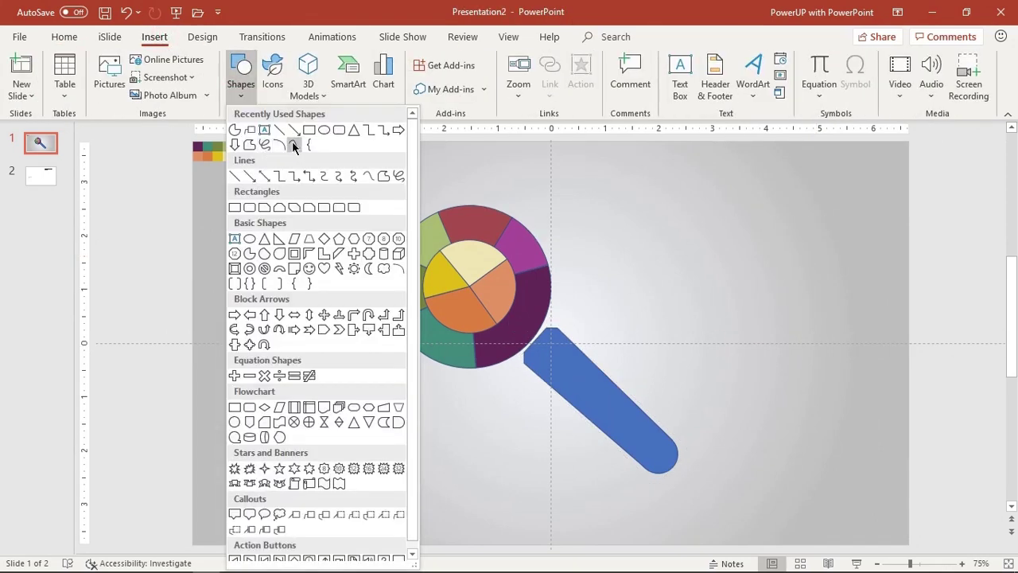
{"action": "left_click", "coordinate": [307, 132]}
{"action": "left_click_drag", "start_coordinate": [701, 286], "coordinate": [530, 499]}
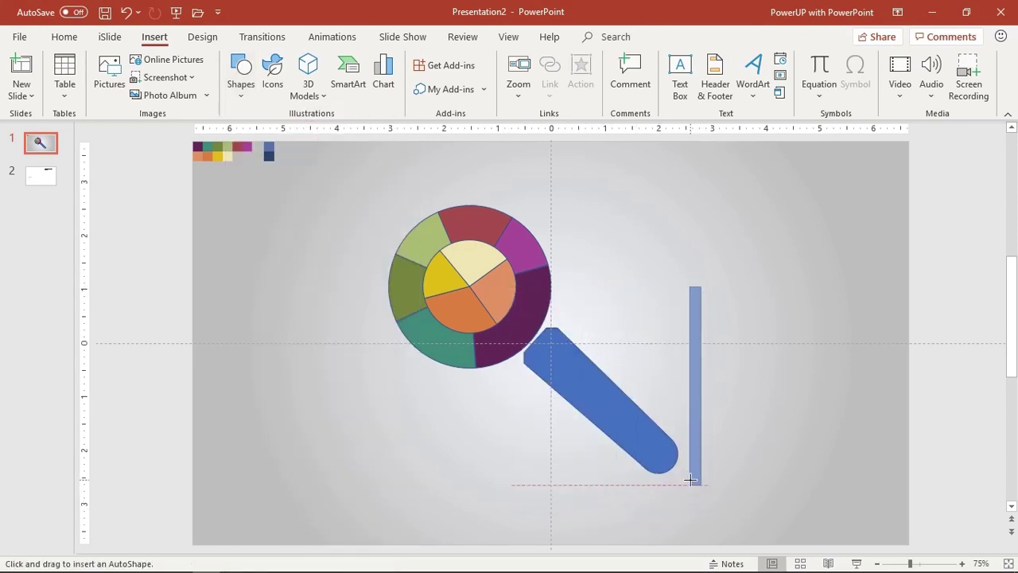
{"action": "left_click_drag", "start_coordinate": [530, 500], "coordinate": [688, 484]}
{"action": "left_click_drag", "start_coordinate": [697, 259], "coordinate": [763, 315]}
{"action": "left_click_drag", "start_coordinate": [699, 389], "coordinate": [603, 440]}
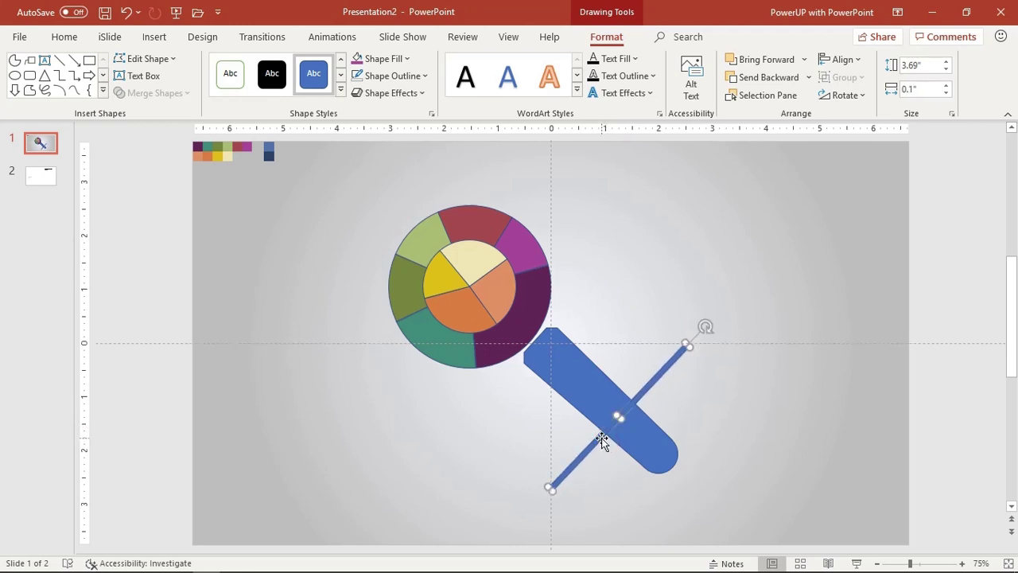
{"action": "left_click_drag", "start_coordinate": [645, 390], "coordinate": [647, 387]}
{"action": "left_click", "coordinate": [751, 430]}
Fragment the handle and the thin bar where they overlap
{"action": "left_click", "coordinate": [655, 440]}
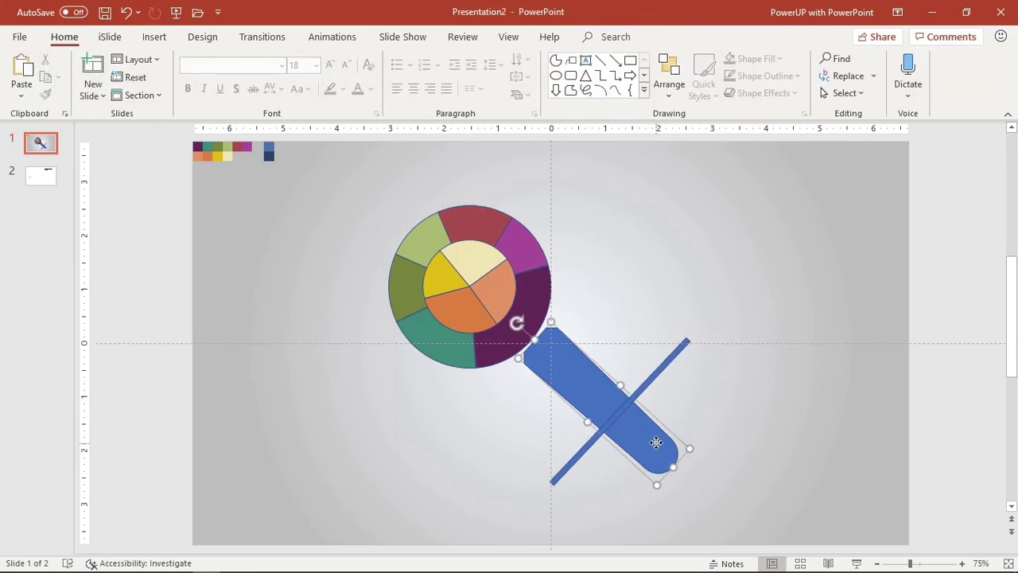
{"action": "left_click", "coordinate": [657, 371], "text": "shift"}
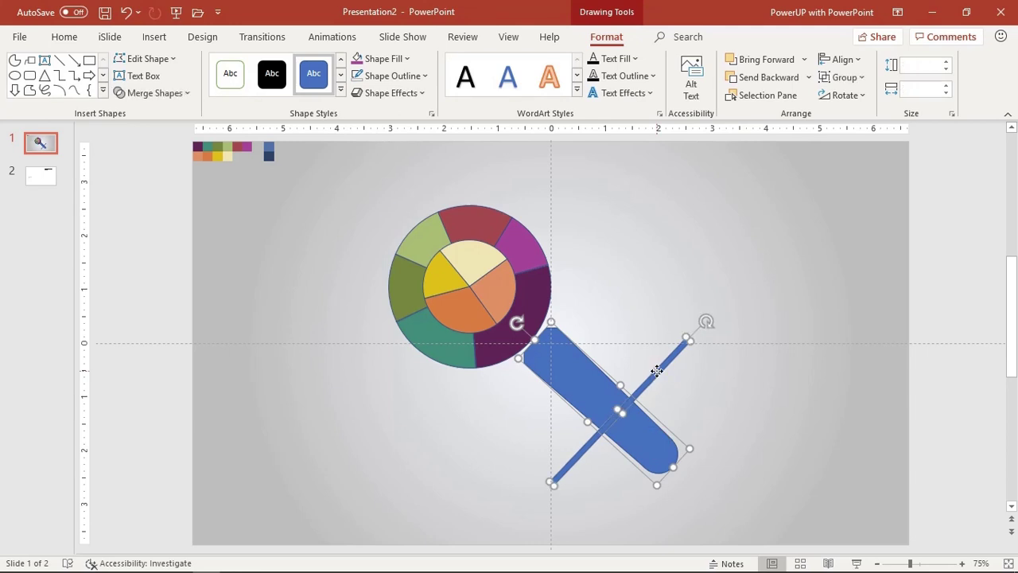
{"action": "left_click", "coordinate": [174, 96]}
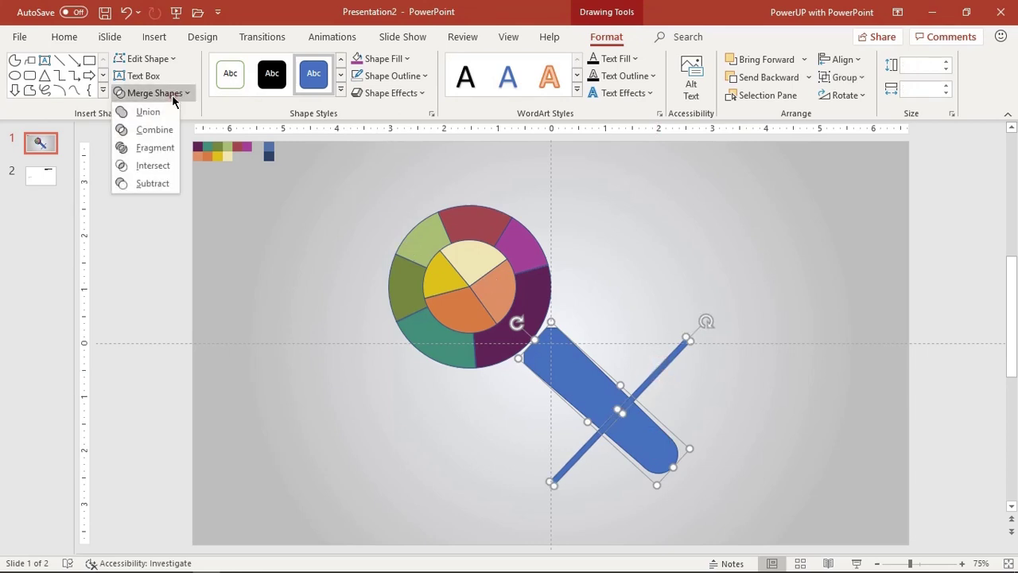
{"action": "left_click", "coordinate": [151, 148]}
{"action": "left_click", "coordinate": [334, 368]}
Delete the thin bar pieces, leaving the handle in two parts with a gap
{"action": "left_click", "coordinate": [626, 406]}
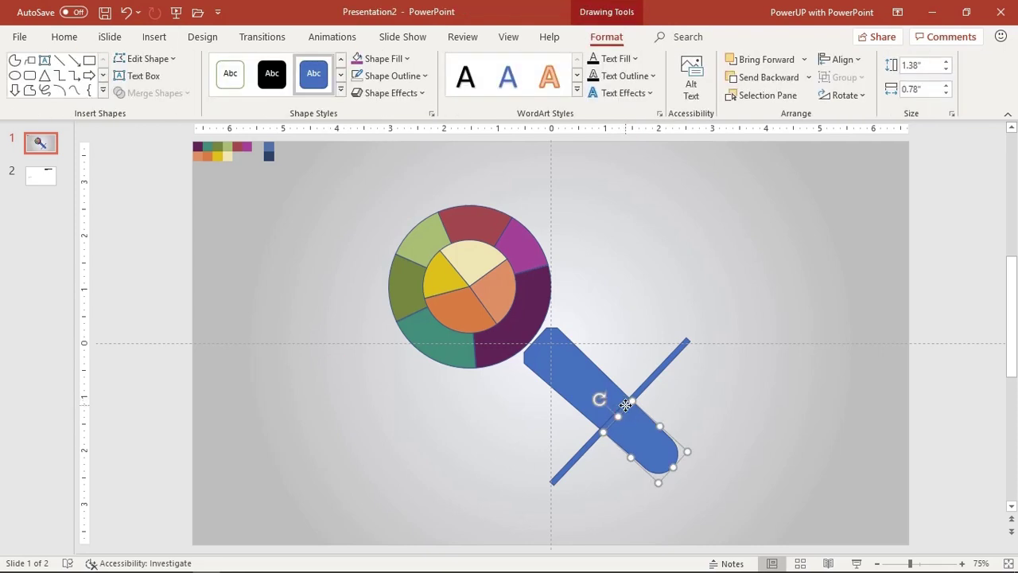
{"action": "left_click", "coordinate": [624, 407]}
{"action": "left_click", "coordinate": [652, 384]}
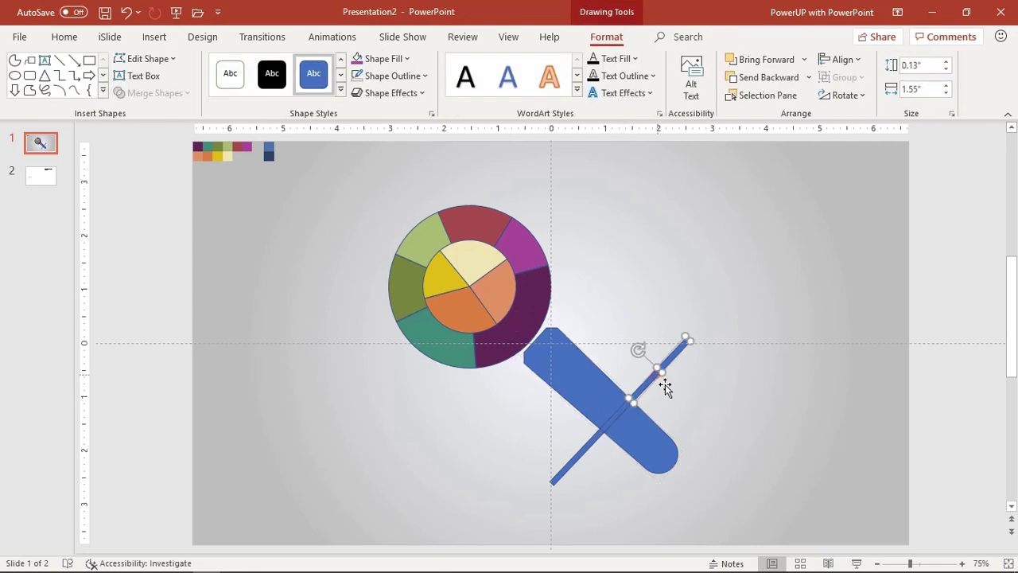
{"action": "scroll", "coordinate": [666, 385], "scroll_direction": "up", "scroll_amount": 5, "text": "ctrl"}
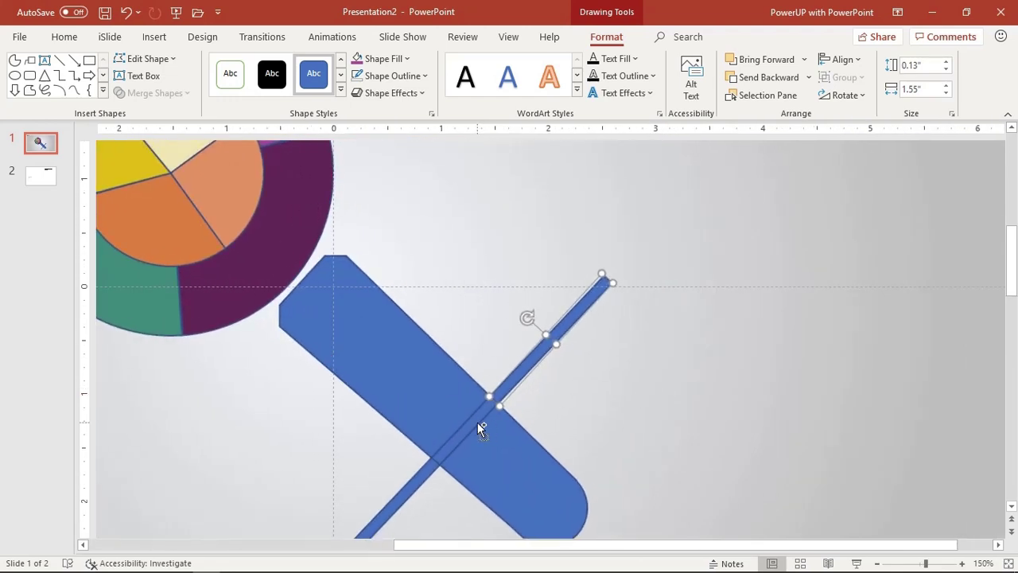
{"action": "left_click", "coordinate": [475, 423], "text": "shift"}
{"action": "left_click", "coordinate": [430, 480], "text": "shift"}
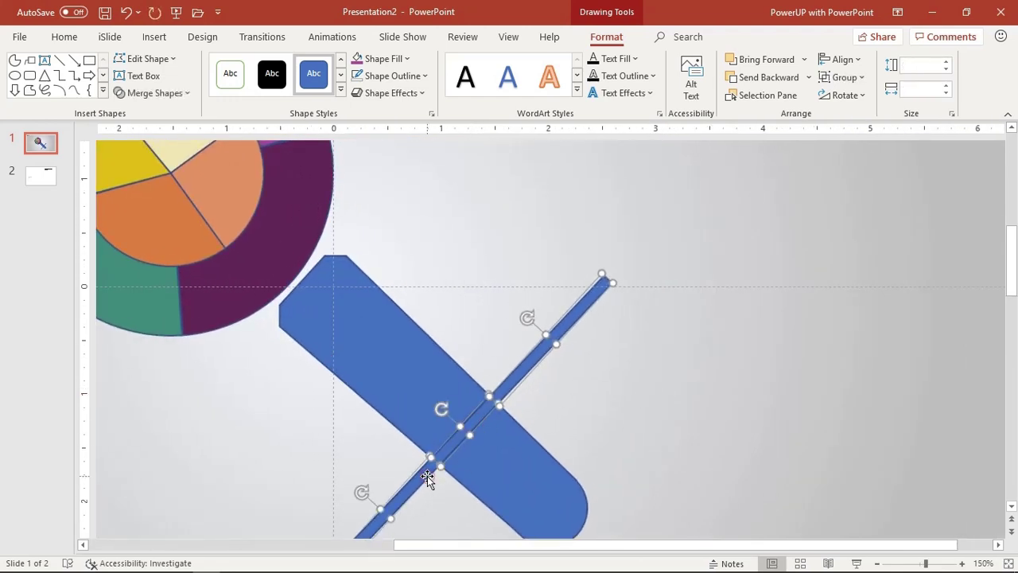
{"action": "scroll", "coordinate": [427, 476], "scroll_direction": "down", "scroll_amount": 1}
{"action": "key", "text": "Delete"}
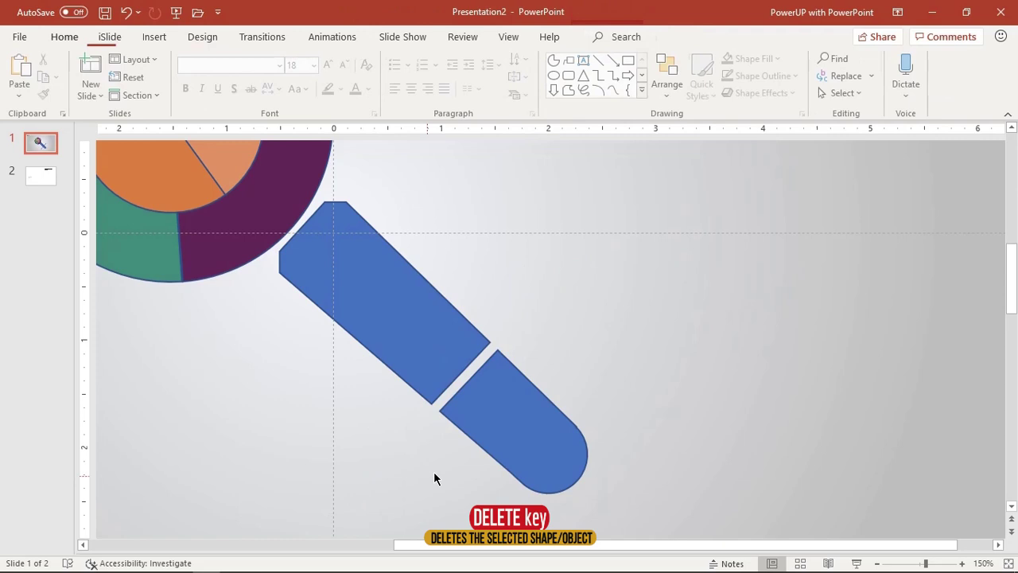
{"action": "left_click", "coordinate": [559, 323]}
{"action": "left_click", "coordinate": [459, 346]}
{"action": "scroll", "coordinate": [459, 345], "scroll_direction": "down", "scroll_amount": 3, "text": "ctrl"}
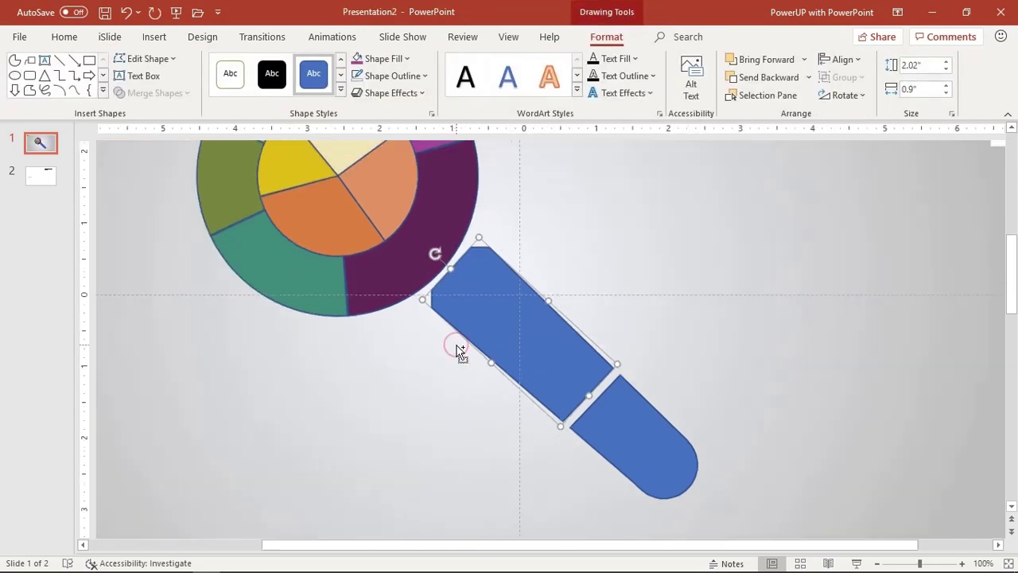
{"action": "scroll", "coordinate": [459, 350], "scroll_direction": "down", "scroll_amount": 2, "text": "ctrl"}
{"action": "left_click", "coordinate": [401, 370]}
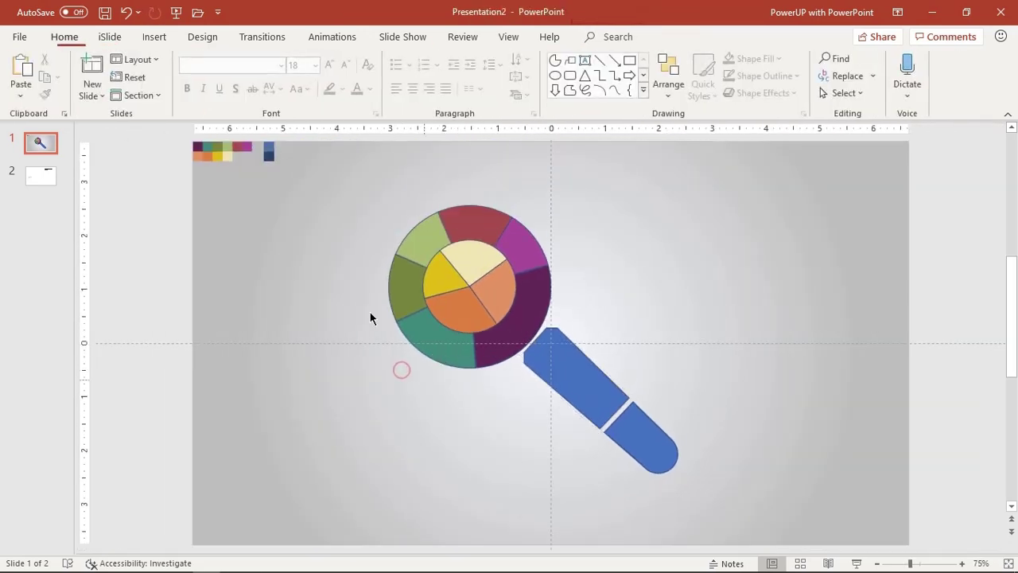
Draw a small blue circle in the empty area left of the wheel
{"action": "left_click", "coordinate": [153, 36]}
{"action": "left_click", "coordinate": [237, 95]}
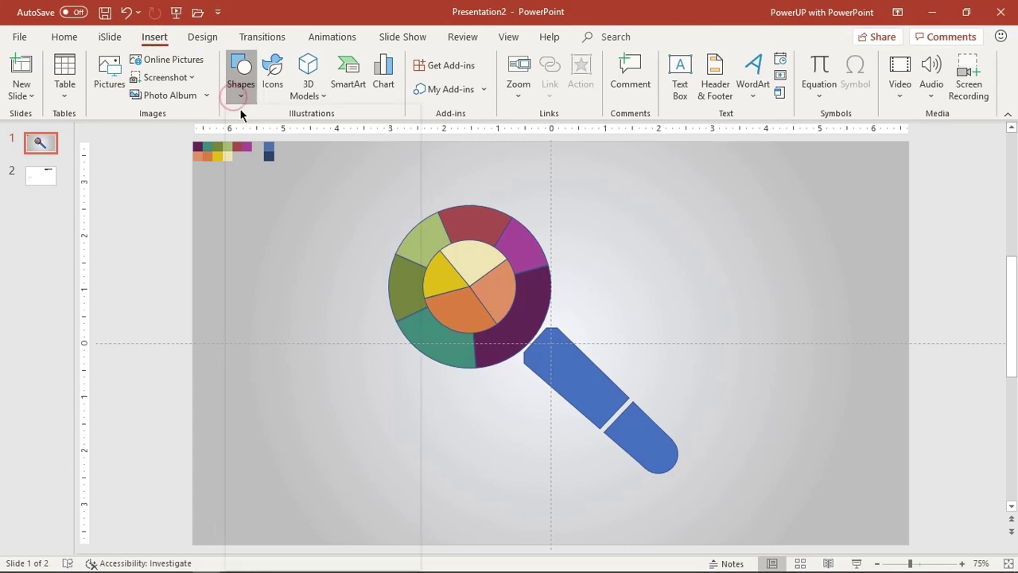
{"action": "left_click", "coordinate": [321, 131]}
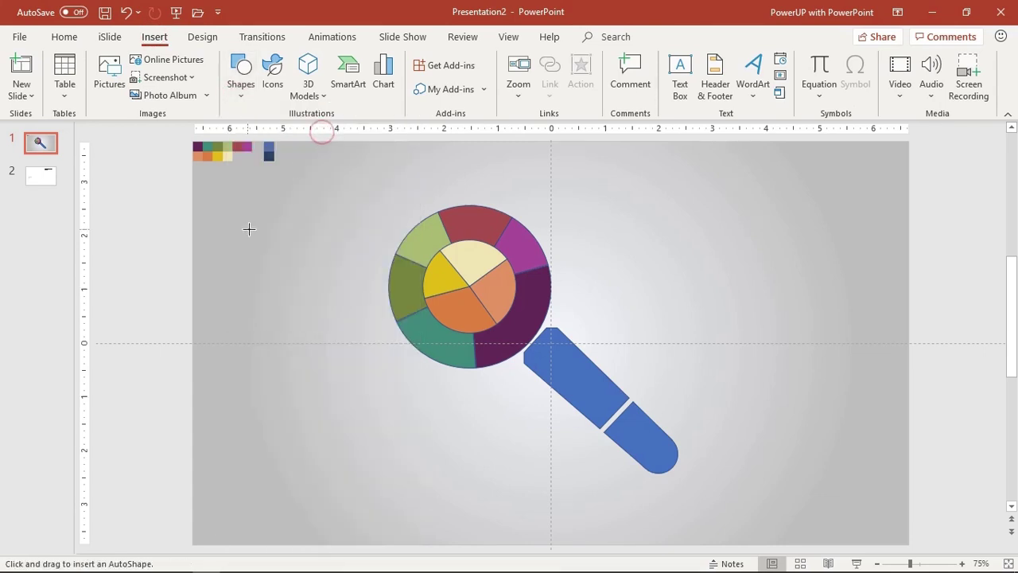
{"action": "left_click_drag", "start_coordinate": [249, 229], "coordinate": [267, 249]}
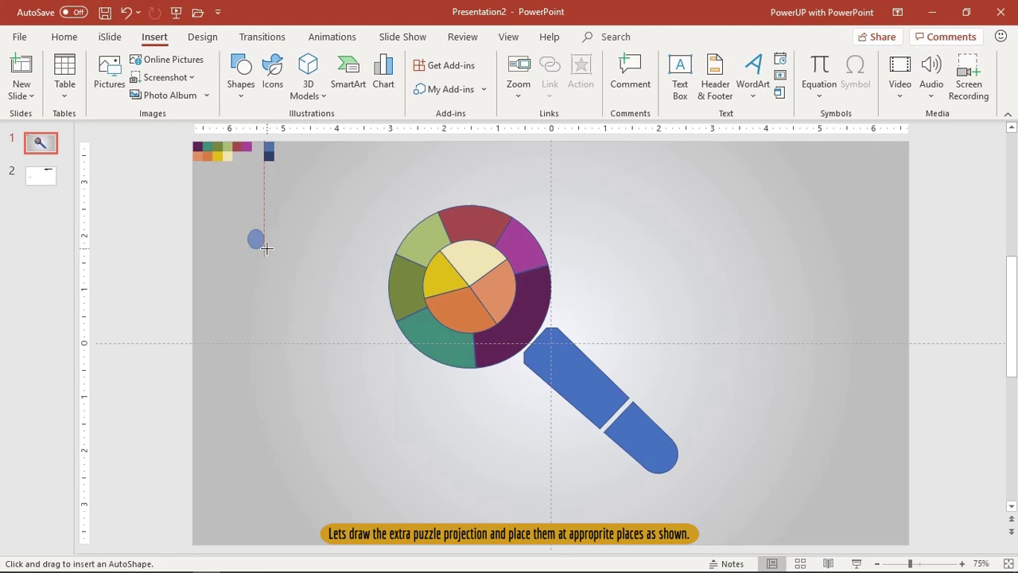
{"action": "left_click_drag", "start_coordinate": [266, 247], "coordinate": [265, 248]}
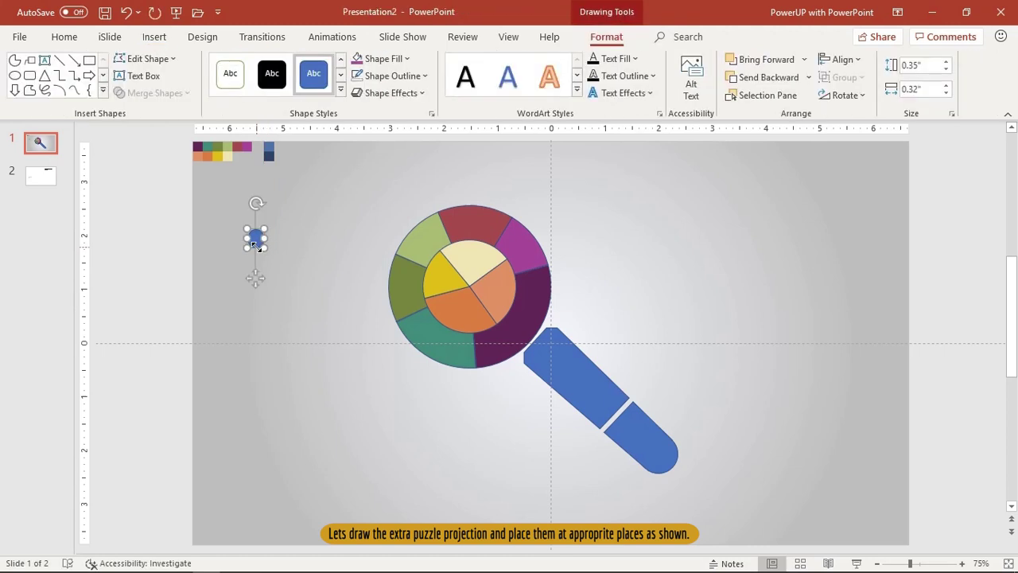
{"action": "scroll", "coordinate": [258, 248], "scroll_direction": "up", "scroll_amount": 5}
{"action": "left_click", "coordinate": [312, 347]}
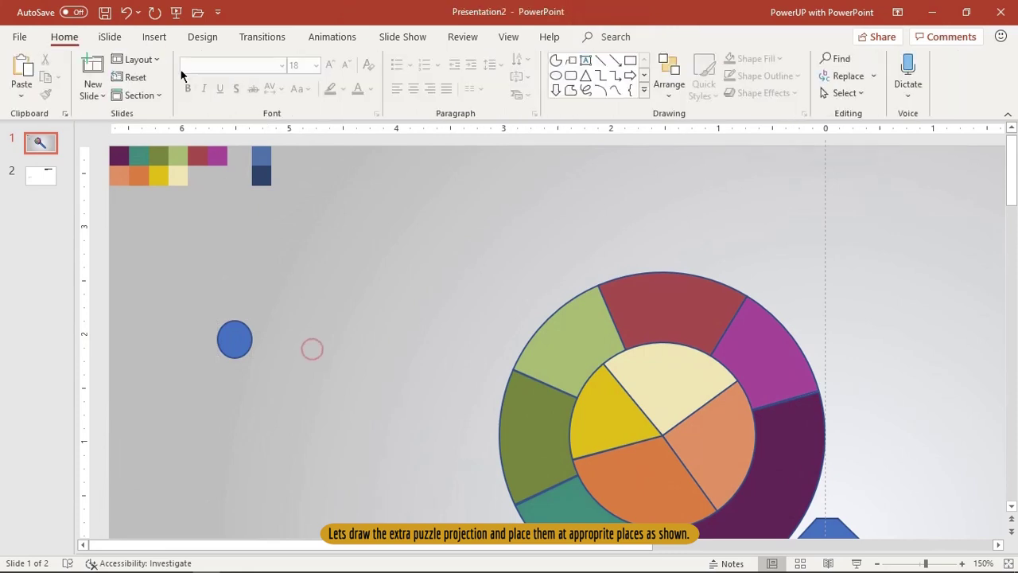
Draw a small rectangle just below the circle
{"action": "left_click", "coordinate": [162, 41]}
{"action": "left_click", "coordinate": [243, 89]}
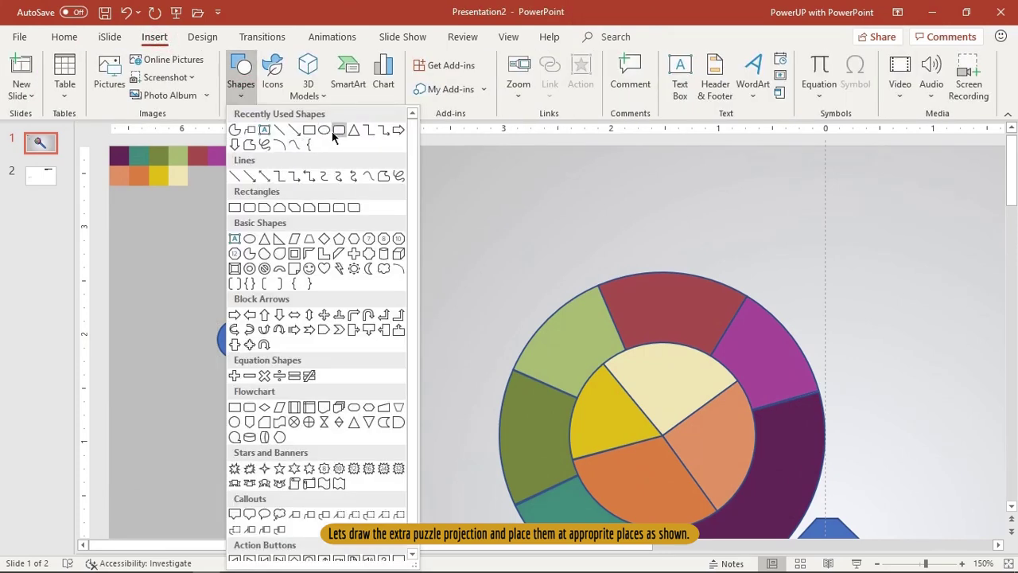
{"action": "left_click", "coordinate": [313, 132]}
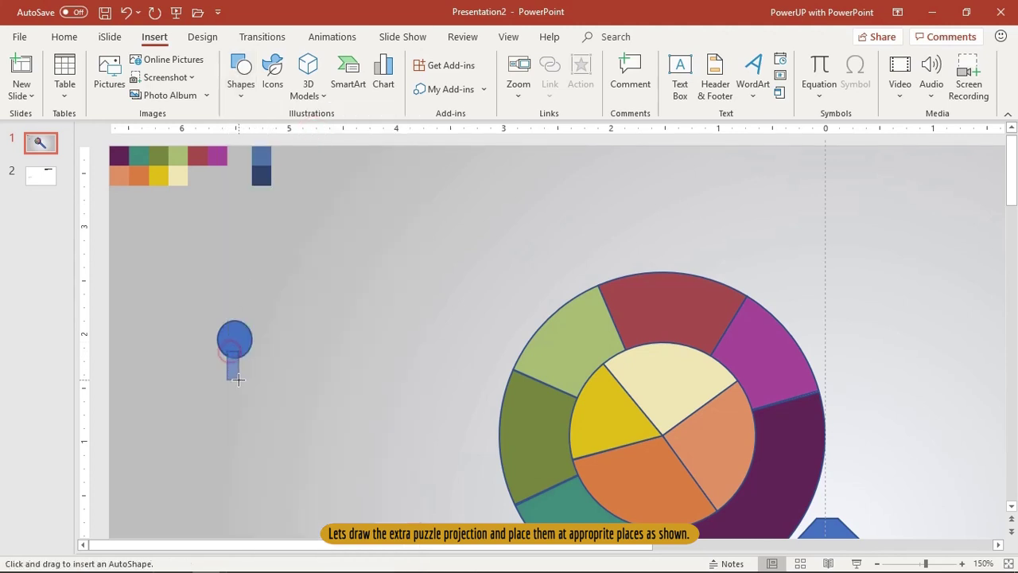
{"action": "left_click_drag", "start_coordinate": [241, 368], "coordinate": [235, 359]}
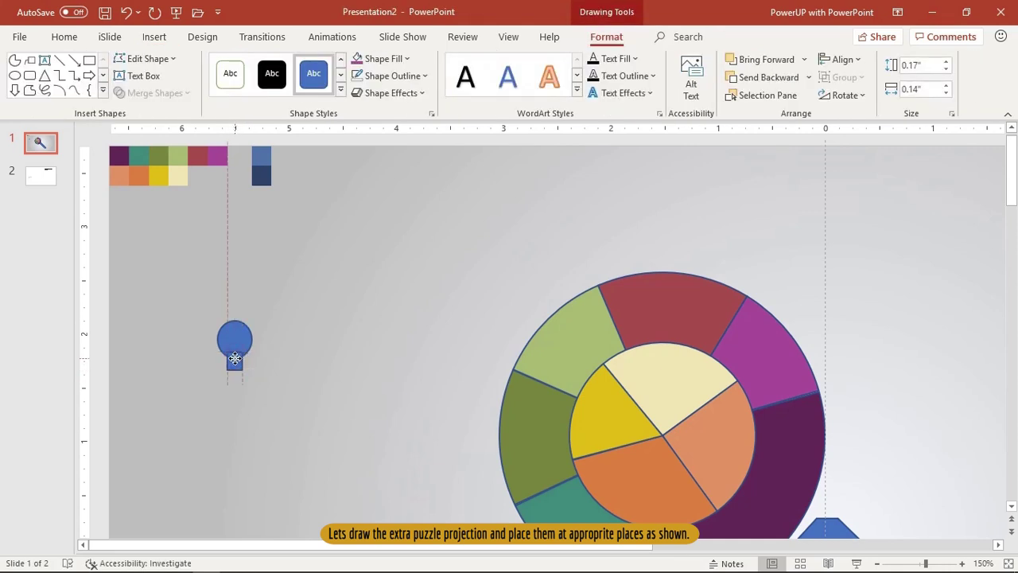
{"action": "left_click", "coordinate": [283, 345]}
Union the circle and rectangle into one keyhole-shaped knob
{"action": "left_click", "coordinate": [243, 332]}
{"action": "left_click", "coordinate": [235, 370], "text": "shift"}
{"action": "left_click", "coordinate": [167, 95]}
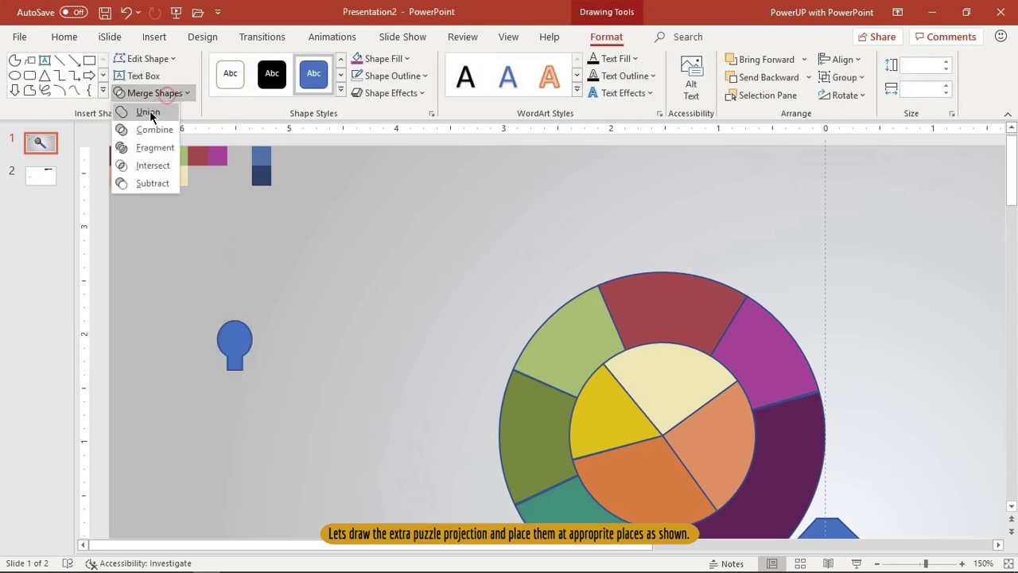
{"action": "left_click", "coordinate": [154, 113]}
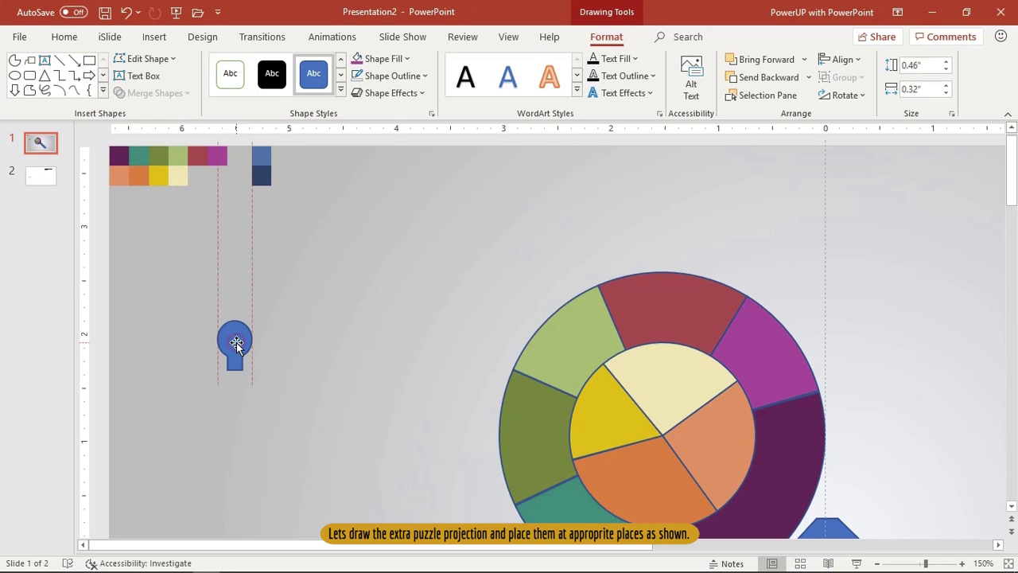
Move the knob onto the top of the wheel, shrink it, and add a rotated copy at the next joint
{"action": "left_click_drag", "start_coordinate": [236, 342], "coordinate": [667, 326]}
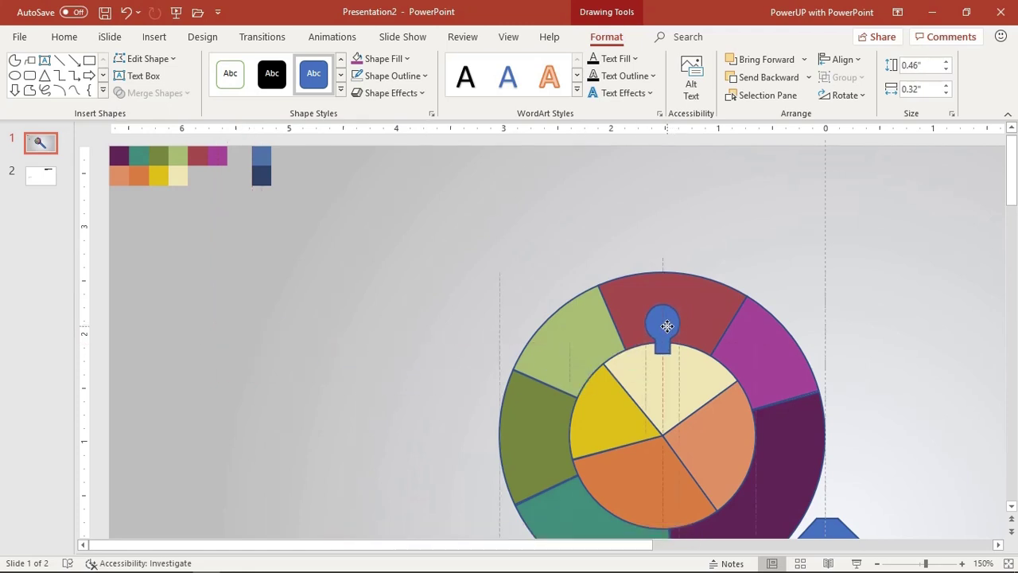
{"action": "left_click_drag", "start_coordinate": [679, 304], "coordinate": [666, 327]}
{"action": "left_click_drag", "start_coordinate": [665, 288], "coordinate": [669, 289]}
{"action": "key", "text": "ctrl+d"}
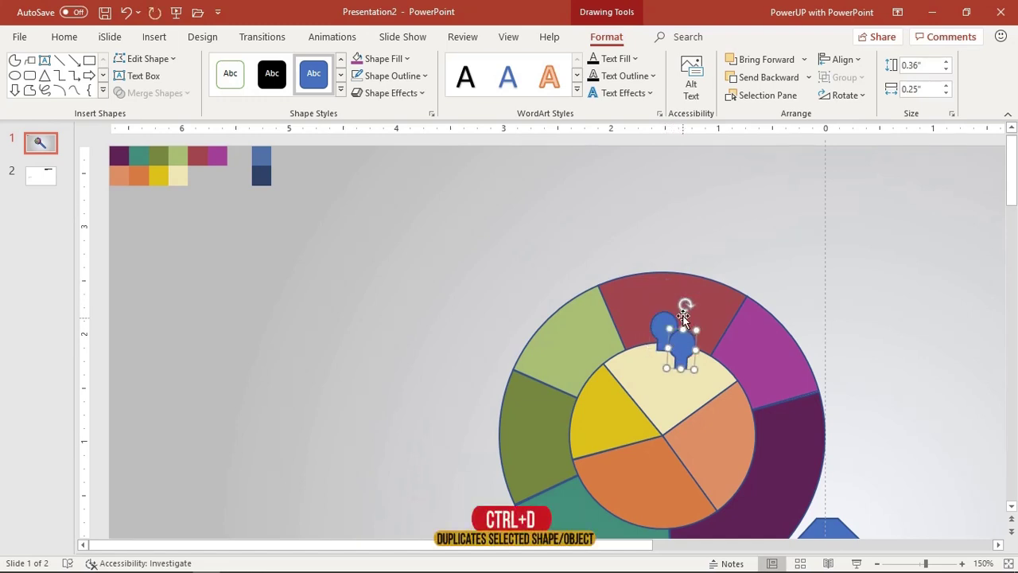
{"action": "mouse_move", "coordinate": [688, 304]}
{"action": "left_mouse_down"}
{"action": "mouse_move", "coordinate": [713, 369]}
{"action": "mouse_move", "coordinate": [705, 374]}
{"action": "mouse_move", "coordinate": [741, 340]}
{"action": "mouse_move", "coordinate": [743, 361]}
{"action": "mouse_move", "coordinate": [770, 365]}
{"action": "mouse_move", "coordinate": [743, 341]}
{"action": "left_mouse_up"}
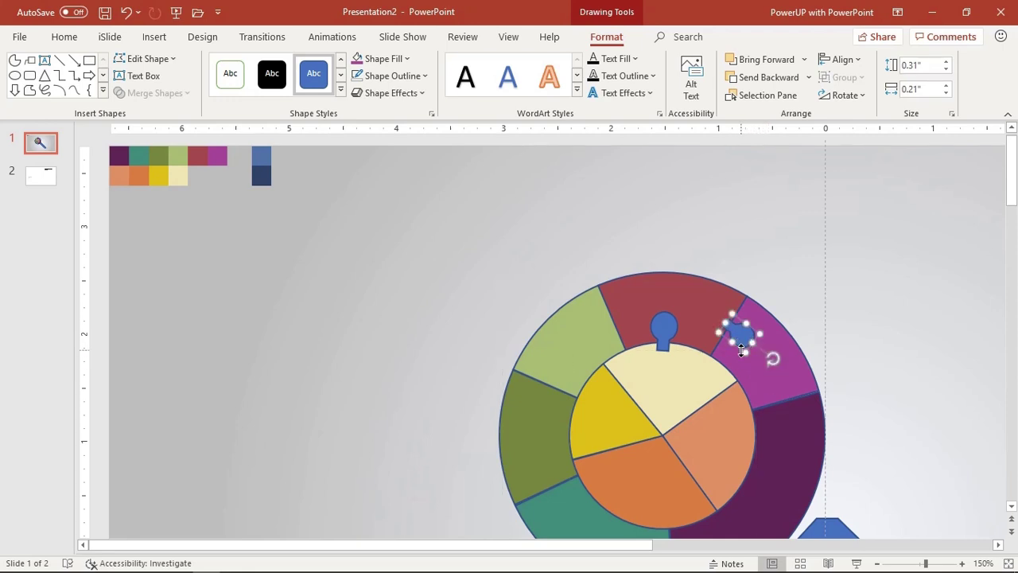
{"action": "scroll", "coordinate": [740, 350], "scroll_direction": "down", "scroll_amount": 2}
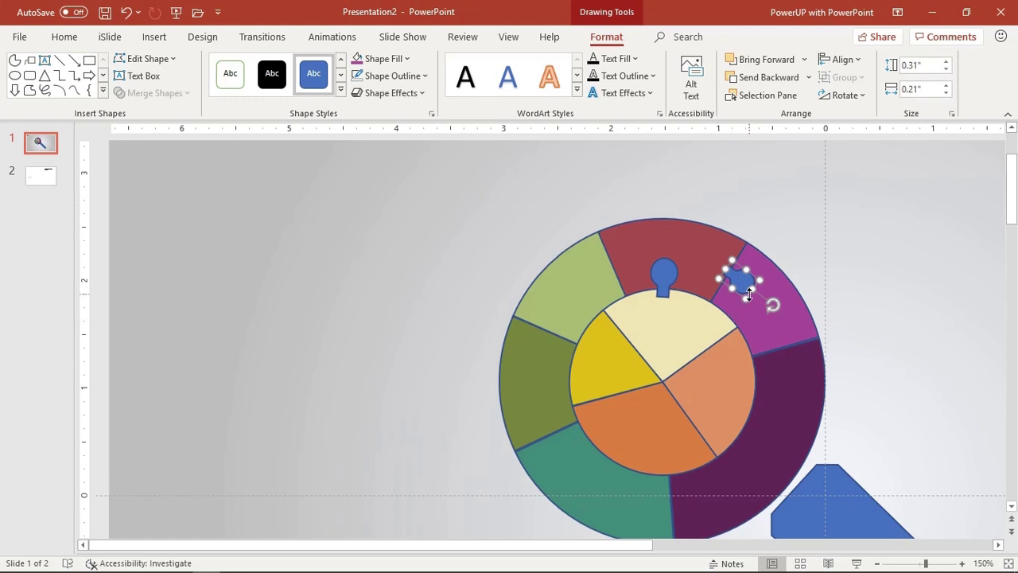
{"action": "left_click", "coordinate": [831, 269]}
Place rotated knob copies on the dark purple segment's upper and lower joints
{"action": "left_click", "coordinate": [745, 279]}
{"action": "key", "text": "ctrl+d"}
{"action": "left_click_drag", "start_coordinate": [751, 308], "coordinate": [793, 391]}
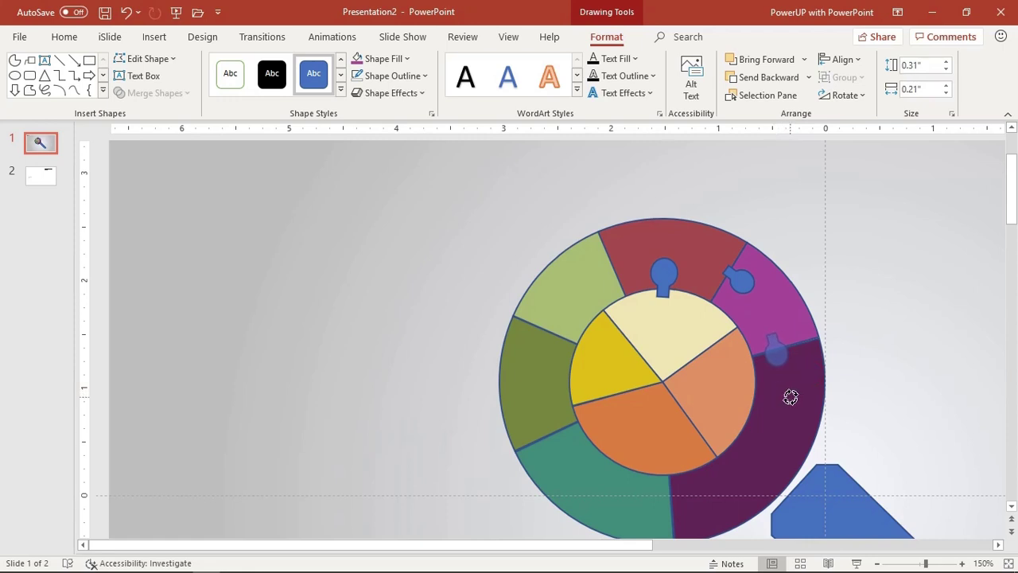
{"action": "left_click_drag", "start_coordinate": [792, 398], "coordinate": [783, 355]}
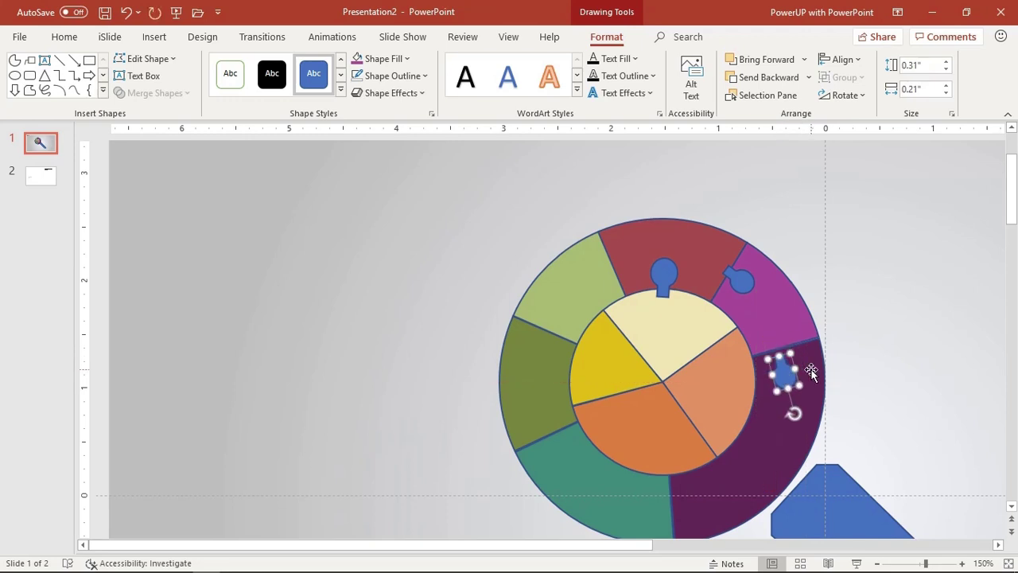
{"action": "left_click_drag", "start_coordinate": [805, 370], "coordinate": [810, 372]}
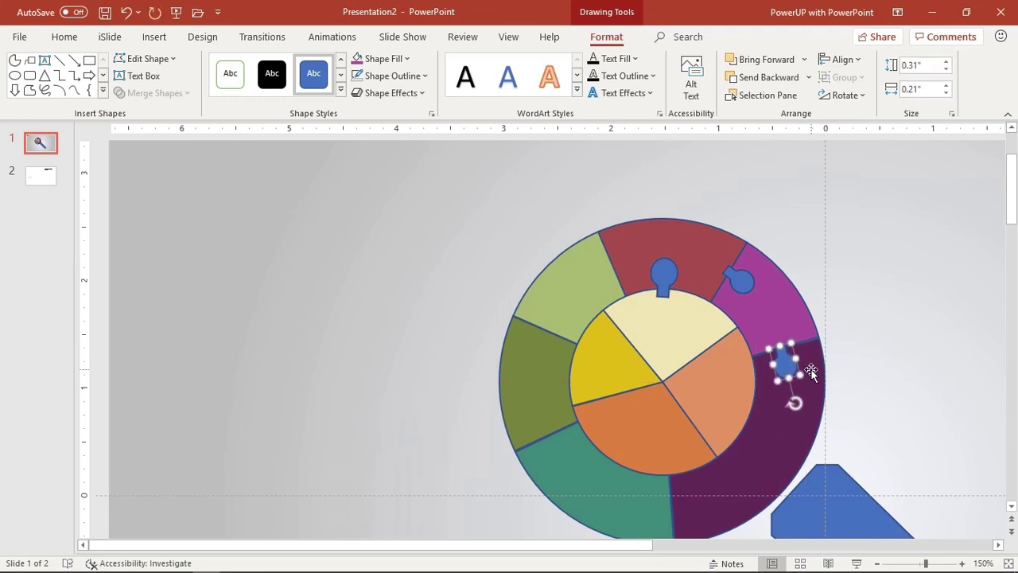
{"action": "left_click", "coordinate": [877, 367]}
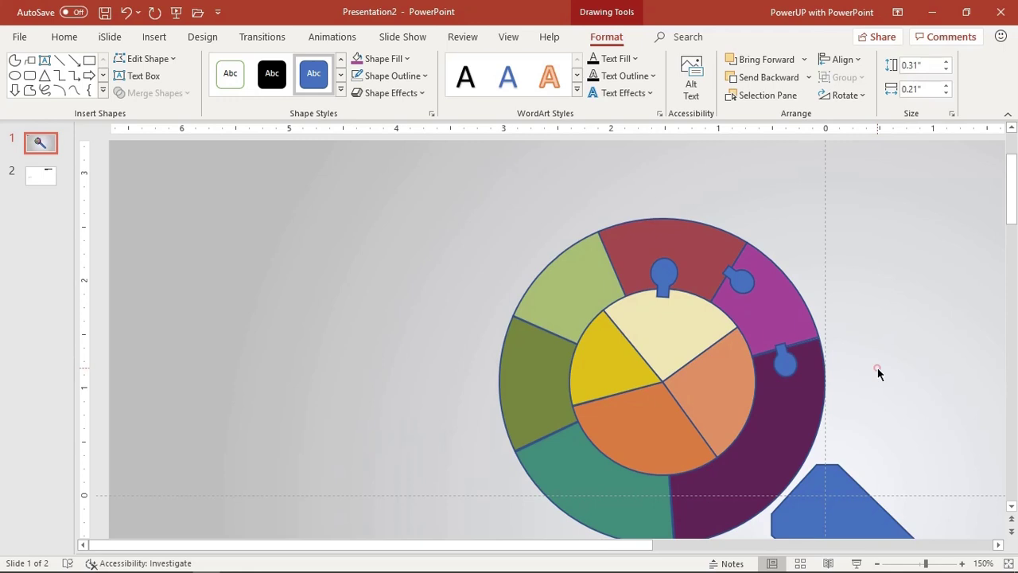
{"action": "left_click", "coordinate": [784, 359]}
{"action": "mouse_move", "coordinate": [784, 359]}
{"action": "left_mouse_down"}
{"action": "mouse_move", "coordinate": [798, 381]}
{"action": "mouse_move", "coordinate": [694, 481]}
{"action": "mouse_move", "coordinate": [773, 448]}
{"action": "left_mouse_up"}
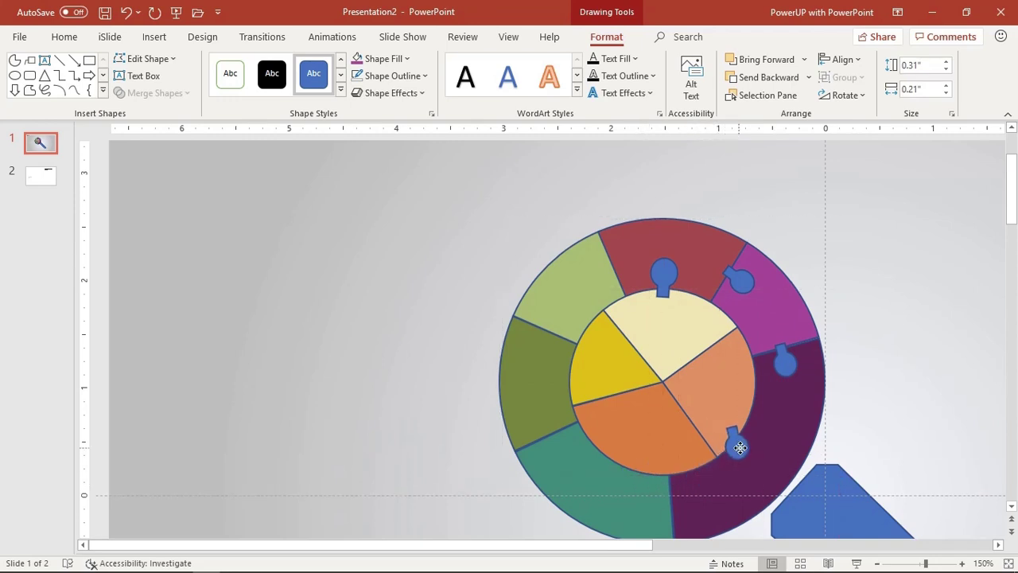
{"action": "mouse_move", "coordinate": [749, 485]}
{"action": "left_mouse_down"}
{"action": "mouse_move", "coordinate": [782, 469]}
{"action": "mouse_move", "coordinate": [751, 455]}
{"action": "left_mouse_up"}
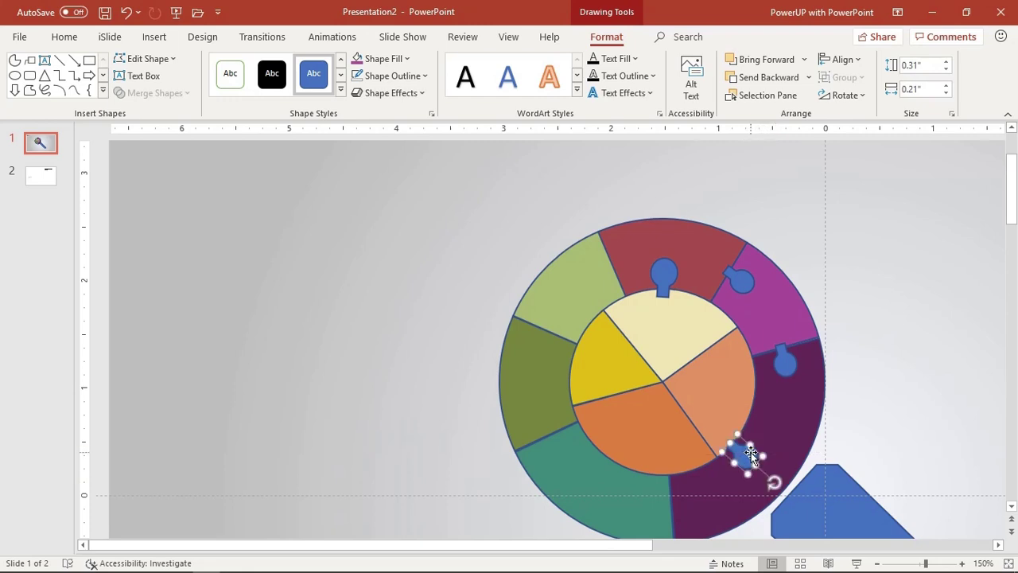
{"action": "left_click", "coordinate": [892, 435]}
Place rotated knob copies on the teal joint and the teal-olive joint
{"action": "left_click", "coordinate": [746, 458]}
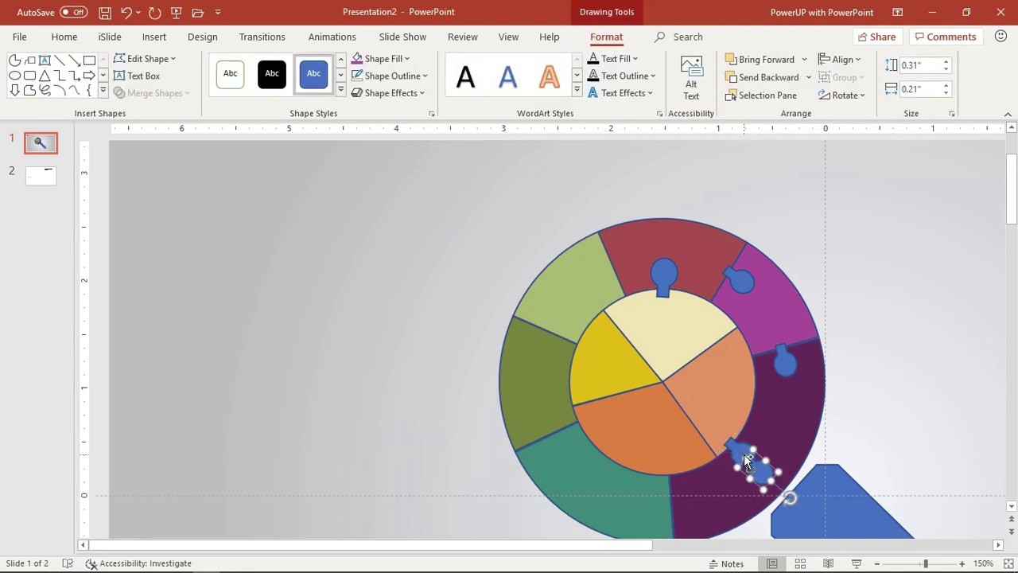
{"action": "mouse_move", "coordinate": [762, 467]}
{"action": "left_mouse_down"}
{"action": "mouse_move", "coordinate": [665, 470]}
{"action": "mouse_move", "coordinate": [634, 499]}
{"action": "left_mouse_up"}
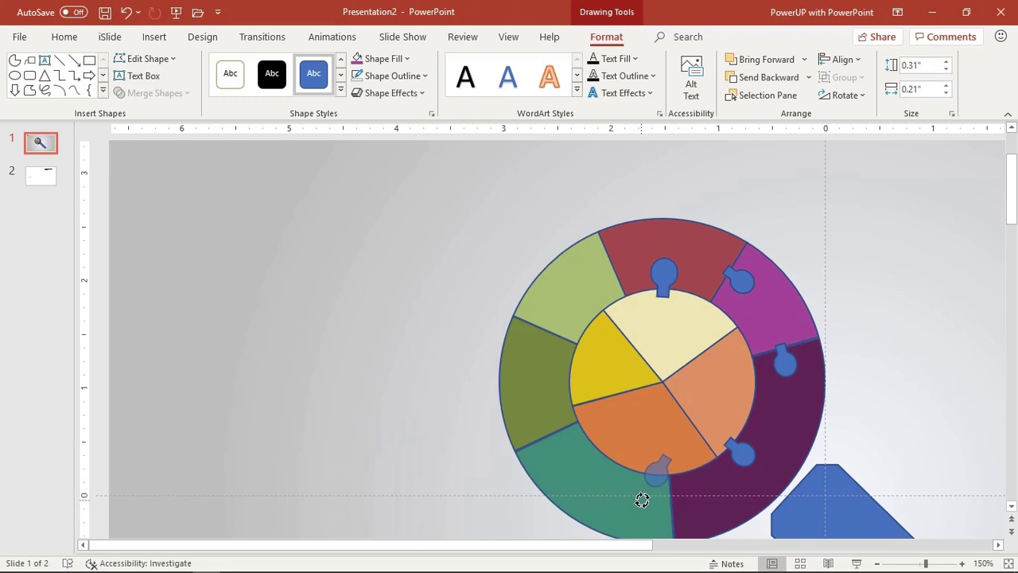
{"action": "left_click_drag", "start_coordinate": [648, 499], "coordinate": [609, 469]}
{"action": "left_click_drag", "start_coordinate": [592, 515], "coordinate": [586, 515]}
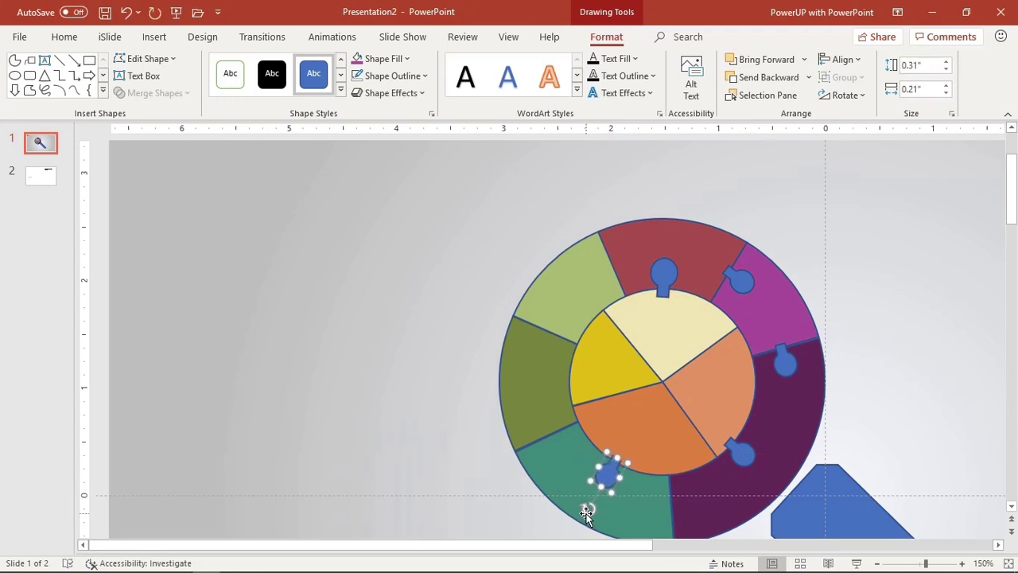
{"action": "left_click", "coordinate": [437, 449]}
{"action": "left_click", "coordinate": [620, 472]}
{"action": "mouse_move", "coordinate": [620, 473]}
{"action": "left_mouse_down"}
{"action": "mouse_move", "coordinate": [612, 487]}
{"action": "mouse_move", "coordinate": [536, 421]}
{"action": "left_mouse_up"}
{"action": "mouse_move", "coordinate": [519, 467]}
{"action": "left_mouse_down"}
{"action": "mouse_move", "coordinate": [501, 398]}
{"action": "mouse_move", "coordinate": [521, 391]}
{"action": "left_mouse_up"}
{"action": "left_click_drag", "start_coordinate": [539, 424], "coordinate": [538, 424]}
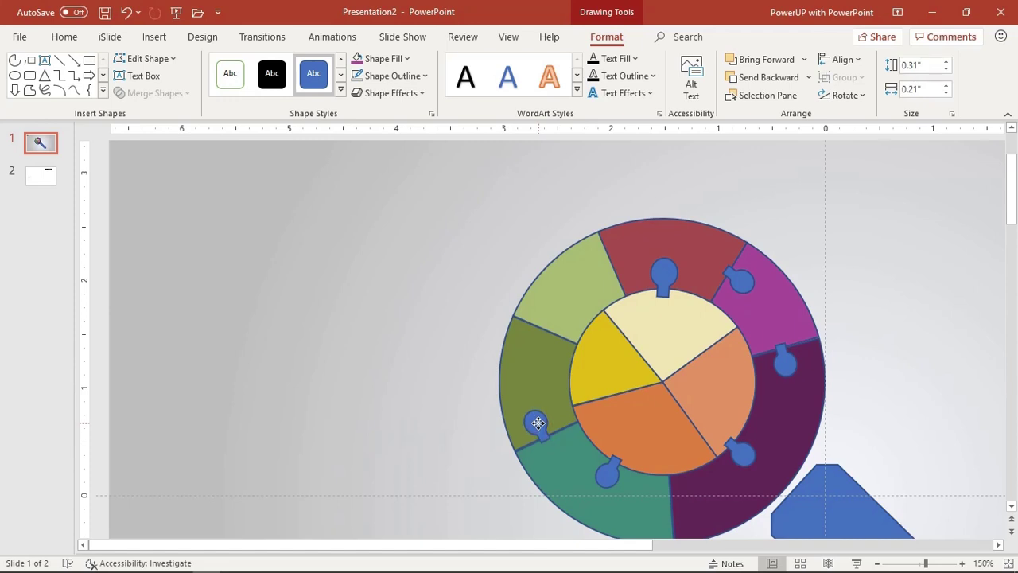
{"action": "left_click", "coordinate": [435, 451]}
Add rotated knobs at the olive and light-green segment joints
{"action": "left_click", "coordinate": [538, 426]}
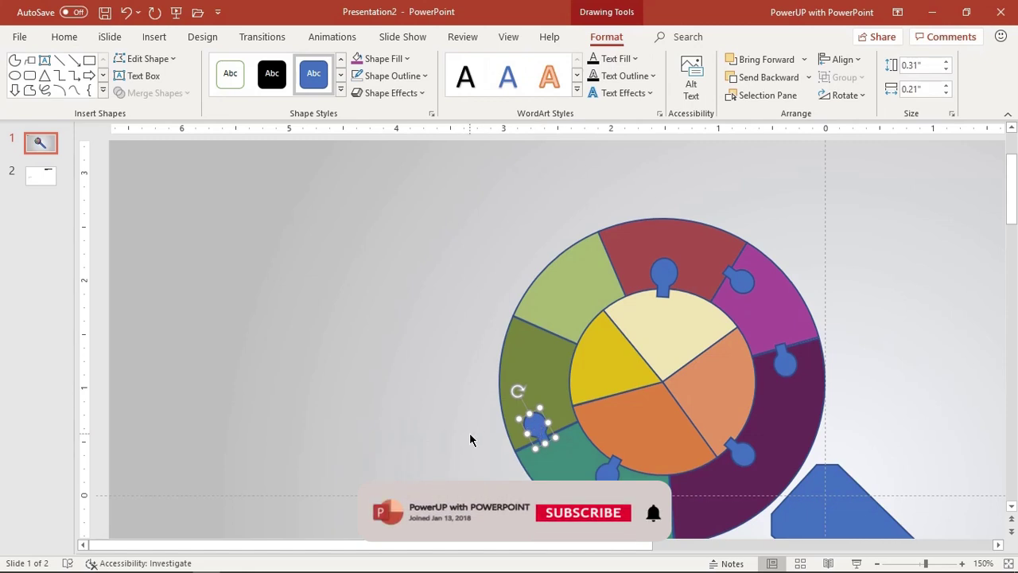
{"action": "left_click_drag", "start_coordinate": [538, 402], "coordinate": [539, 371]}
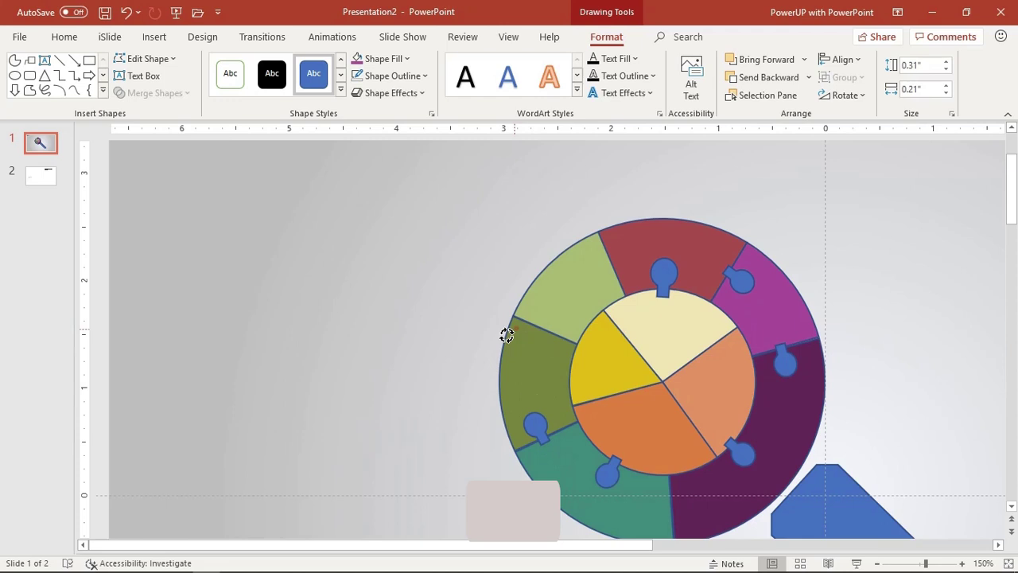
{"action": "left_click_drag", "start_coordinate": [539, 410], "coordinate": [531, 338]}
{"action": "left_click_drag", "start_coordinate": [523, 380], "coordinate": [517, 379]}
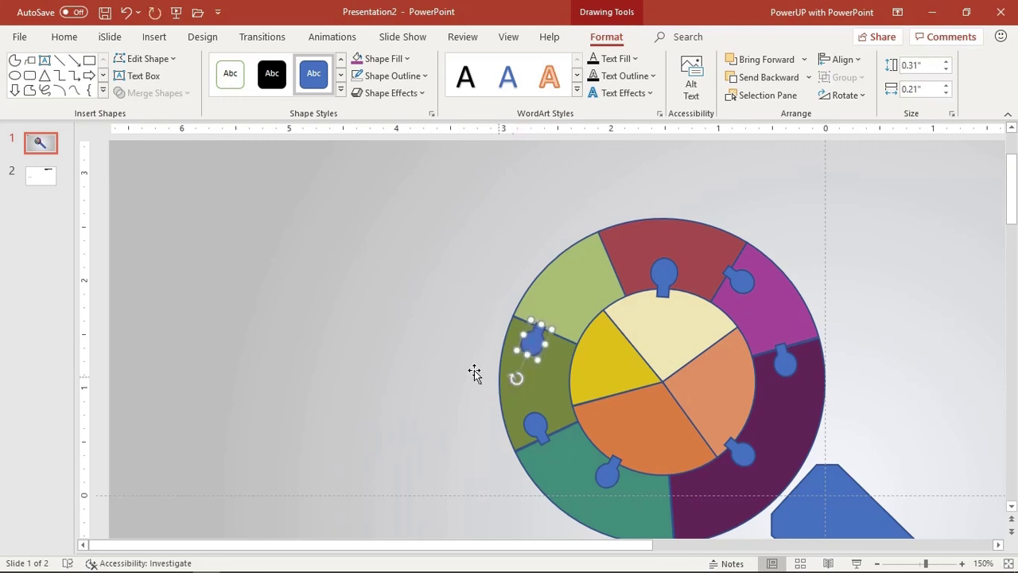
{"action": "left_click", "coordinate": [359, 359]}
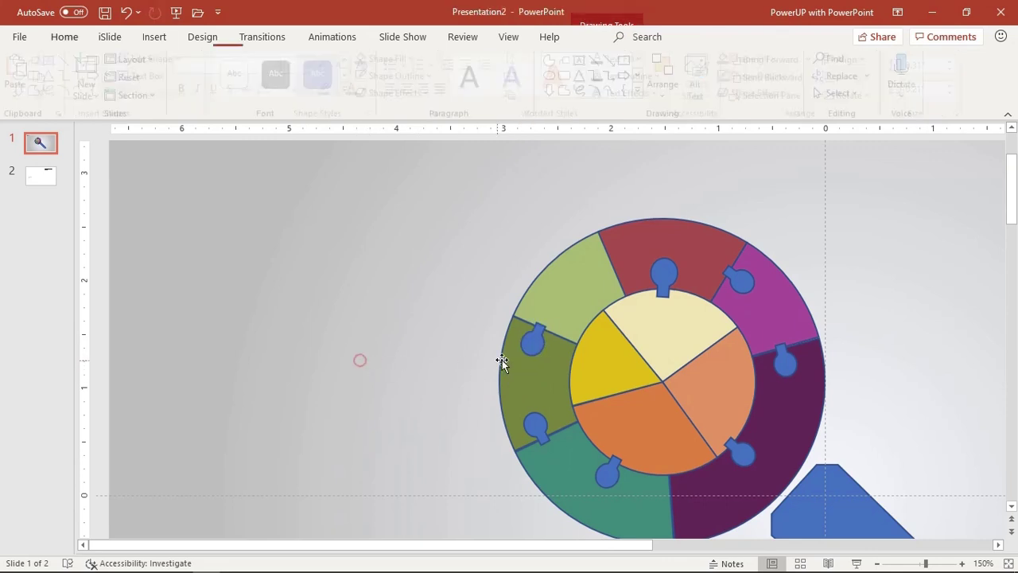
{"action": "left_click", "coordinate": [530, 349]}
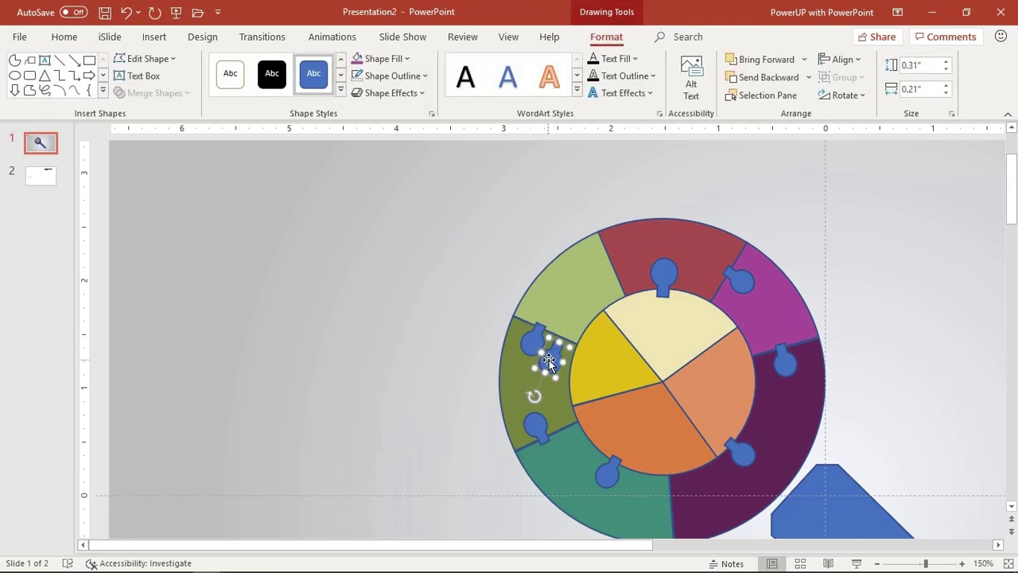
{"action": "left_click_drag", "start_coordinate": [549, 359], "coordinate": [599, 272]}
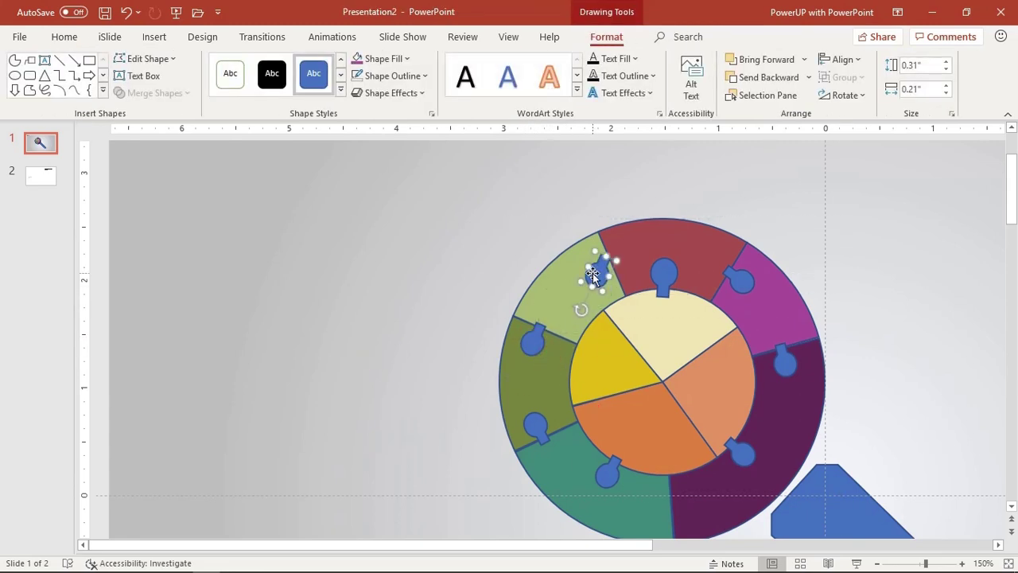
{"action": "mouse_move", "coordinate": [582, 307]}
{"action": "left_mouse_down"}
{"action": "mouse_move", "coordinate": [563, 284]}
{"action": "mouse_move", "coordinate": [598, 266]}
{"action": "mouse_move", "coordinate": [562, 277]}
{"action": "left_mouse_up"}
{"action": "key", "text": "Delete"}
{"action": "left_click", "coordinate": [446, 292]}
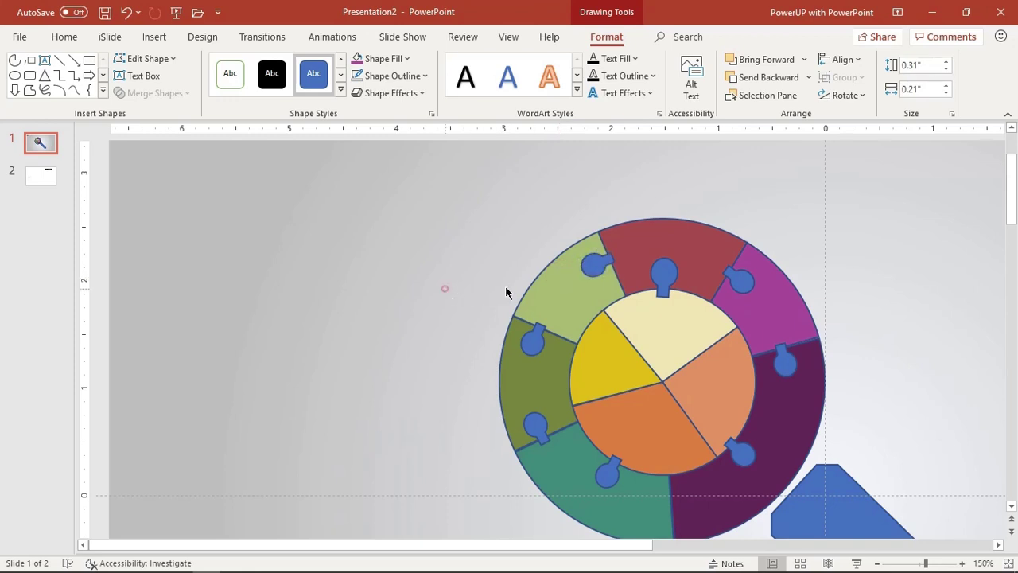
Place a copy of the knob on the cream inner segment
{"action": "left_click", "coordinate": [595, 270]}
{"action": "mouse_move", "coordinate": [594, 271]}
{"action": "left_mouse_down"}
{"action": "mouse_move", "coordinate": [616, 331]}
{"action": "mouse_move", "coordinate": [598, 289]}
{"action": "mouse_move", "coordinate": [653, 302]}
{"action": "left_mouse_up"}
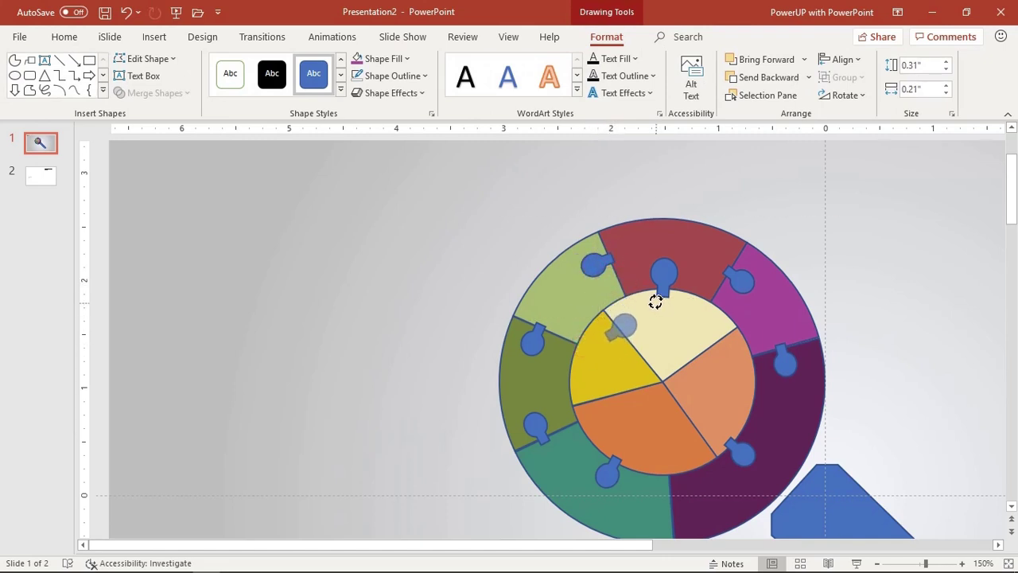
{"action": "left_click_drag", "start_coordinate": [619, 331], "coordinate": [649, 332]}
Shift the inner knob along the cream edge, then move it onto the orange inner piece
{"action": "left_click", "coordinate": [438, 327]}
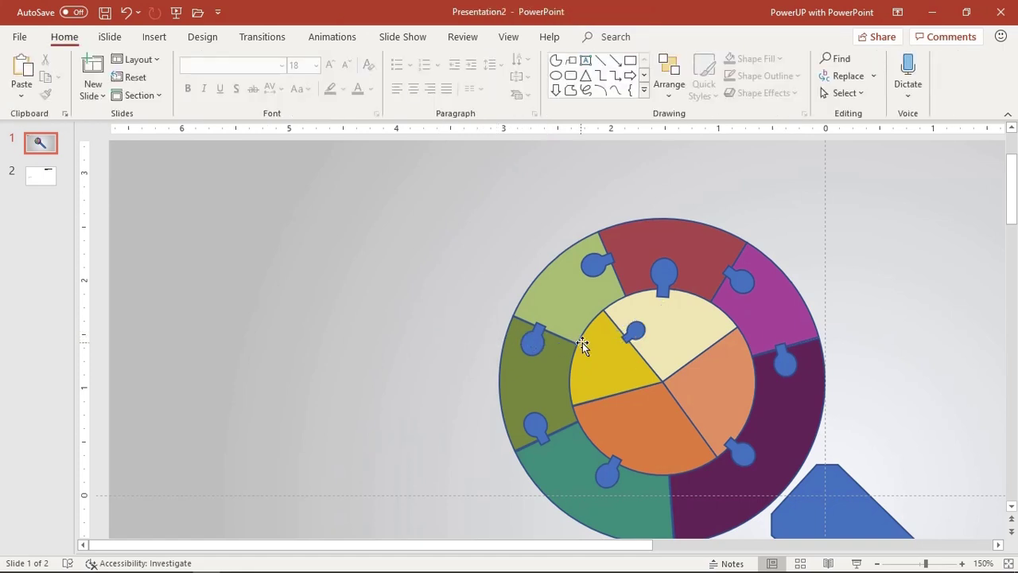
{"action": "left_click", "coordinate": [644, 339]}
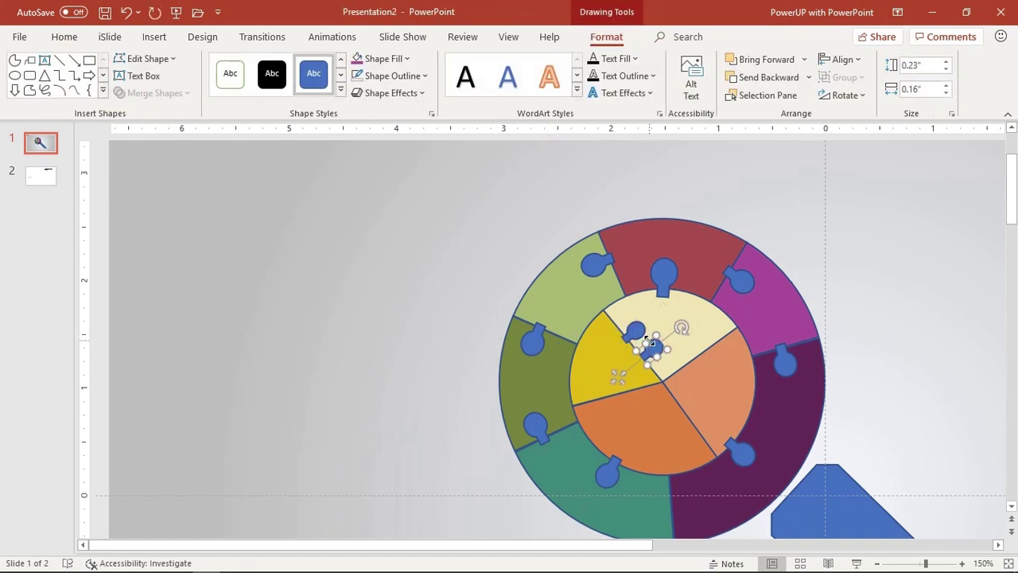
{"action": "mouse_move", "coordinate": [652, 348]}
{"action": "left_mouse_down"}
{"action": "mouse_move", "coordinate": [620, 353]}
{"action": "mouse_move", "coordinate": [593, 339]}
{"action": "left_mouse_up"}
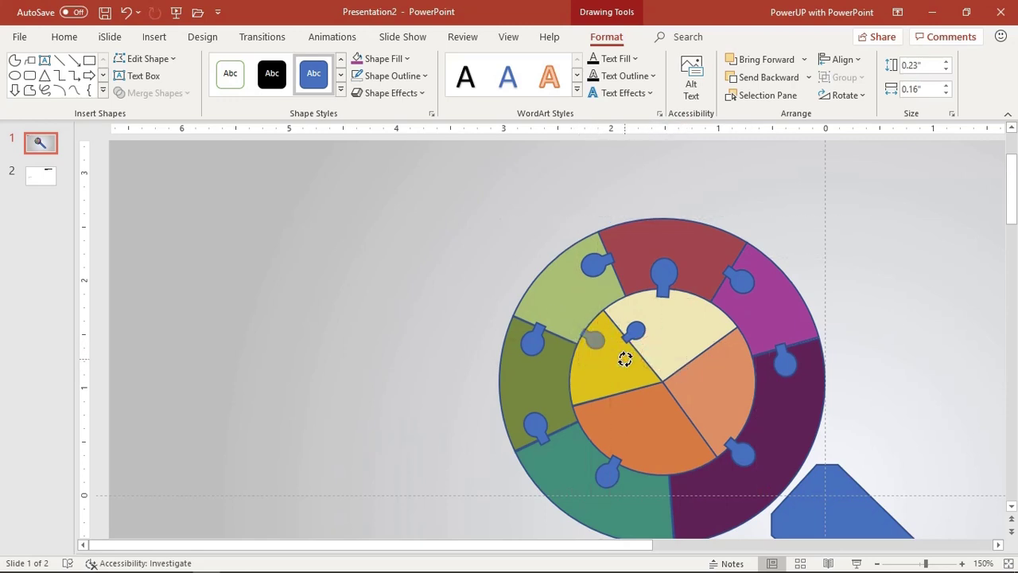
{"action": "left_click", "coordinate": [424, 364]}
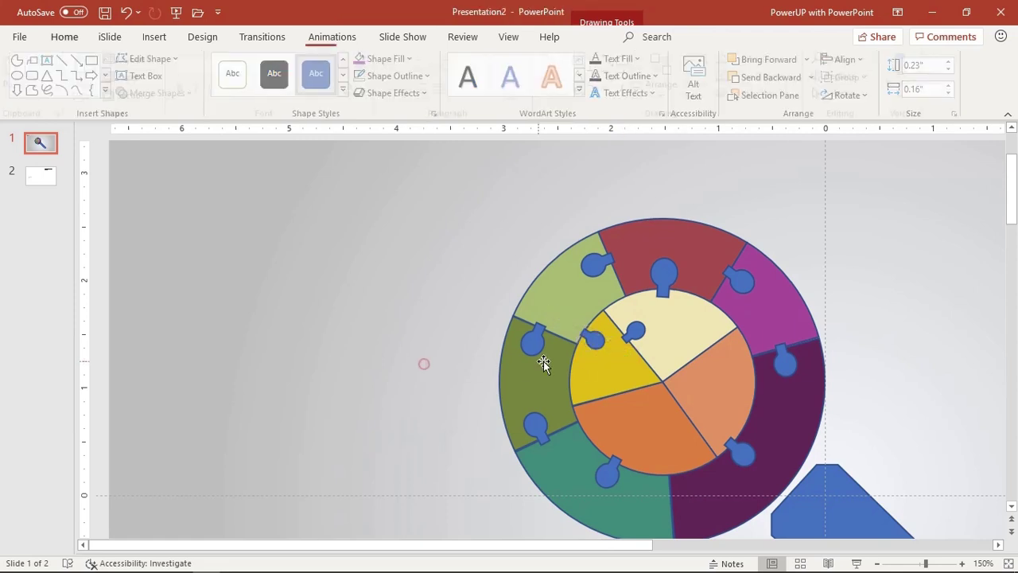
{"action": "left_click", "coordinate": [596, 341]}
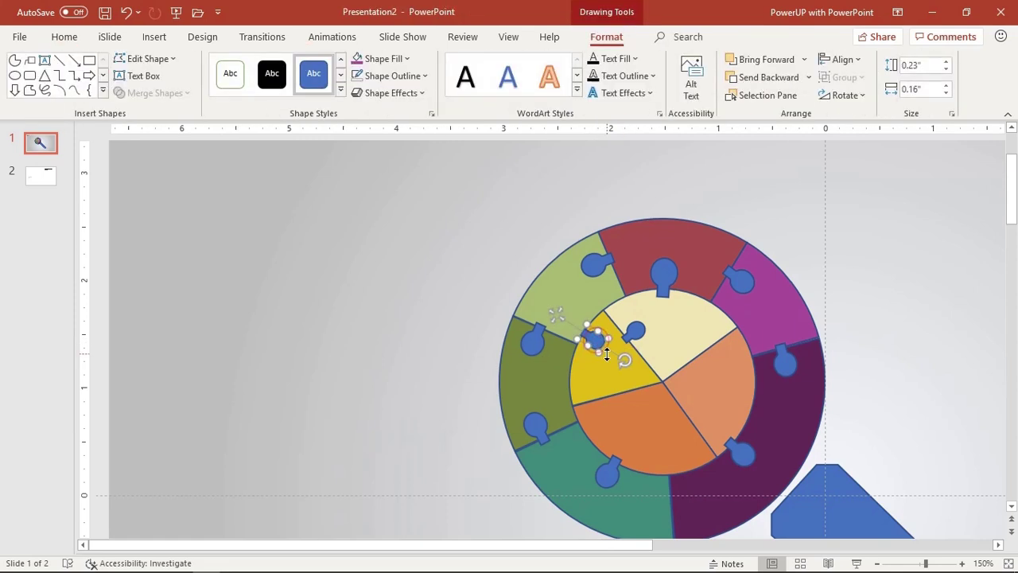
{"action": "left_click_drag", "start_coordinate": [607, 356], "coordinate": [644, 429]}
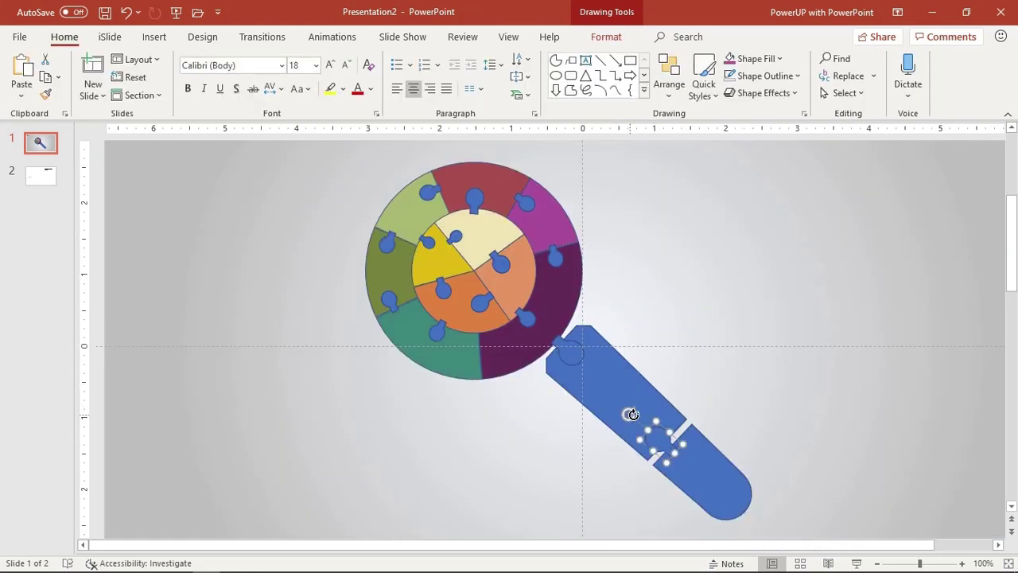
Union the small handle knob with the lower handle piece
{"action": "left_click_drag", "start_coordinate": [656, 440], "coordinate": [654, 434]}
{"action": "key", "text": "ctrl+z"}
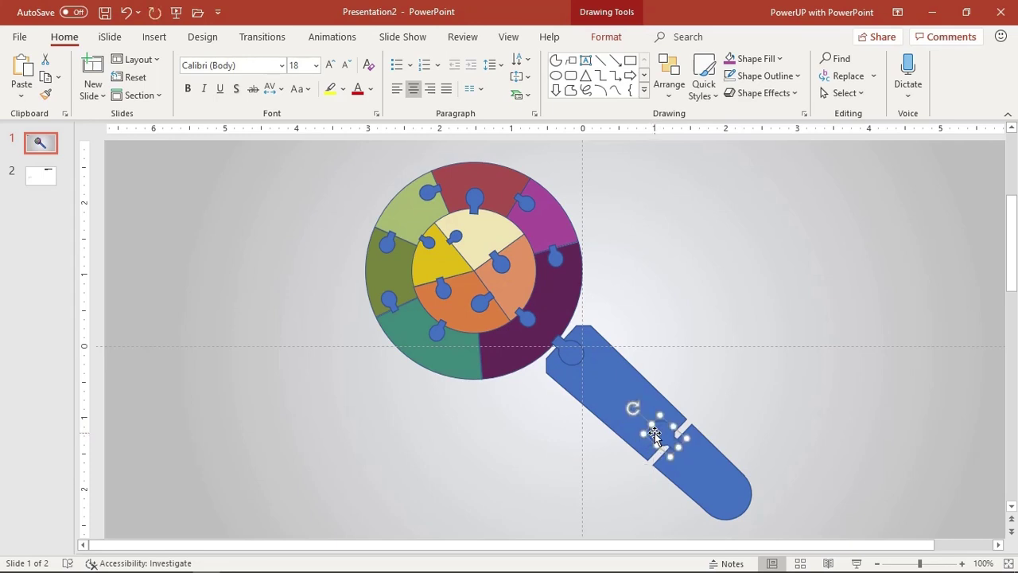
{"action": "key", "text": "ctrl+z"}
{"action": "key", "text": "ctrl+z"}
{"action": "key", "text": "ctrl+z"}
{"action": "key", "text": "ctrl+z"}
{"action": "left_click", "coordinate": [811, 407]}
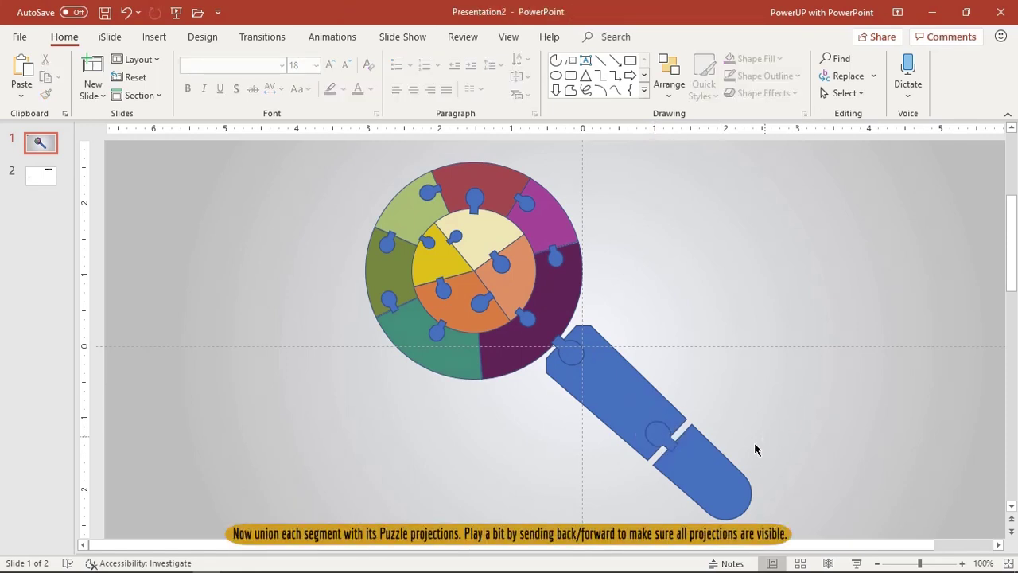
{"action": "left_click", "coordinate": [665, 430]}
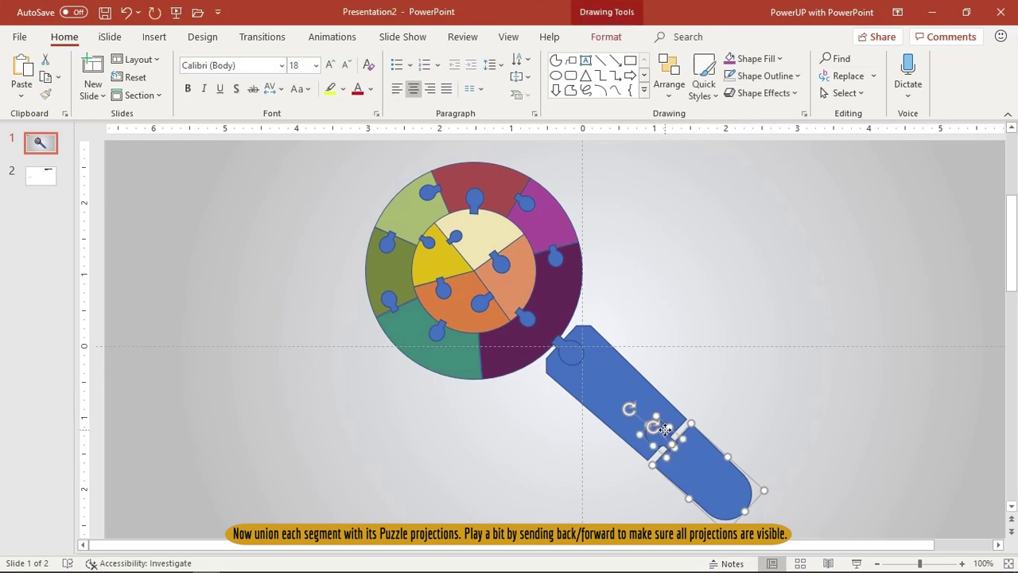
{"action": "left_click", "coordinate": [606, 37]}
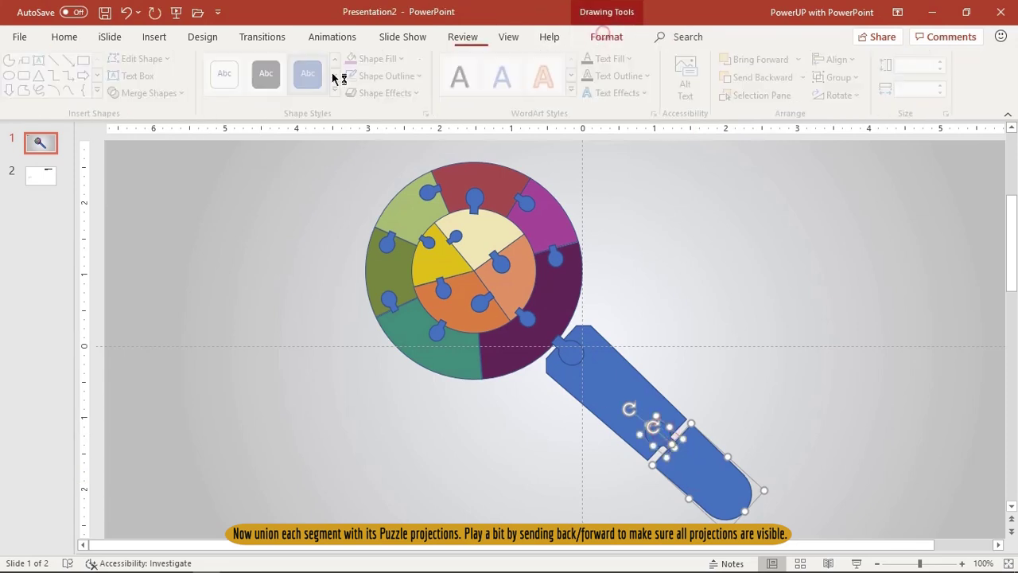
{"action": "left_click", "coordinate": [174, 95]}
{"action": "left_click", "coordinate": [145, 109]}
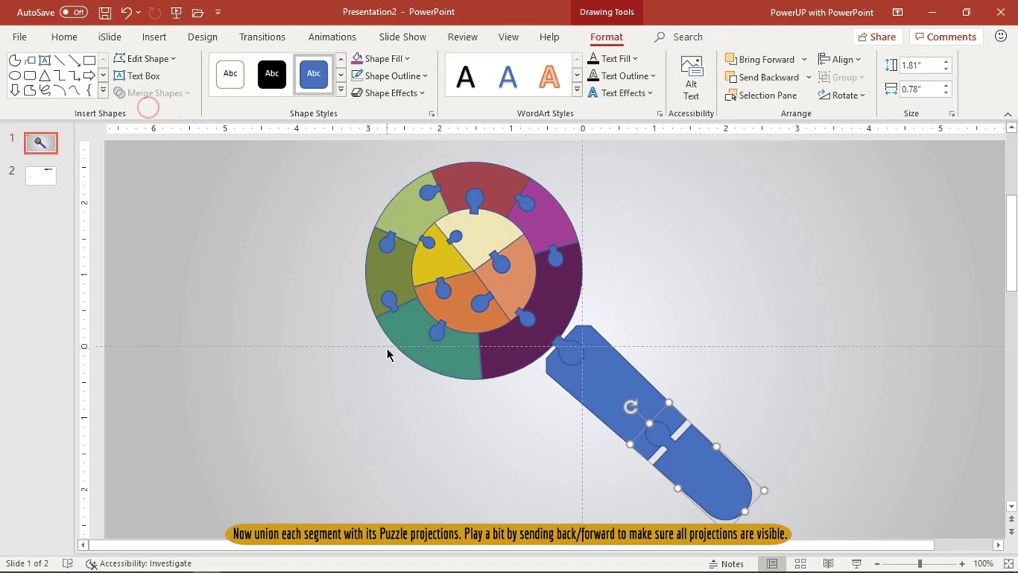
{"action": "scroll", "coordinate": [387, 354], "scroll_direction": "down", "scroll_amount": 3}
Fill the lower handle piece dark navy using the eyedropper
{"action": "left_click", "coordinate": [393, 60]}
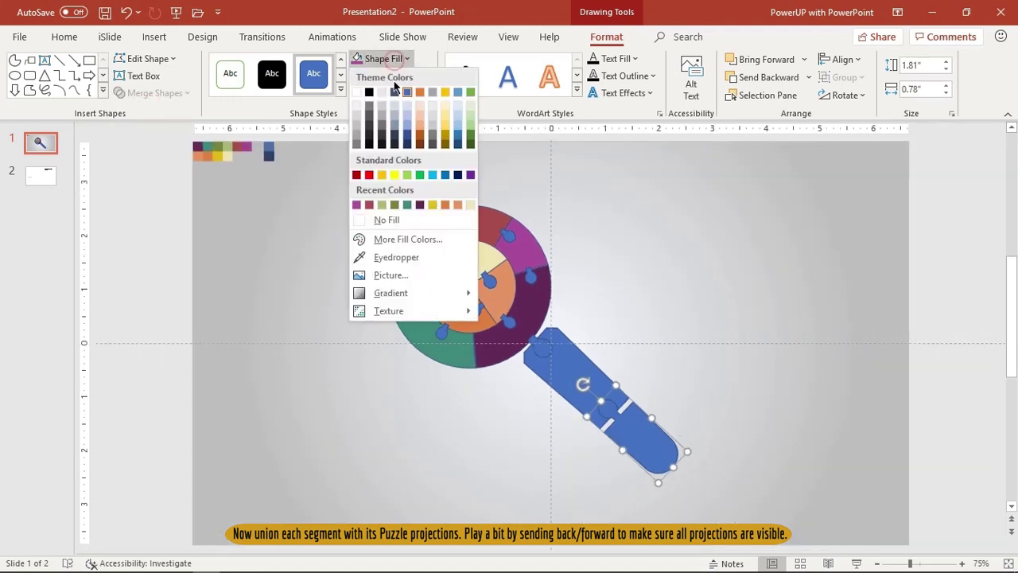
{"action": "left_click", "coordinate": [374, 257]}
{"action": "left_click", "coordinate": [270, 157]}
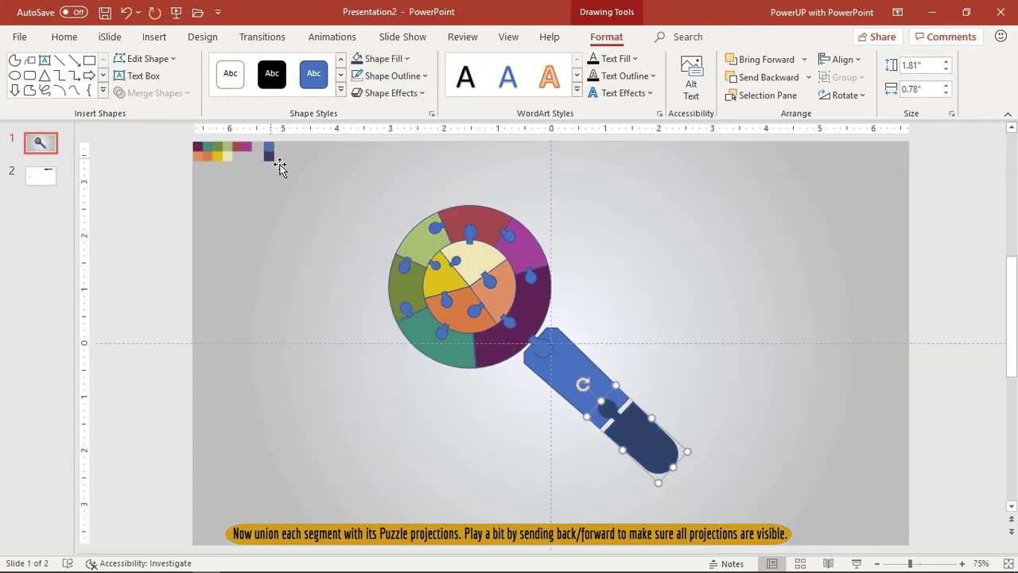
{"action": "left_click", "coordinate": [514, 343]}
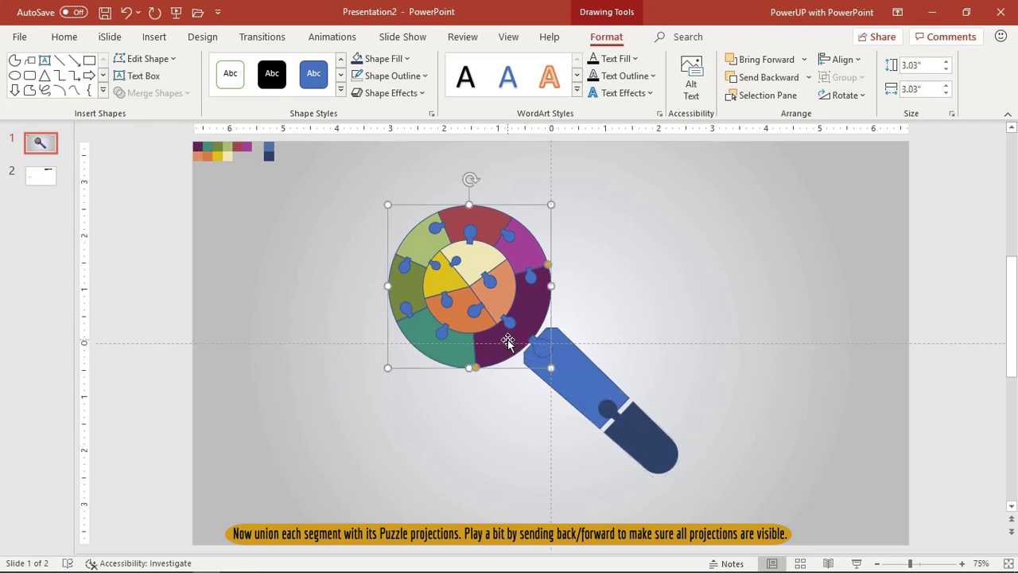
Union the knob at the handle's top into the dark purple ring piece
{"action": "left_click", "coordinate": [537, 352], "text": "shift"}
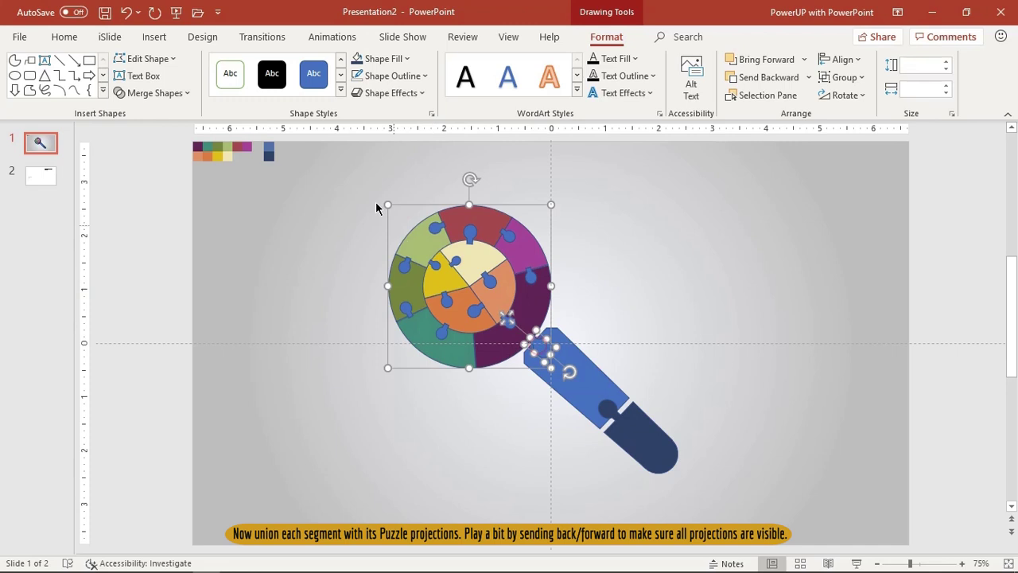
{"action": "left_click", "coordinate": [397, 60]}
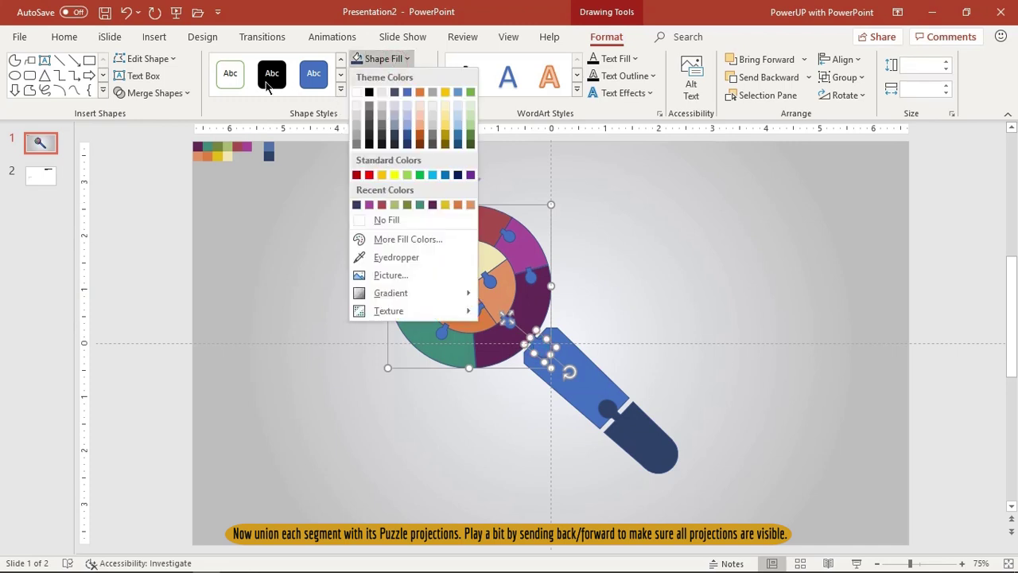
{"action": "left_click", "coordinate": [182, 95]}
{"action": "left_click", "coordinate": [156, 108]}
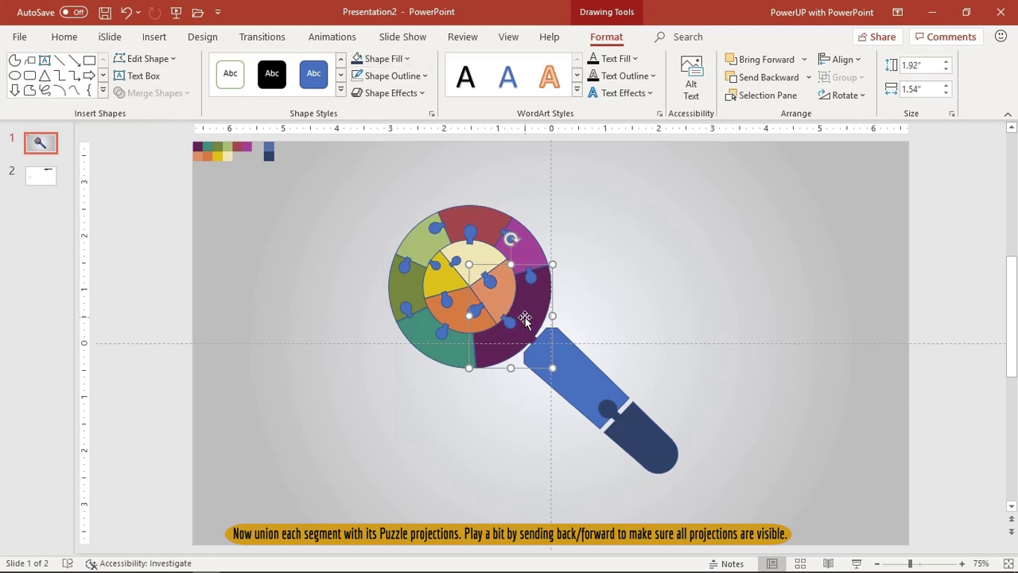
Send the blue handle piece to the back behind the lens
{"action": "left_click", "coordinate": [576, 373]}
{"action": "right_click", "coordinate": [576, 373]}
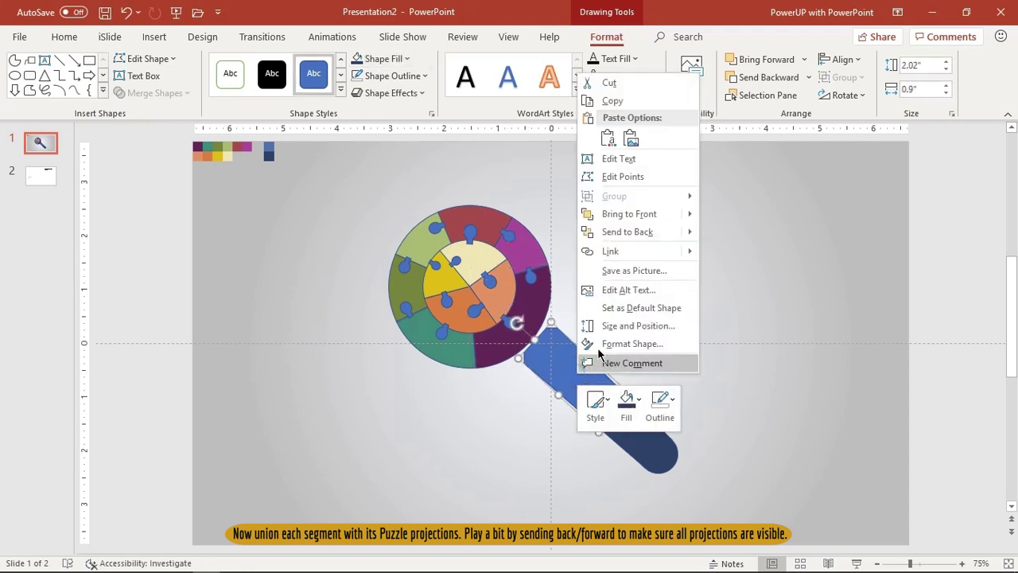
{"action": "left_click", "coordinate": [624, 235]}
{"action": "left_click", "coordinate": [693, 310]}
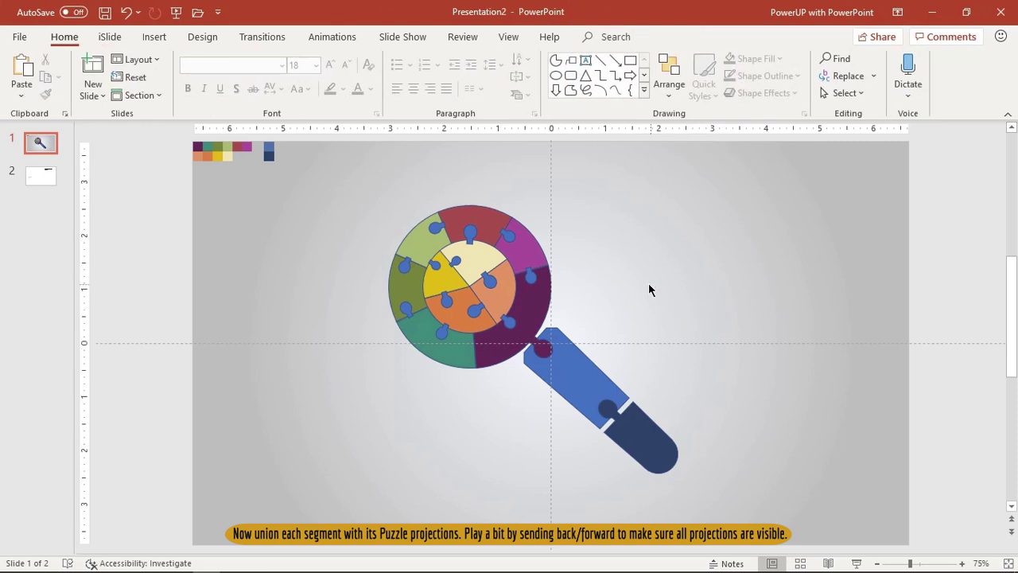
{"action": "left_click", "coordinate": [535, 282]}
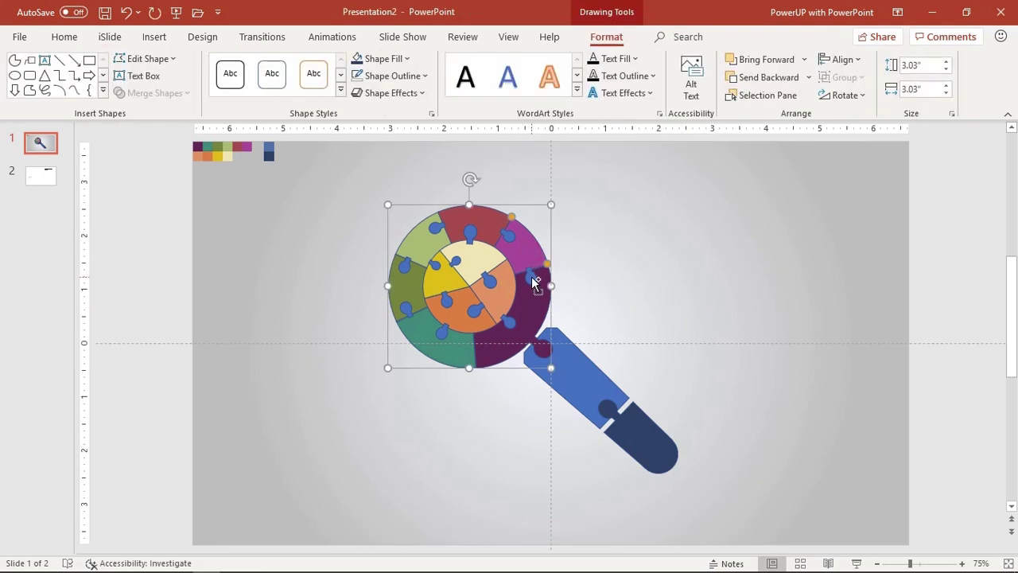
Union the blue knob into the magenta ring piece
{"action": "key", "text": "ctrl+a"}
{"action": "left_click", "coordinate": [150, 93]}
{"action": "left_click", "coordinate": [143, 112]}
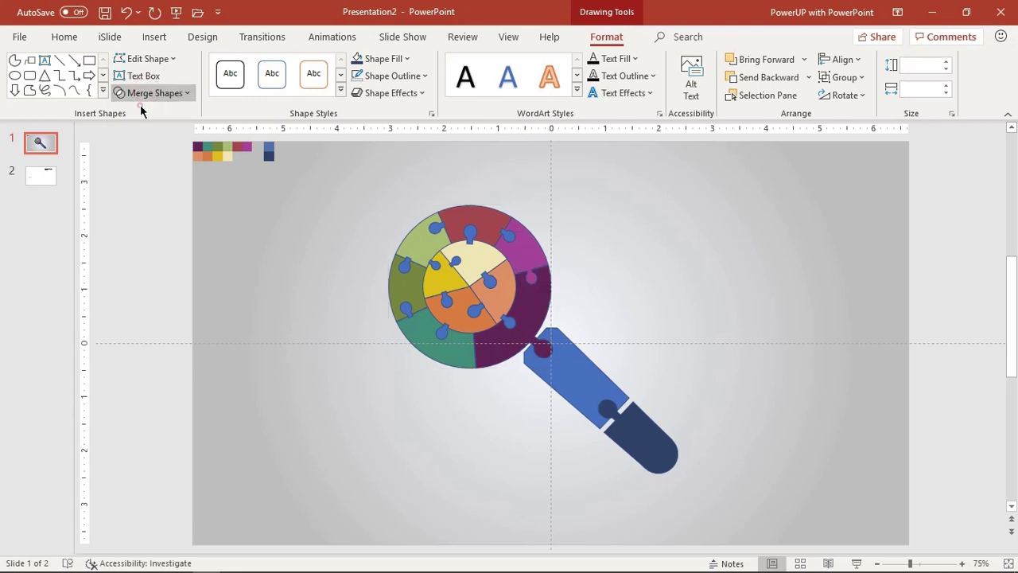
Merge the top blue knob into the pale inner piece, undoing a mistaken union first
{"action": "left_click", "coordinate": [458, 213]}
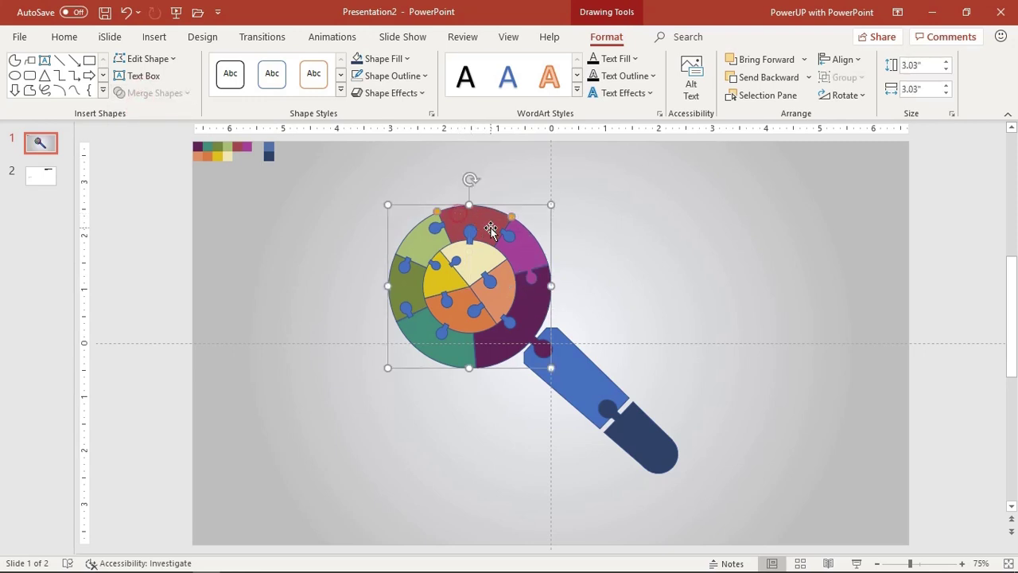
{"action": "left_click", "coordinate": [510, 243], "text": "shift"}
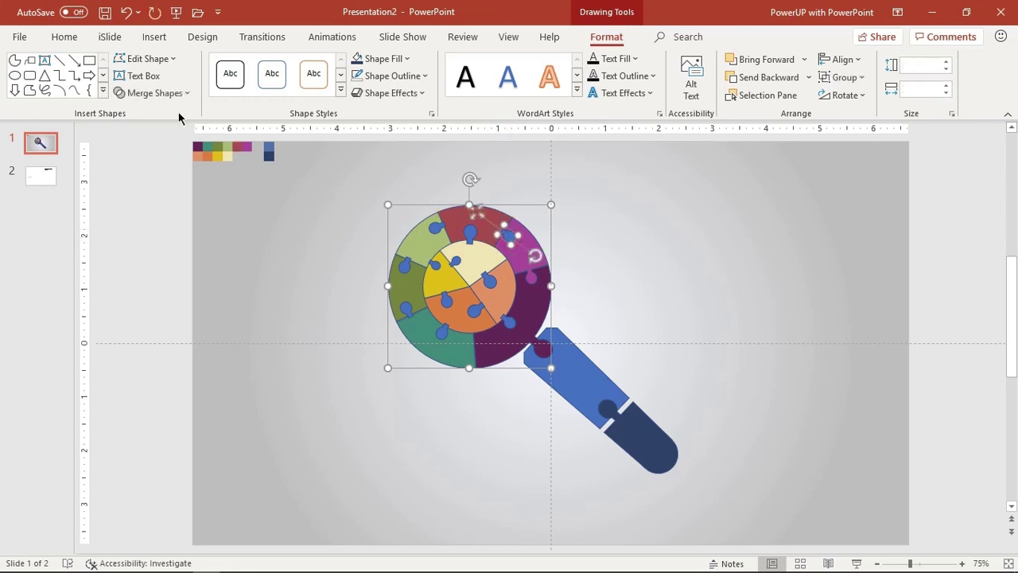
{"action": "left_click", "coordinate": [151, 93]}
{"action": "left_click", "coordinate": [151, 109]}
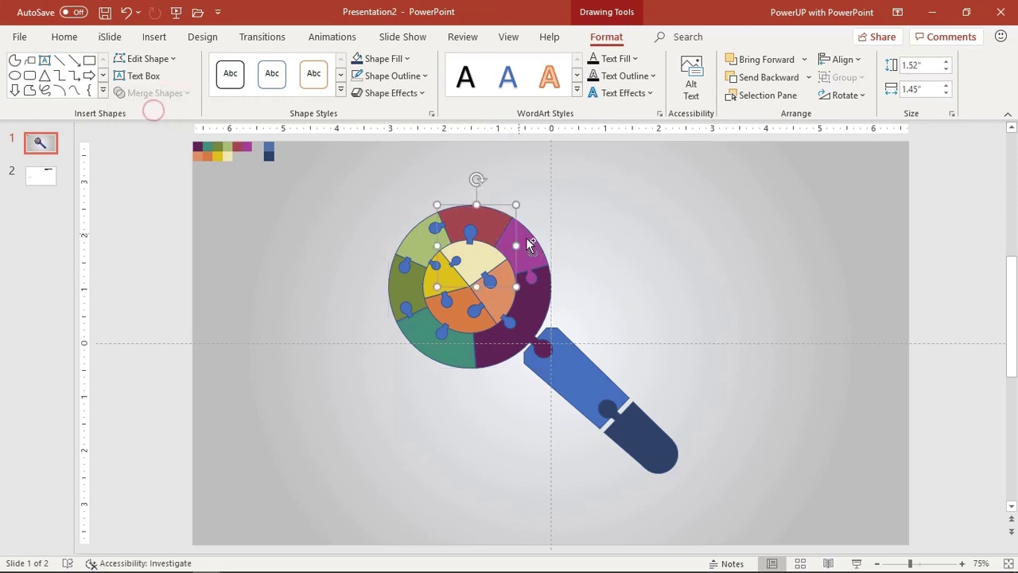
{"action": "scroll", "coordinate": [530, 244], "scroll_direction": "up", "scroll_amount": 3}
{"action": "scroll", "coordinate": [535, 294], "scroll_direction": "up", "scroll_amount": 1}
{"action": "scroll", "coordinate": [539, 338], "scroll_direction": "up", "scroll_amount": 1}
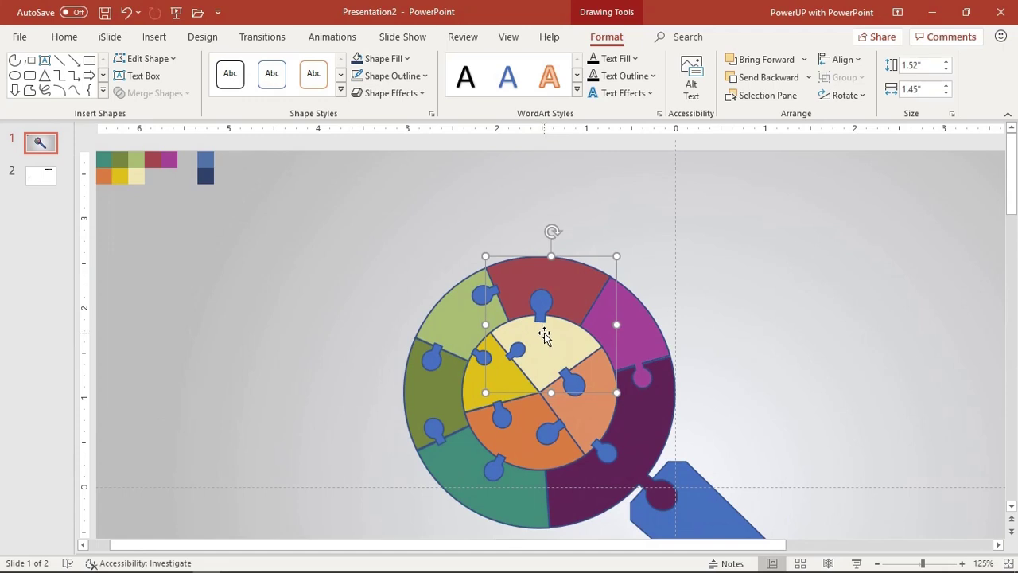
{"action": "key", "text": "ctrl+z"}
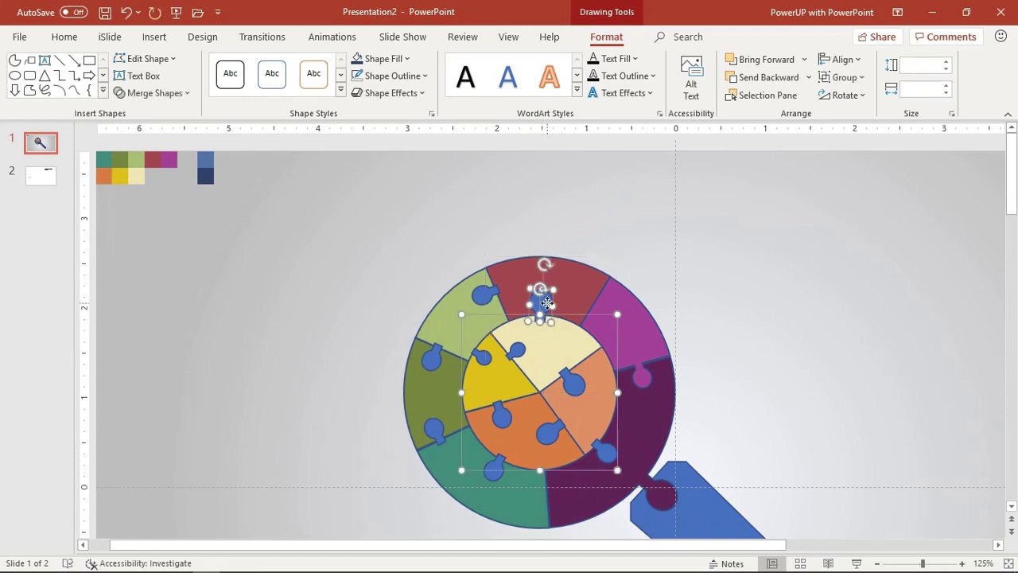
{"action": "left_click", "coordinate": [151, 93]}
{"action": "left_click", "coordinate": [142, 108]}
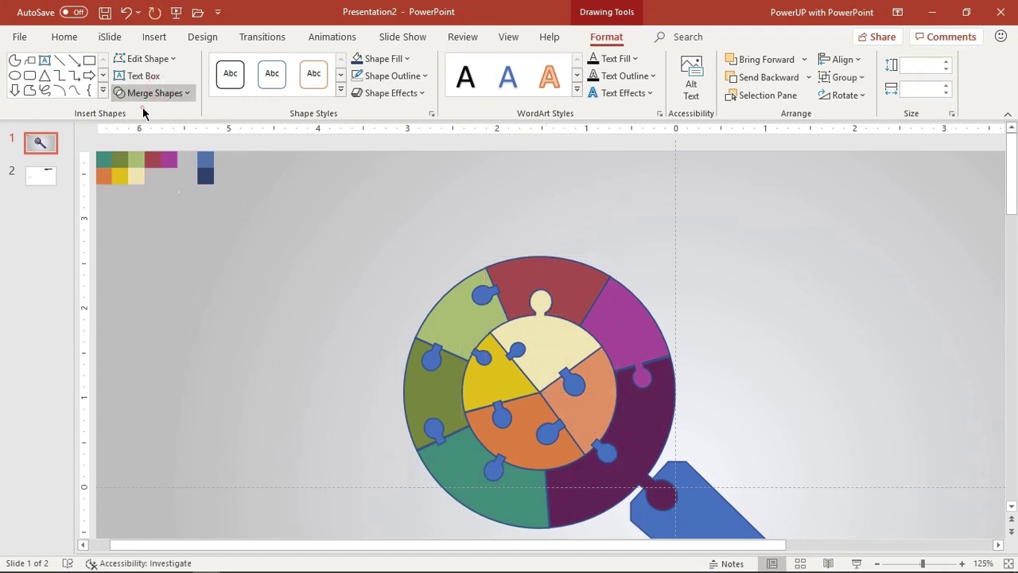
Union the nearby knobs into the red and light-green ring pieces
{"action": "left_click", "coordinate": [509, 269]}
{"action": "left_click", "coordinate": [483, 293], "text": "shift"}
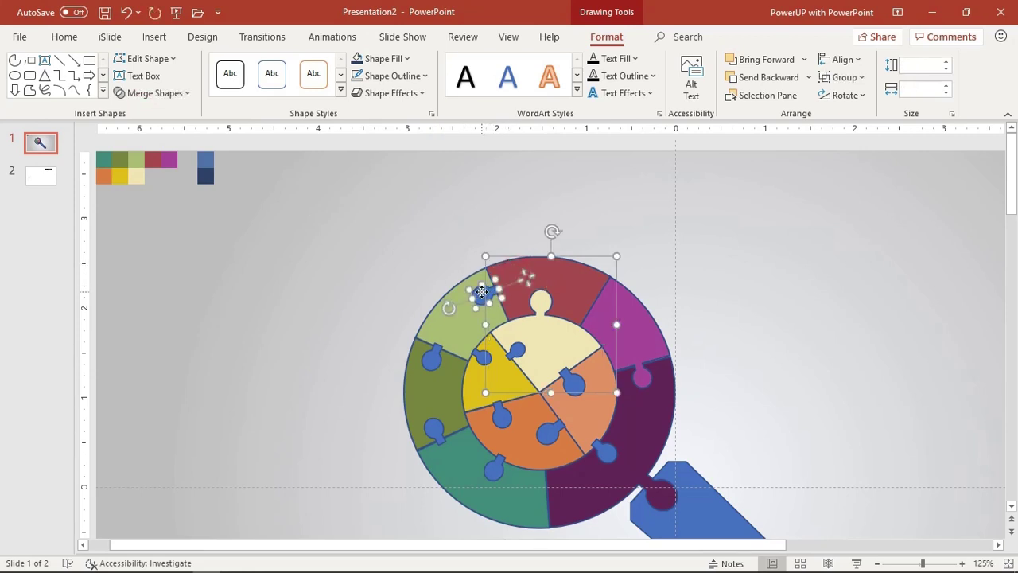
{"action": "left_click", "coordinate": [167, 93]}
{"action": "left_click", "coordinate": [154, 109]}
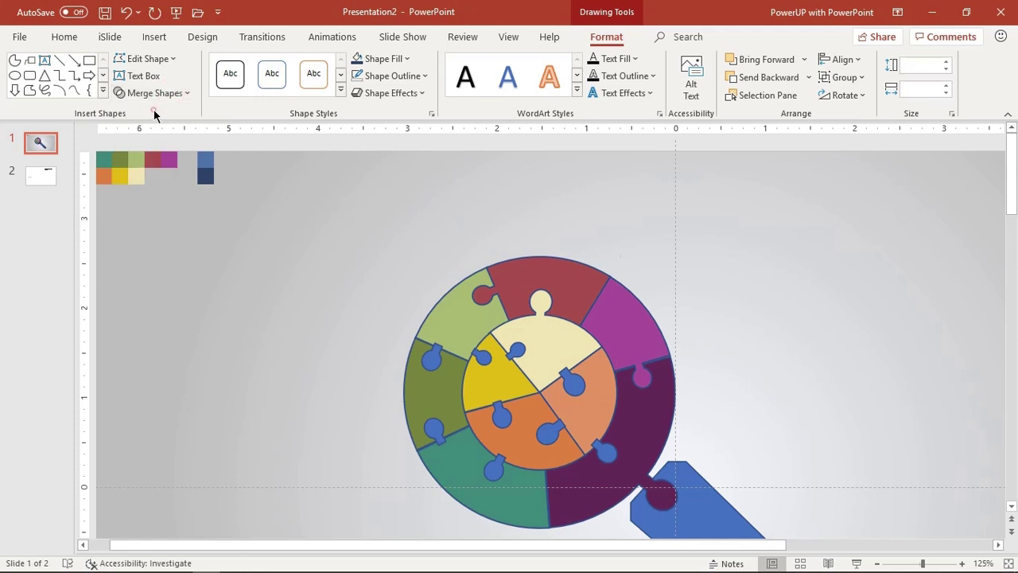
{"action": "left_click", "coordinate": [449, 312]}
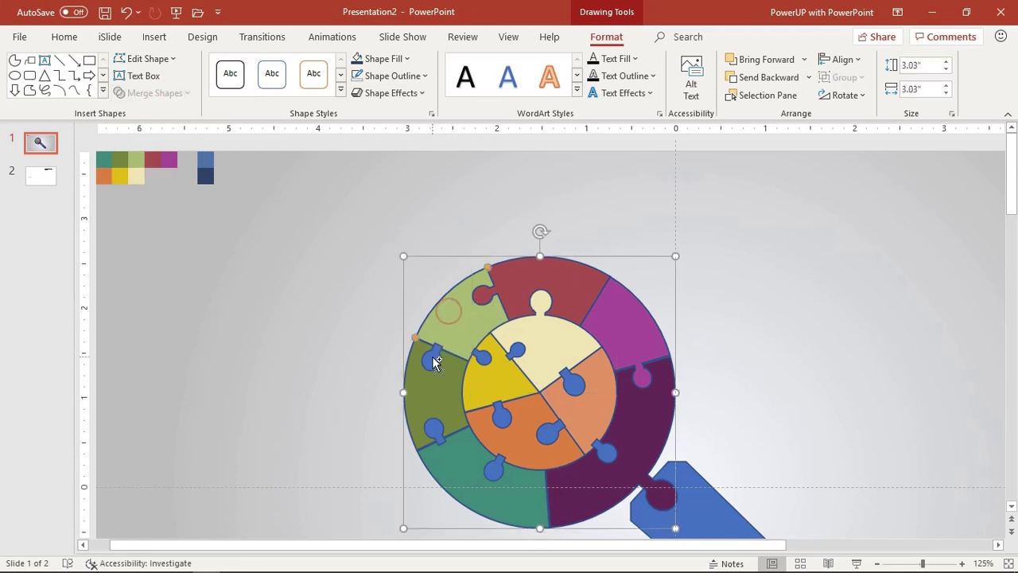
{"action": "left_click", "coordinate": [430, 358], "text": "shift"}
{"action": "left_click", "coordinate": [163, 93]}
{"action": "left_click", "coordinate": [152, 110]}
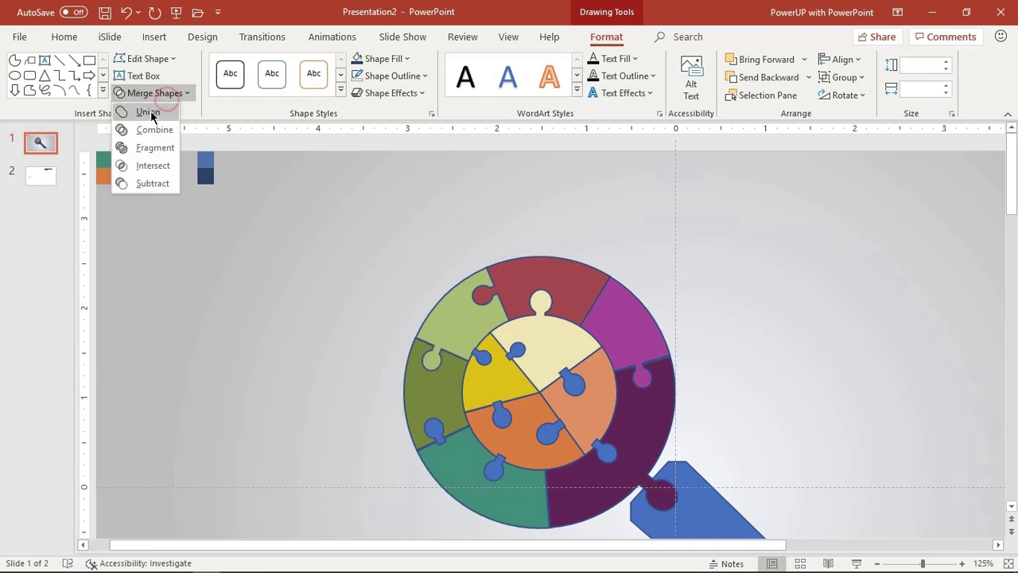
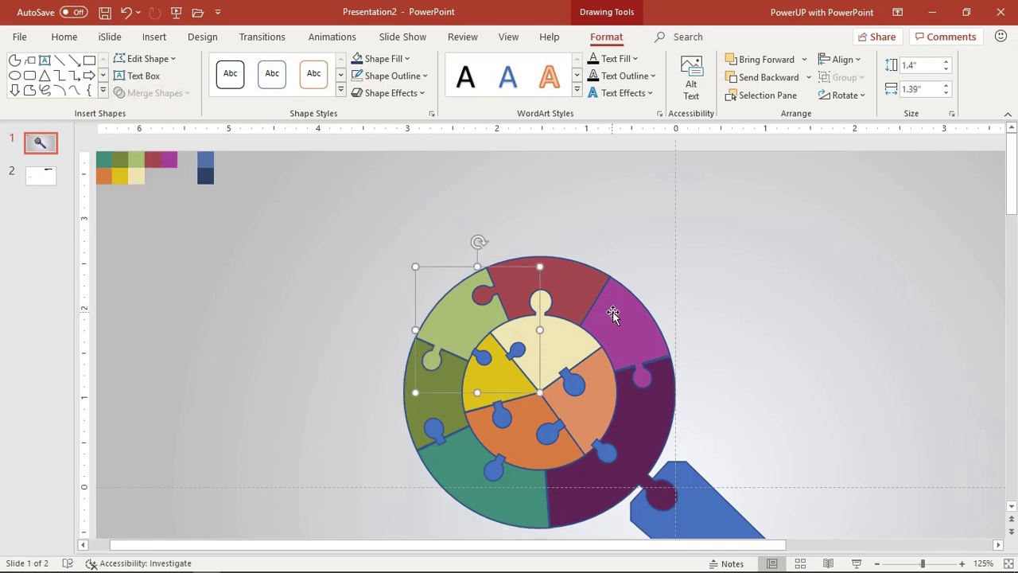
Union the blue knob between the olive and teal pieces into the teal piece
{"action": "left_click", "coordinate": [453, 469]}
{"action": "left_click", "coordinate": [440, 432]}
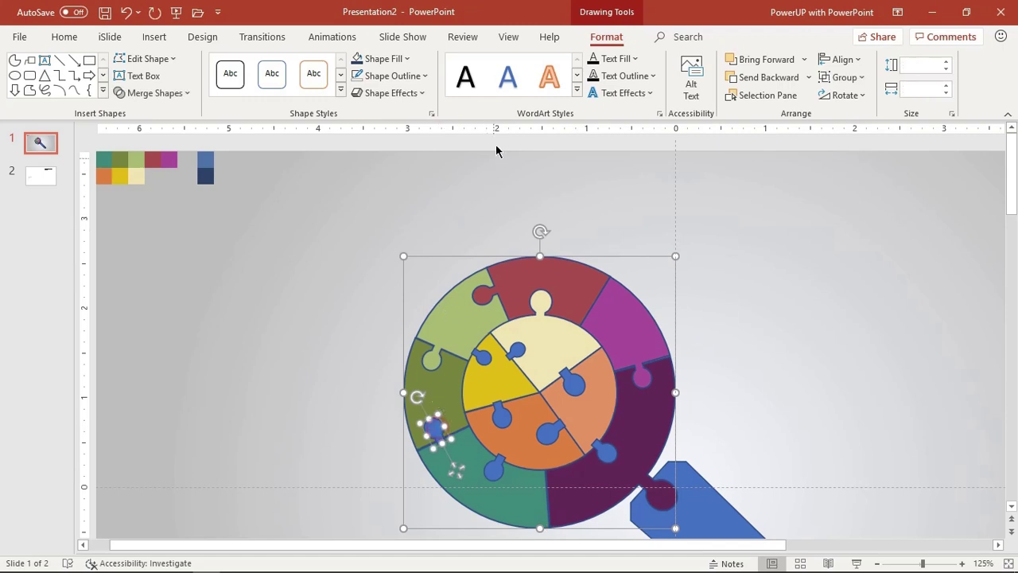
{"action": "left_click", "coordinate": [188, 92]}
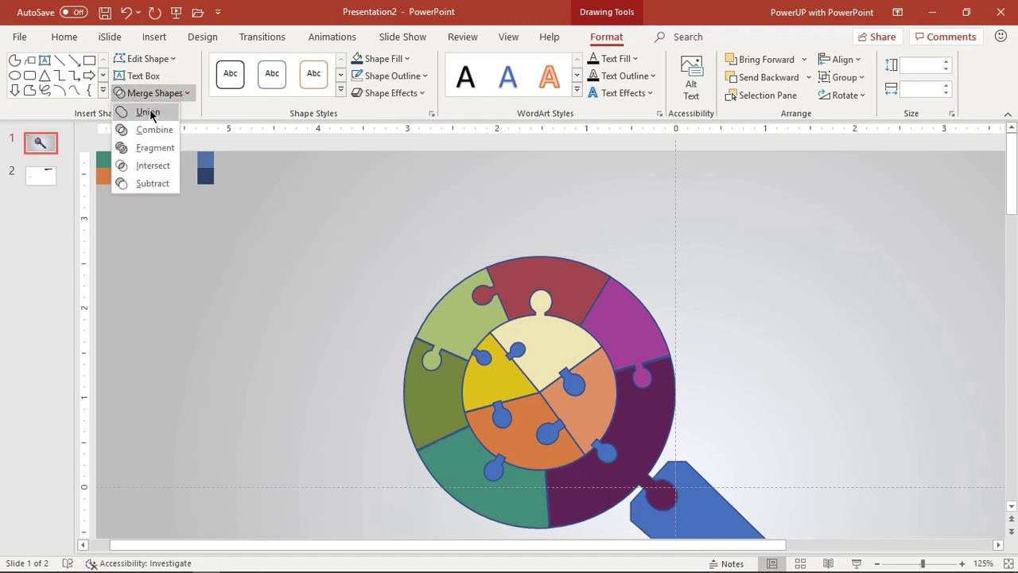
{"action": "left_click", "coordinate": [150, 113]}
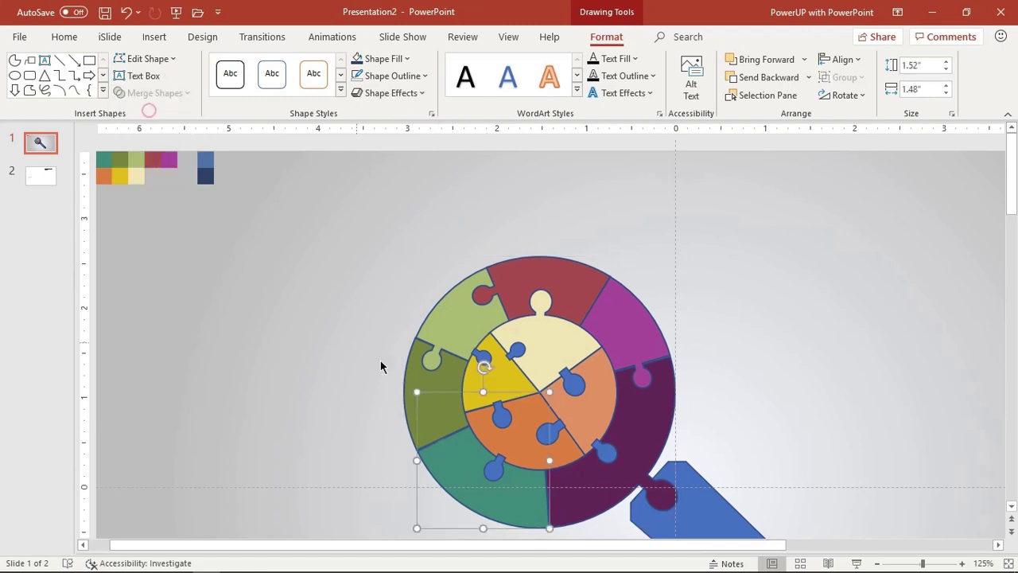
Send the merged teal piece, then the olive outer piece, to the back
{"action": "right_click", "coordinate": [450, 469]}
{"action": "left_click", "coordinate": [502, 329]}
{"action": "left_click", "coordinate": [411, 379]}
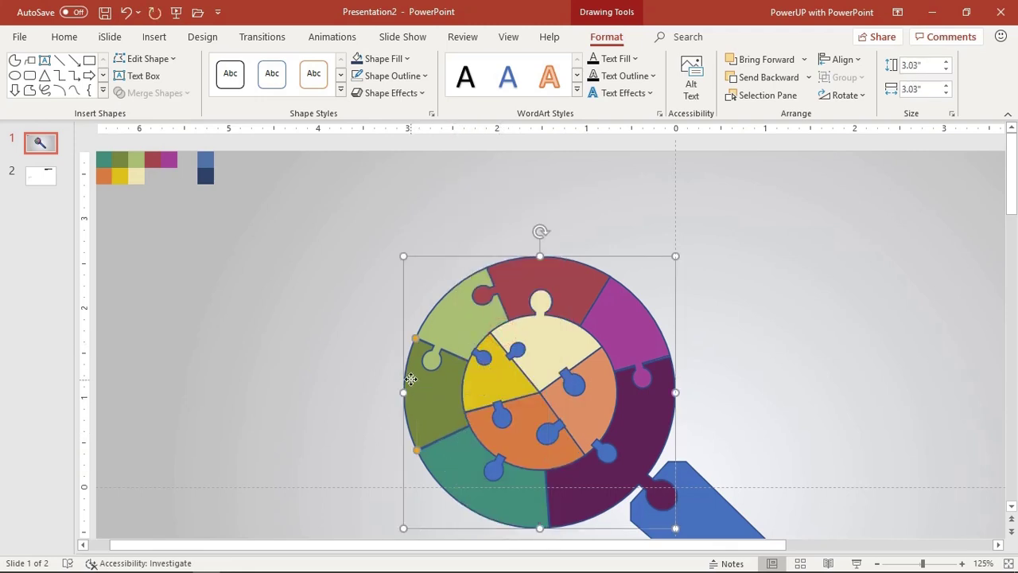
{"action": "right_click", "coordinate": [411, 379]}
{"action": "left_click", "coordinate": [458, 203]}
{"action": "left_click", "coordinate": [323, 409]}
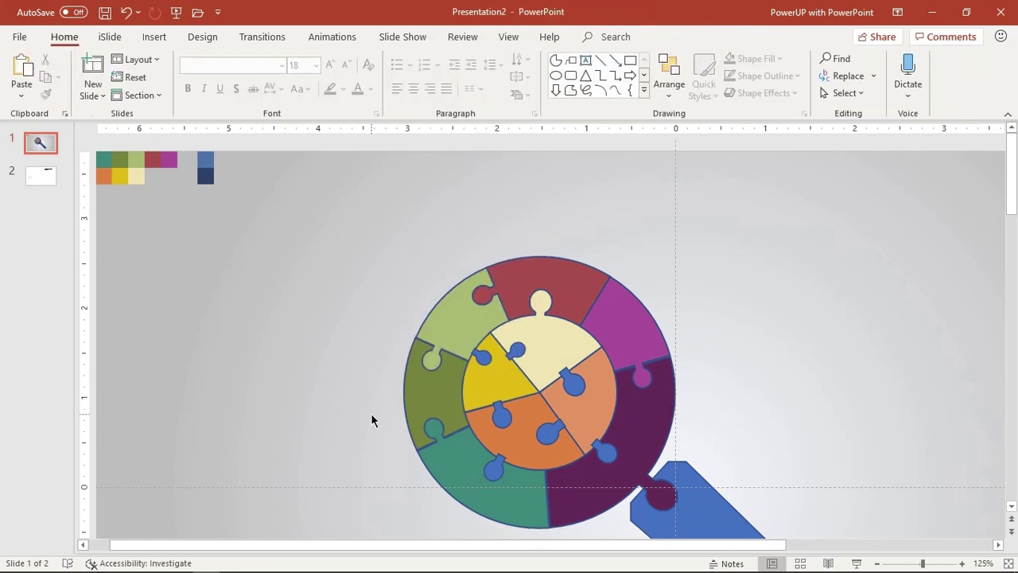
Union blue knobs into the yellow, light green and orange pieces
{"action": "left_click", "coordinate": [484, 385]}
{"action": "left_click", "coordinate": [501, 415]}
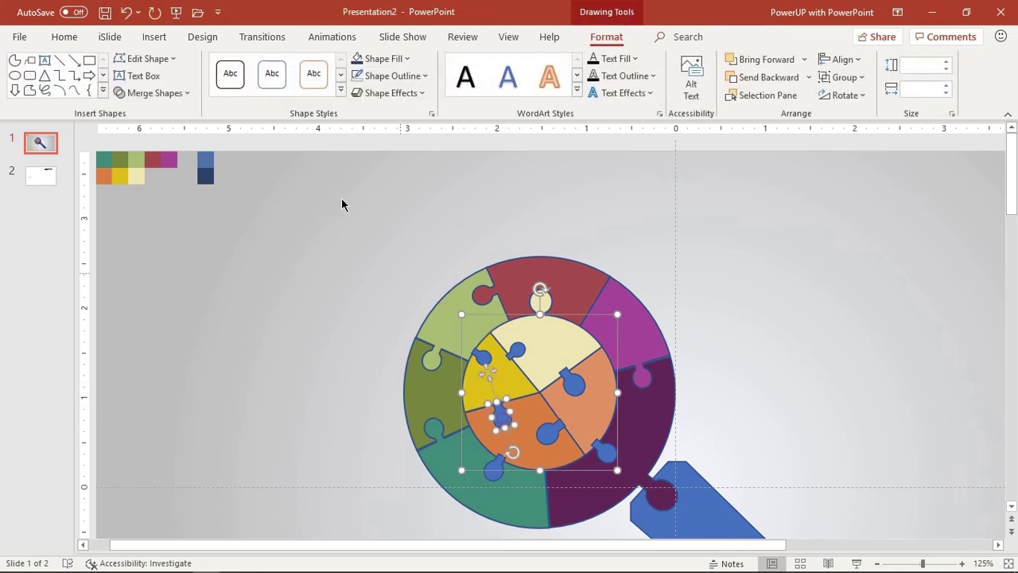
{"action": "left_click", "coordinate": [165, 94]}
{"action": "left_click", "coordinate": [149, 112]}
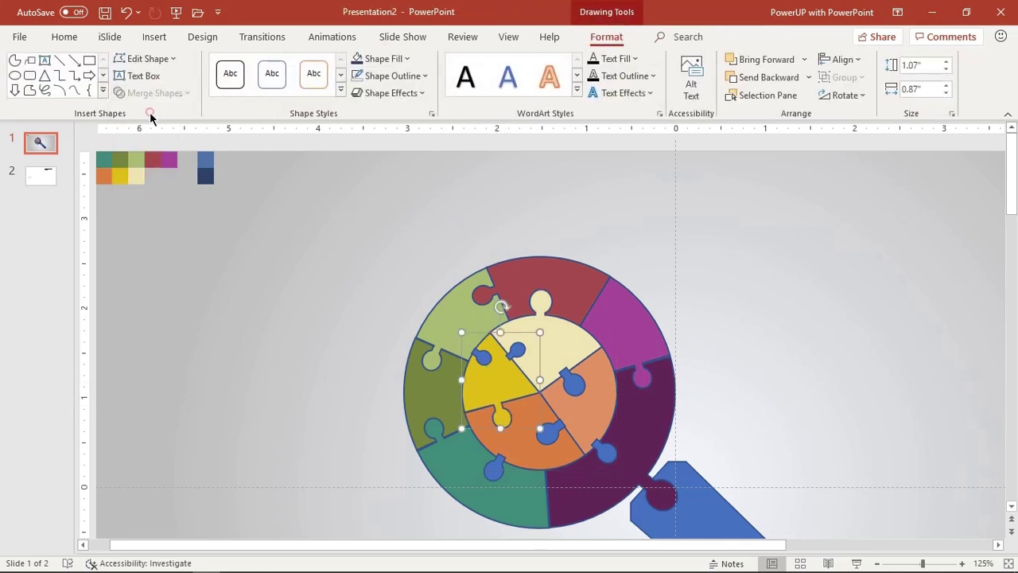
{"action": "left_click", "coordinate": [459, 331]}
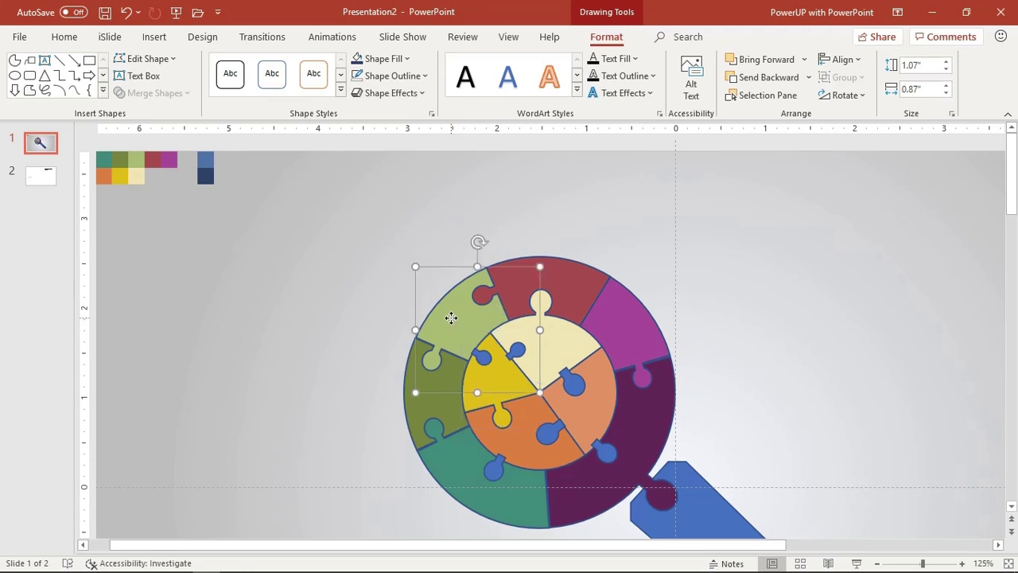
{"action": "left_click", "coordinate": [485, 356], "text": "shift"}
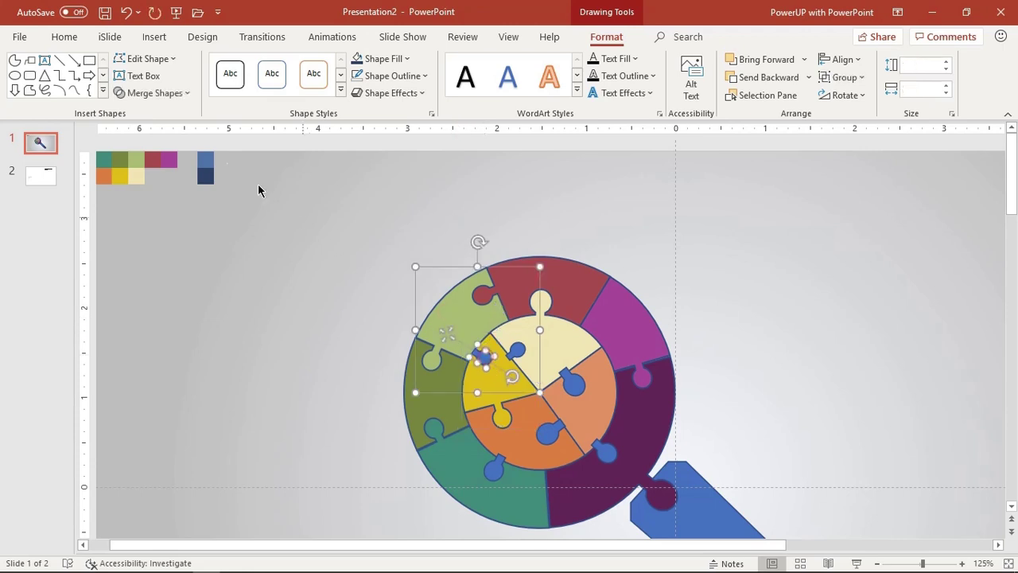
{"action": "left_click", "coordinate": [159, 93]}
{"action": "left_click", "coordinate": [142, 111]}
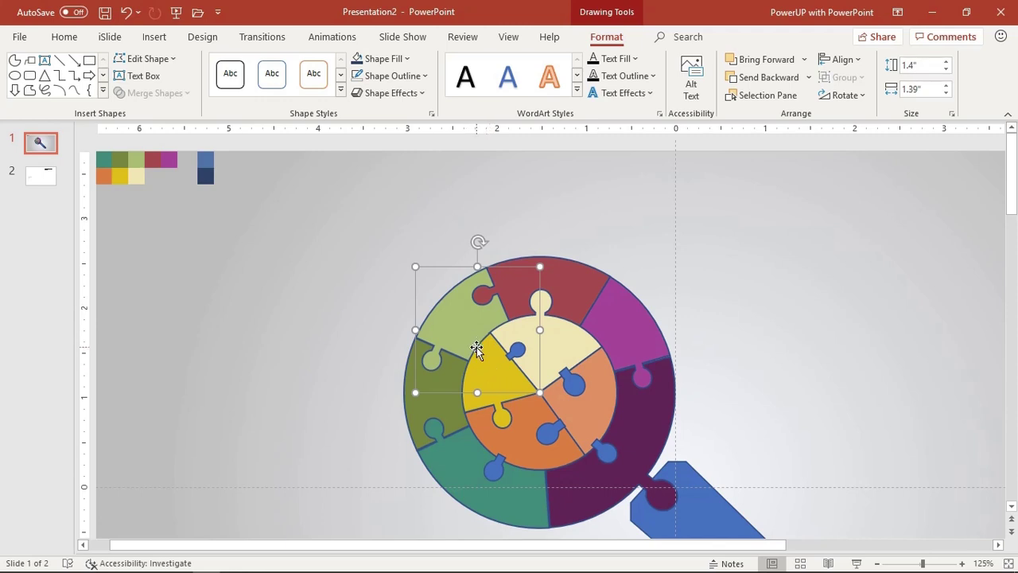
{"action": "left_click", "coordinate": [517, 446]}
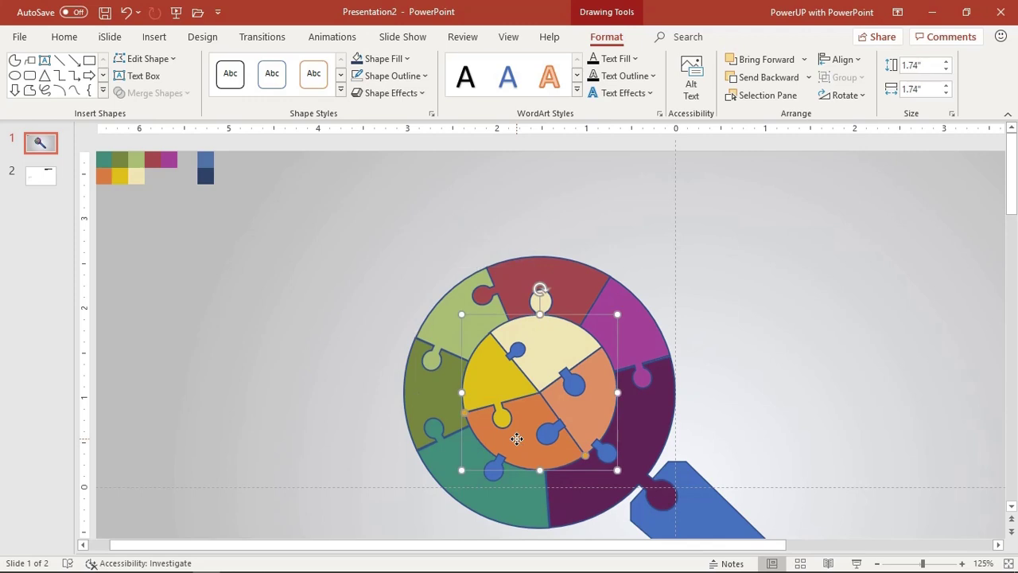
{"action": "left_click", "coordinate": [491, 472], "text": "shift"}
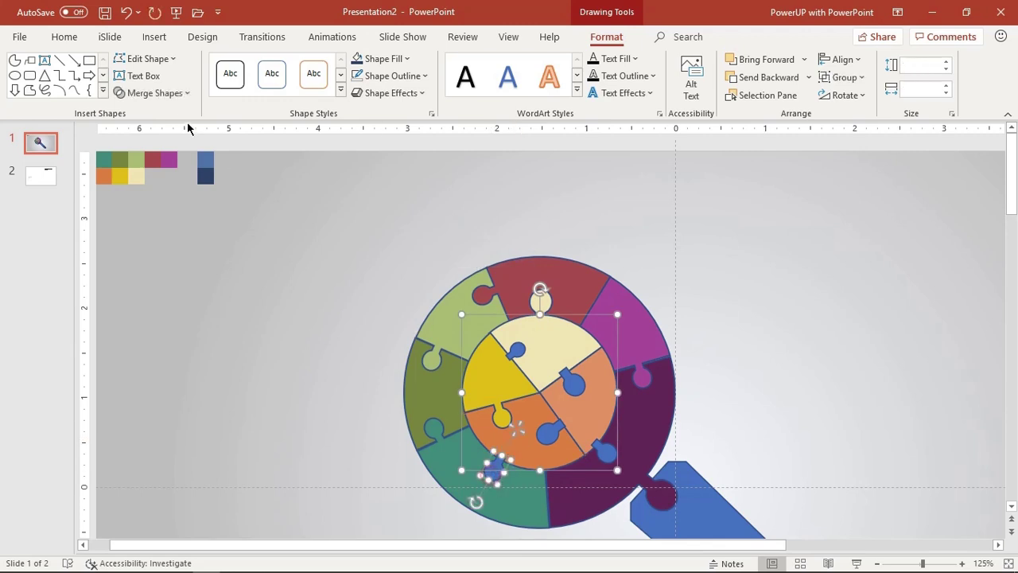
{"action": "left_click", "coordinate": [155, 93]}
{"action": "left_click", "coordinate": [139, 109]}
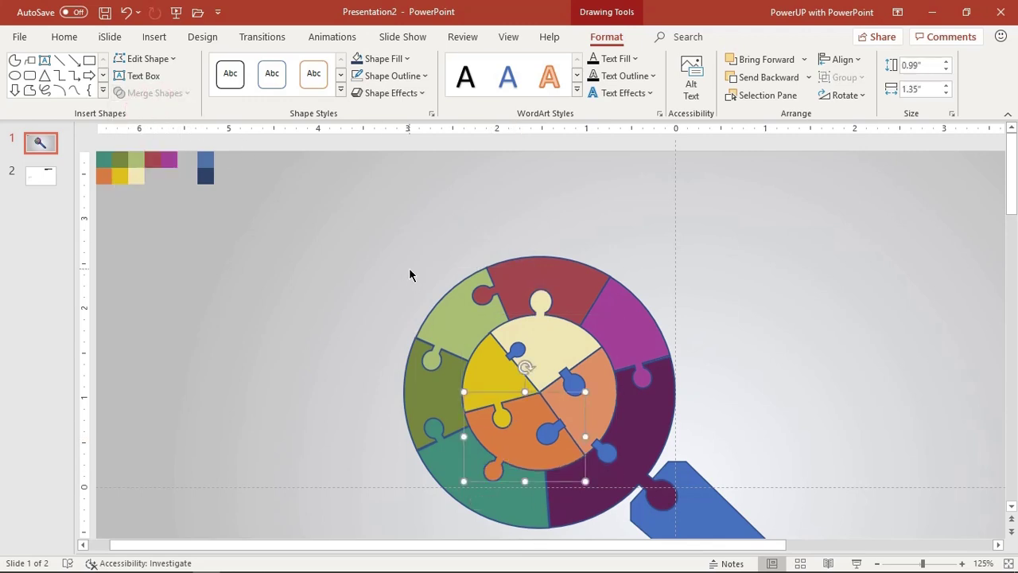
Union the remaining blue knobs into the light-orange, yellow and cream pieces
{"action": "left_click", "coordinate": [605, 402]}
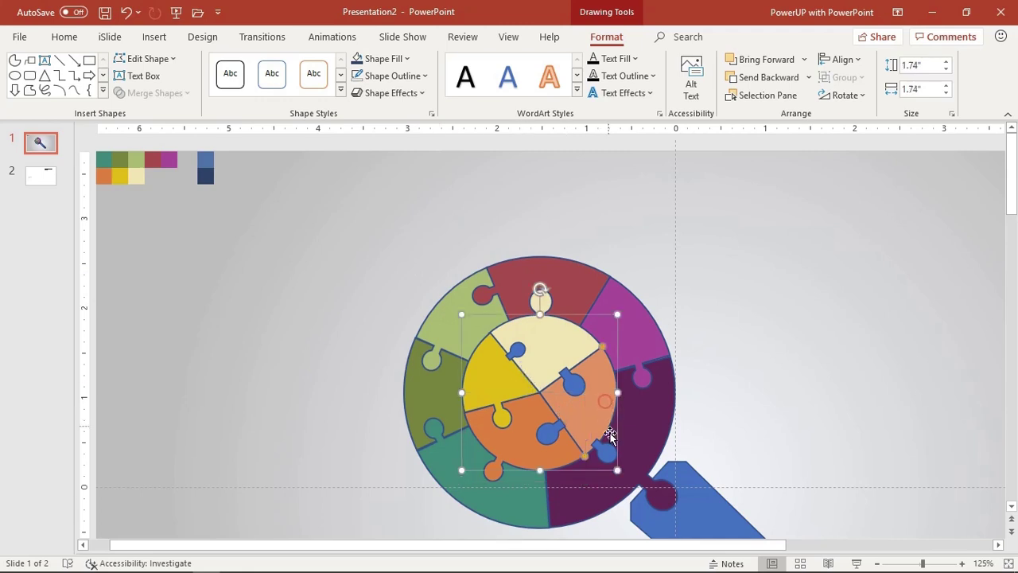
{"action": "left_click", "coordinate": [607, 452], "text": "shift"}
{"action": "left_click", "coordinate": [549, 432], "text": "shift"}
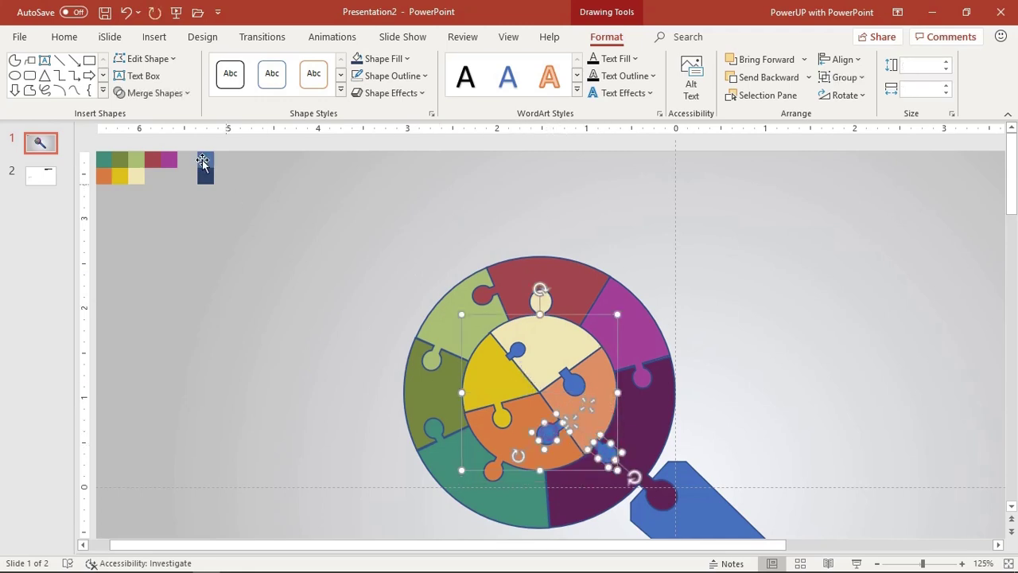
{"action": "left_click", "coordinate": [163, 93]}
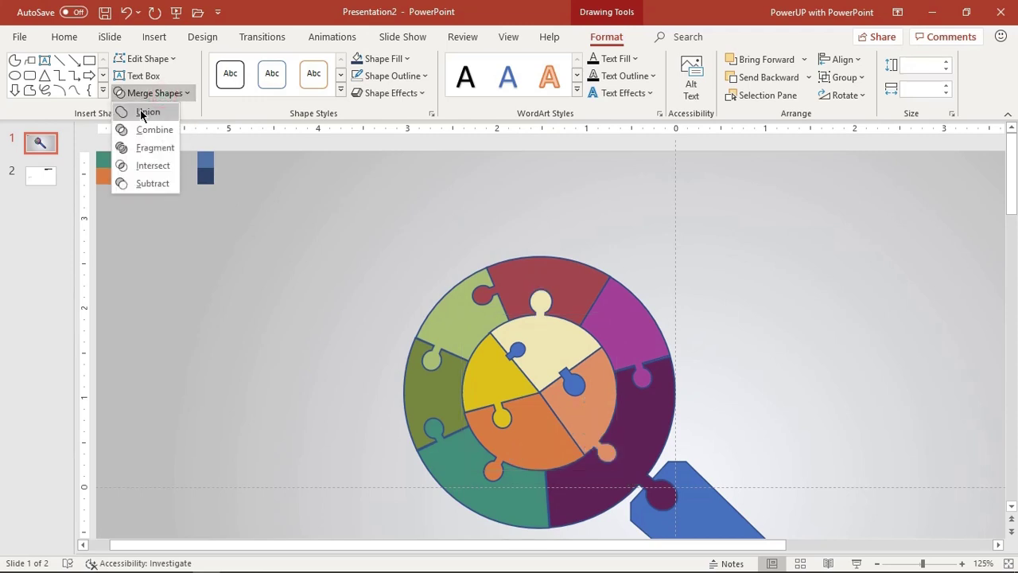
{"action": "left_click", "coordinate": [143, 112]}
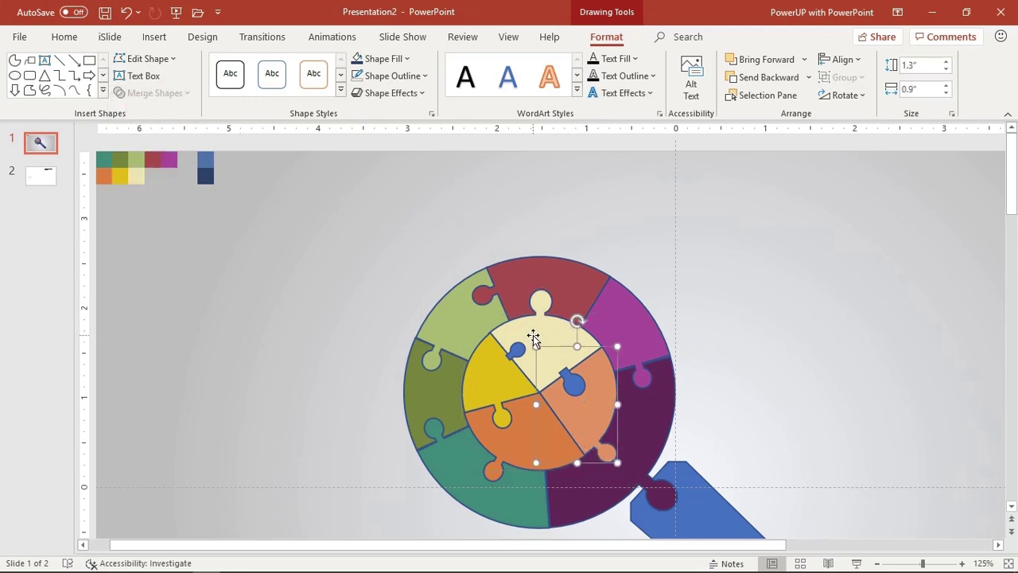
{"action": "left_click", "coordinate": [505, 368]}
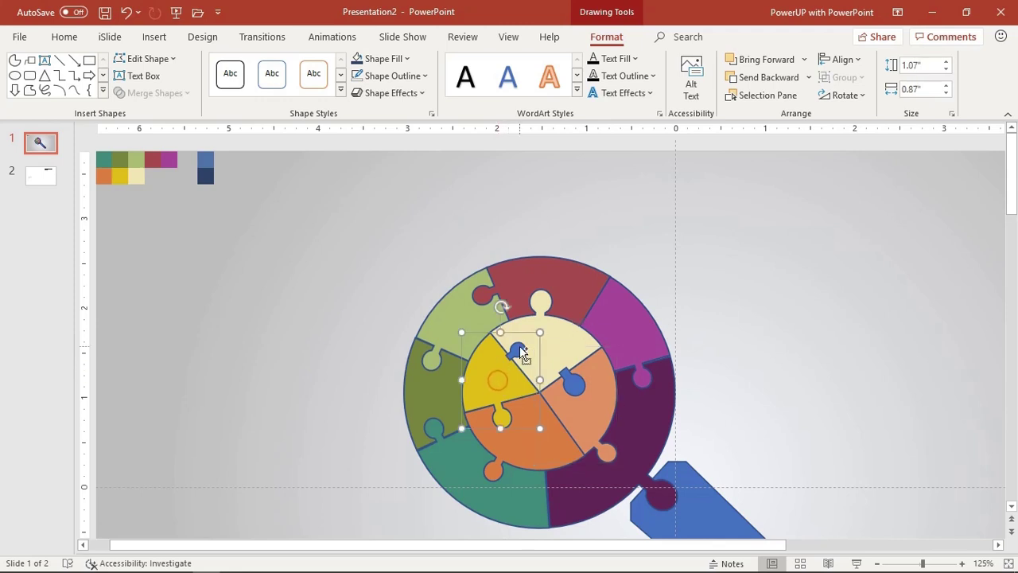
{"action": "left_click", "coordinate": [517, 350], "text": "shift"}
{"action": "left_click", "coordinate": [176, 94]}
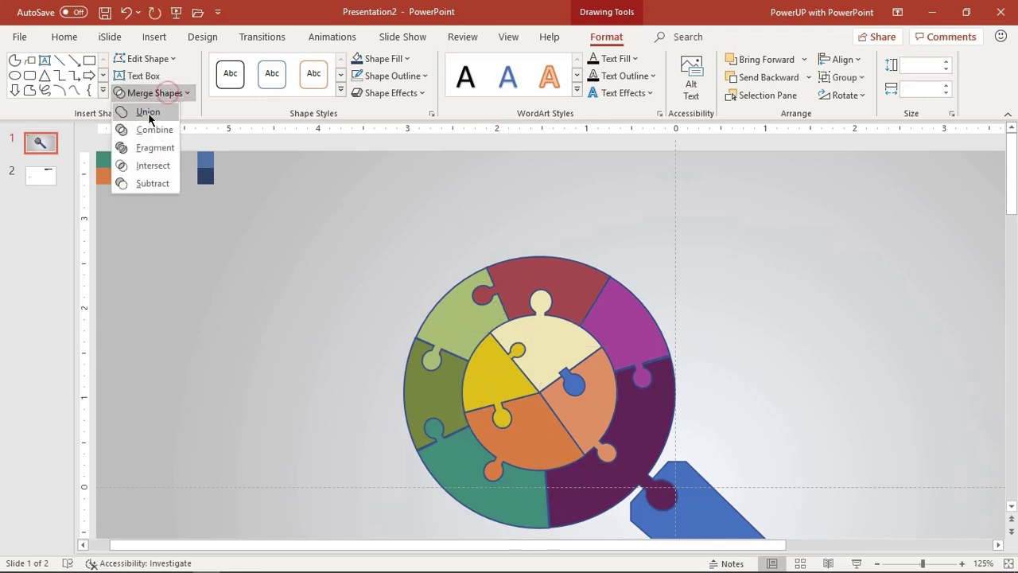
{"action": "left_click", "coordinate": [146, 111]}
{"action": "left_click", "coordinate": [555, 325]}
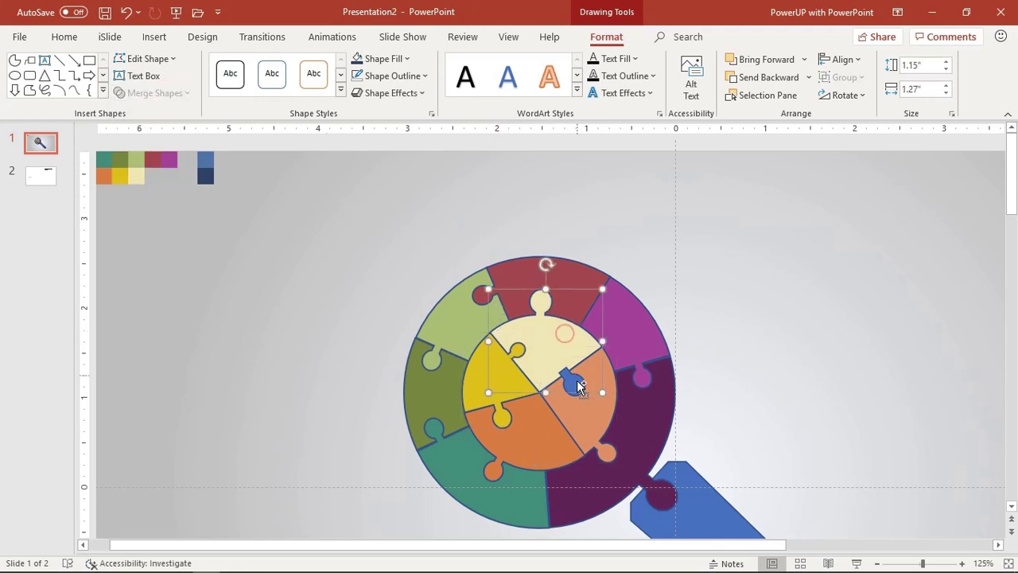
{"action": "left_click", "coordinate": [573, 382], "text": "shift"}
{"action": "left_click", "coordinate": [143, 94]}
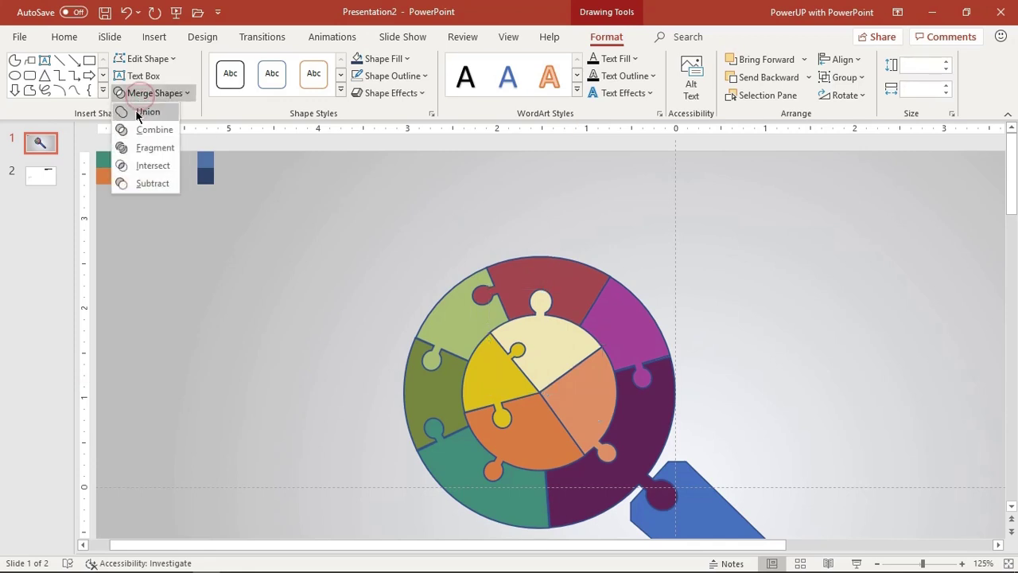
{"action": "left_click", "coordinate": [148, 112]}
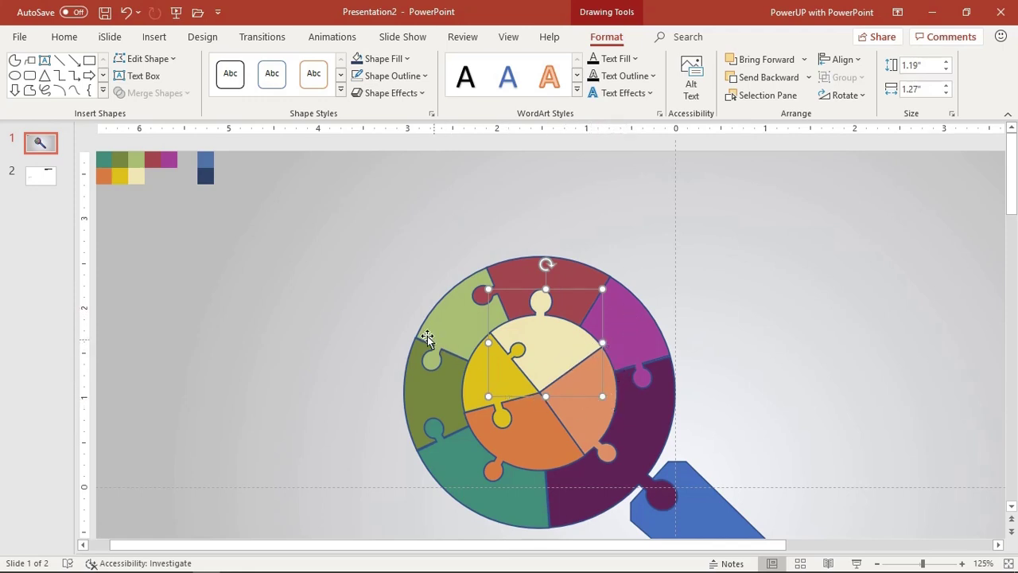
Send the top red piece and the purple piece to the back
{"action": "left_click", "coordinate": [345, 354]}
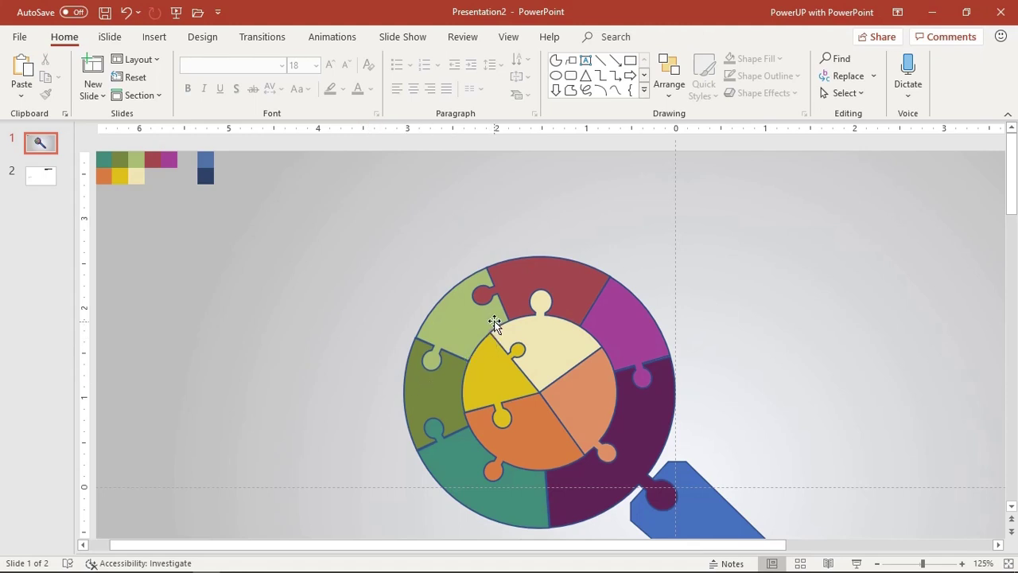
{"action": "right_click", "coordinate": [516, 270]}
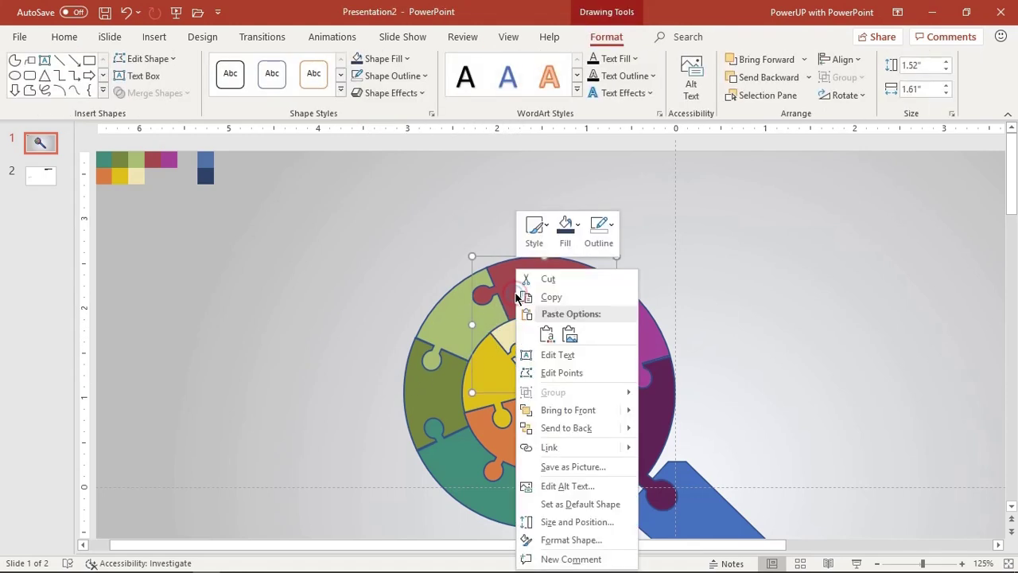
{"action": "left_click", "coordinate": [557, 427]}
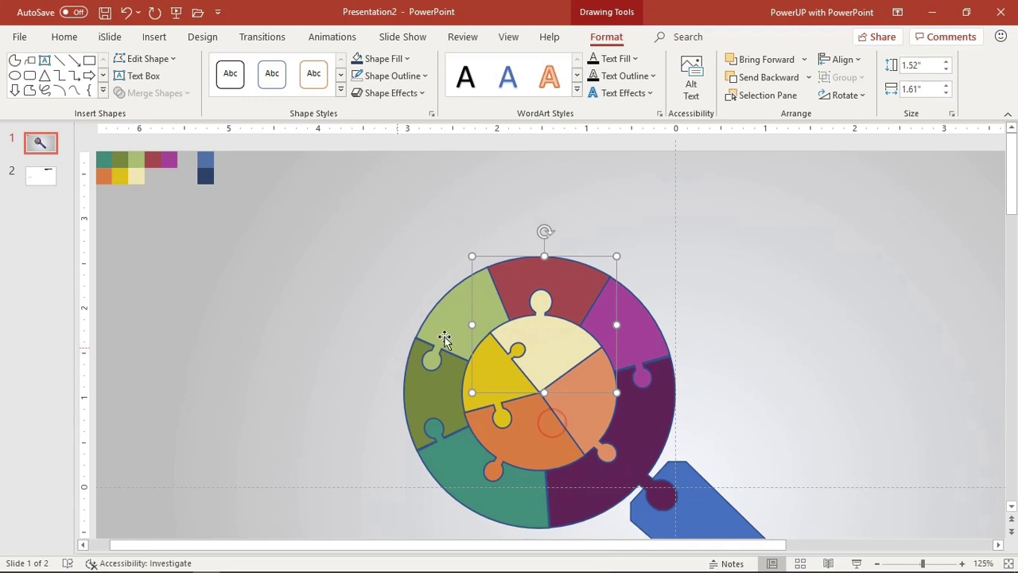
{"action": "right_click", "coordinate": [641, 334]}
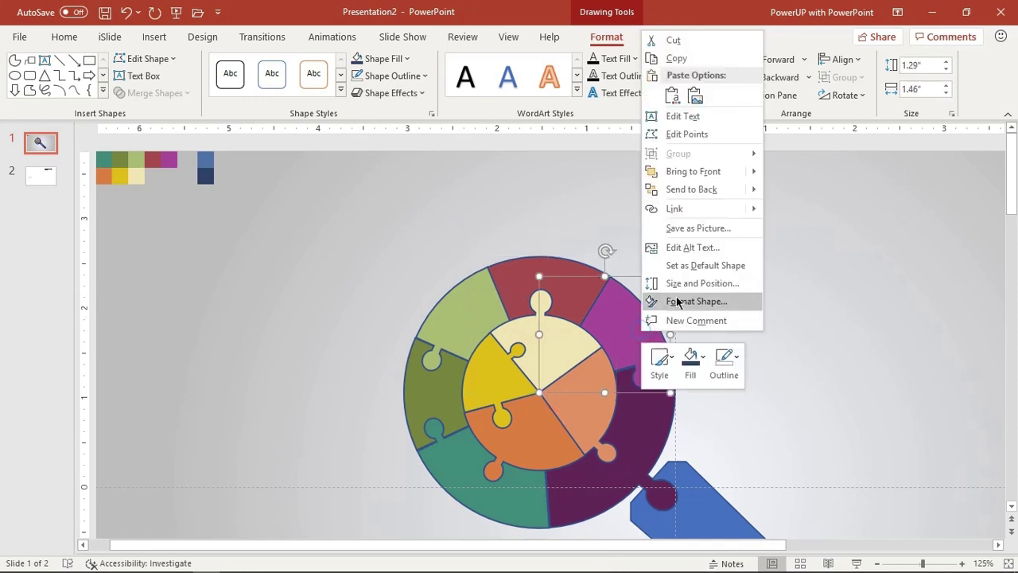
{"action": "left_click", "coordinate": [700, 191]}
{"action": "left_click", "coordinate": [751, 334]}
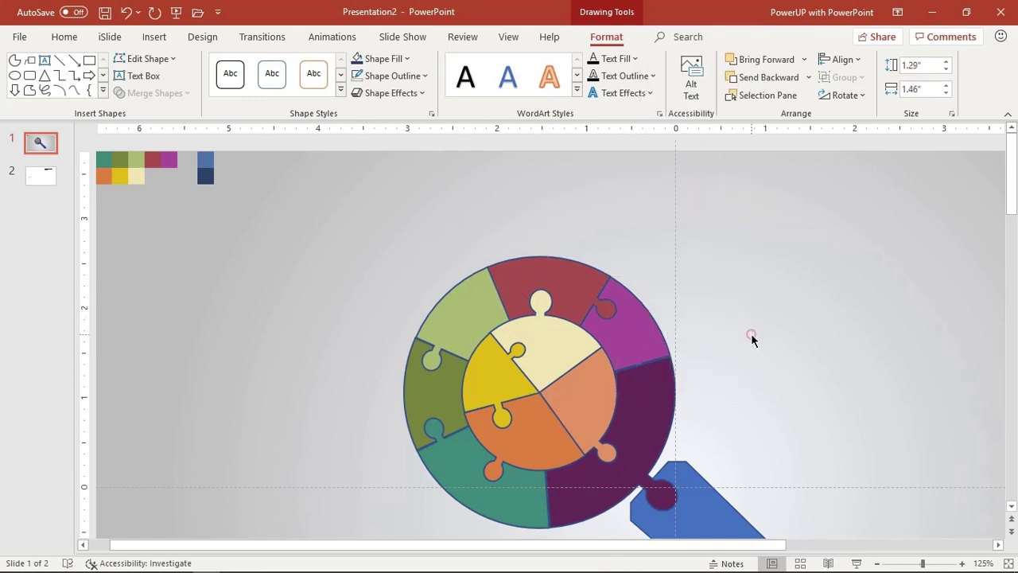
{"action": "scroll", "coordinate": [751, 334], "scroll_direction": "down", "scroll_amount": 1}
{"action": "scroll", "coordinate": [751, 335], "scroll_direction": "down", "scroll_amount": 1}
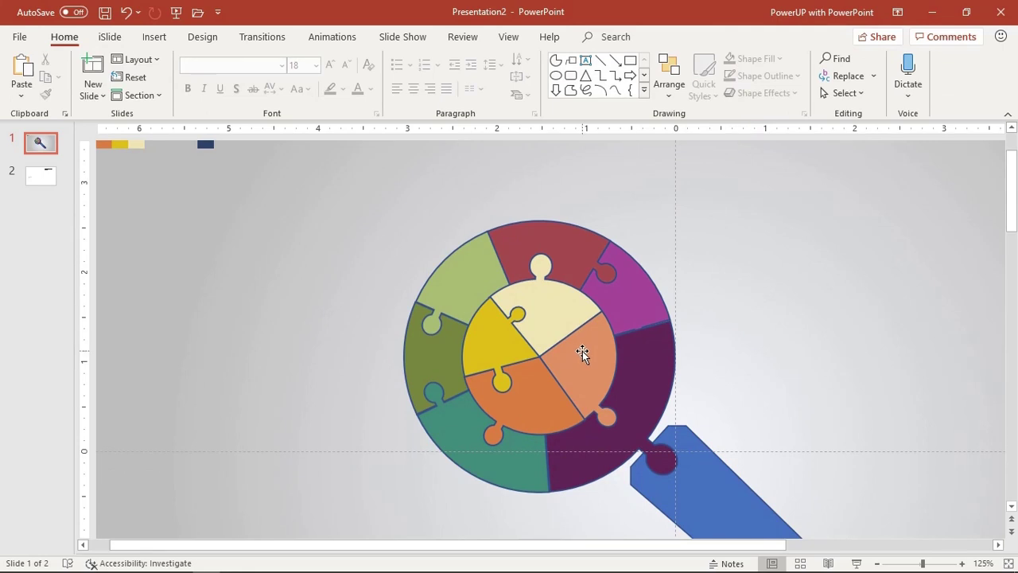
Send the orange centre puzzle piece back two layers
{"action": "left_click", "coordinate": [583, 351]}
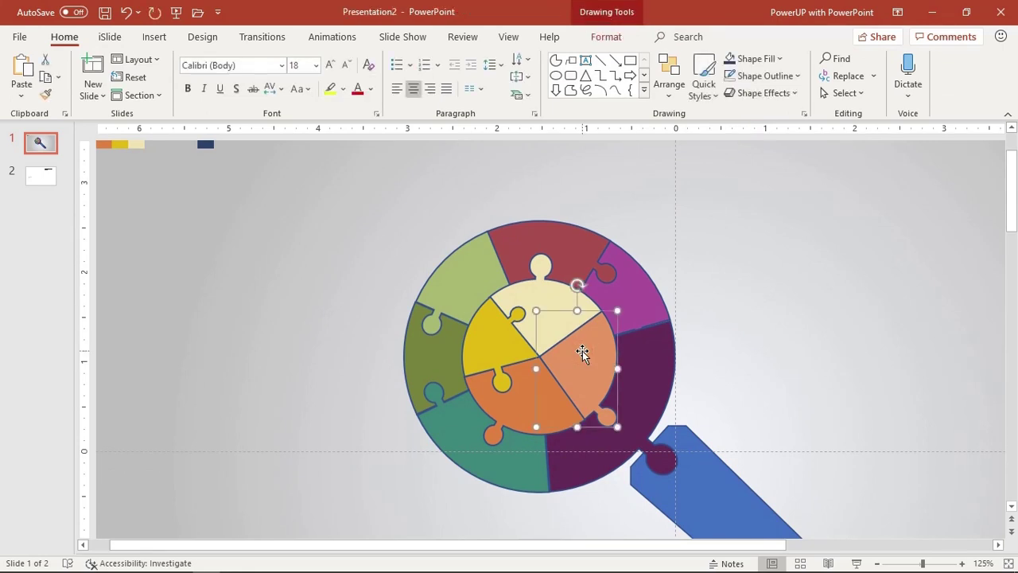
{"action": "right_click", "coordinate": [582, 353]}
{"action": "mouse_move", "coordinate": [693, 211]}
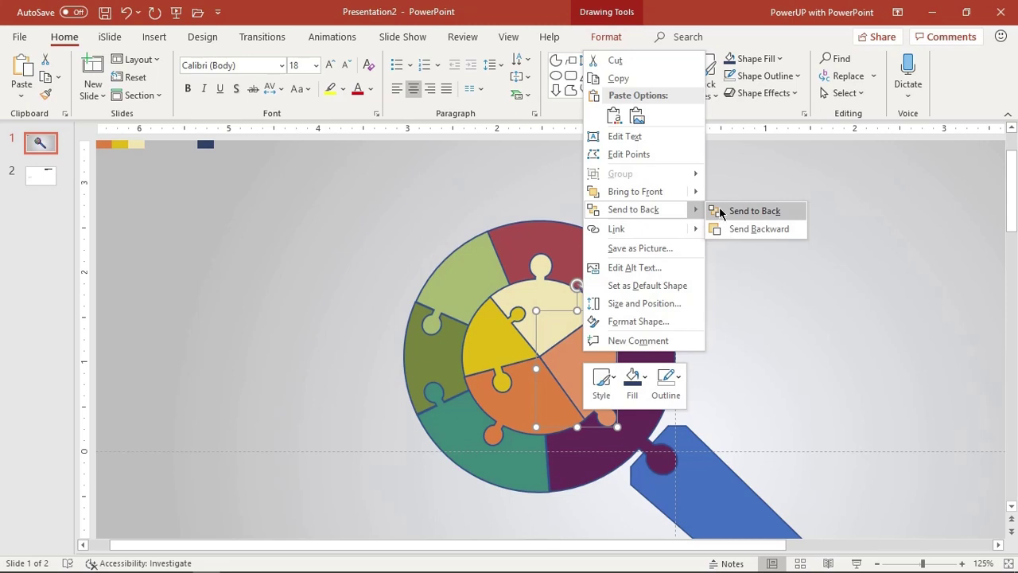
{"action": "left_click", "coordinate": [737, 229]}
{"action": "left_click", "coordinate": [758, 326]}
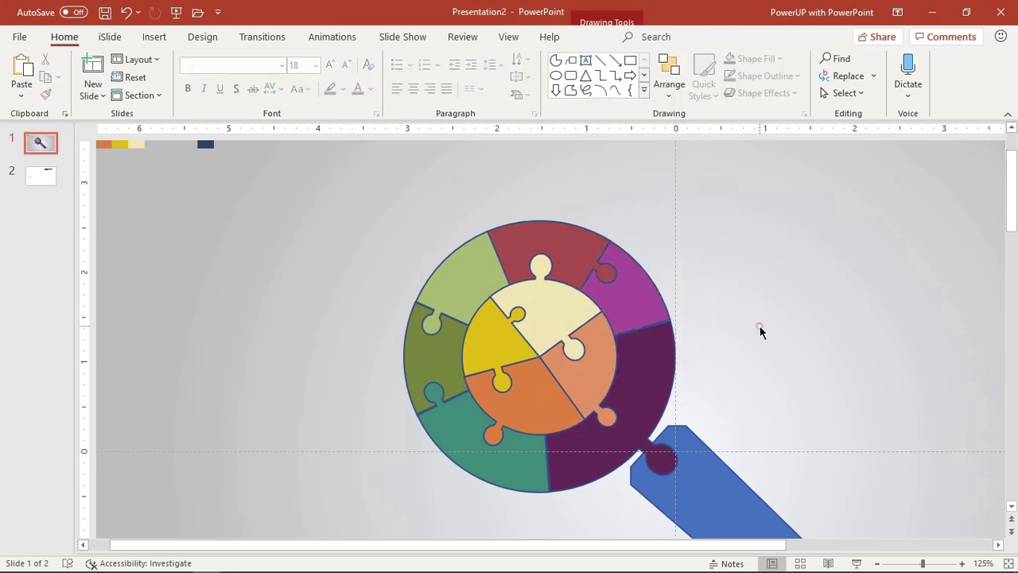
{"action": "left_click", "coordinate": [536, 409]}
{"action": "right_click", "coordinate": [534, 408]}
{"action": "mouse_move", "coordinate": [650, 269]}
{"action": "left_click", "coordinate": [693, 288]}
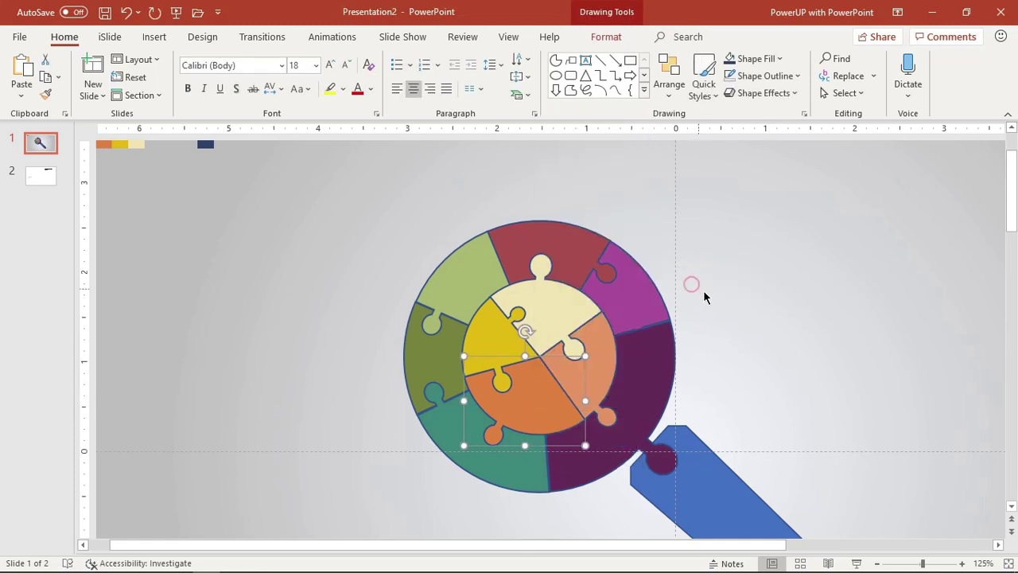
{"action": "left_click", "coordinate": [771, 344]}
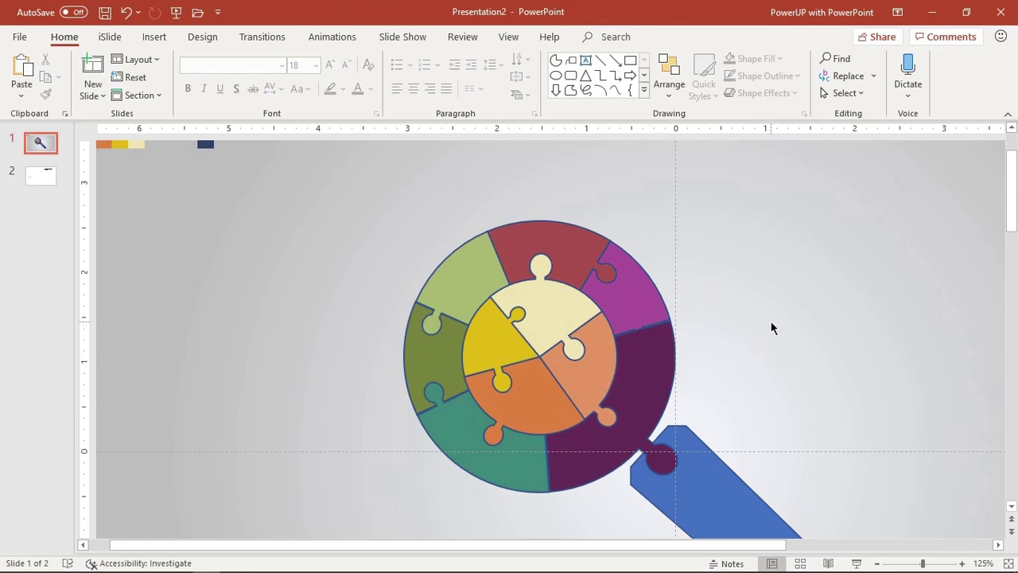
{"action": "scroll", "coordinate": [771, 322], "scroll_direction": "down", "scroll_amount": 2}
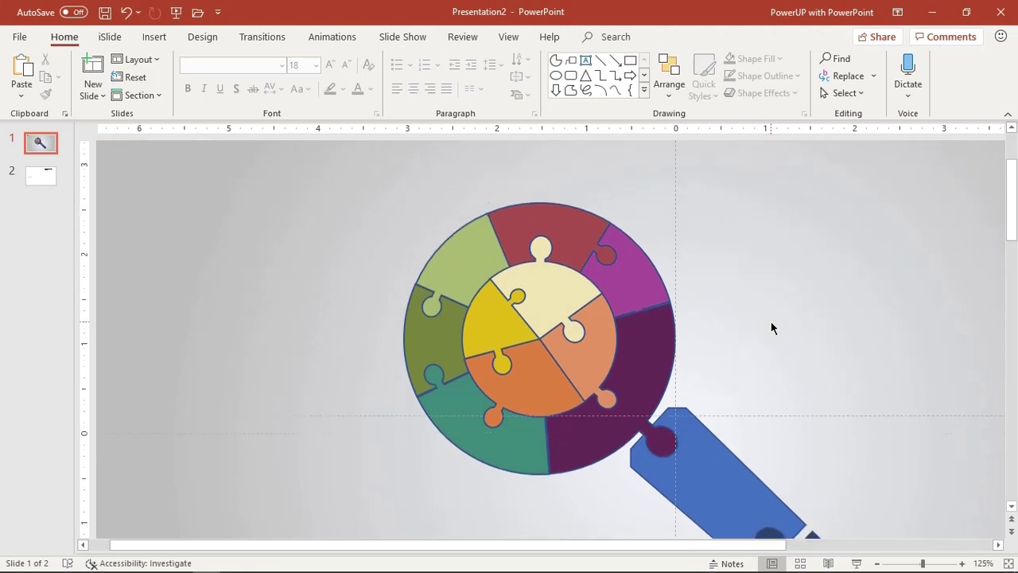
Send the light-green and olive-green outer pieces to the back
{"action": "left_click", "coordinate": [463, 238]}
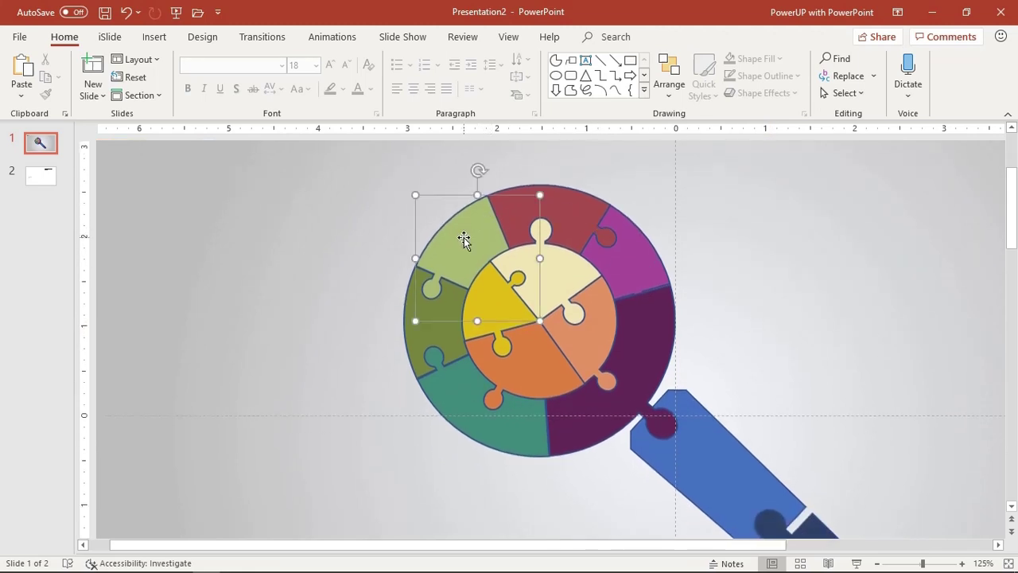
{"action": "right_click", "coordinate": [464, 237]}
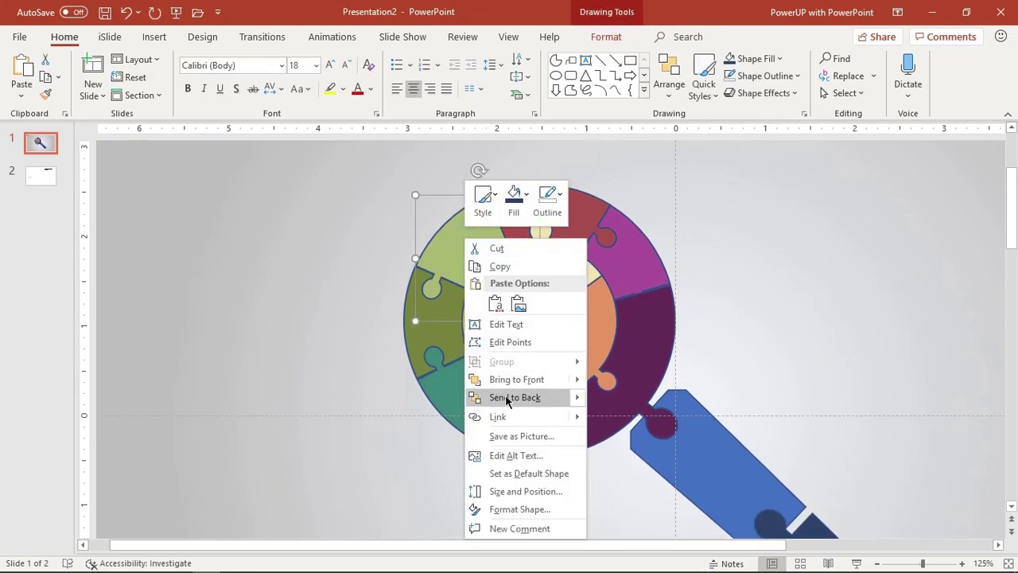
{"action": "left_click", "coordinate": [504, 398]}
{"action": "left_click", "coordinate": [420, 336]}
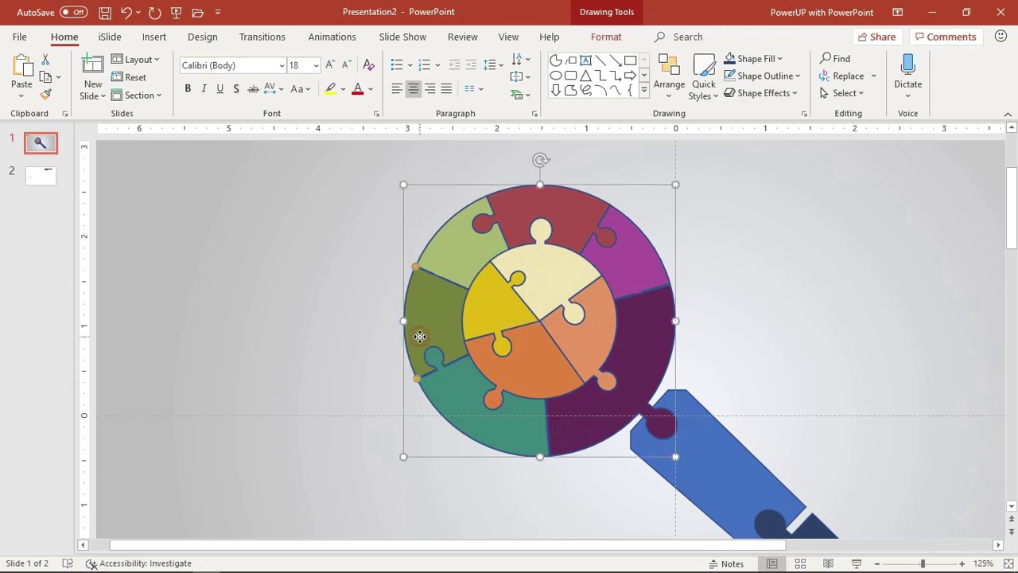
{"action": "right_click", "coordinate": [432, 329]}
{"action": "left_click", "coordinate": [461, 386]}
{"action": "left_click", "coordinate": [348, 440]}
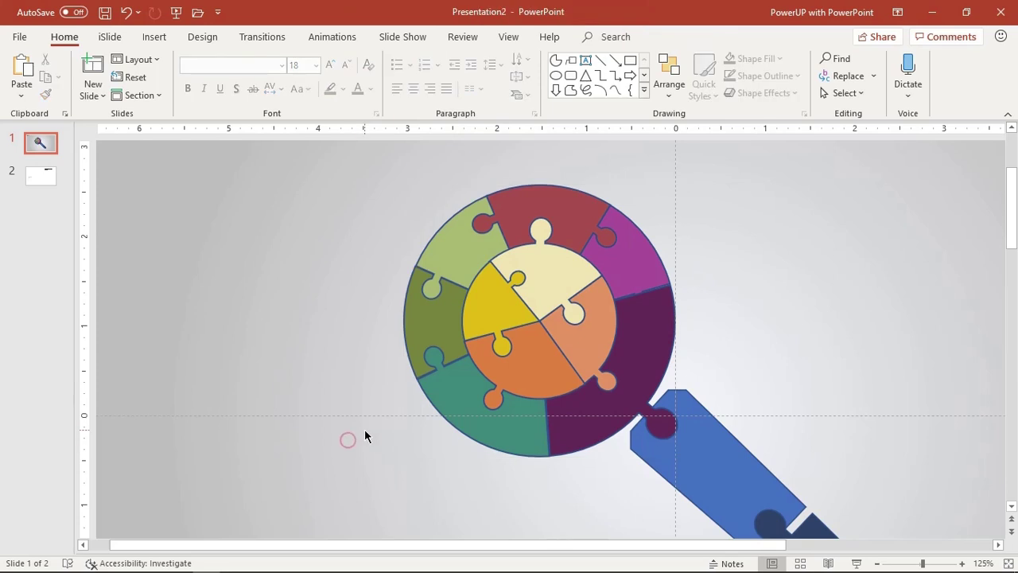
{"action": "scroll", "coordinate": [365, 430], "scroll_direction": "down", "scroll_amount": 1}
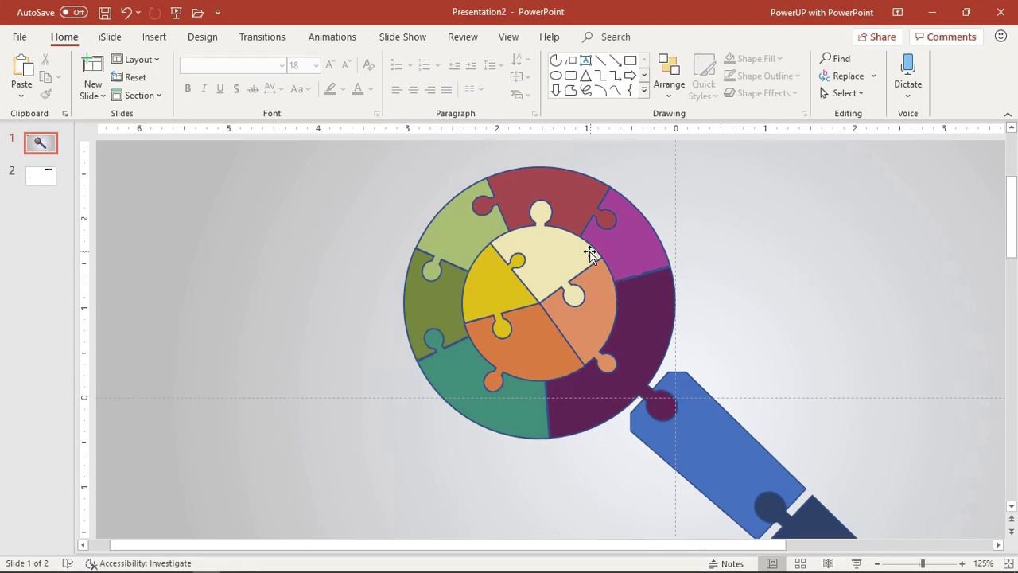
Bring the salmon inner piece to the front, keeping it in its slot
{"action": "left_click", "coordinate": [592, 319]}
{"action": "right_click", "coordinate": [591, 322]}
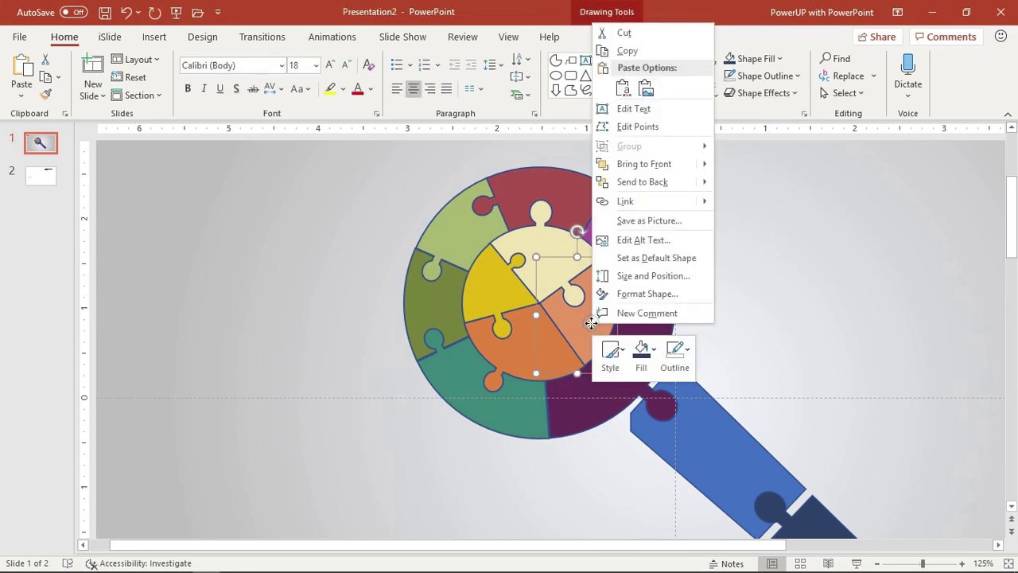
{"action": "left_click", "coordinate": [659, 188]}
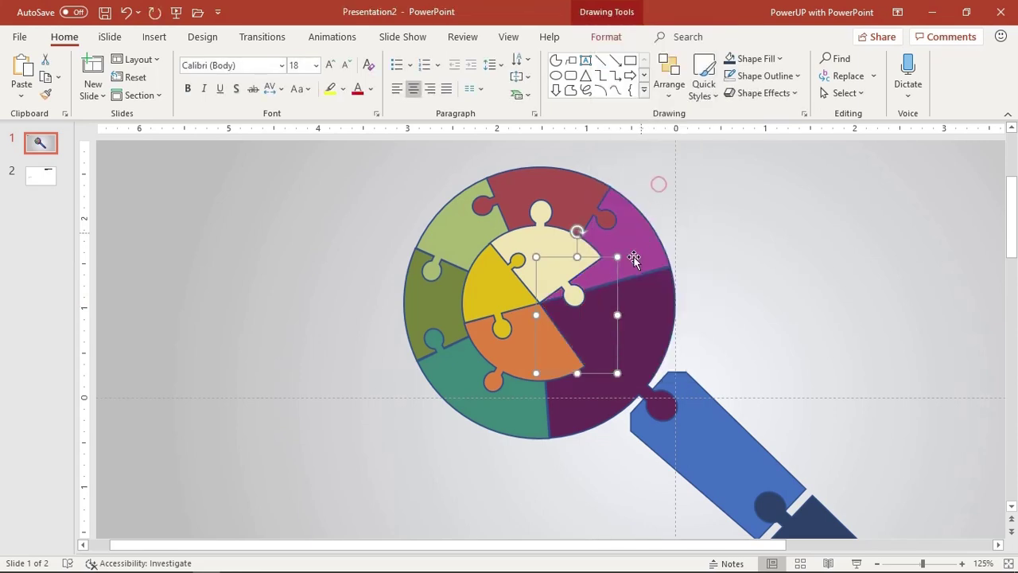
{"action": "left_click_drag", "start_coordinate": [606, 298], "coordinate": [610, 309]}
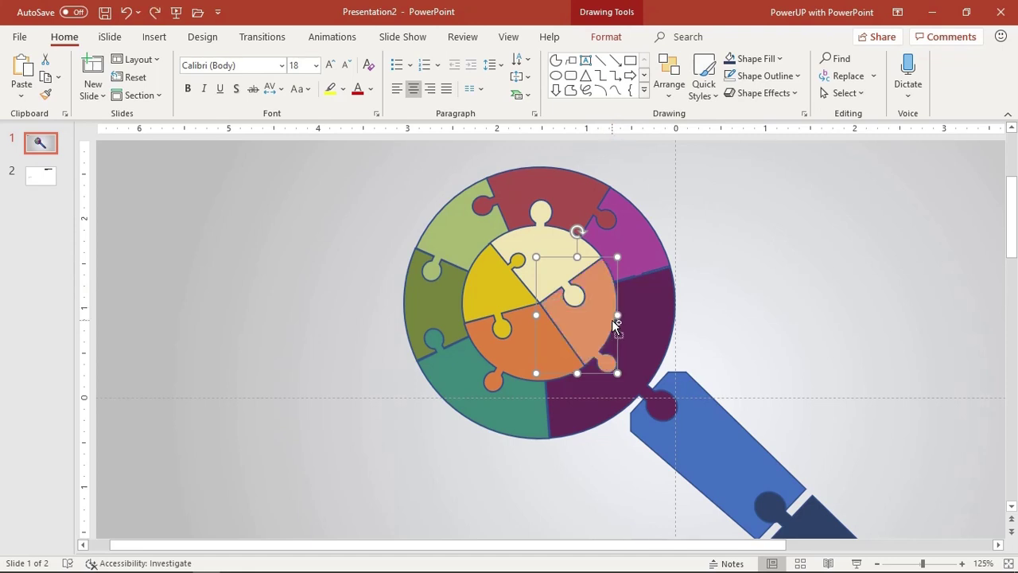
{"action": "right_click", "coordinate": [610, 308]}
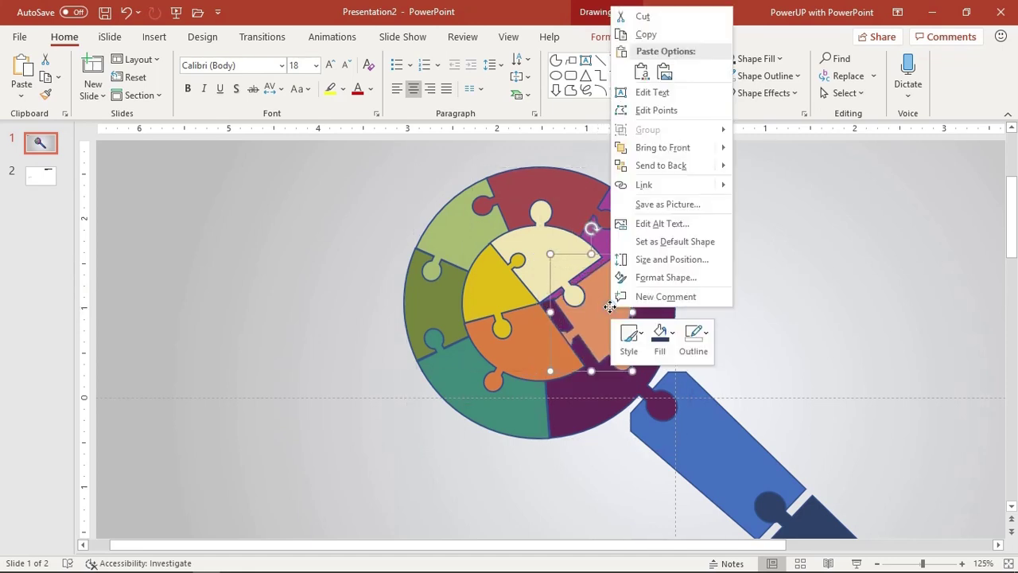
{"action": "left_click", "coordinate": [662, 150]}
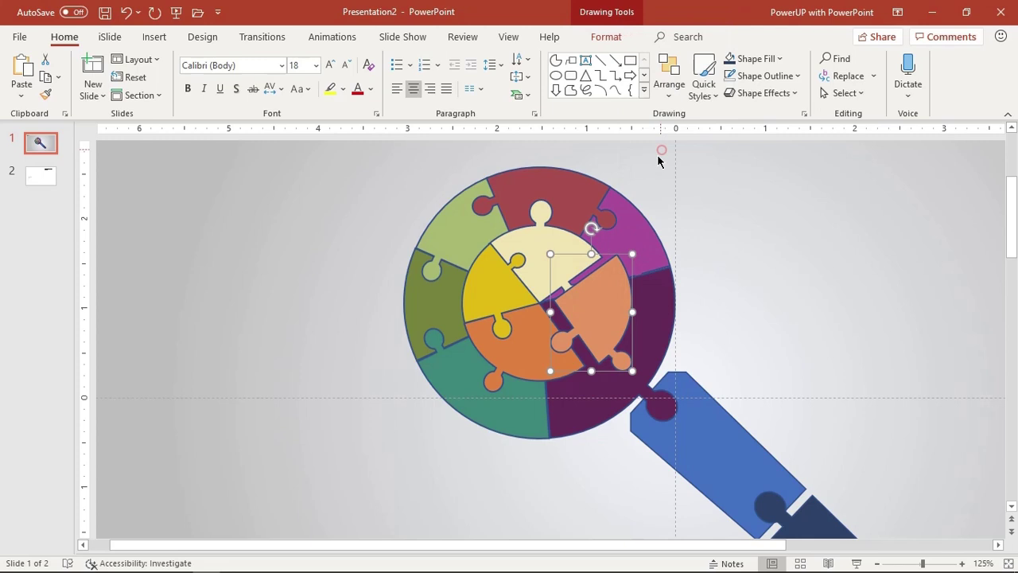
{"action": "left_click_drag", "start_coordinate": [600, 300], "coordinate": [585, 304]}
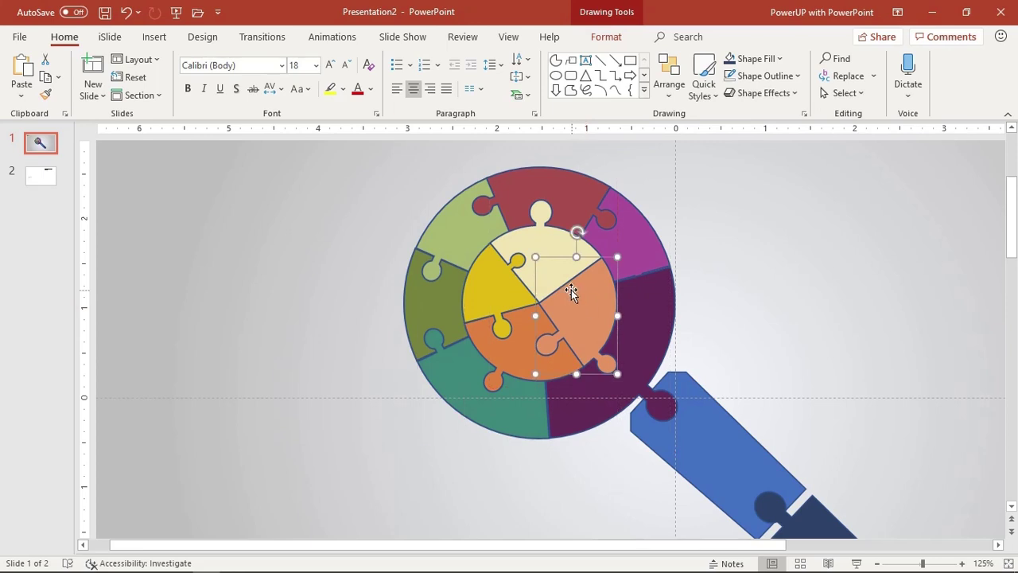
Bring the cream top piece and the yellow piece to the front
{"action": "left_click", "coordinate": [559, 246]}
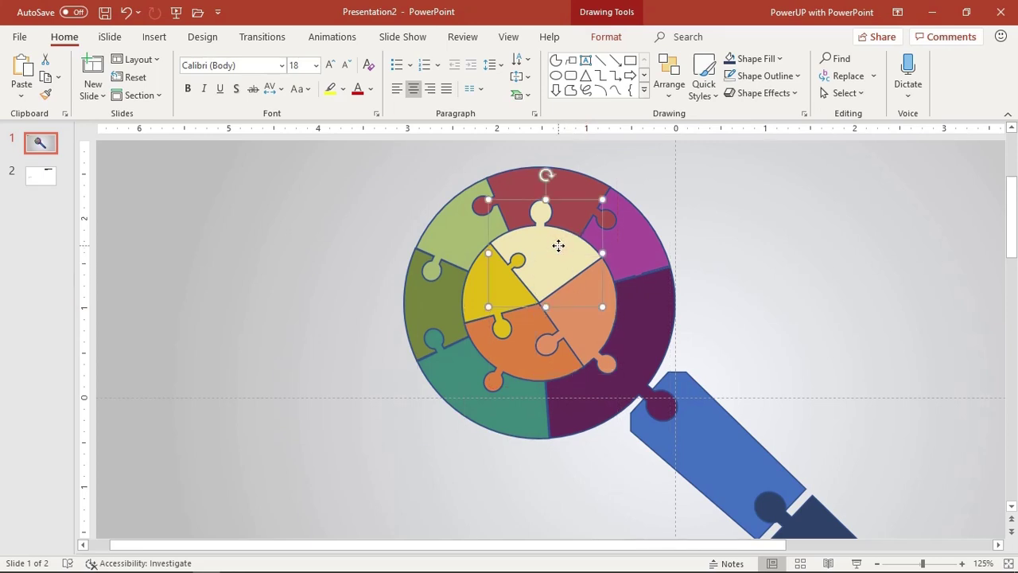
{"action": "right_click", "coordinate": [559, 245]}
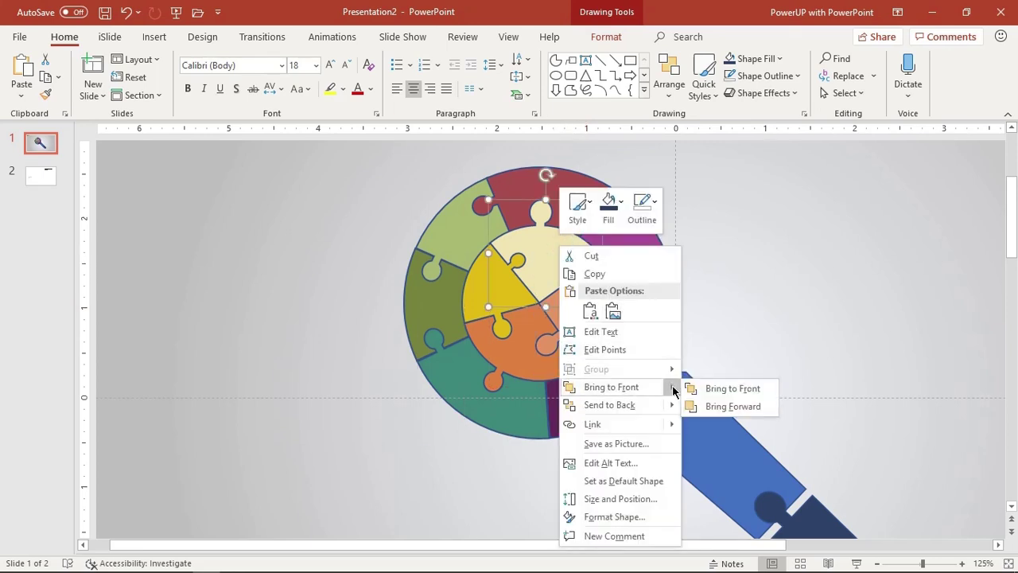
{"action": "left_click", "coordinate": [691, 396]}
{"action": "left_click", "coordinate": [478, 284]}
{"action": "right_click", "coordinate": [477, 284]}
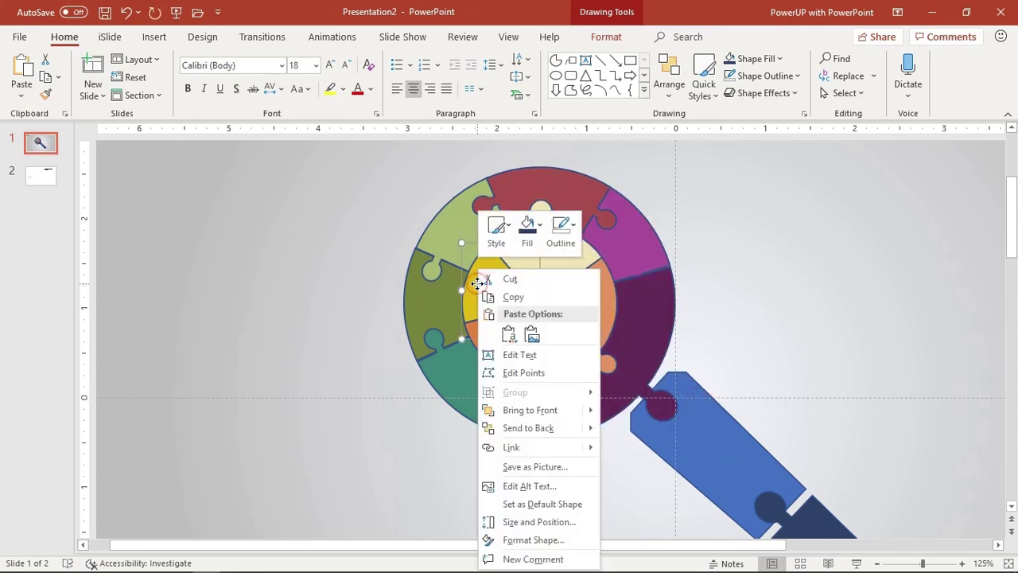
{"action": "left_click", "coordinate": [522, 409]}
{"action": "left_click", "coordinate": [340, 366]}
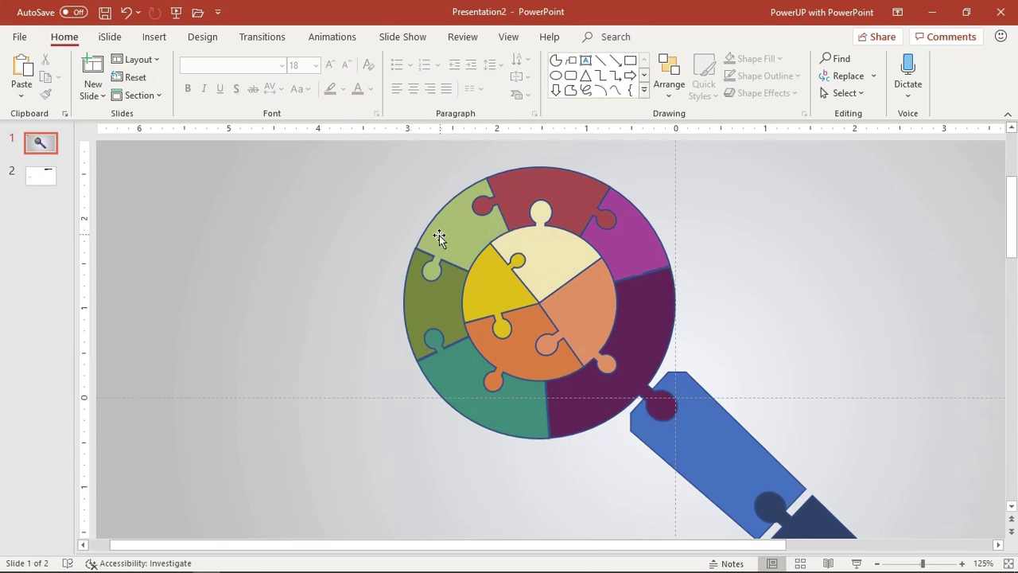
Zoom the slide to 150% and open the Insert shapes gallery
{"action": "scroll", "coordinate": [356, 291], "scroll_direction": "down", "scroll_amount": 2}
{"action": "scroll", "coordinate": [355, 291], "scroll_direction": "down", "scroll_amount": 2}
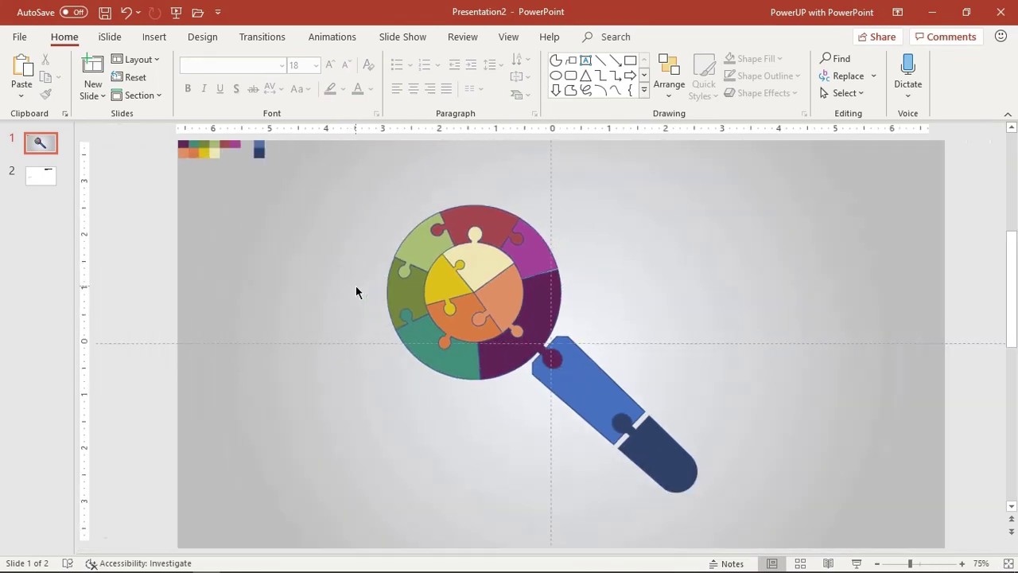
{"action": "scroll", "coordinate": [356, 288], "scroll_direction": "up", "scroll_amount": 2}
{"action": "scroll", "coordinate": [356, 288], "scroll_direction": "up", "scroll_amount": 2}
{"action": "scroll", "coordinate": [356, 288], "scroll_direction": "up", "scroll_amount": 2}
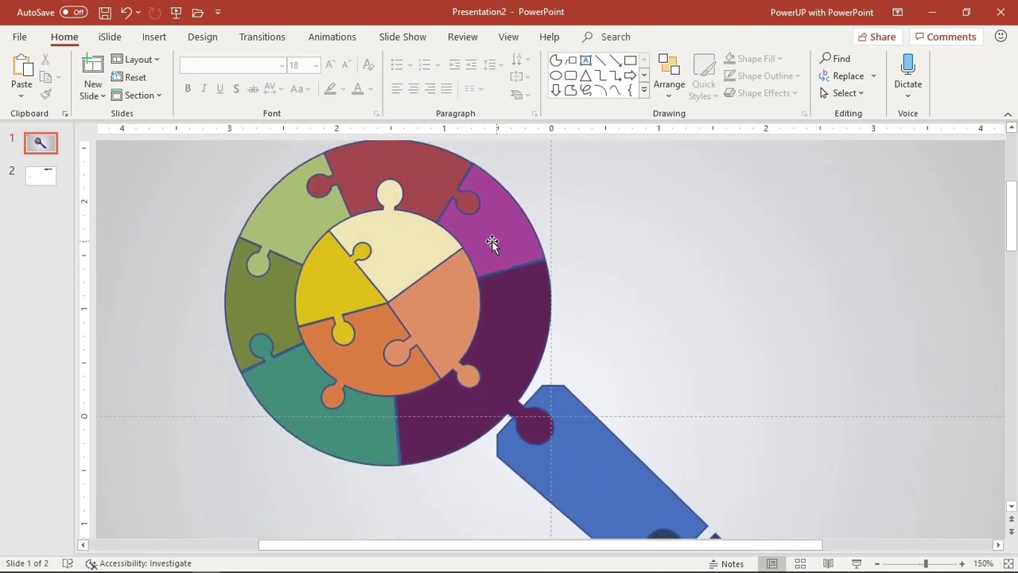
{"action": "left_click", "coordinate": [153, 38]}
{"action": "left_click", "coordinate": [239, 95]}
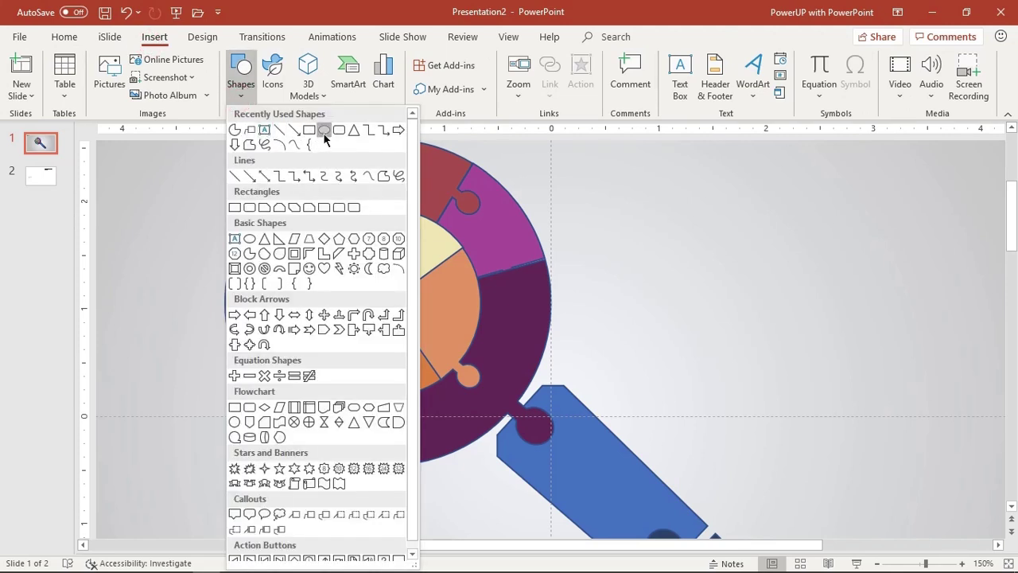
Draw a small circle and a 0.08"-wide rectangle, then union them into a keyhole
{"action": "left_click", "coordinate": [324, 129]}
{"action": "left_click_drag", "start_coordinate": [592, 230], "coordinate": [613, 252]}
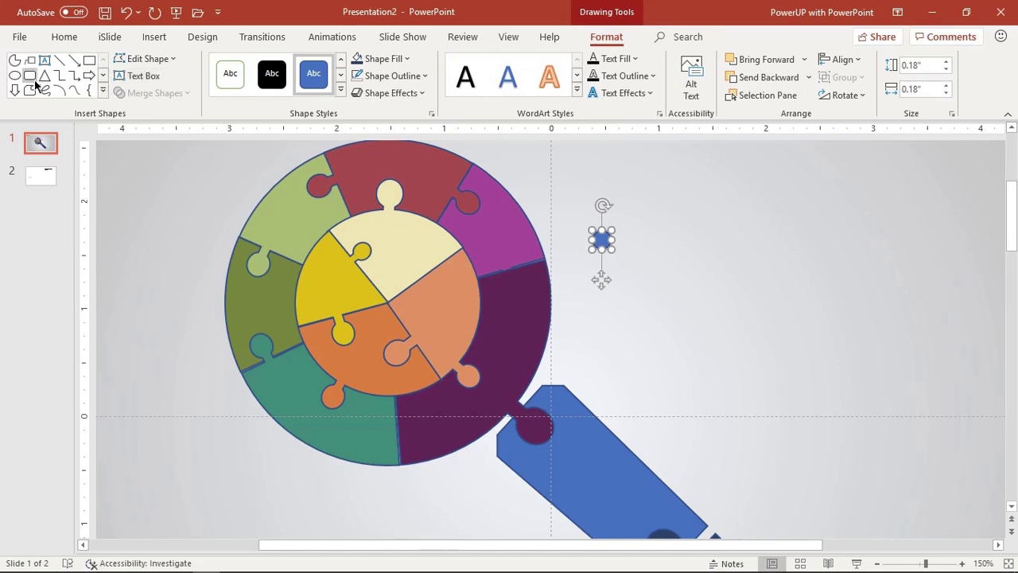
{"action": "left_click", "coordinate": [90, 60]}
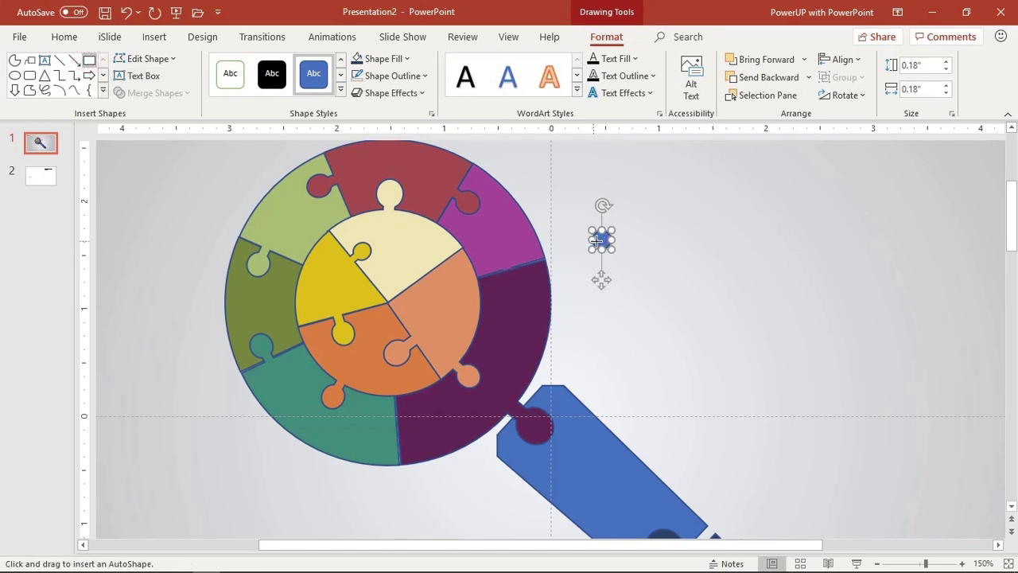
{"action": "left_click_drag", "start_coordinate": [593, 239], "coordinate": [609, 259]}
{"action": "left_click", "coordinate": [643, 273]}
{"action": "left_click", "coordinate": [603, 248]}
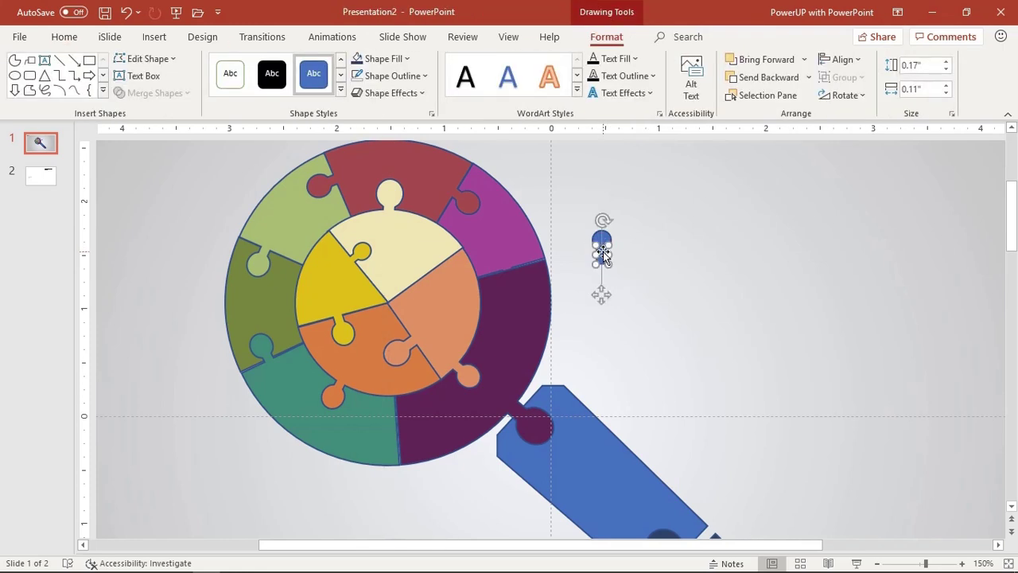
{"action": "scroll", "coordinate": [590, 300], "scroll_direction": "up", "scroll_amount": 5, "text": "ctrl"}
{"action": "left_click_drag", "start_coordinate": [568, 340], "coordinate": [554, 335]}
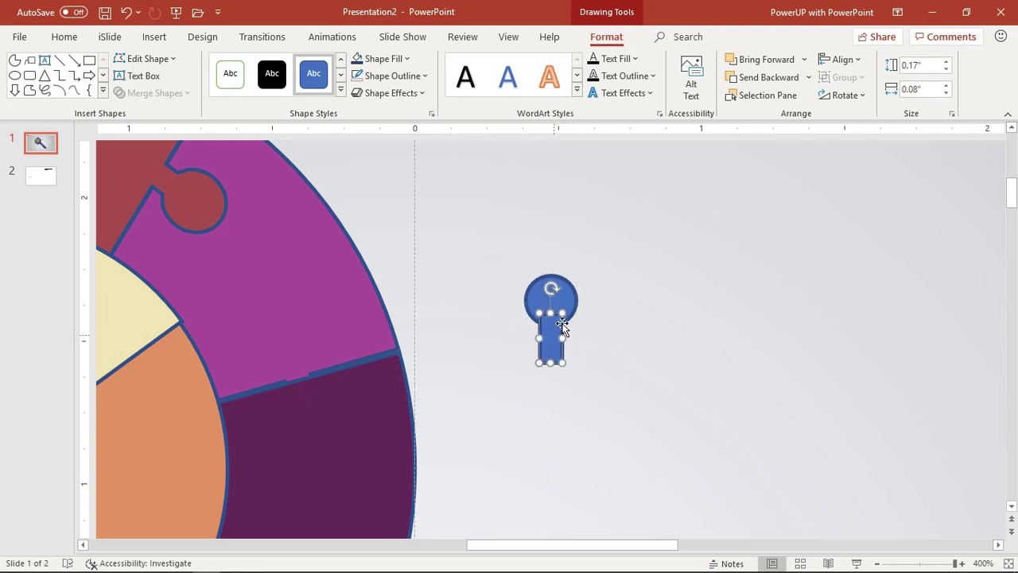
{"action": "left_click", "coordinate": [561, 306]}
{"action": "left_click", "coordinate": [557, 344], "text": "shift"}
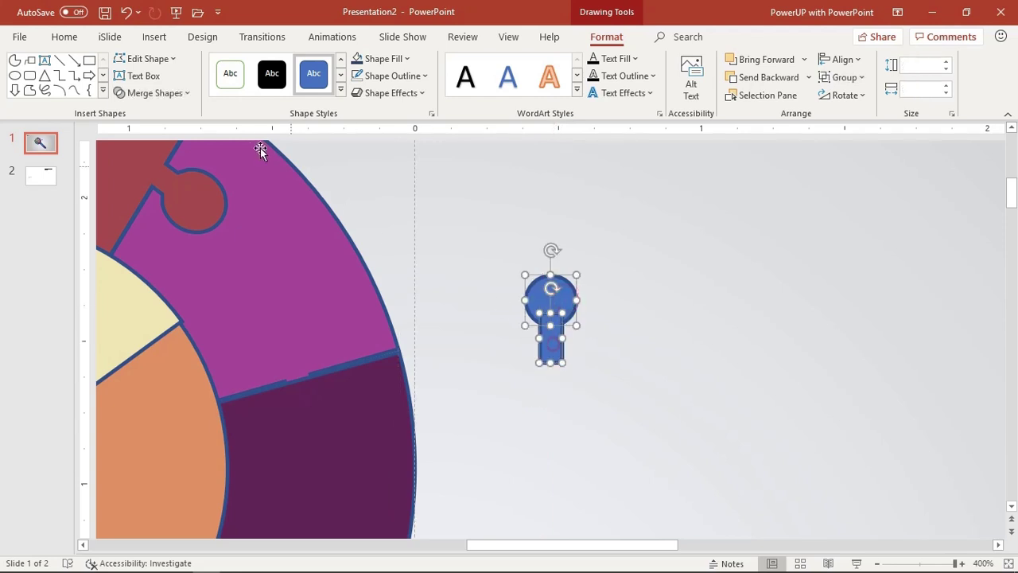
{"action": "left_click", "coordinate": [159, 93]}
{"action": "left_click", "coordinate": [158, 110]}
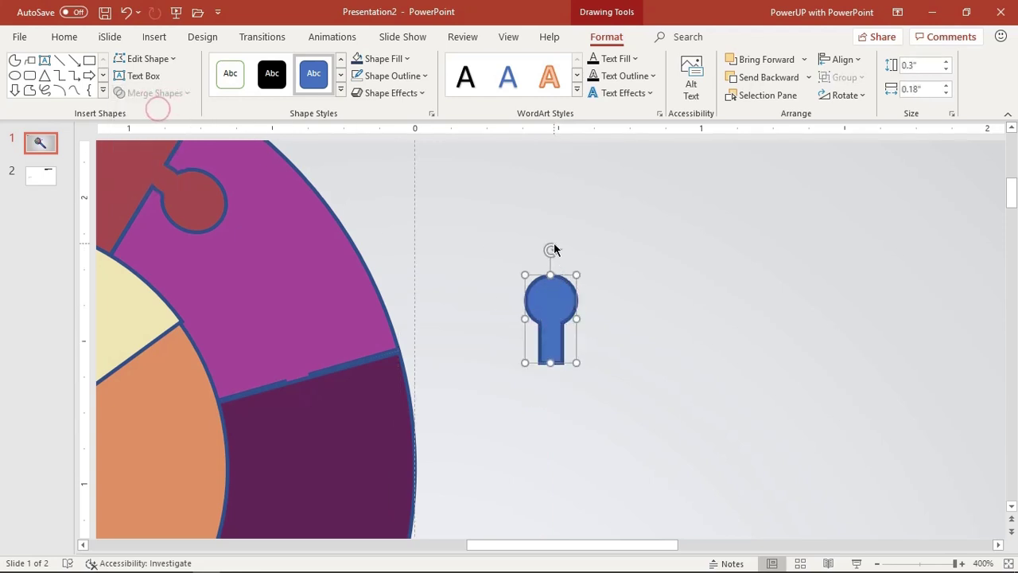
Rotate the keyhole onto the orange piece's edge and union it into that piece
{"action": "mouse_move", "coordinate": [553, 245]}
{"action": "left_mouse_down"}
{"action": "mouse_move", "coordinate": [601, 296]}
{"action": "mouse_move", "coordinate": [253, 337]}
{"action": "left_mouse_up"}
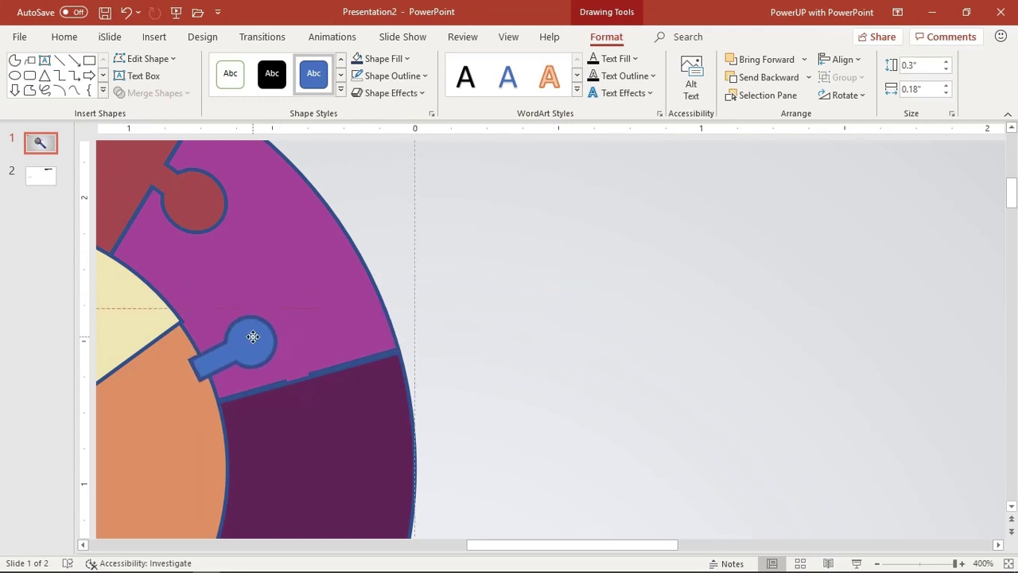
{"action": "left_click_drag", "start_coordinate": [248, 348], "coordinate": [234, 350]}
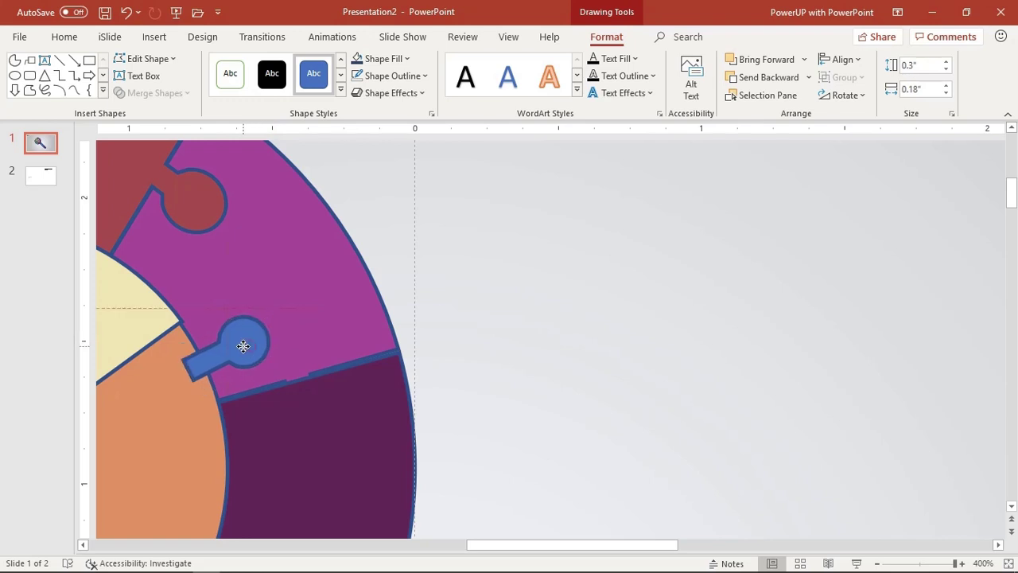
{"action": "scroll", "coordinate": [238, 354], "scroll_direction": "down", "scroll_amount": 5}
{"action": "scroll", "coordinate": [560, 385], "scroll_direction": "down", "scroll_amount": 5}
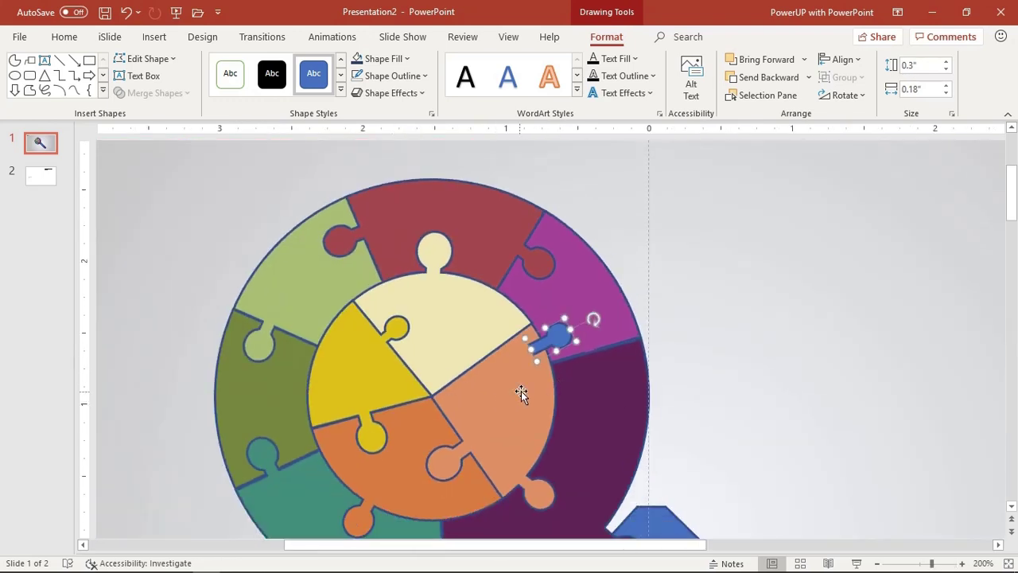
{"action": "left_click", "coordinate": [522, 389], "text": "shift"}
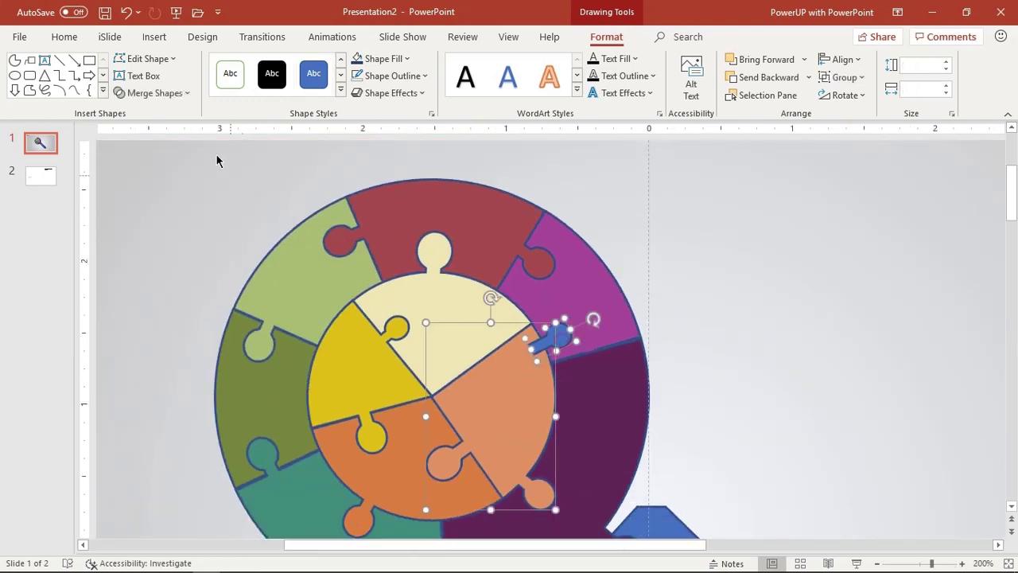
{"action": "left_click", "coordinate": [179, 93]}
{"action": "left_click", "coordinate": [152, 110]}
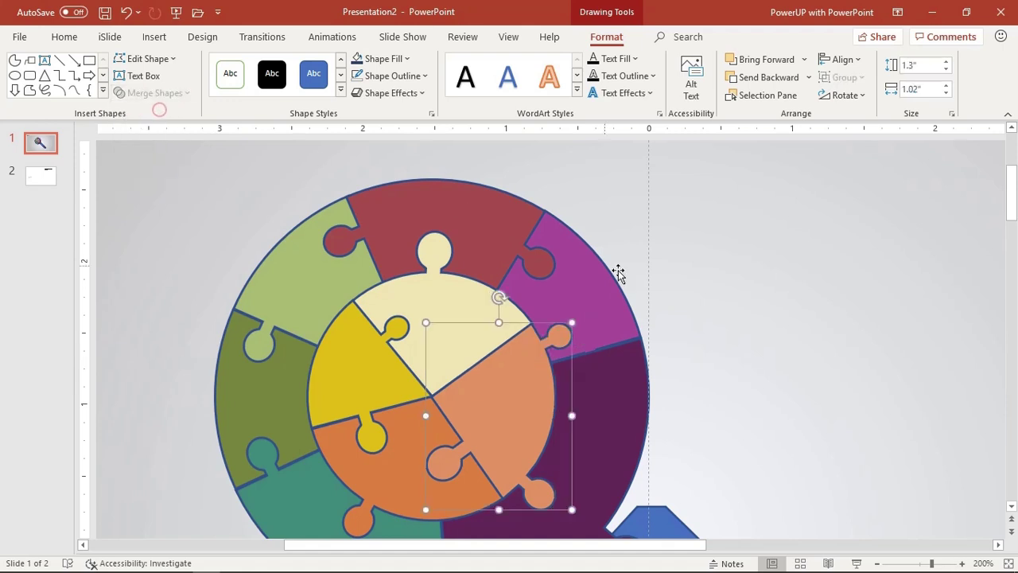
{"action": "left_click", "coordinate": [775, 292]}
{"action": "scroll", "coordinate": [776, 291], "scroll_direction": "down", "scroll_amount": 5}
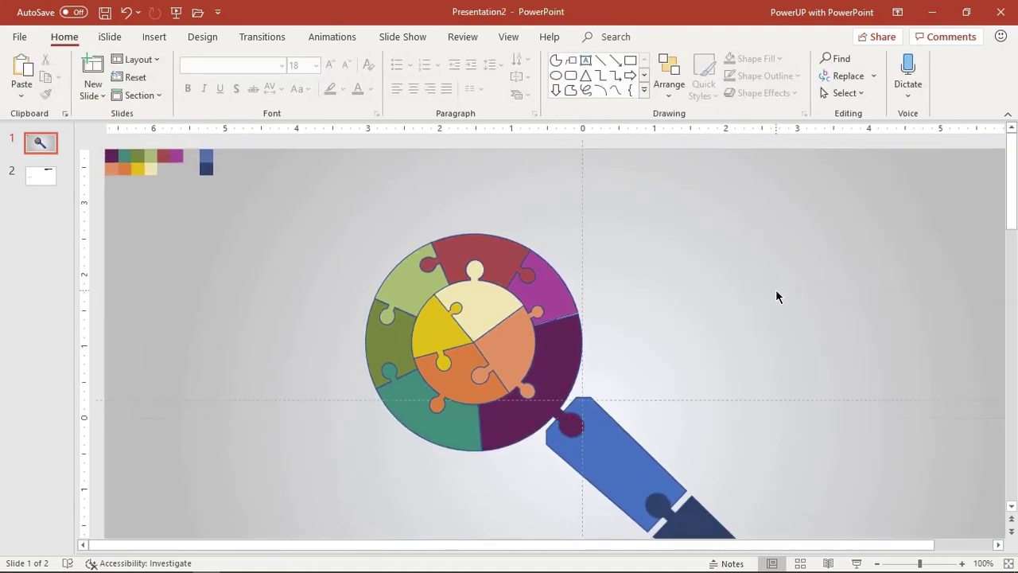
Give all magnifier shapes a white 4½ pt outline
{"action": "scroll", "coordinate": [775, 289], "scroll_direction": "down", "scroll_amount": 2}
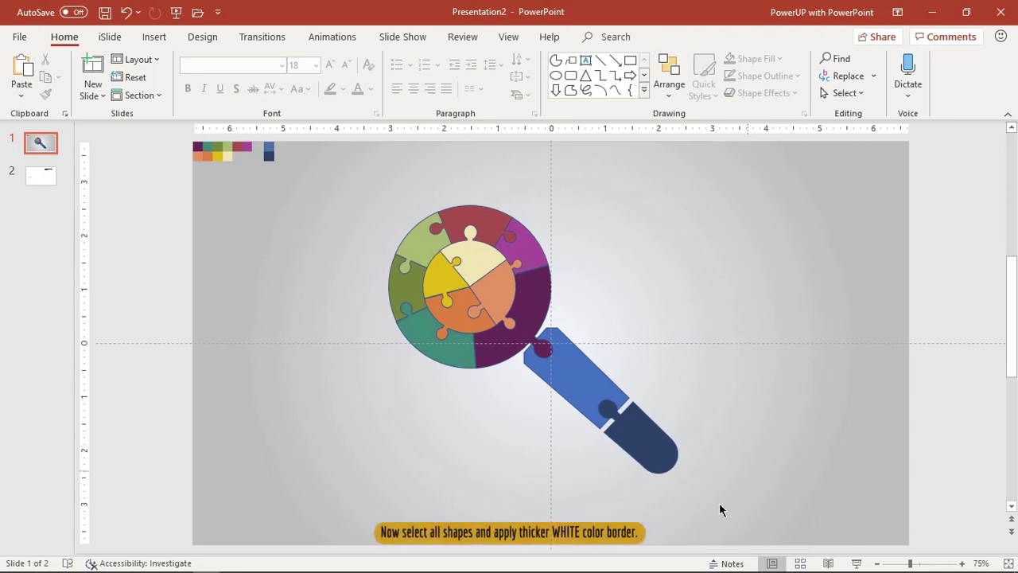
{"action": "left_click_drag", "start_coordinate": [719, 503], "coordinate": [342, 187]}
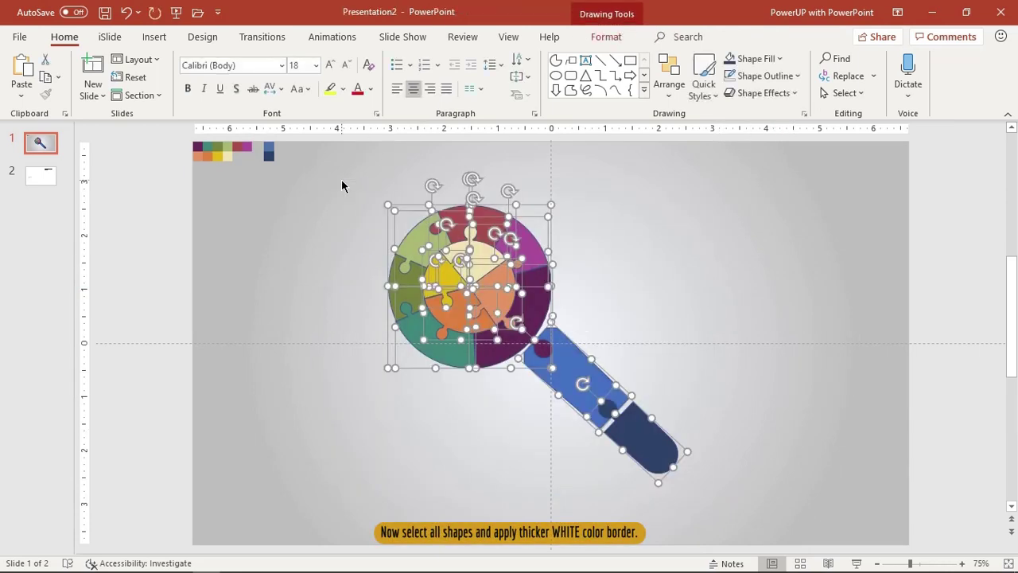
{"action": "left_click", "coordinate": [595, 38]}
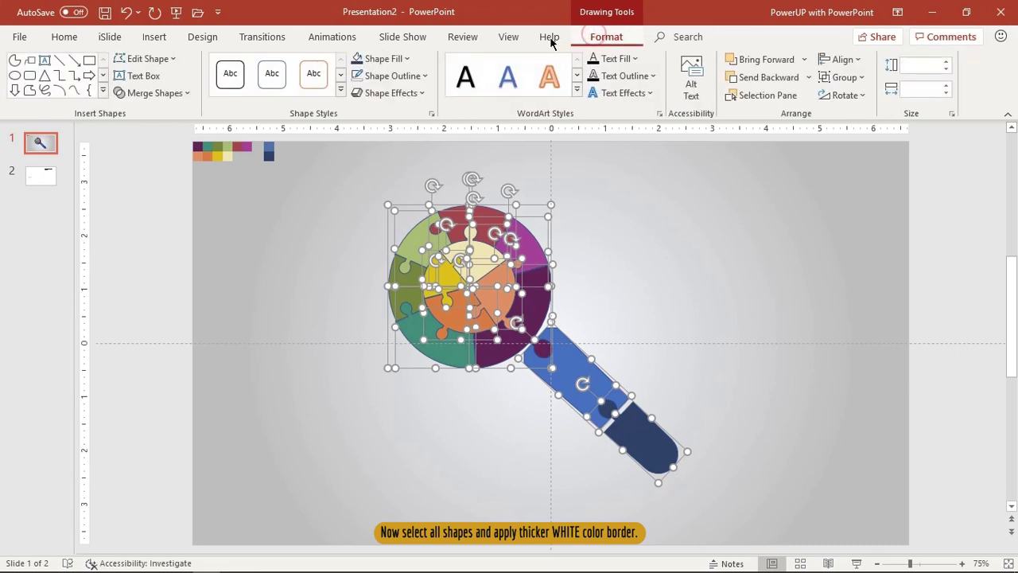
{"action": "left_click", "coordinate": [424, 75]}
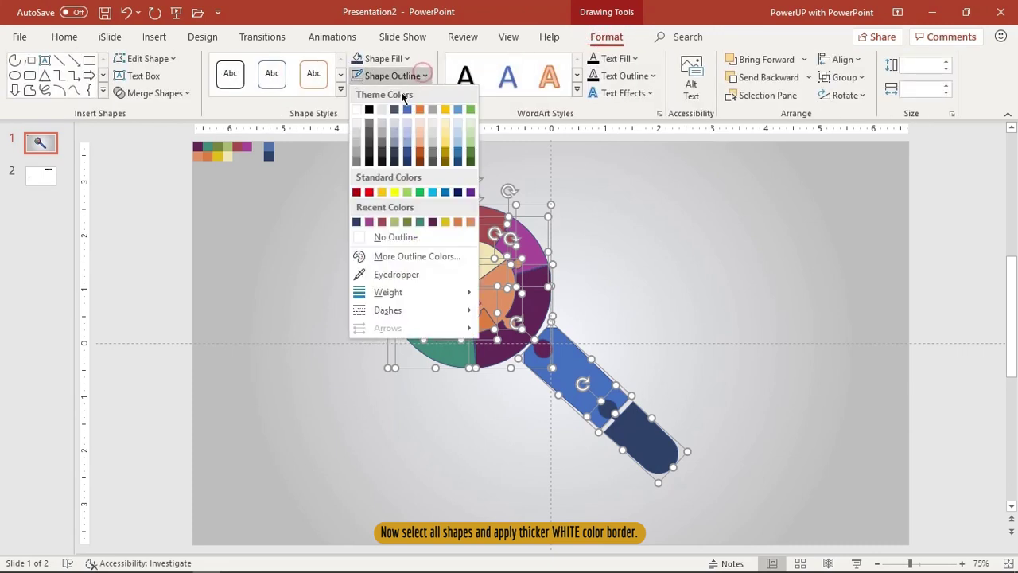
{"action": "left_click", "coordinate": [353, 108]}
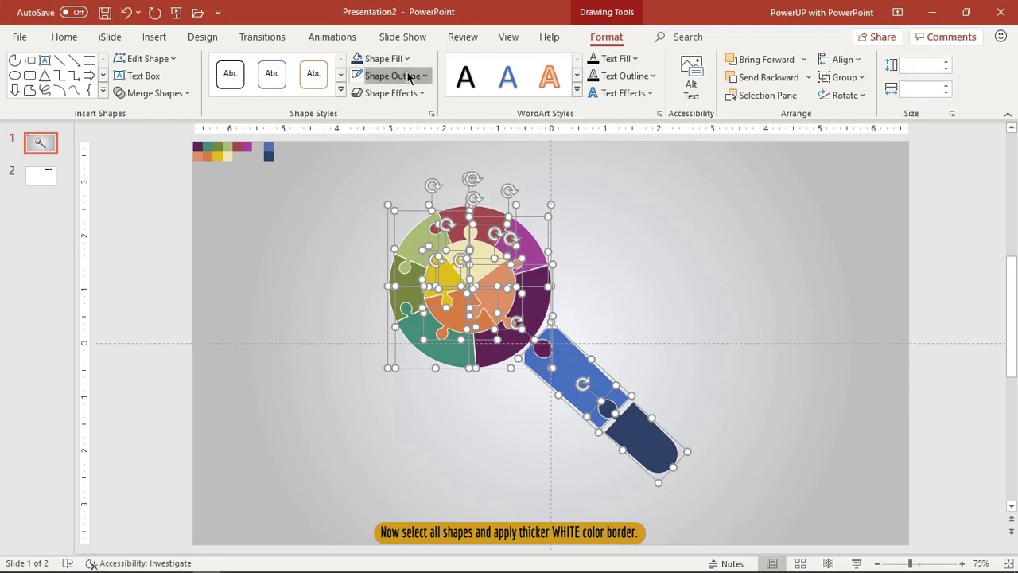
{"action": "left_click", "coordinate": [396, 76]}
{"action": "mouse_move", "coordinate": [390, 292]}
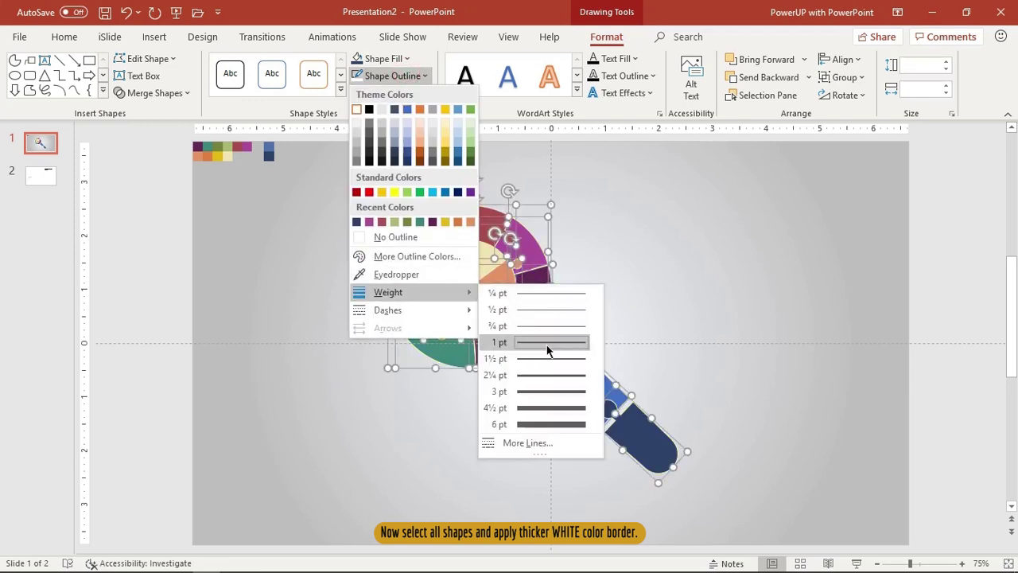
{"action": "left_click", "coordinate": [544, 408]}
{"action": "left_click", "coordinate": [742, 337]}
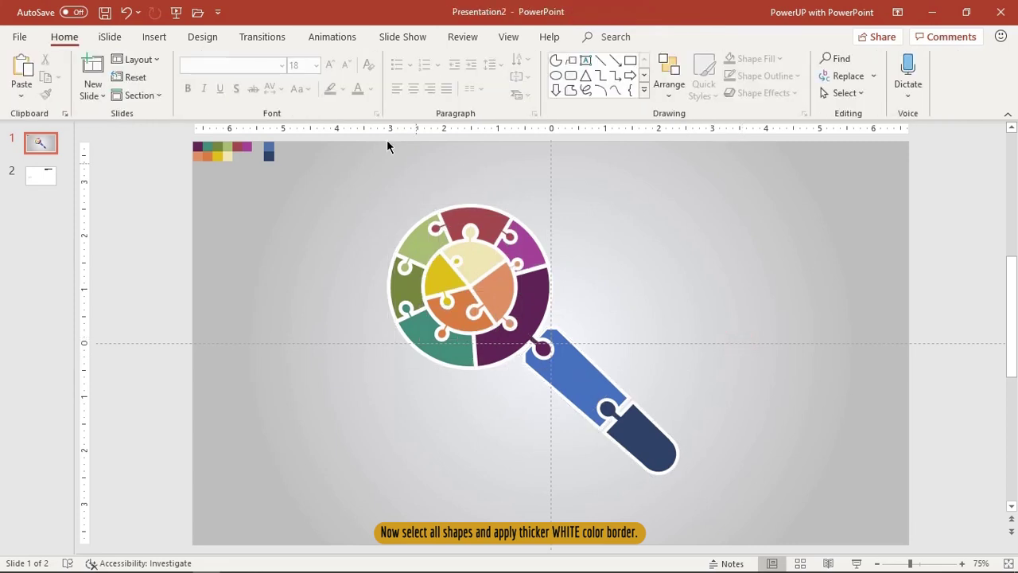
Reduce the outline weight of all magnifier shapes to 3 pt
{"action": "left_click_drag", "start_coordinate": [348, 183], "coordinate": [751, 499]}
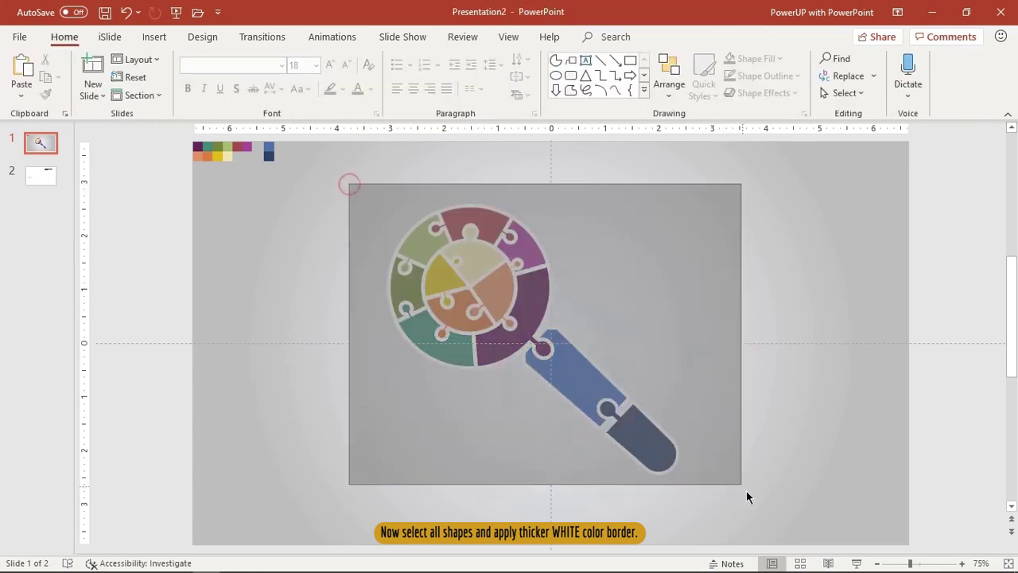
{"action": "left_click", "coordinate": [392, 76]}
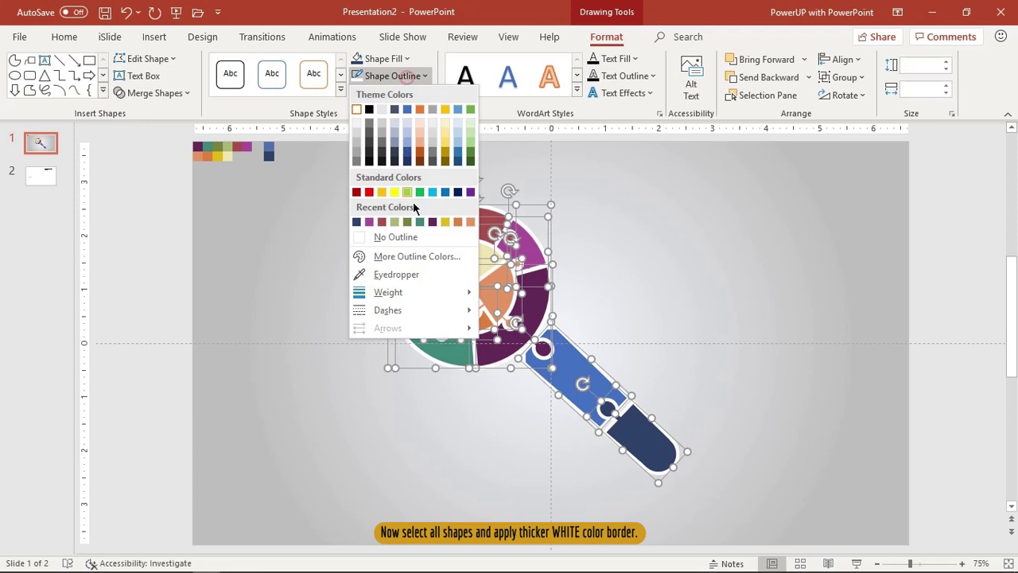
{"action": "mouse_move", "coordinate": [389, 292]}
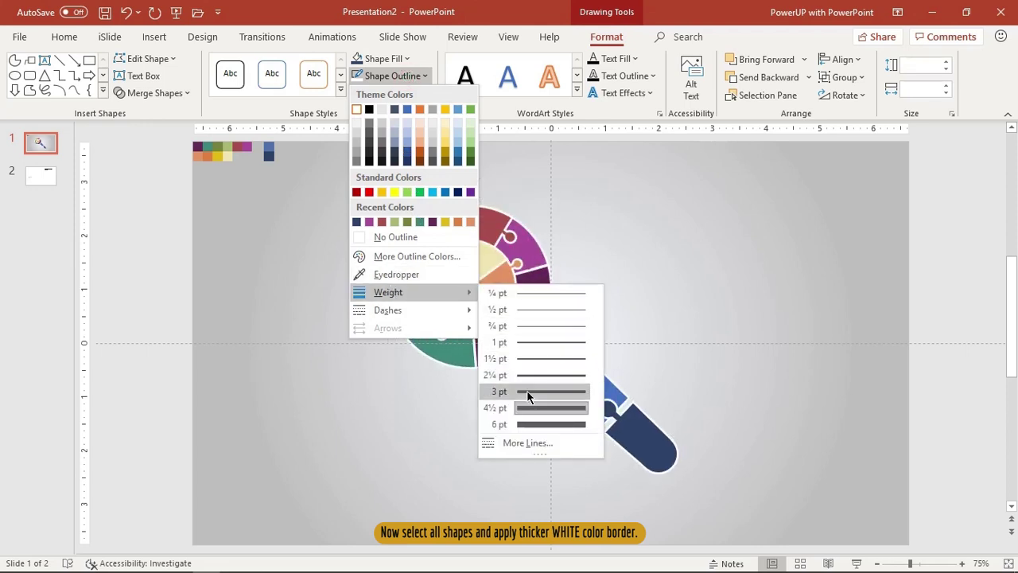
{"action": "left_click", "coordinate": [528, 390]}
{"action": "left_click", "coordinate": [676, 302]}
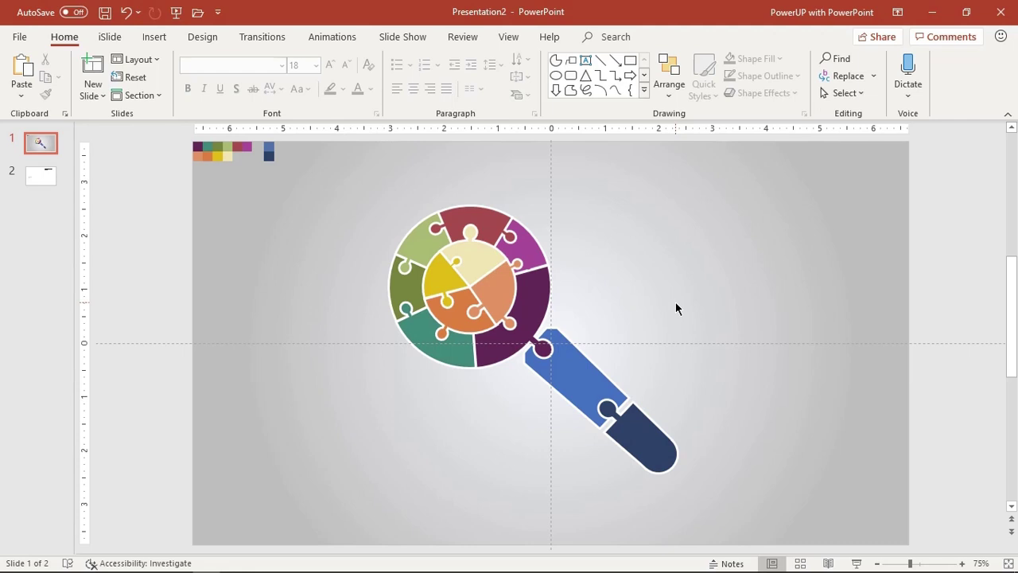
{"action": "scroll", "coordinate": [675, 303], "scroll_direction": "up", "scroll_amount": 3}
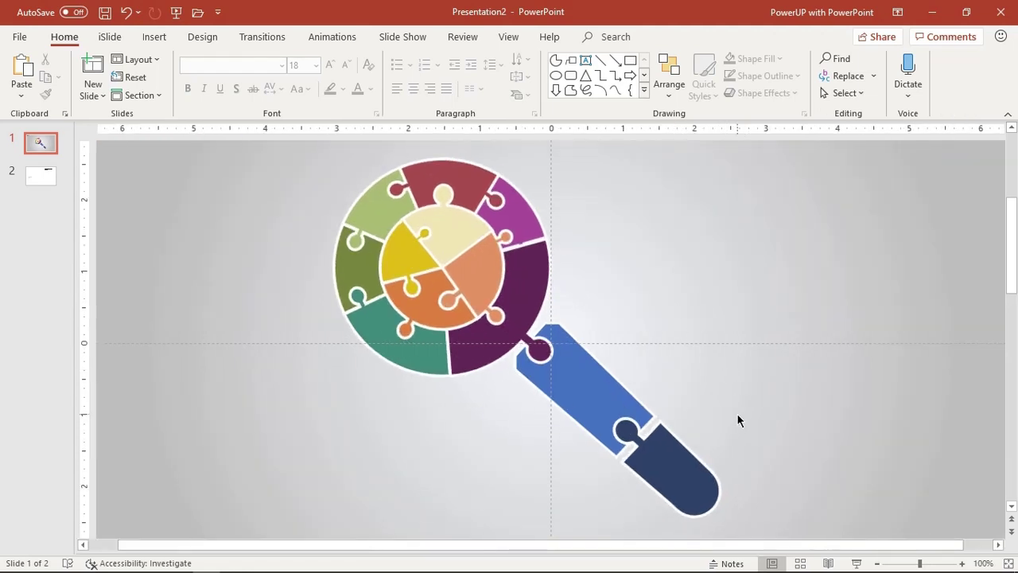
Draw a diagonal line up-right from the blue handle, then a 0.61" horizontal line
{"action": "left_click", "coordinate": [153, 36]}
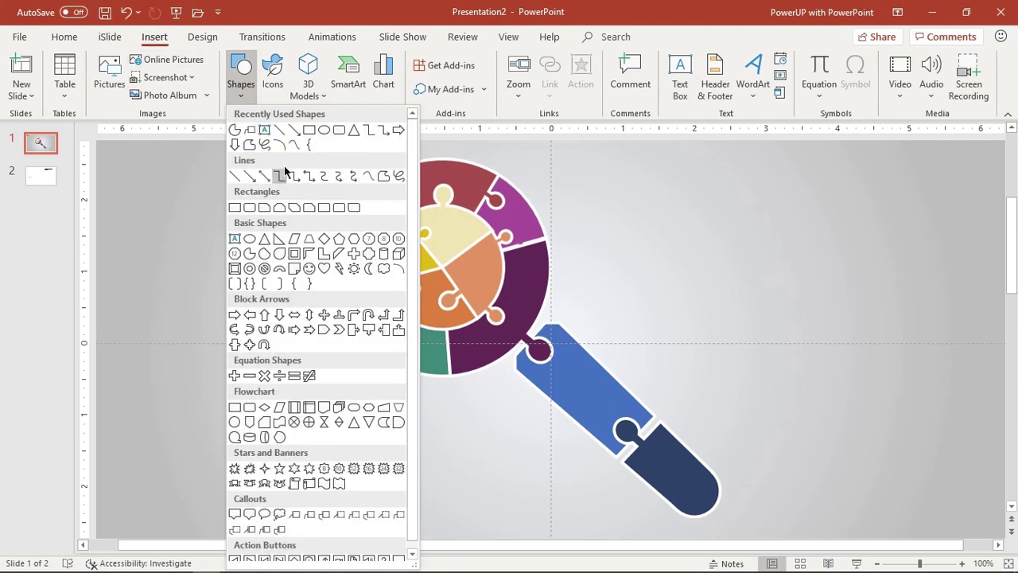
{"action": "left_click", "coordinate": [238, 179]}
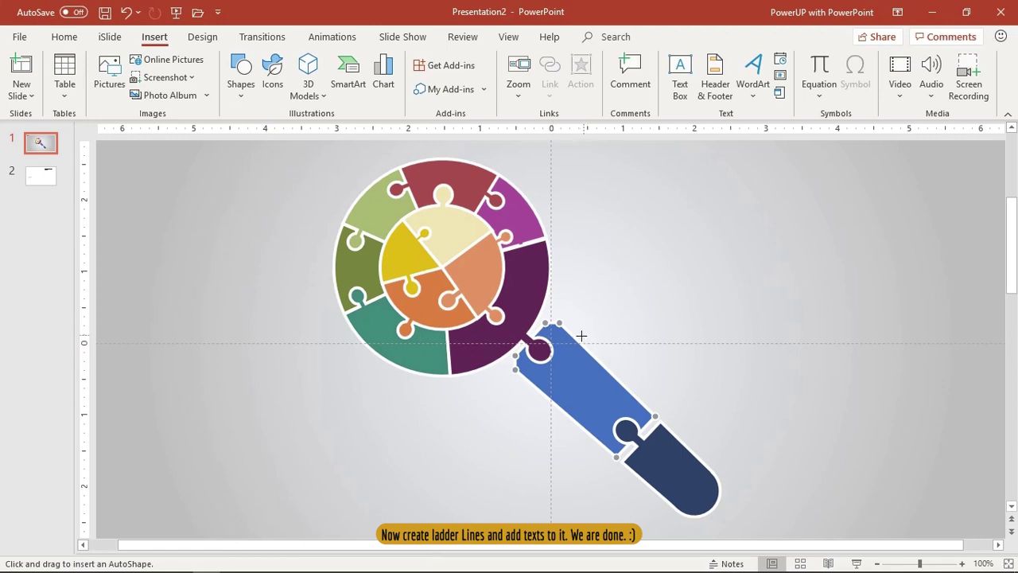
{"action": "left_click_drag", "start_coordinate": [601, 364], "coordinate": [657, 303]}
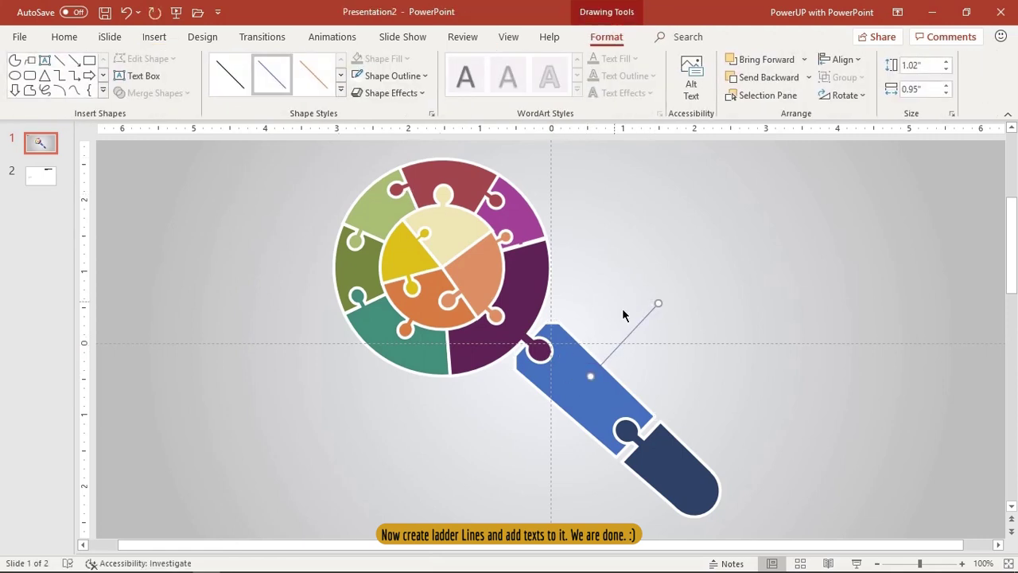
{"action": "left_click", "coordinate": [726, 355]}
{"action": "left_click", "coordinate": [646, 323]}
{"action": "mouse_move", "coordinate": [626, 388]}
{"action": "left_mouse_down"}
{"action": "mouse_move", "coordinate": [700, 388]}
{"action": "mouse_move", "coordinate": [716, 302]}
{"action": "mouse_move", "coordinate": [702, 303]}
{"action": "left_mouse_up"}
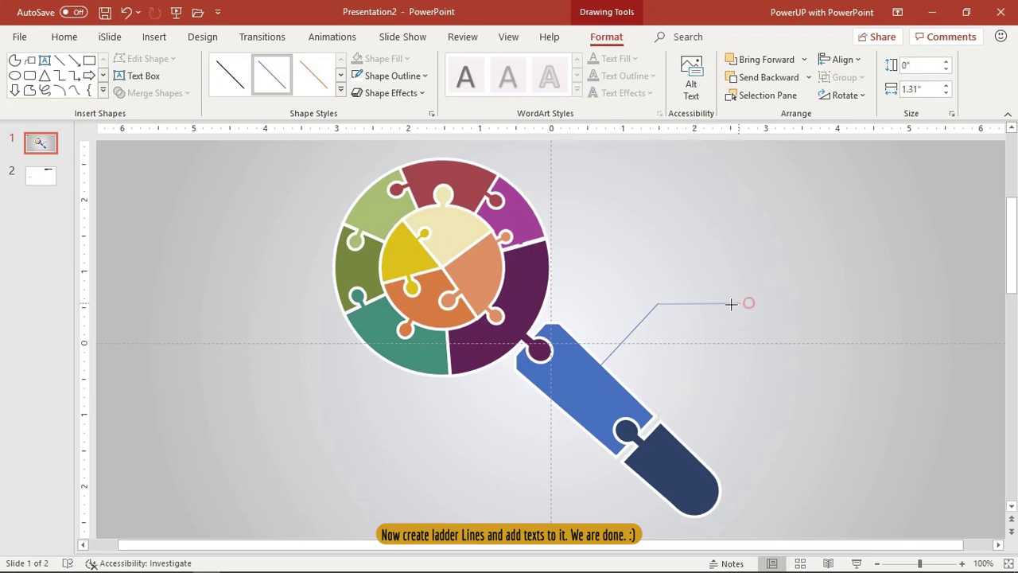
{"action": "left_click", "coordinate": [686, 325]}
{"action": "left_click", "coordinate": [676, 303]}
{"action": "left_click", "coordinate": [676, 318]}
Draw a small 0.31" circle at the leader line's end and set it to No Fill
{"action": "left_click", "coordinate": [155, 39]}
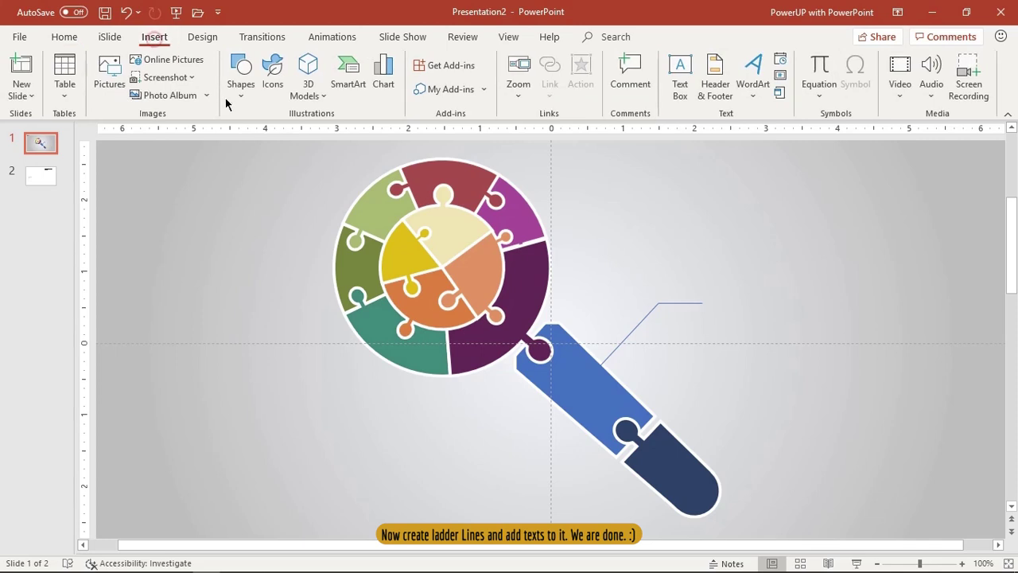
{"action": "left_click", "coordinate": [240, 86]}
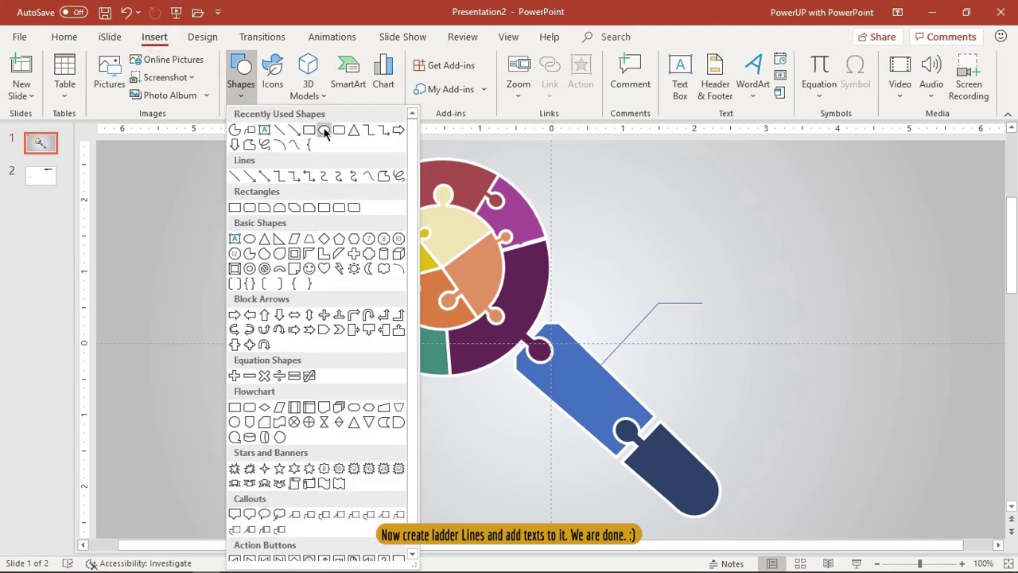
{"action": "left_click", "coordinate": [323, 131]}
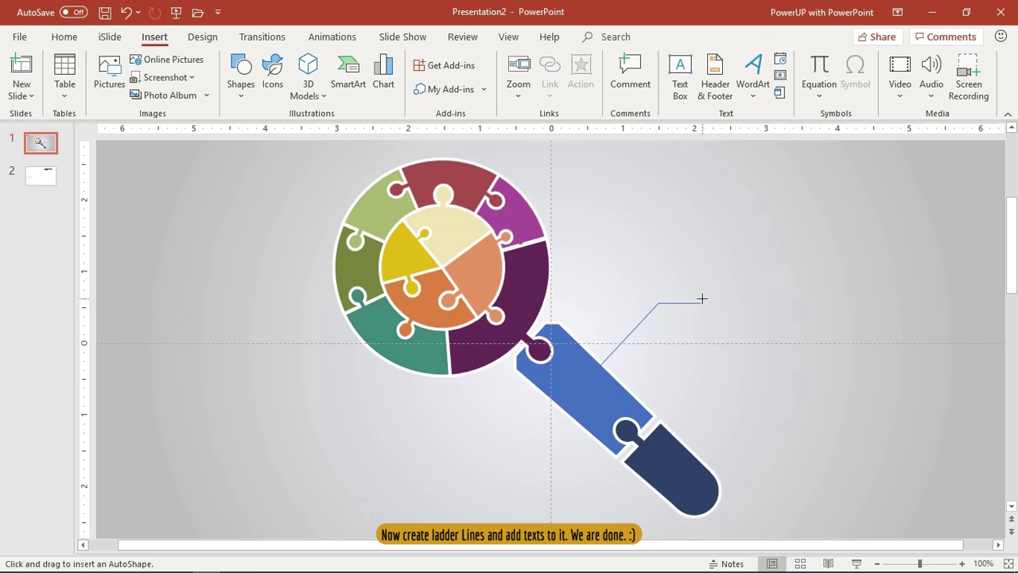
{"action": "mouse_move", "coordinate": [702, 296]}
{"action": "left_mouse_down"}
{"action": "mouse_move", "coordinate": [723, 319]}
{"action": "mouse_move", "coordinate": [712, 305]}
{"action": "left_mouse_up"}
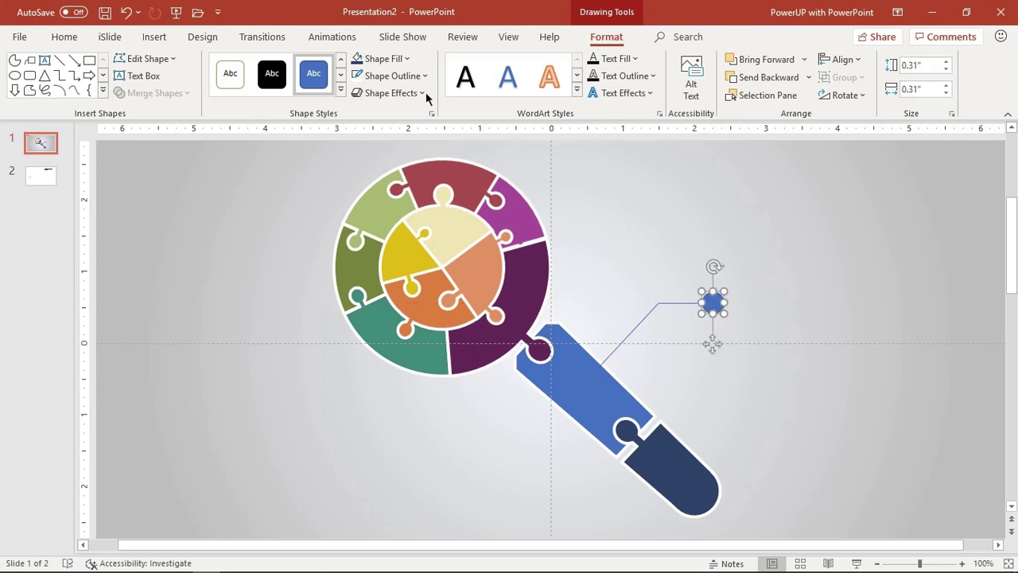
{"action": "left_click", "coordinate": [397, 61]}
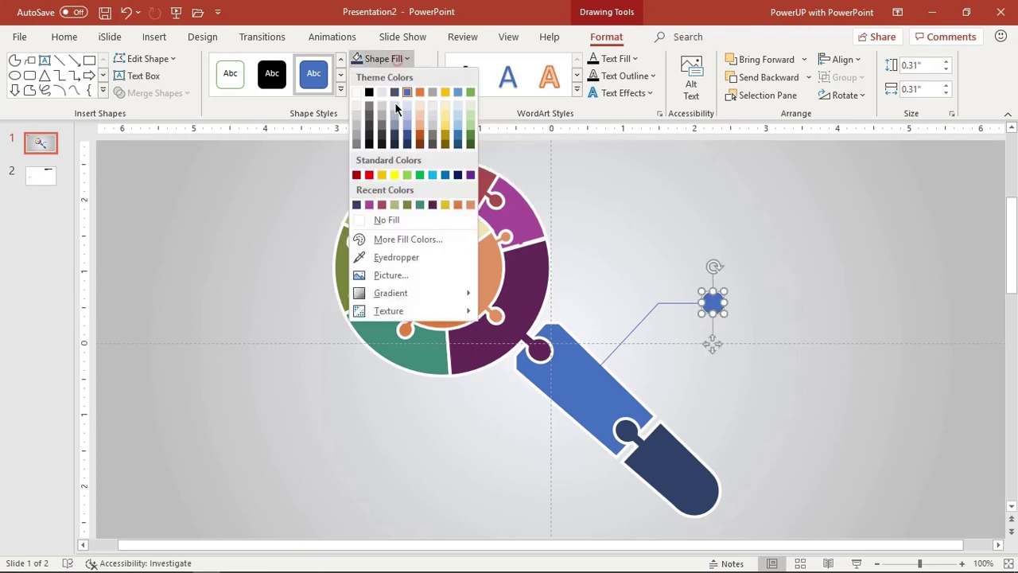
{"action": "left_click", "coordinate": [392, 221]}
{"action": "left_click", "coordinate": [776, 391]}
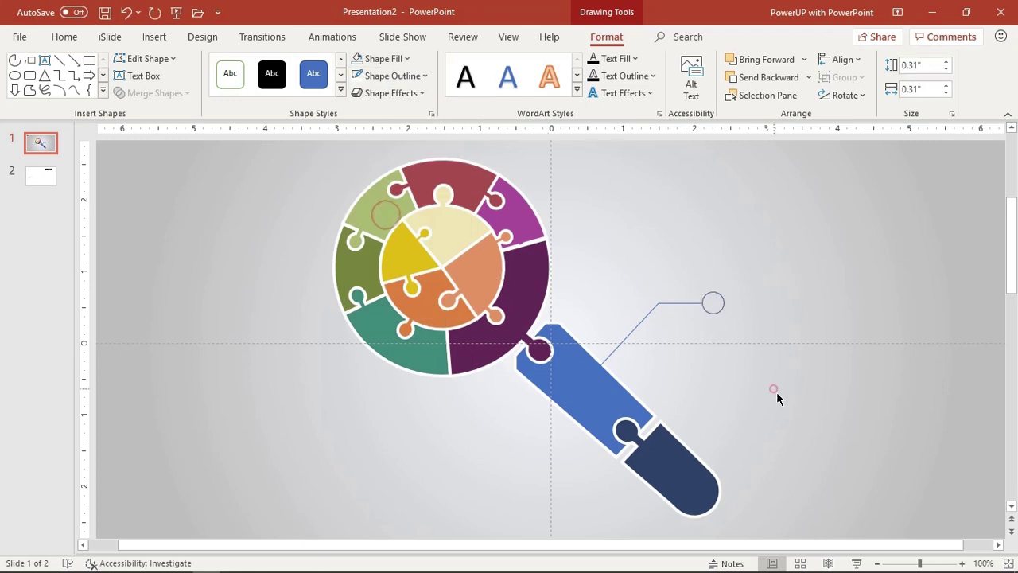
Give the callout connector line a Square Dot dash style
{"action": "left_click", "coordinate": [650, 322]}
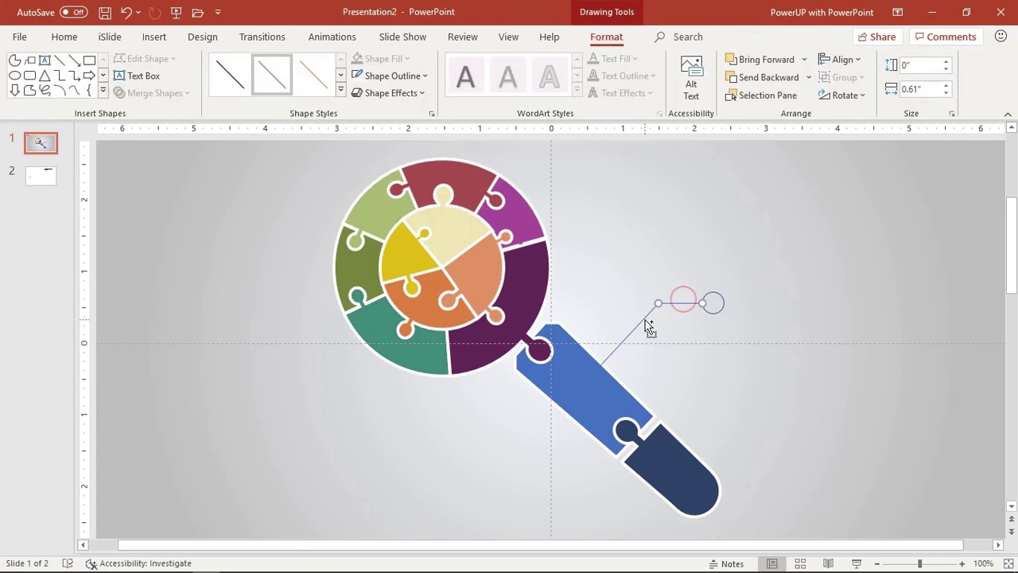
{"action": "left_click", "coordinate": [422, 76]}
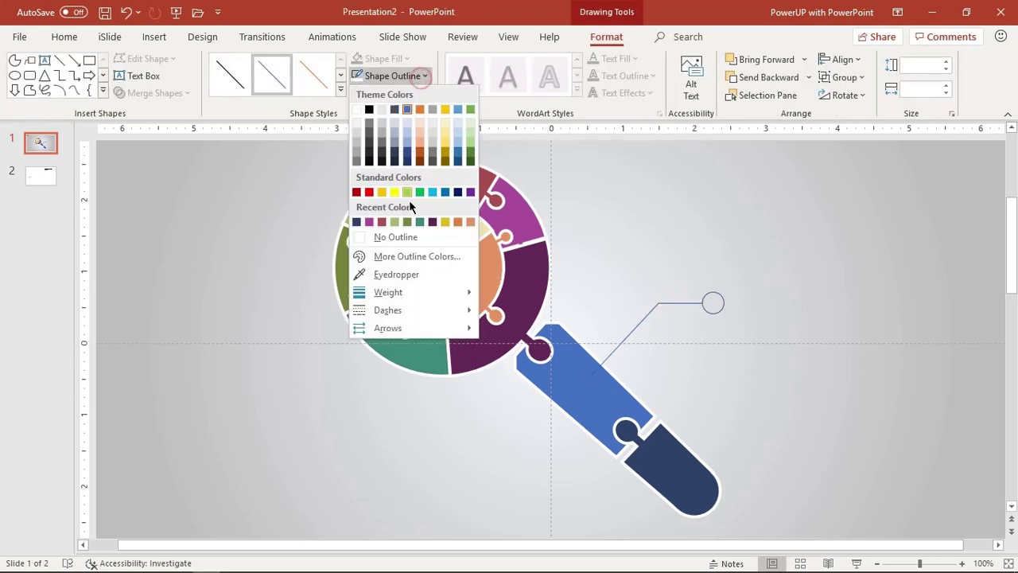
{"action": "mouse_move", "coordinate": [396, 310]}
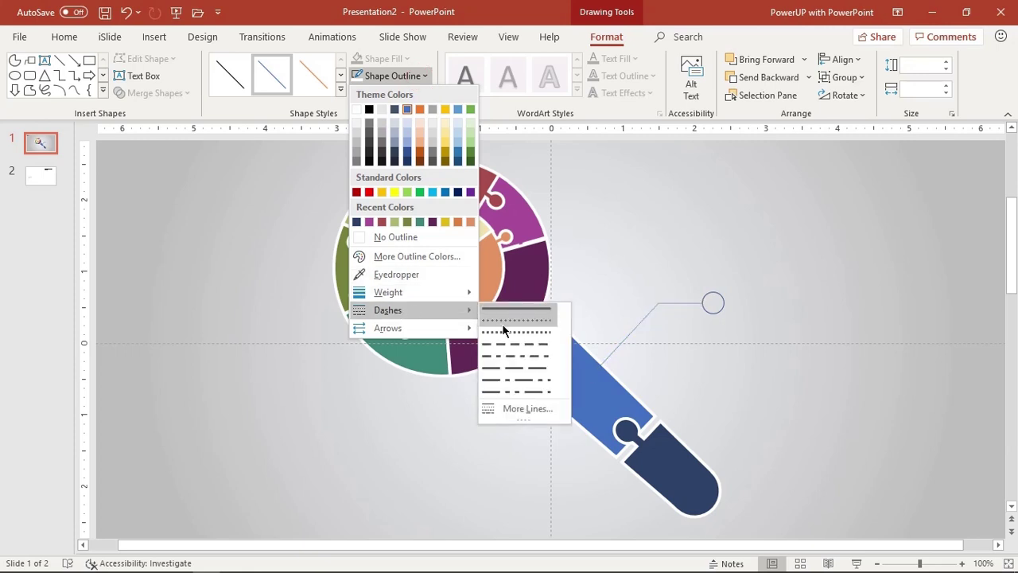
{"action": "left_click", "coordinate": [502, 332]}
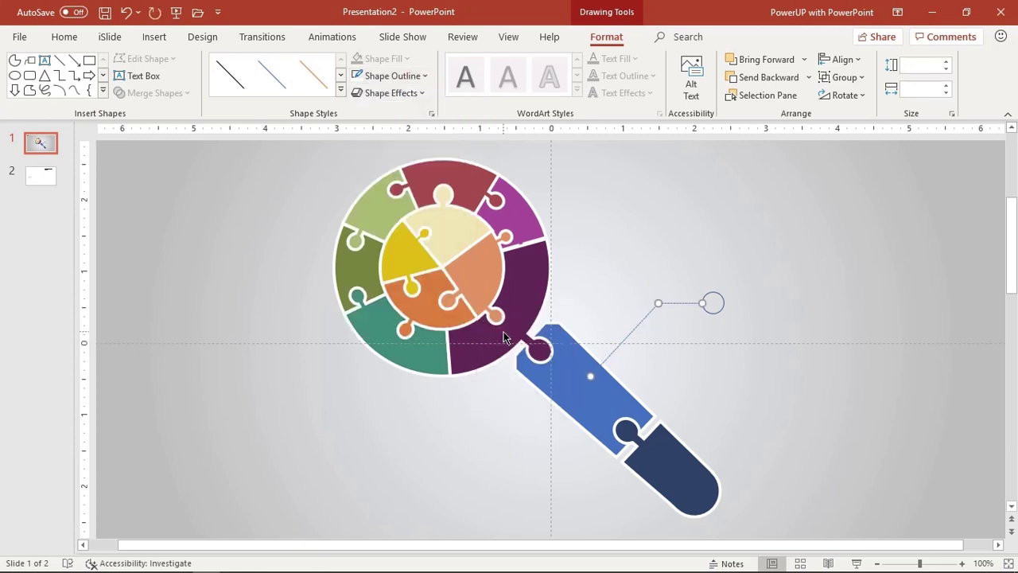
Fill the small end circle with light grey
{"action": "left_click", "coordinate": [715, 307]}
{"action": "left_click", "coordinate": [397, 60]}
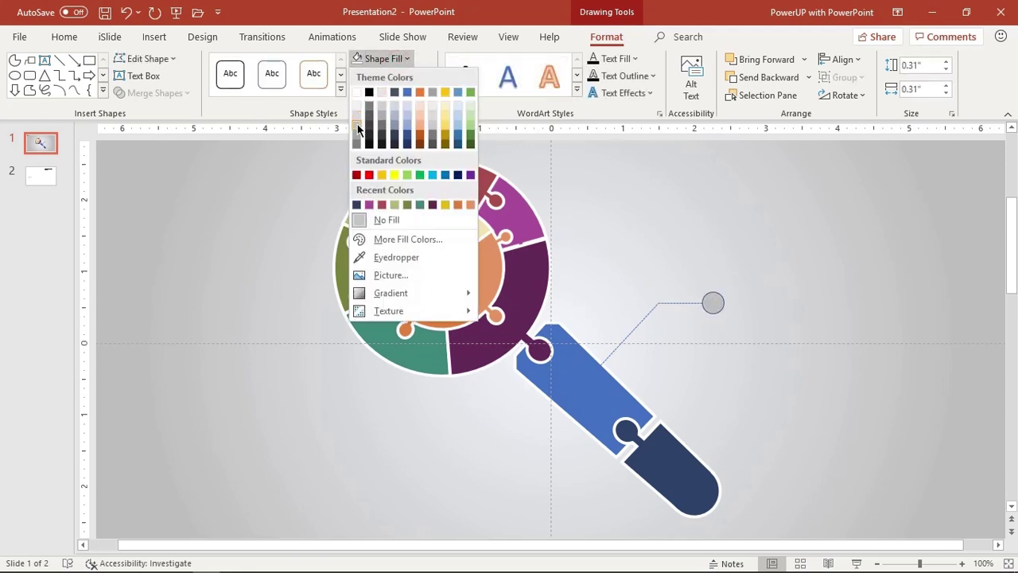
{"action": "left_click", "coordinate": [357, 124]}
{"action": "left_click", "coordinate": [781, 319]}
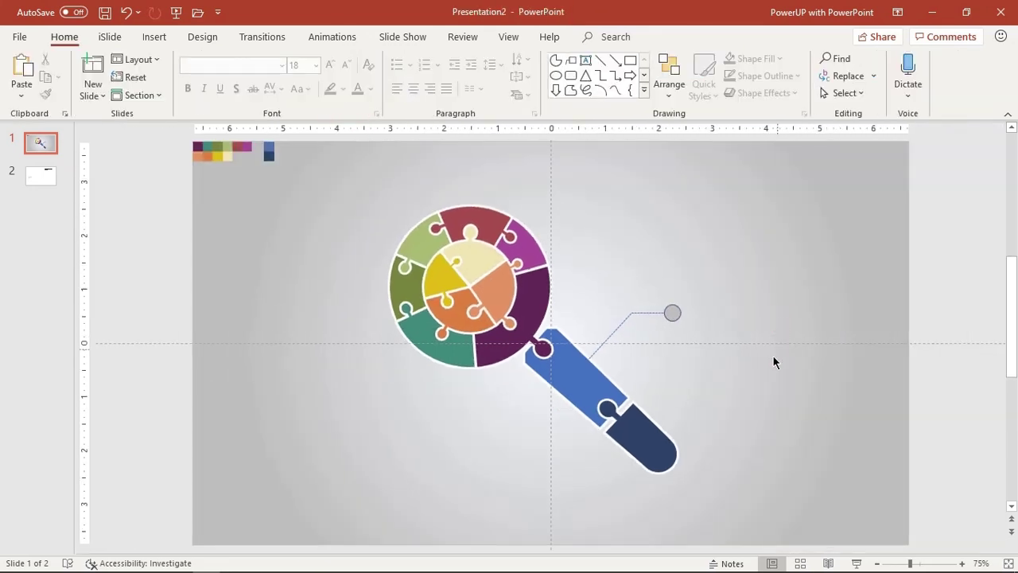
Group the grey circle with its dotted connector and duplicate the grouped callout
{"action": "left_click_drag", "start_coordinate": [761, 381], "coordinate": [620, 296]}
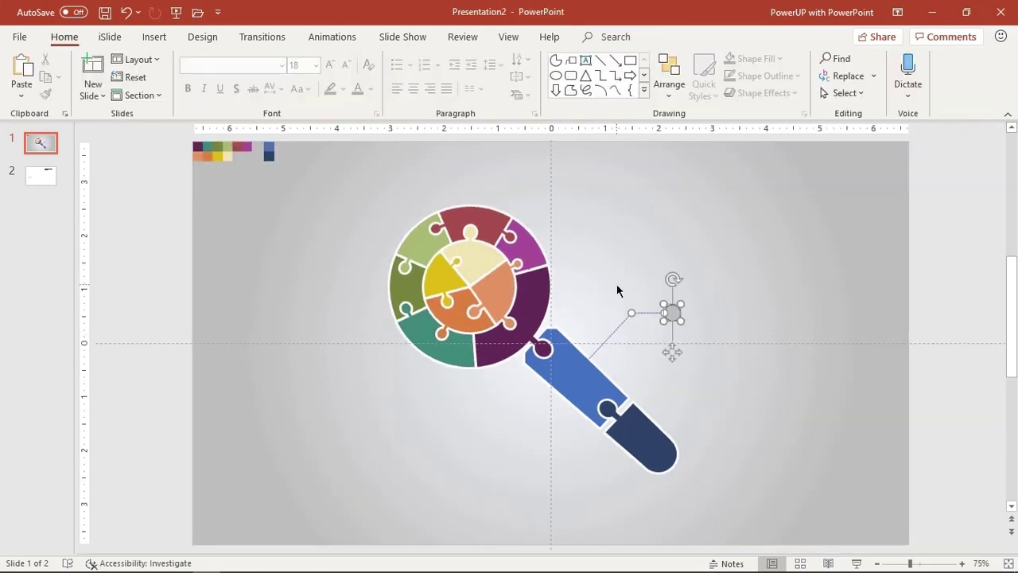
{"action": "right_click", "coordinate": [625, 325]}
{"action": "mouse_move", "coordinate": [686, 169]}
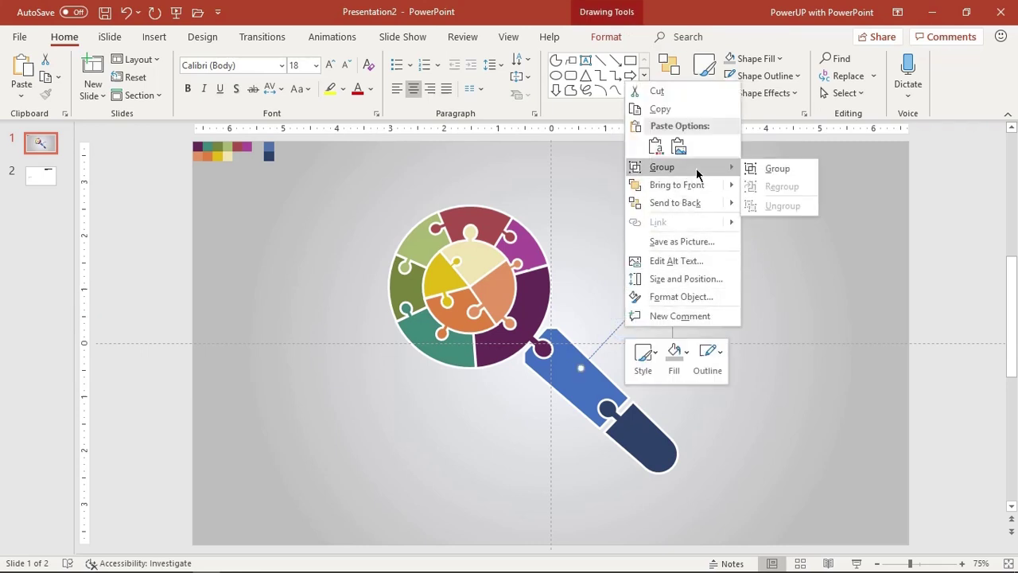
{"action": "left_click", "coordinate": [786, 169]}
{"action": "mouse_move", "coordinate": [657, 311]}
{"action": "left_mouse_down"}
{"action": "mouse_move", "coordinate": [600, 223]}
{"action": "mouse_move", "coordinate": [606, 195]}
{"action": "left_mouse_up"}
{"action": "key", "text": "ctrl+d"}
Place the copy at the lens's upper right, then add a vertically and horizontally flipped copy at the lower left
{"action": "left_click", "coordinate": [658, 214]}
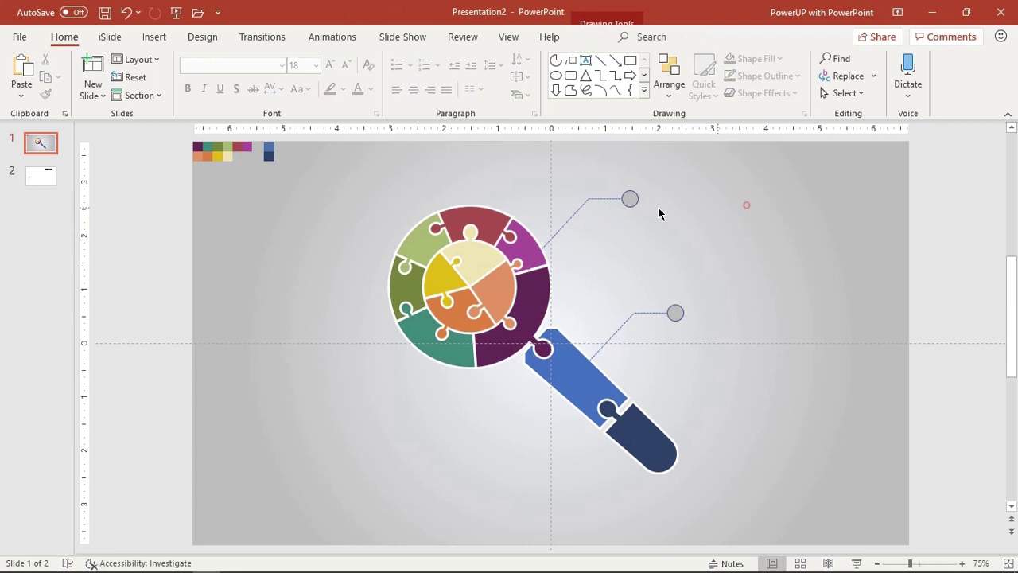
{"action": "left_click", "coordinate": [604, 196]}
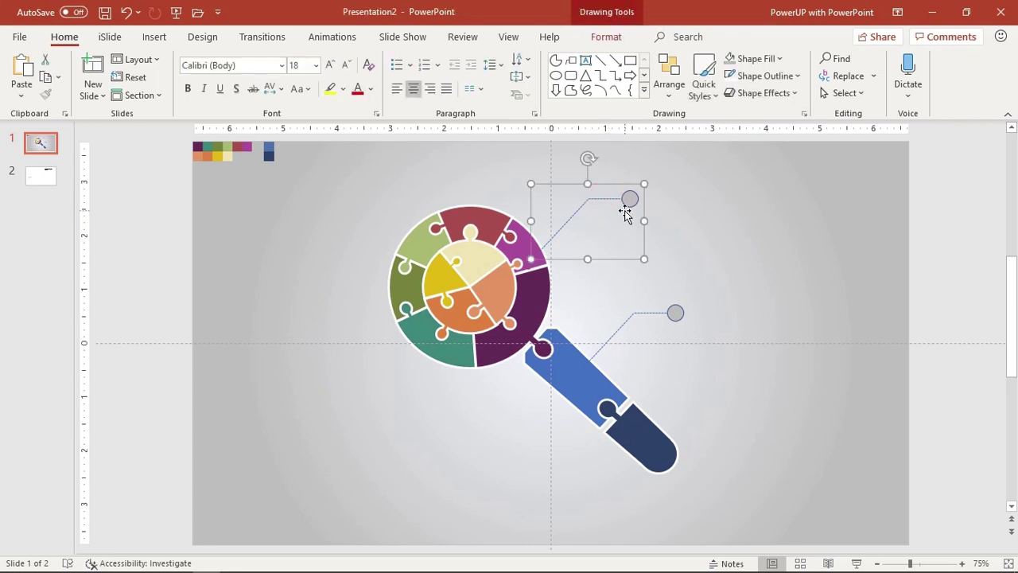
{"action": "key", "text": "ctrl+d"}
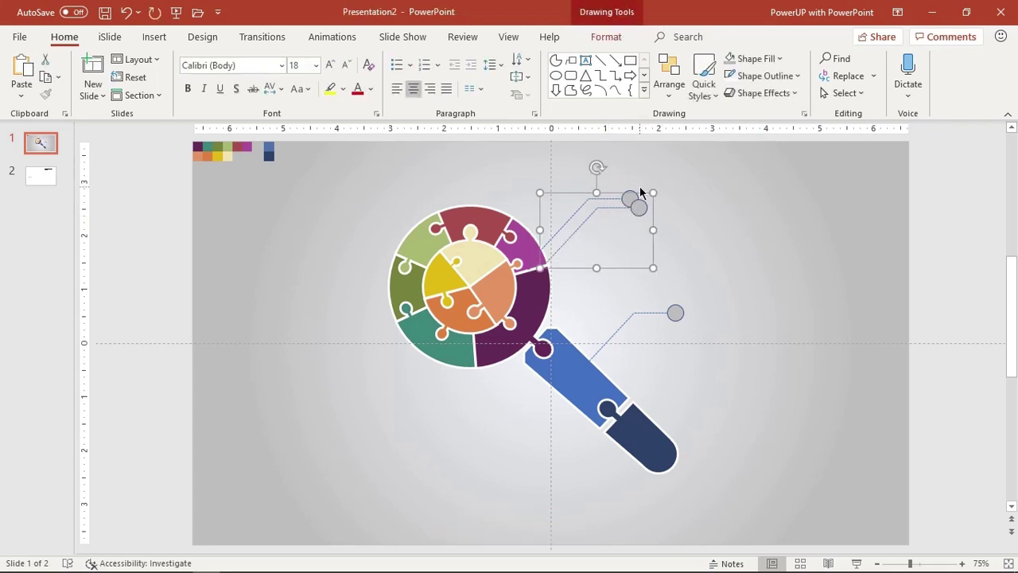
{"action": "left_click_drag", "start_coordinate": [644, 195], "coordinate": [509, 402]}
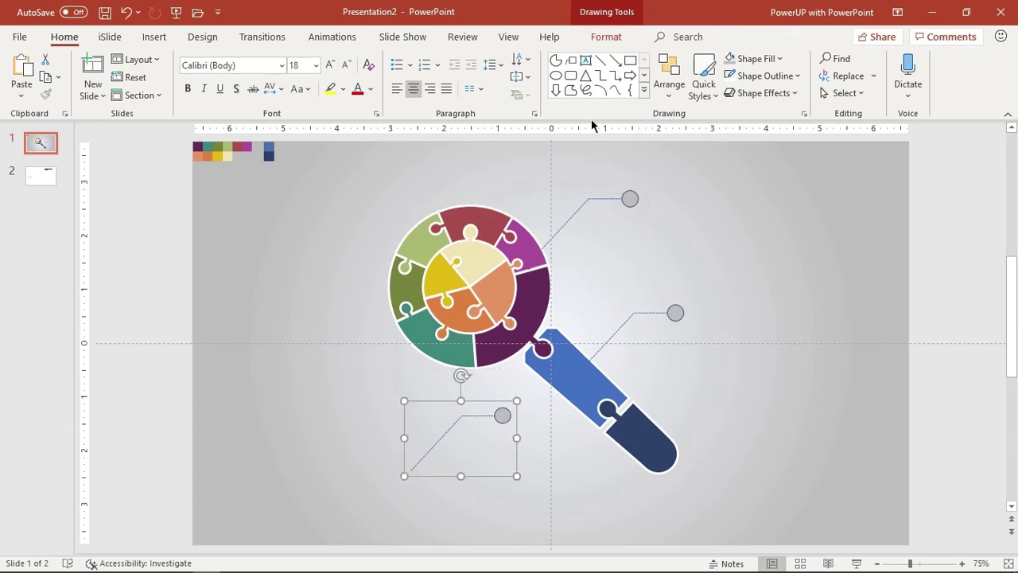
{"action": "left_click", "coordinate": [607, 37]}
{"action": "left_click", "coordinate": [843, 94]}
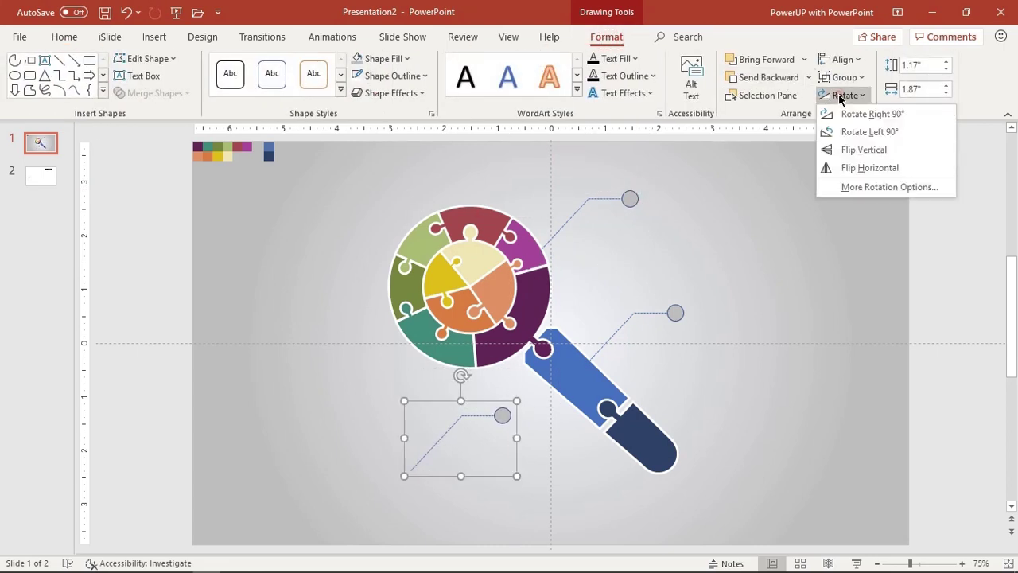
{"action": "left_click", "coordinate": [851, 150]}
{"action": "left_click", "coordinate": [845, 96]}
{"action": "left_click", "coordinate": [851, 167]}
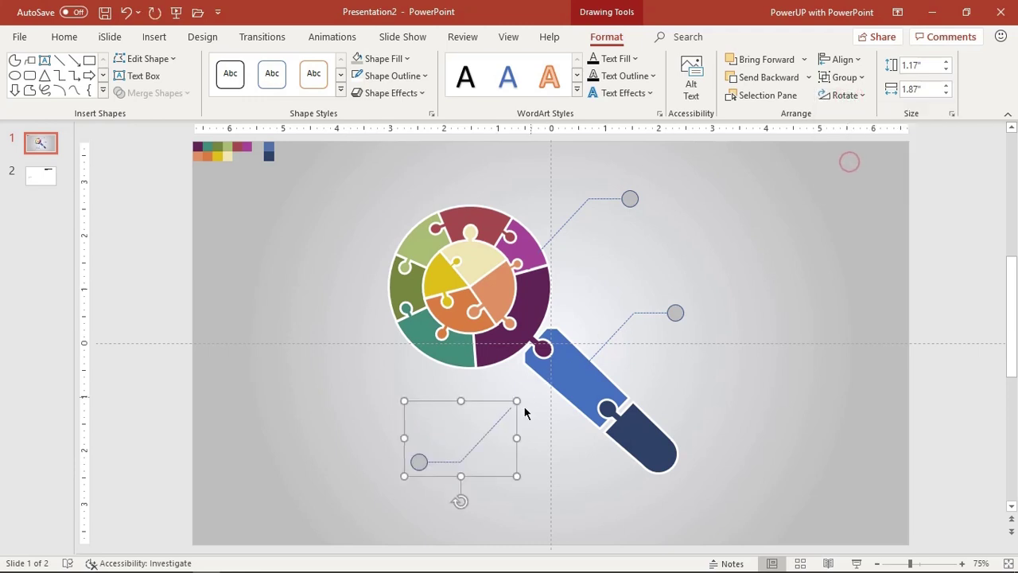
{"action": "mouse_move", "coordinate": [498, 422]}
{"action": "left_mouse_down"}
{"action": "mouse_move", "coordinate": [442, 388]}
{"action": "mouse_move", "coordinate": [445, 371]}
{"action": "left_mouse_up"}
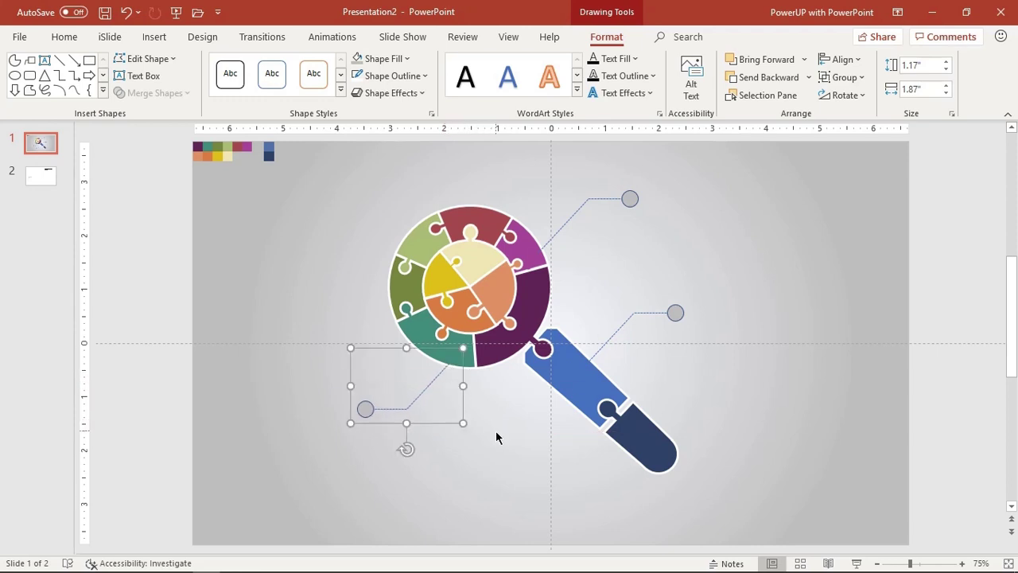
{"action": "left_click", "coordinate": [491, 451]}
Duplicate the right-hand callout, mirror it horizontally, and place it at the lens's upper left
{"action": "left_click", "coordinate": [630, 317]}
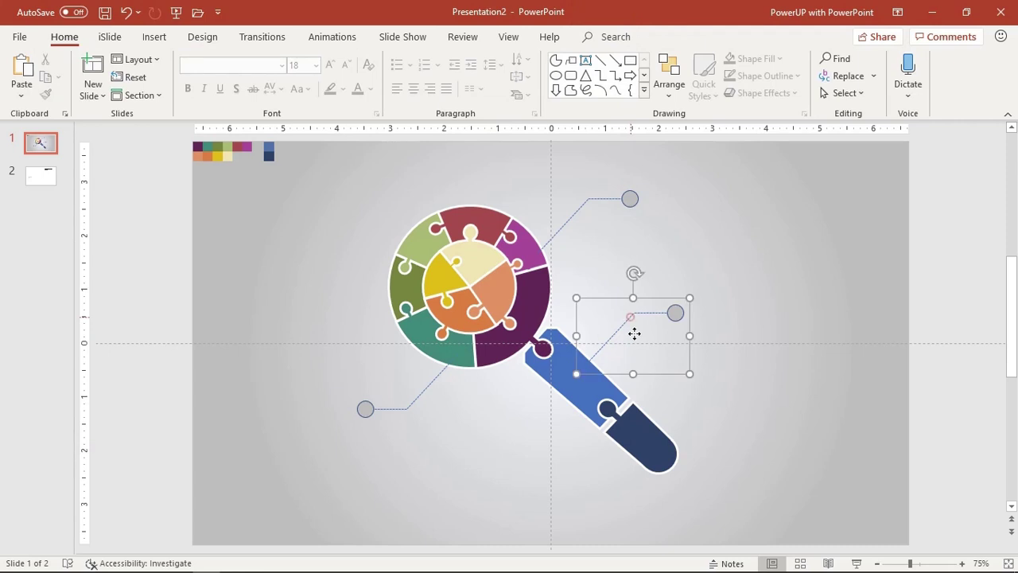
{"action": "key", "text": "ctrl+d"}
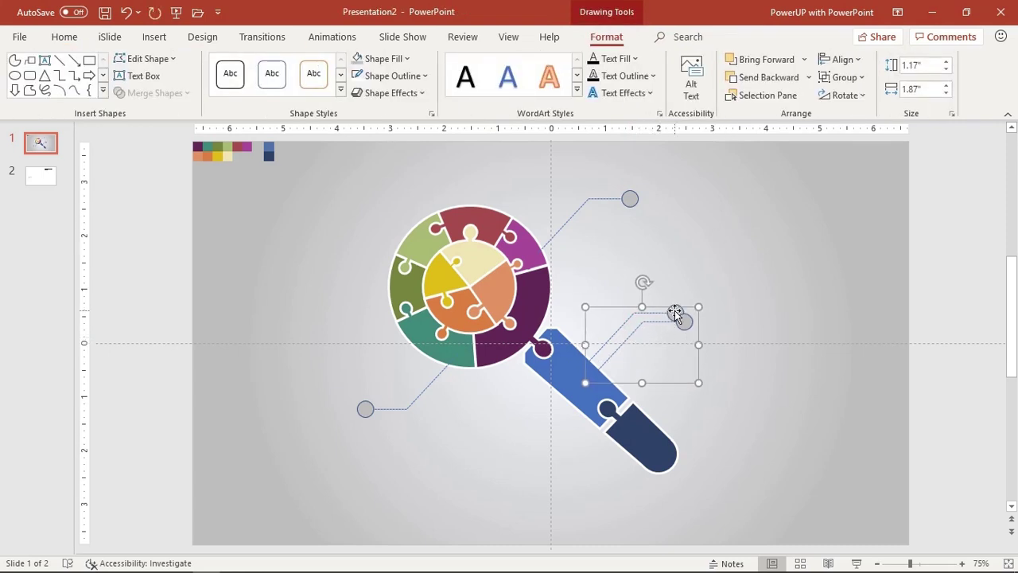
{"action": "left_click_drag", "start_coordinate": [621, 307], "coordinate": [727, 296]}
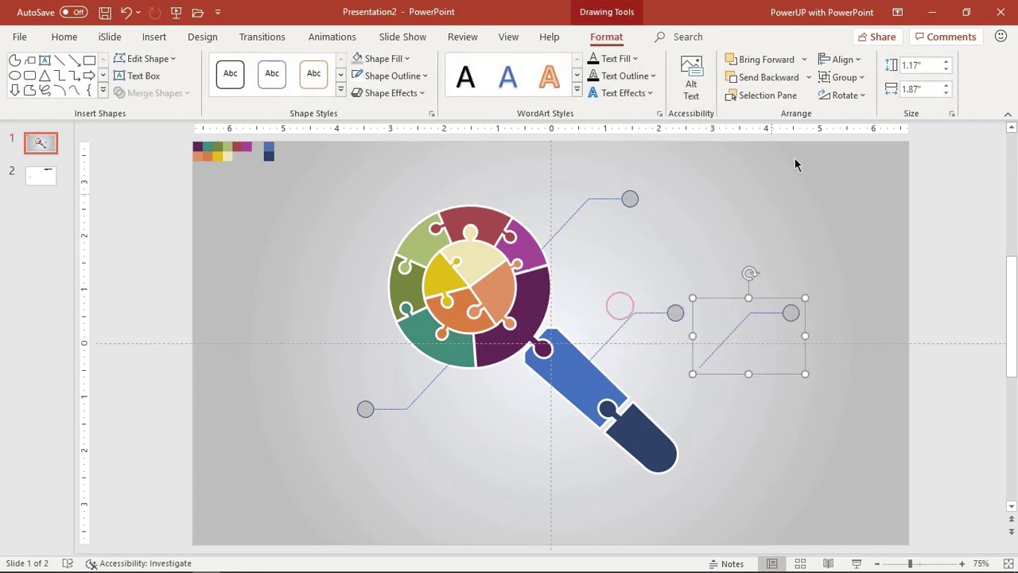
{"action": "left_click", "coordinate": [845, 94]}
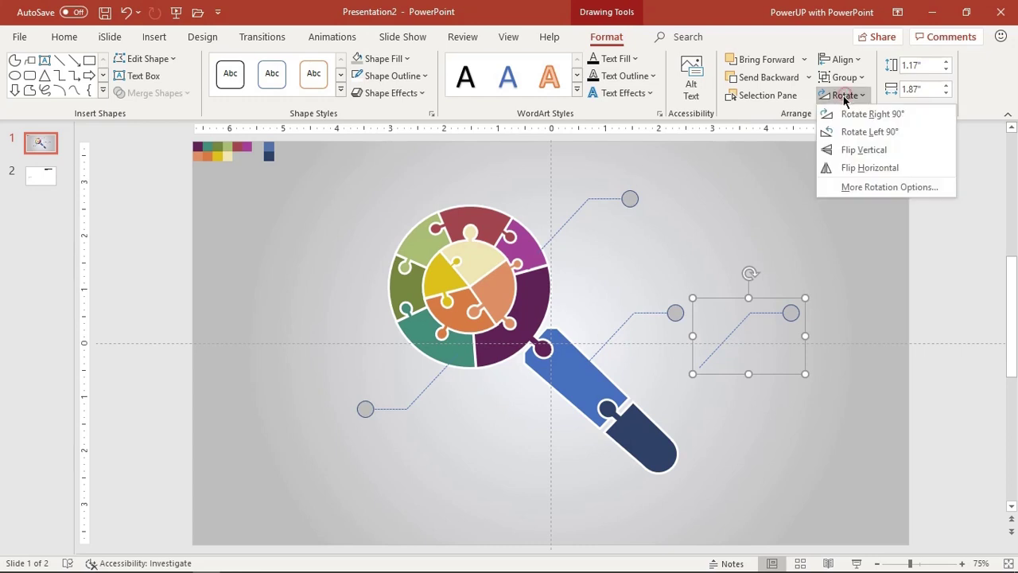
{"action": "left_click", "coordinate": [844, 171]}
{"action": "left_click_drag", "start_coordinate": [779, 346], "coordinate": [417, 233]}
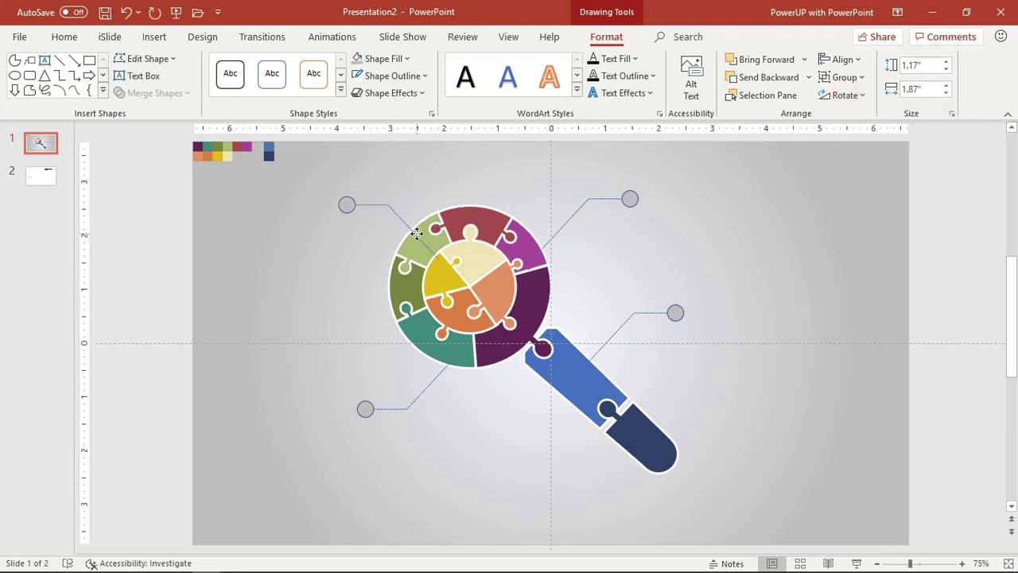
{"action": "left_click_drag", "start_coordinate": [417, 233], "coordinate": [421, 255]}
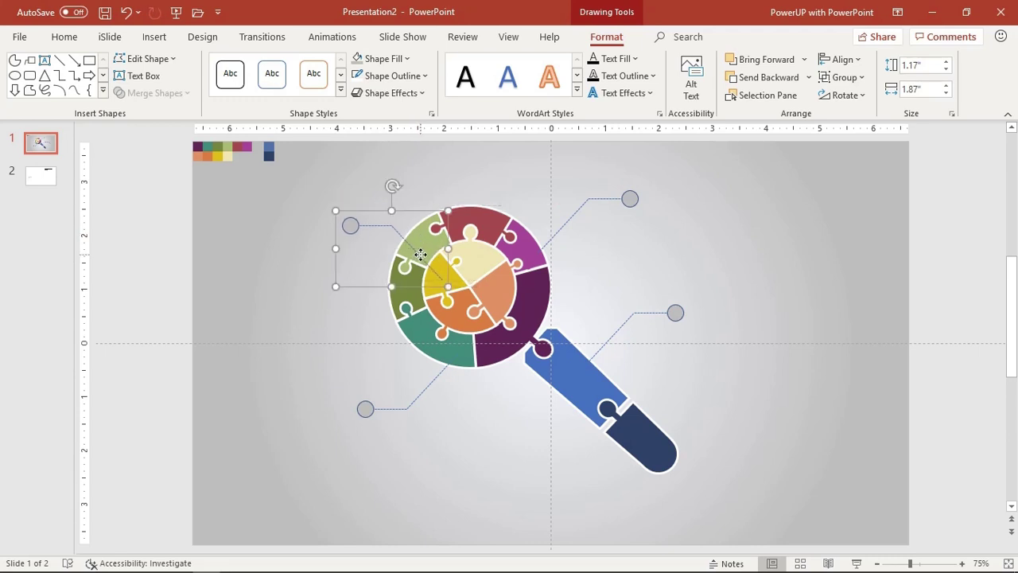
{"action": "left_click", "coordinate": [311, 315]}
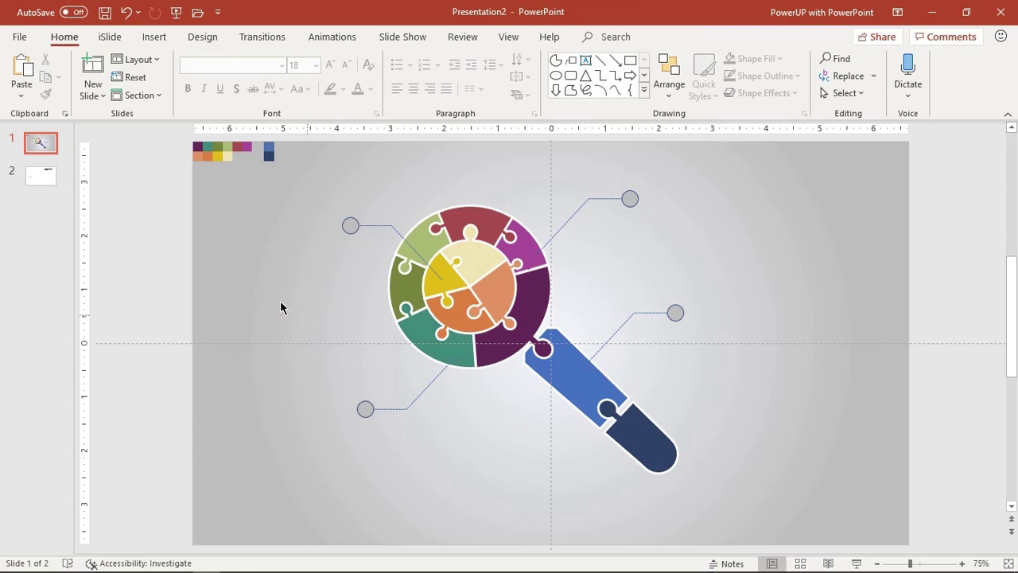
Take the MAIN TITLE text block from slide 2 and return to the magnifier slide
{"action": "left_click", "coordinate": [51, 180]}
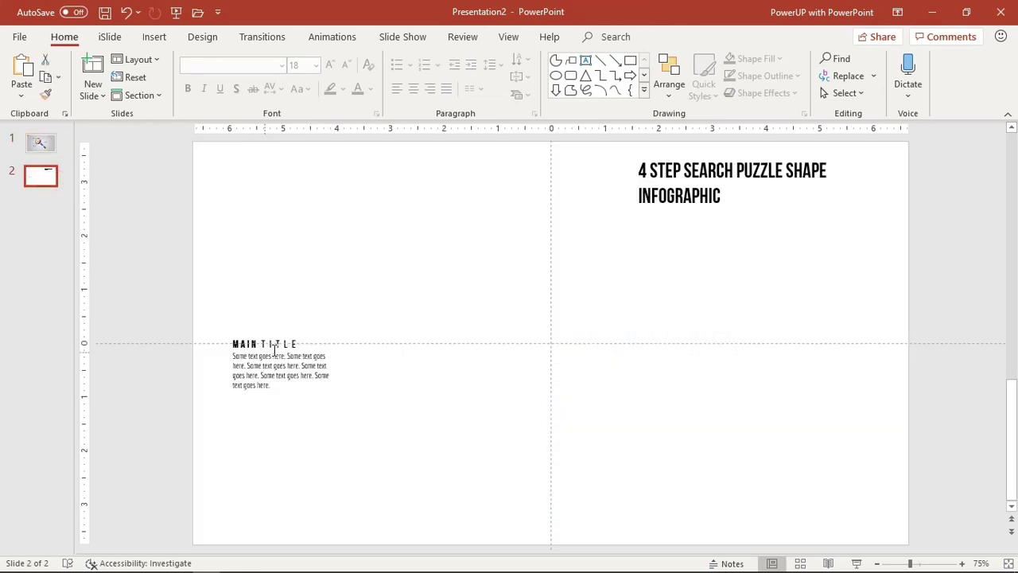
{"action": "left_click", "coordinate": [286, 342]}
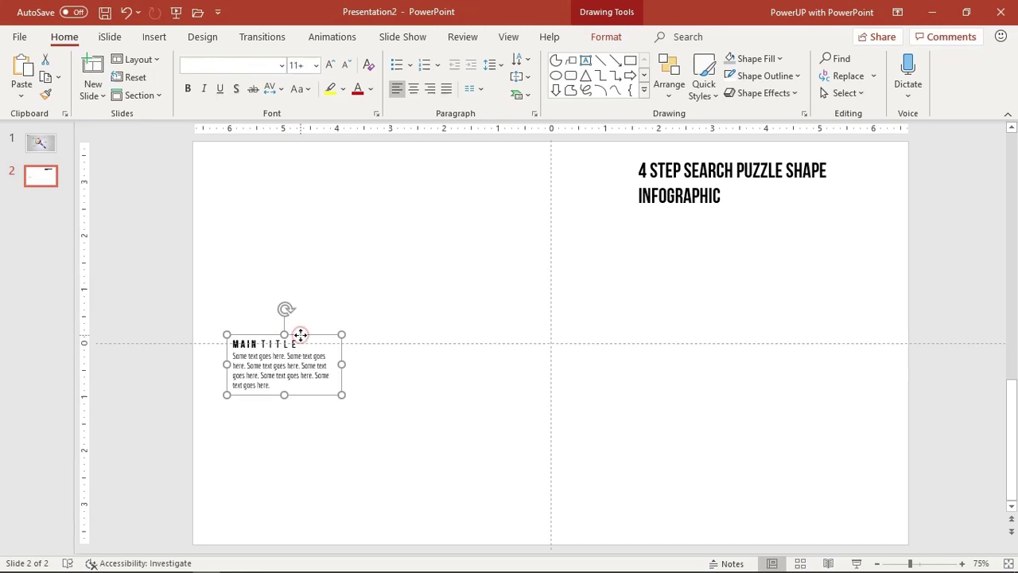
{"action": "left_click", "coordinate": [41, 143]}
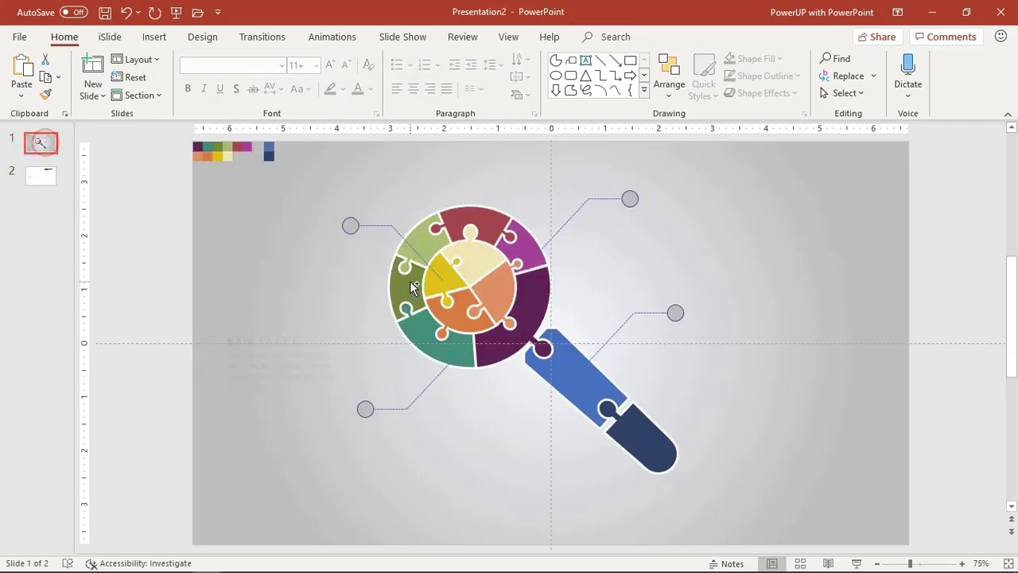
Paste the MAIN TITLE text block and position it beside the right-hand callout circle
{"action": "key", "text": "ctrl+v"}
{"action": "left_click_drag", "start_coordinate": [311, 335], "coordinate": [771, 295]}
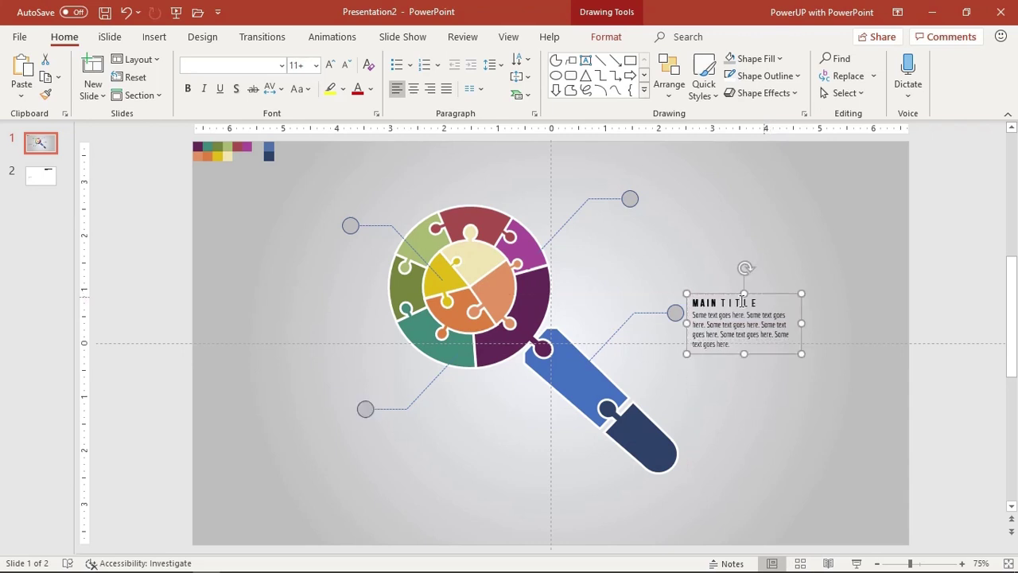
{"action": "left_click", "coordinate": [153, 37]}
{"action": "left_click", "coordinate": [240, 87]}
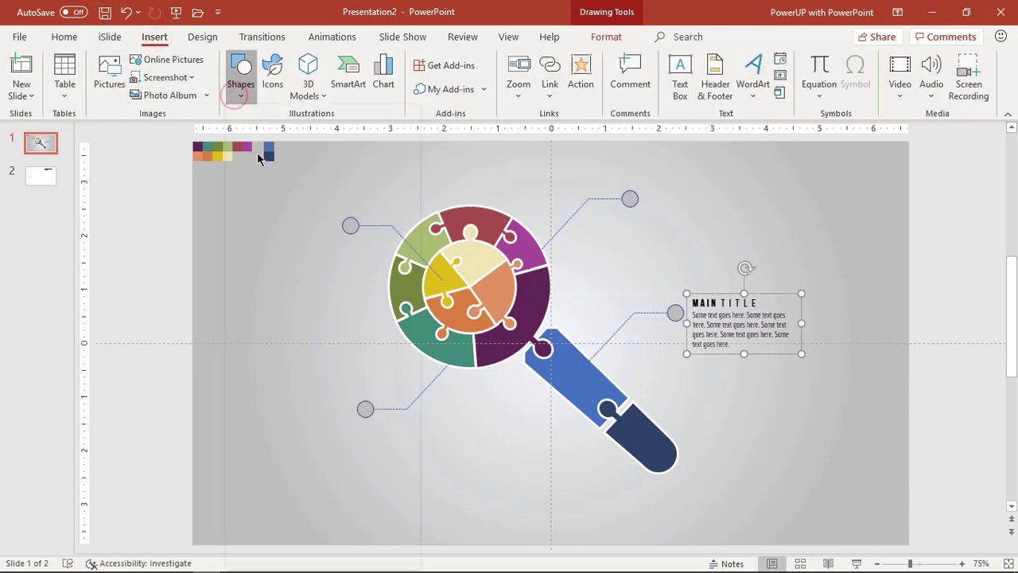
Draw a small text box containing '1' and set its font to Agency FB
{"action": "left_click", "coordinate": [264, 135]}
{"action": "left_click_drag", "start_coordinate": [251, 288], "coordinate": [263, 302]}
{"action": "type", "text": "1"}
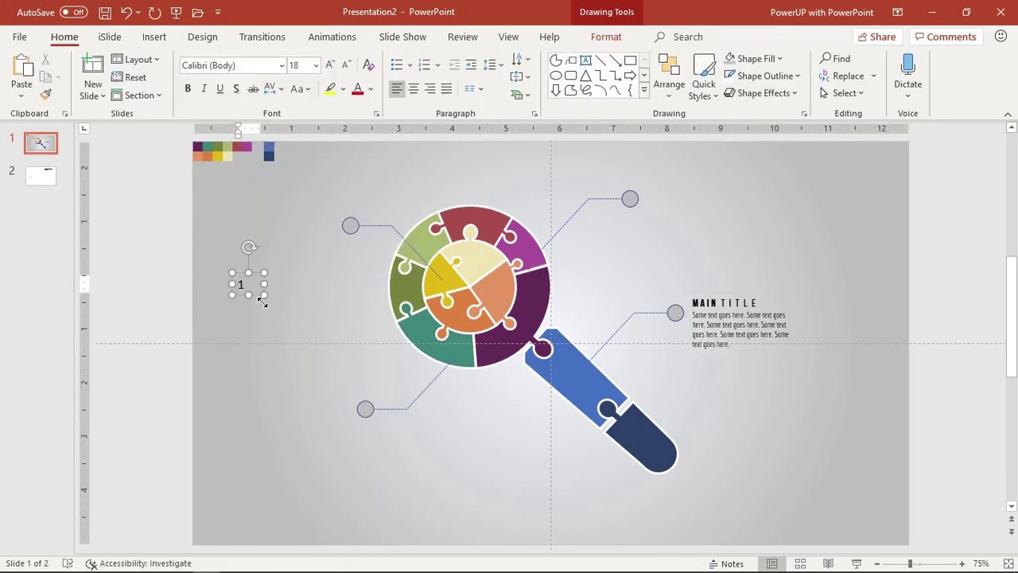
{"action": "left_click", "coordinate": [252, 294]}
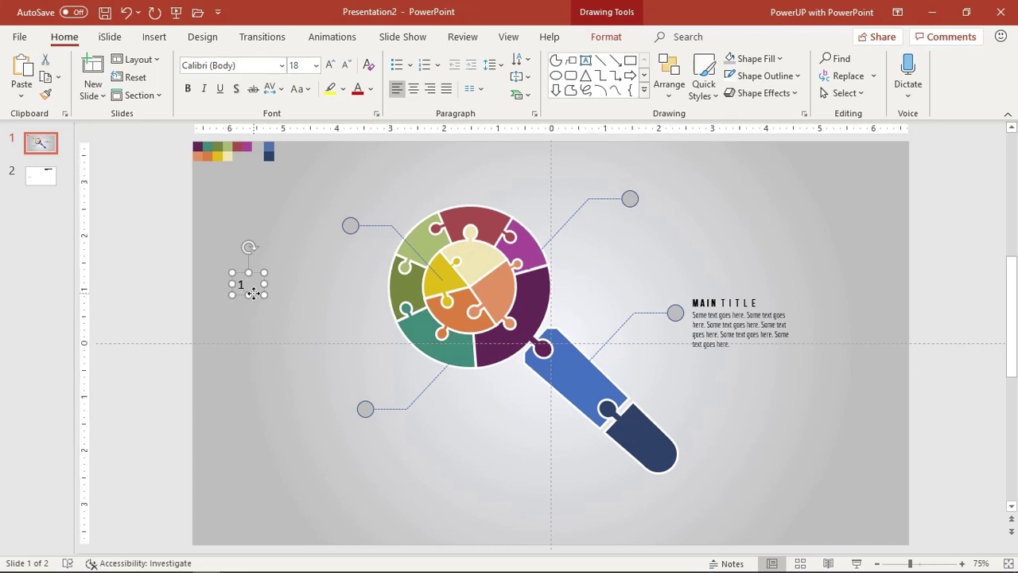
{"action": "left_click", "coordinate": [245, 65]}
{"action": "type", "text": "Agency FB"}
{"action": "key", "text": "Return"}
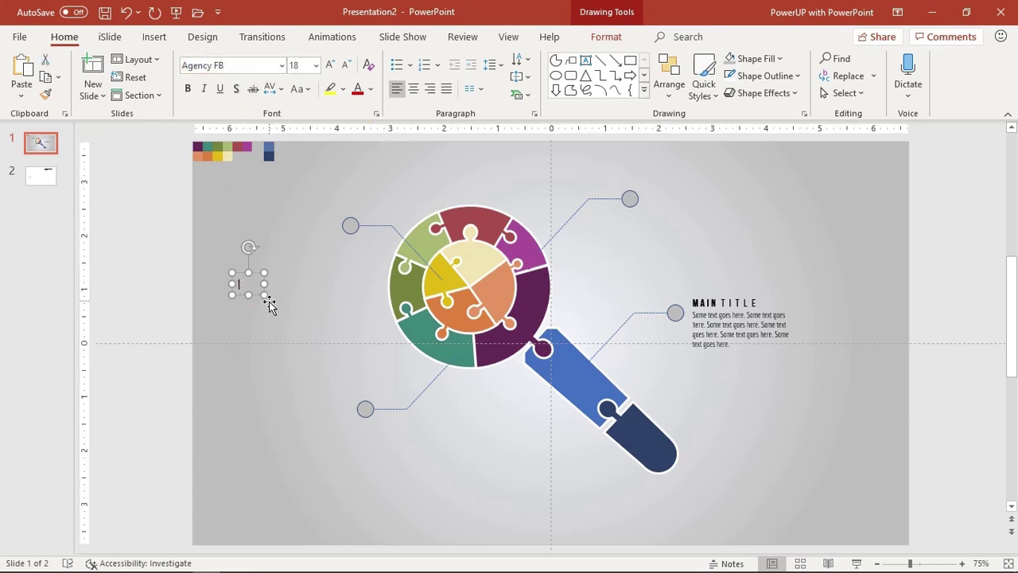
Switch the number to Bebas Neue Bold, resize the box, and move it onto the lower-left circle
{"action": "left_click_drag", "start_coordinate": [265, 286], "coordinate": [242, 296]}
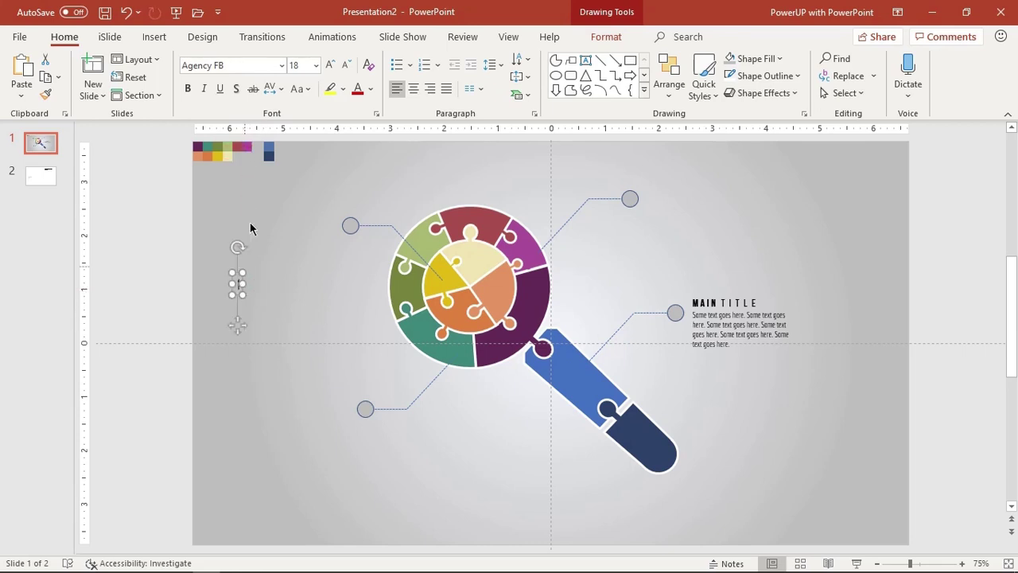
{"action": "left_click", "coordinate": [231, 65]}
{"action": "type", "text": "Bebas Neue Bold"}
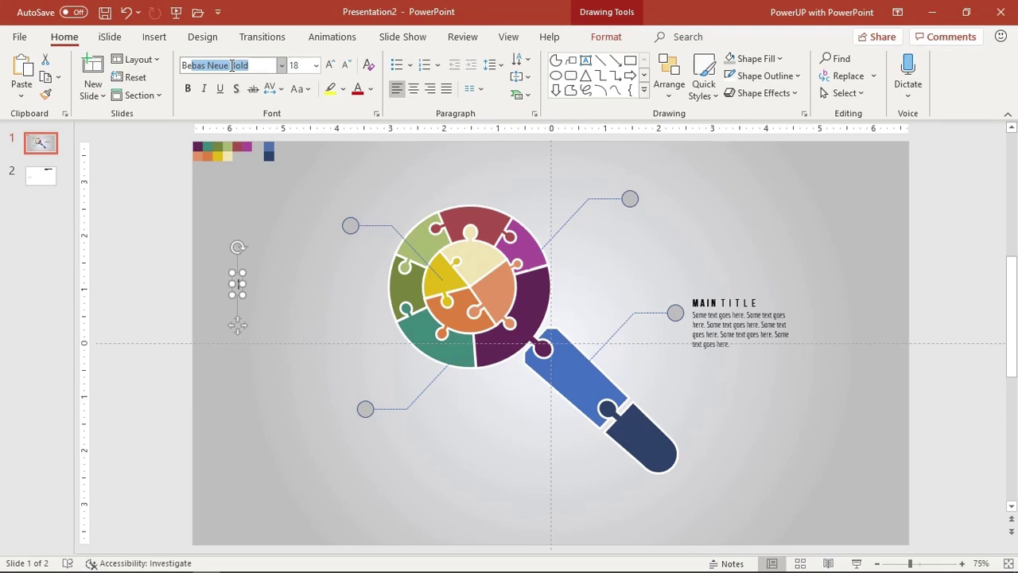
{"action": "key", "text": "Return"}
{"action": "left_click_drag", "start_coordinate": [242, 294], "coordinate": [251, 296]}
{"action": "type", "text": "1"}
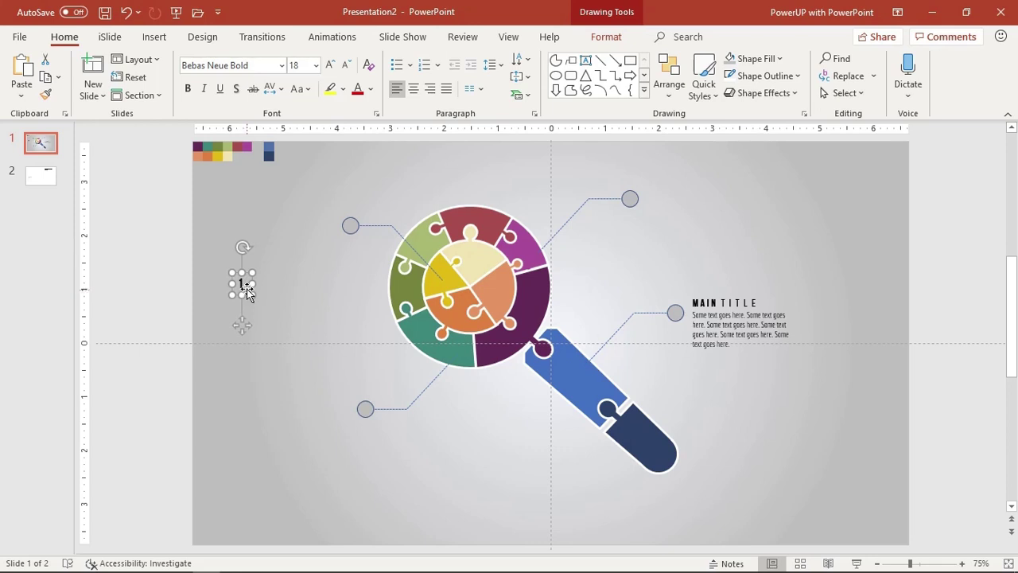
{"action": "left_click_drag", "start_coordinate": [248, 286], "coordinate": [367, 412]}
{"action": "scroll", "coordinate": [386, 417], "scroll_direction": "up", "scroll_amount": 4}
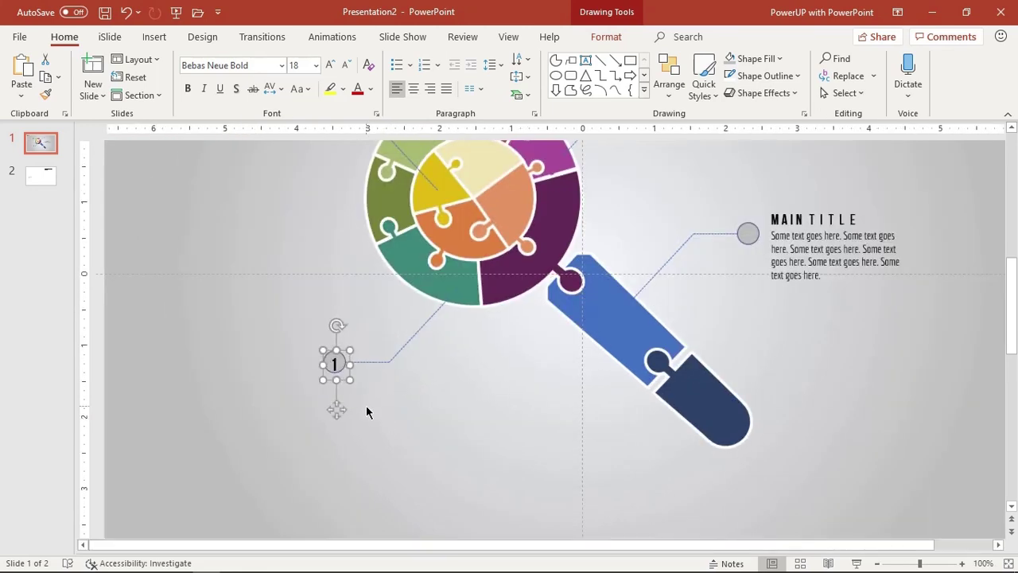
Centre the 1 in its circle and place a copy numbered 2 in the upper-left circle
{"action": "scroll", "coordinate": [366, 405], "scroll_direction": "up", "scroll_amount": 1}
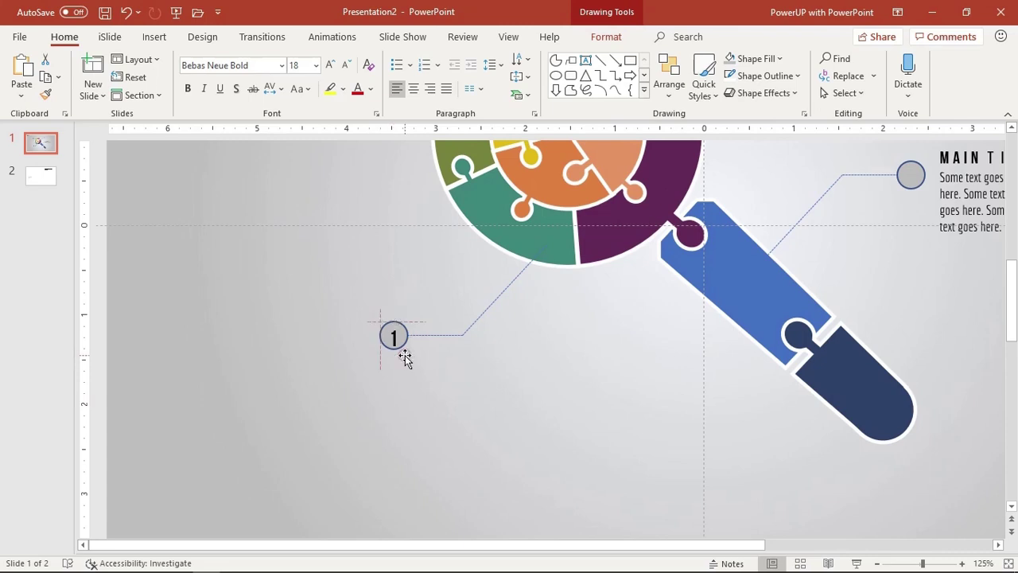
{"action": "left_click_drag", "start_coordinate": [404, 355], "coordinate": [404, 351]}
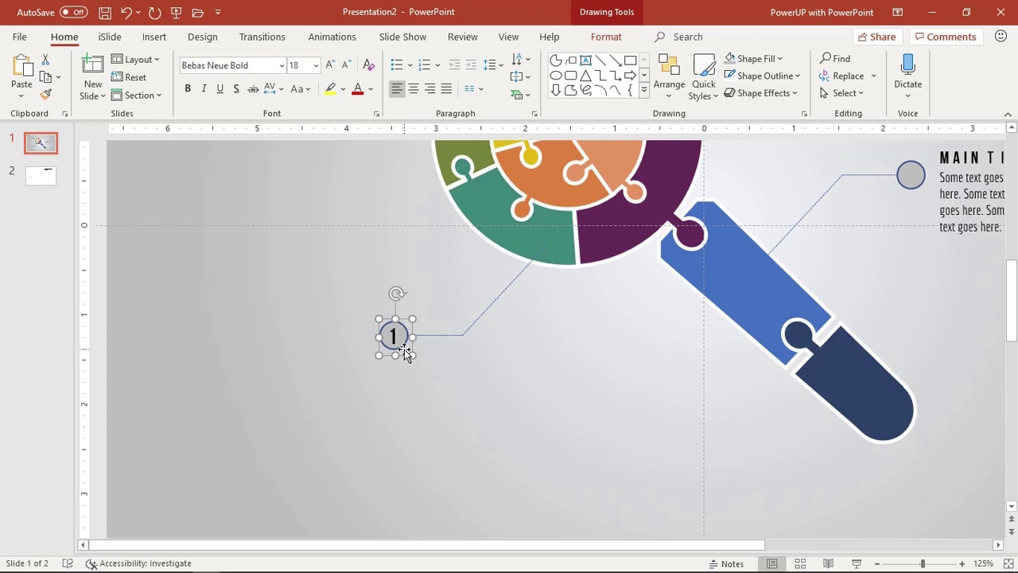
{"action": "key", "text": "ctrl+d"}
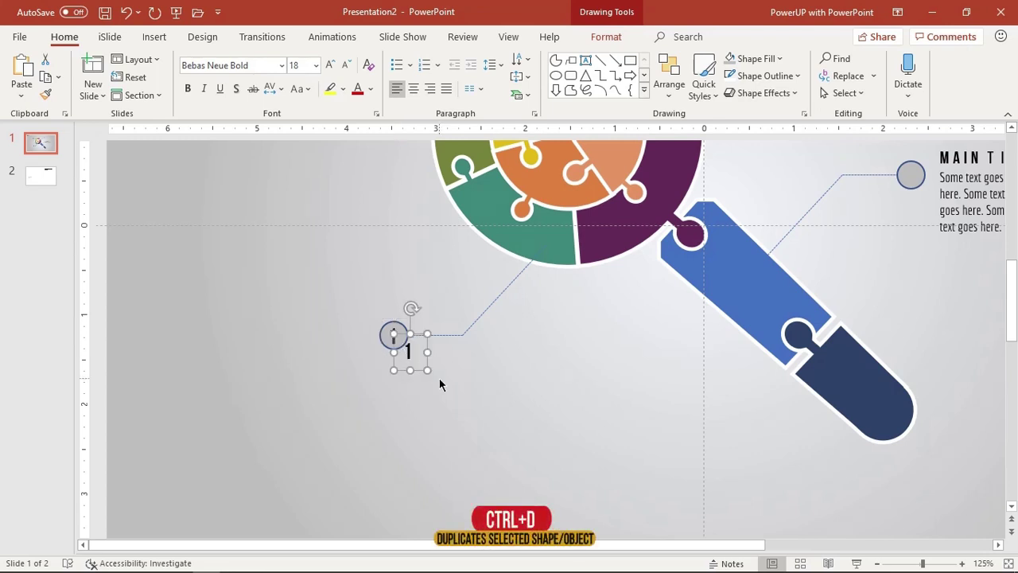
{"action": "scroll", "coordinate": [440, 384], "scroll_direction": "up", "scroll_amount": 1}
{"action": "scroll", "coordinate": [439, 381], "scroll_direction": "up", "scroll_amount": 2}
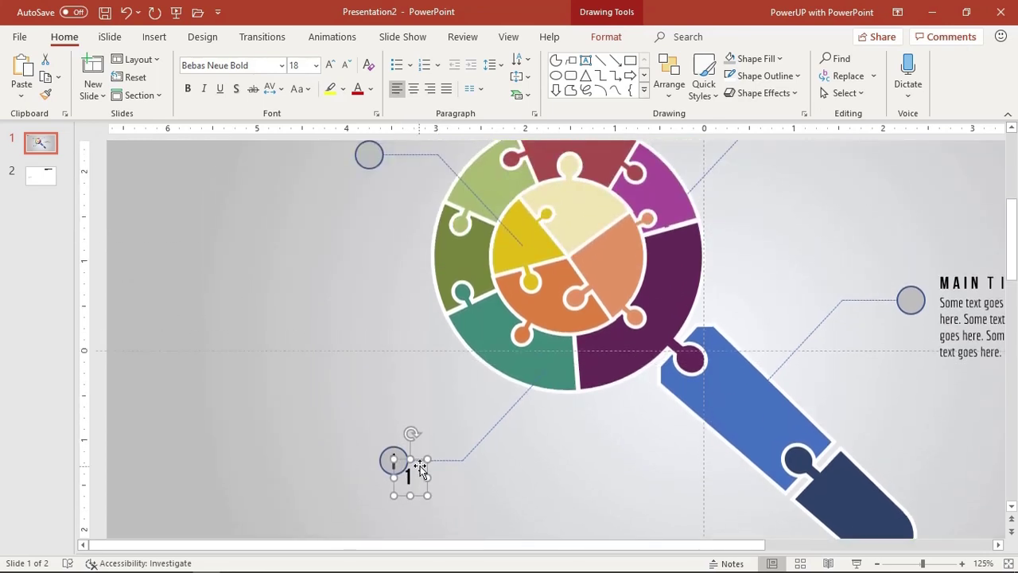
{"action": "mouse_move", "coordinate": [420, 469]}
{"action": "left_mouse_down"}
{"action": "mouse_move", "coordinate": [379, 193]}
{"action": "mouse_move", "coordinate": [372, 200]}
{"action": "left_mouse_up"}
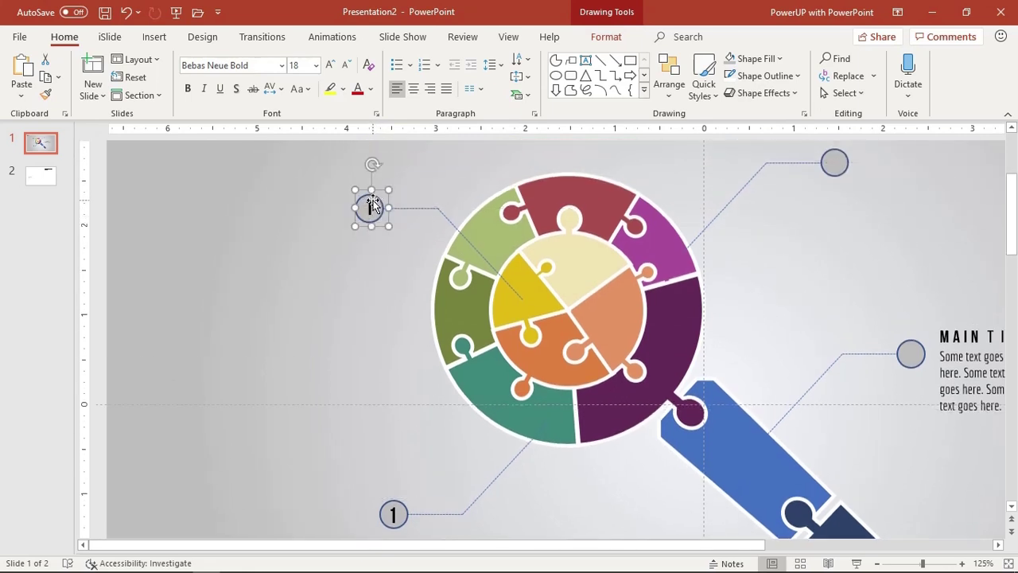
{"action": "left_click", "coordinate": [370, 222]}
{"action": "key", "text": "ctrl+z"}
{"action": "type", "text": "2"}
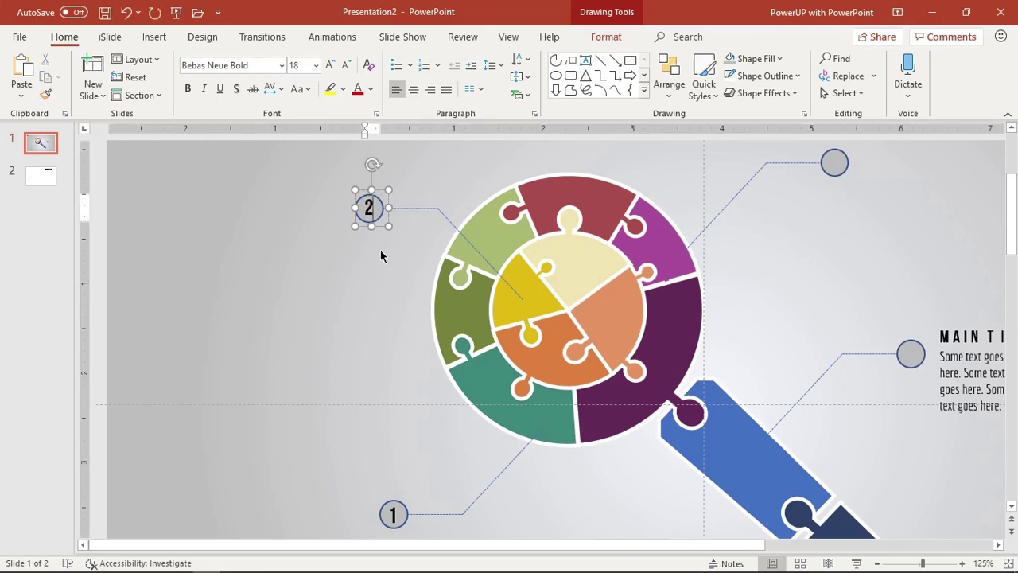
{"action": "left_click", "coordinate": [379, 228]}
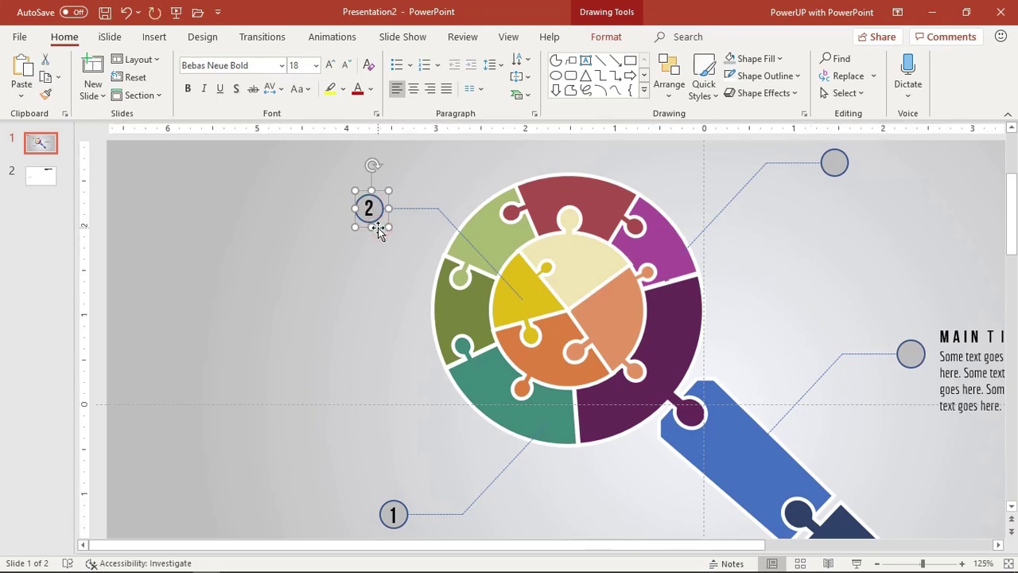
Add numbers 3 and 4 in the upper-right and lower-right callout circles
{"action": "scroll", "coordinate": [378, 229], "scroll_direction": "up", "scroll_amount": 5}
{"action": "mouse_move", "coordinate": [378, 229]}
{"action": "left_mouse_down"}
{"action": "mouse_move", "coordinate": [359, 253]}
{"action": "mouse_move", "coordinate": [841, 448]}
{"action": "left_mouse_up"}
{"action": "scroll", "coordinate": [841, 446], "scroll_direction": "down", "scroll_amount": 3}
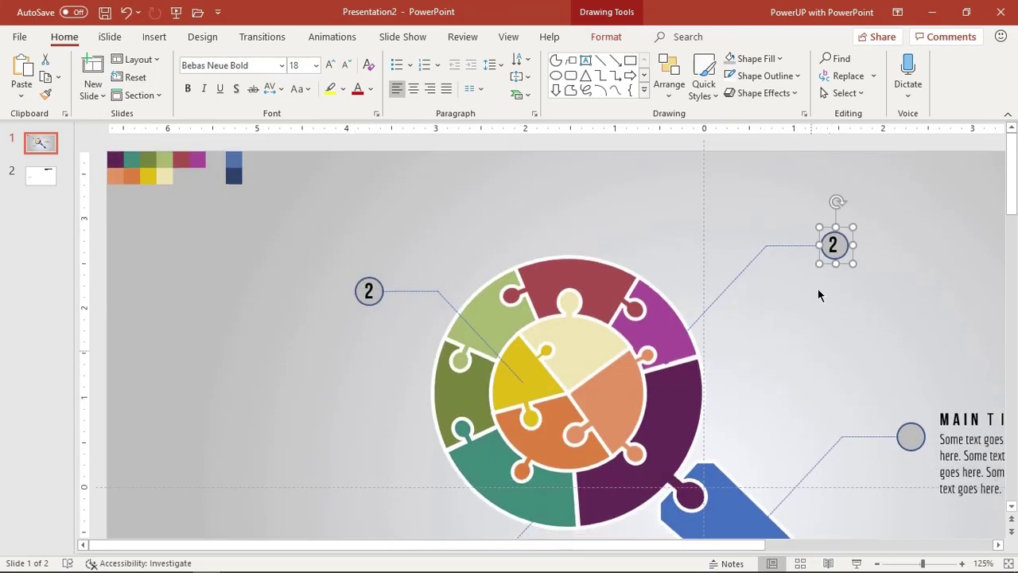
{"action": "type", "text": "3"}
{"action": "key", "text": "Escape"}
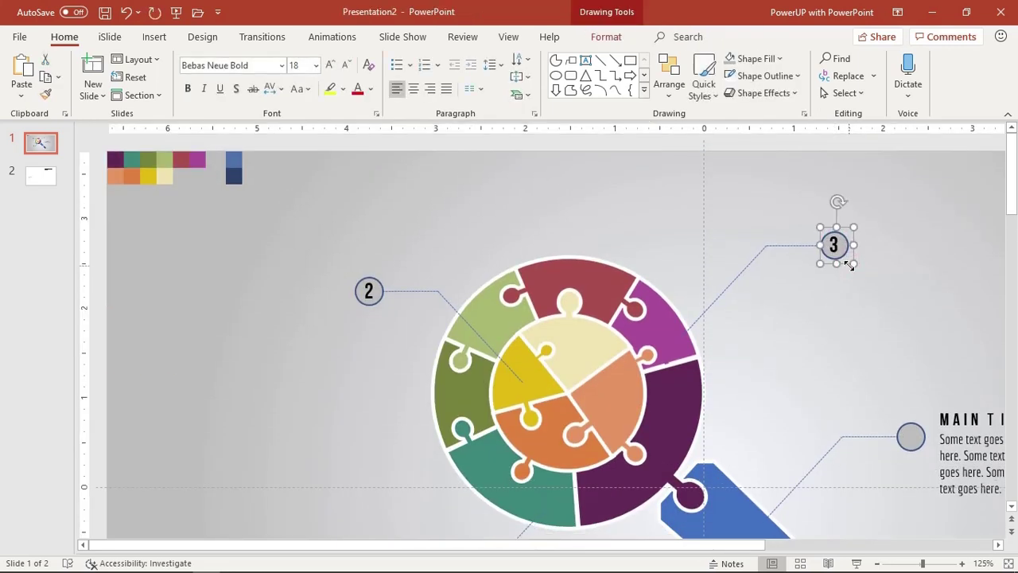
{"action": "key", "text": "ctrl+d"}
{"action": "type", "text": "4"}
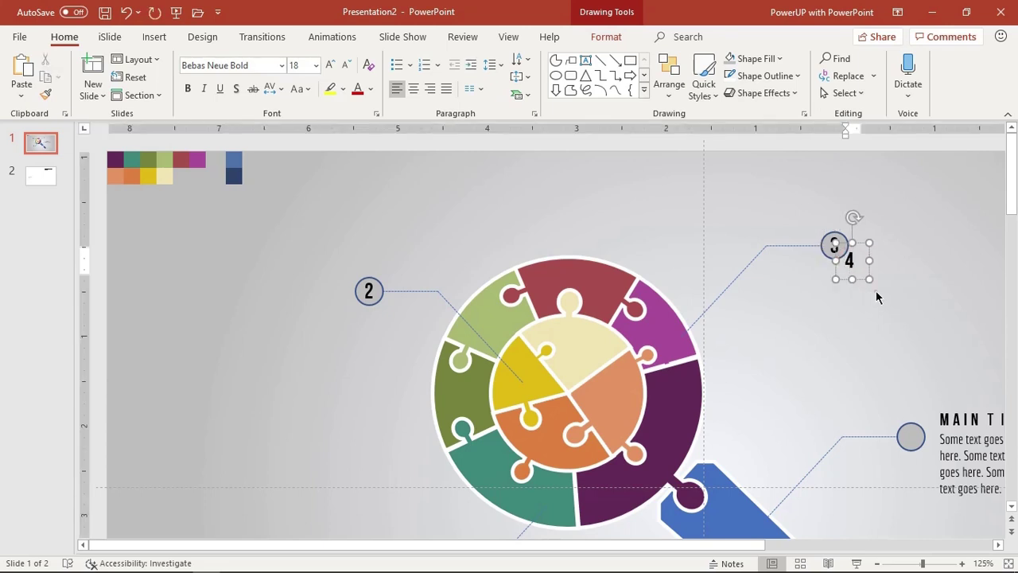
{"action": "key", "text": "Escape"}
{"action": "left_click_drag", "start_coordinate": [863, 274], "coordinate": [920, 462]}
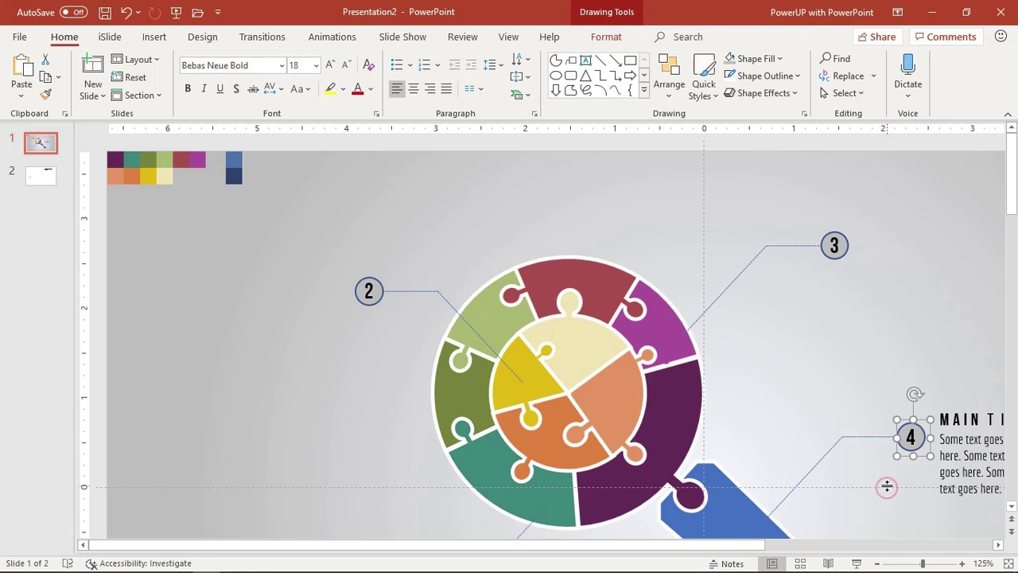
Copy the MAIN TITLE text block beside callouts 3, 1 and 2, then switch to slide 2
{"action": "scroll", "coordinate": [877, 459], "scroll_direction": "down", "scroll_amount": 5}
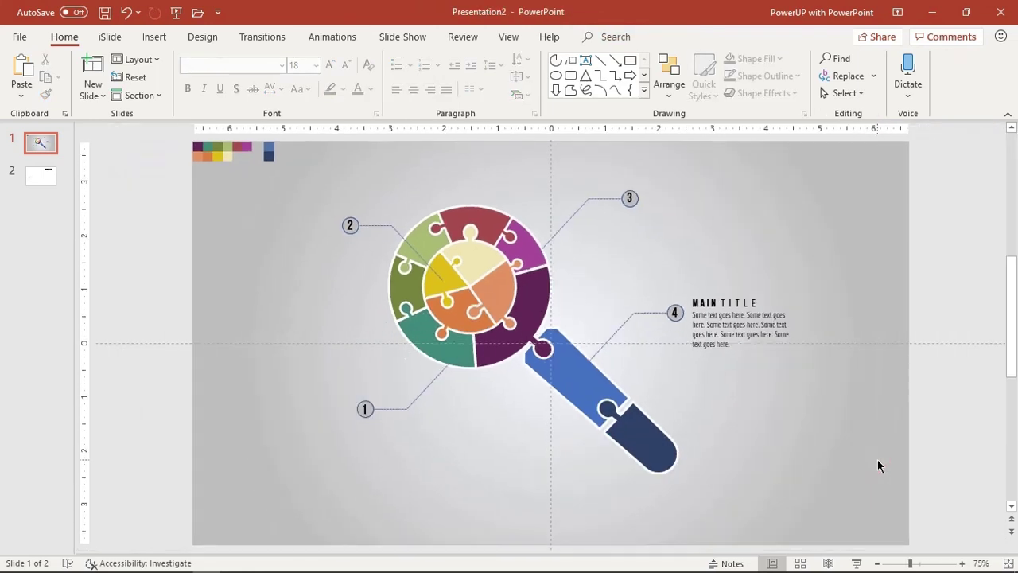
{"action": "left_click", "coordinate": [736, 352]}
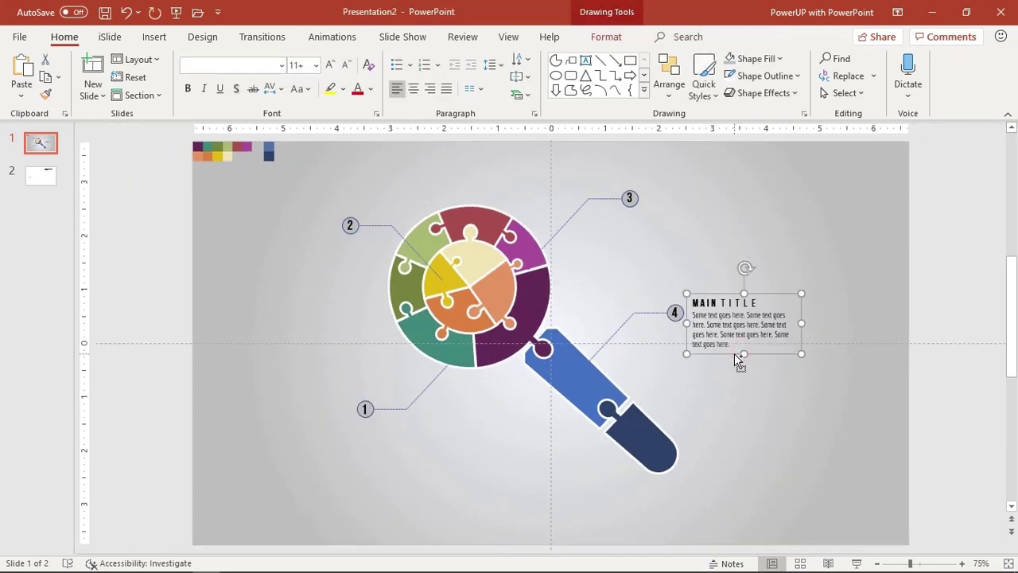
{"action": "mouse_move", "coordinate": [734, 354]}
{"action": "left_mouse_down"}
{"action": "mouse_move", "coordinate": [703, 233]}
{"action": "mouse_move", "coordinate": [288, 464]}
{"action": "mouse_move", "coordinate": [280, 462]}
{"action": "mouse_move", "coordinate": [258, 260]}
{"action": "left_mouse_up"}
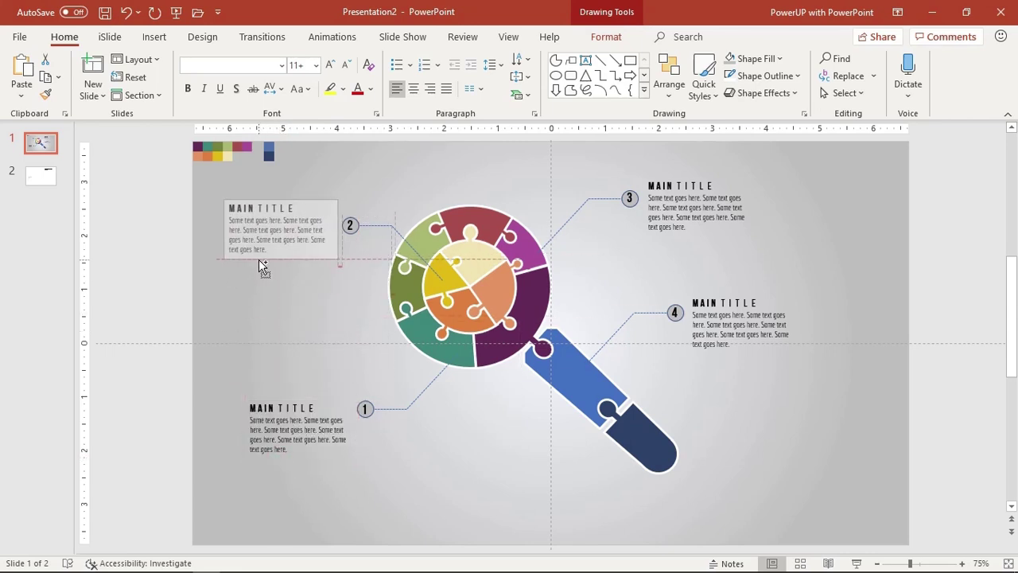
{"action": "left_click_drag", "start_coordinate": [259, 259], "coordinate": [262, 265]}
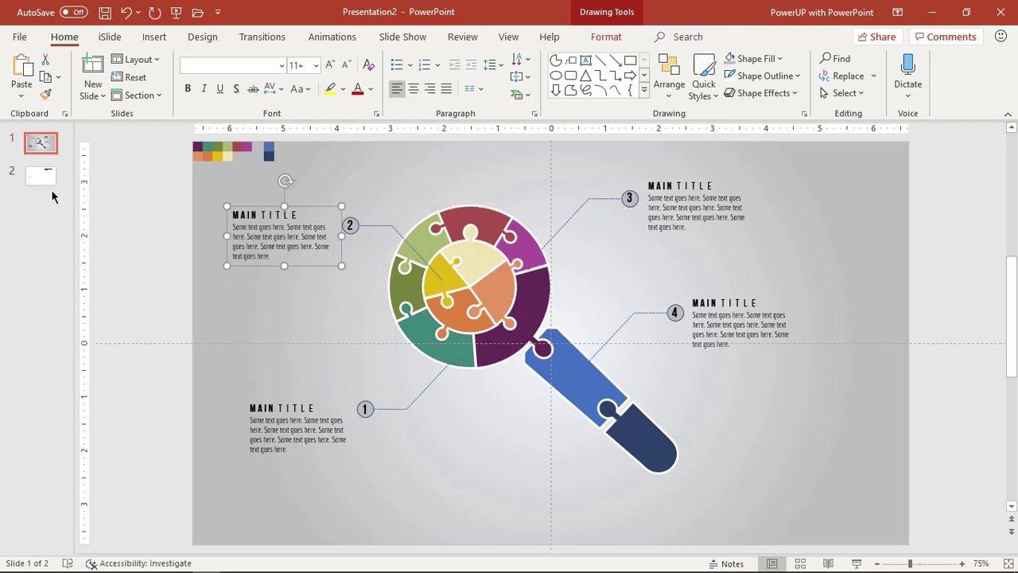
{"action": "left_click", "coordinate": [43, 176]}
Paste the '4 STEP SEARCH PUZZLE SHAPE INFOGRAPHIC' heading onto slide 1, widened to one line at top centre
{"action": "left_click", "coordinate": [711, 212]}
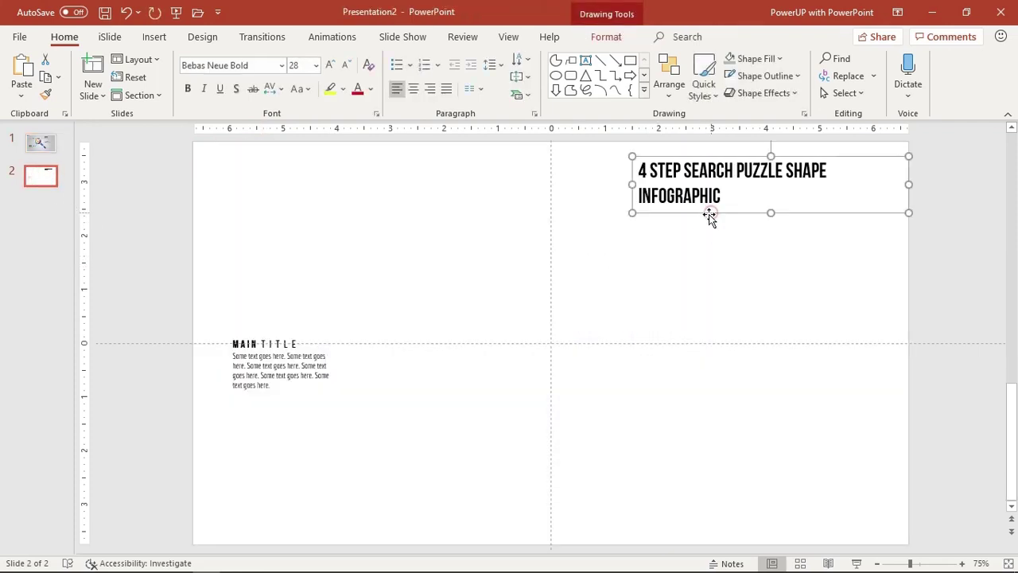
{"action": "left_click", "coordinate": [39, 141]}
{"action": "key", "text": "ctrl+v"}
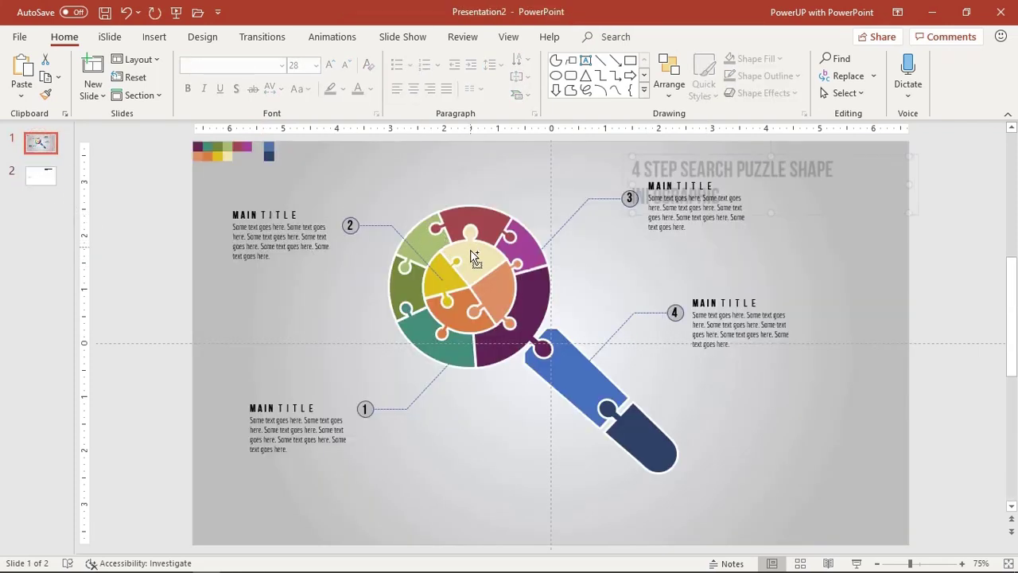
{"action": "left_click_drag", "start_coordinate": [630, 184], "coordinate": [537, 183]}
{"action": "left_click_drag", "start_coordinate": [800, 193], "coordinate": [684, 171]}
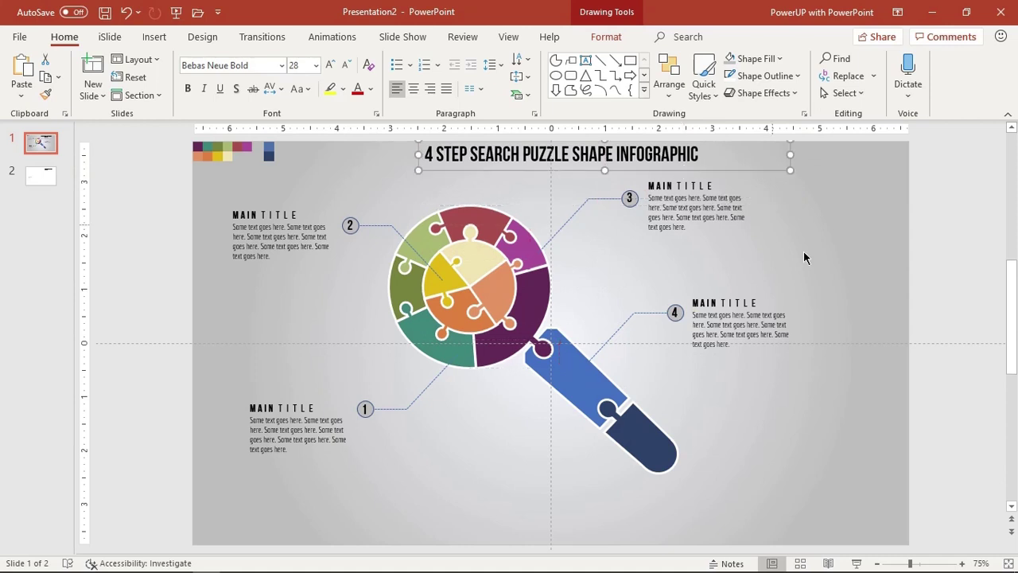
{"action": "left_click", "coordinate": [574, 458]}
{"action": "left_click_drag", "start_coordinate": [863, 544], "coordinate": [167, 175]}
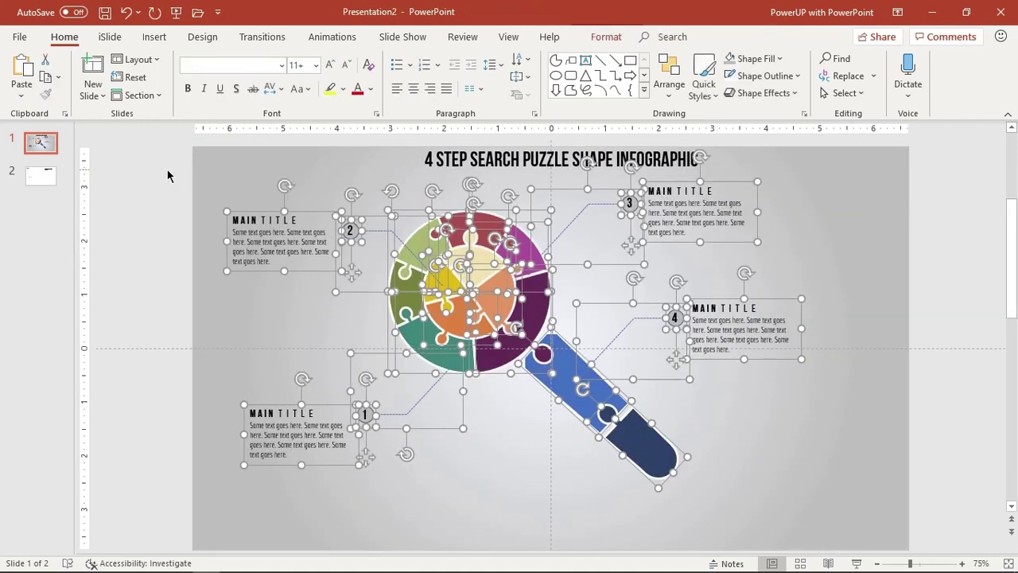
Shift the infographic down and right, lower the heading slightly, and preview it as a slide show
{"action": "left_click_drag", "start_coordinate": [645, 445], "coordinate": [681, 475]}
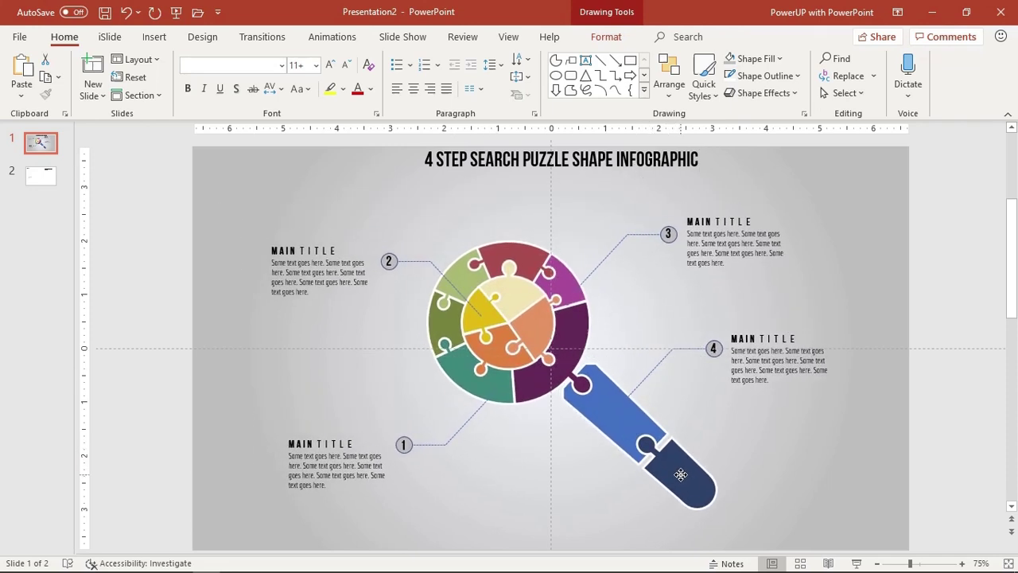
{"action": "left_click_drag", "start_coordinate": [680, 475], "coordinate": [680, 475]}
{"action": "left_click", "coordinate": [821, 452]}
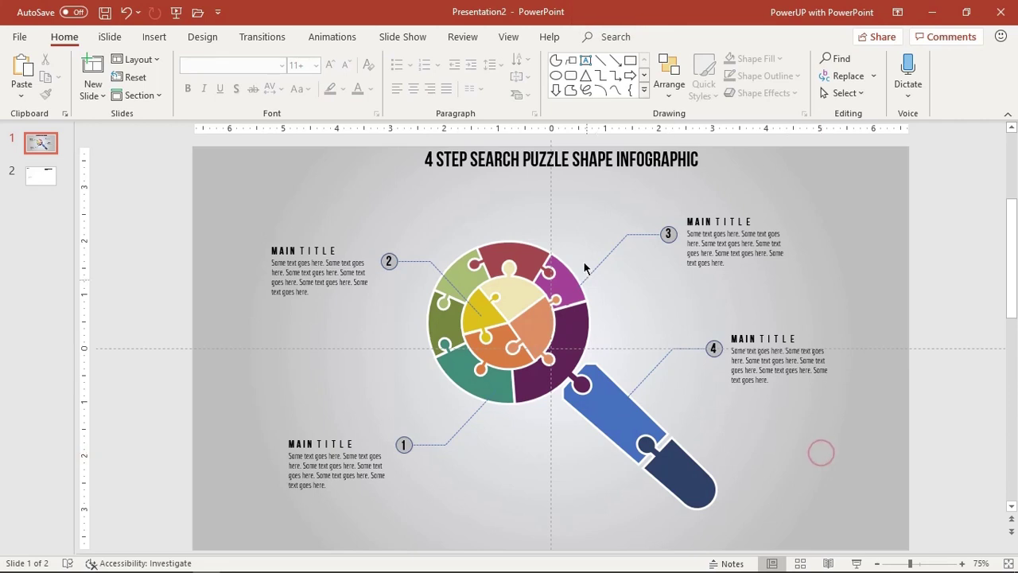
{"action": "left_click_drag", "start_coordinate": [579, 184], "coordinate": [548, 189]}
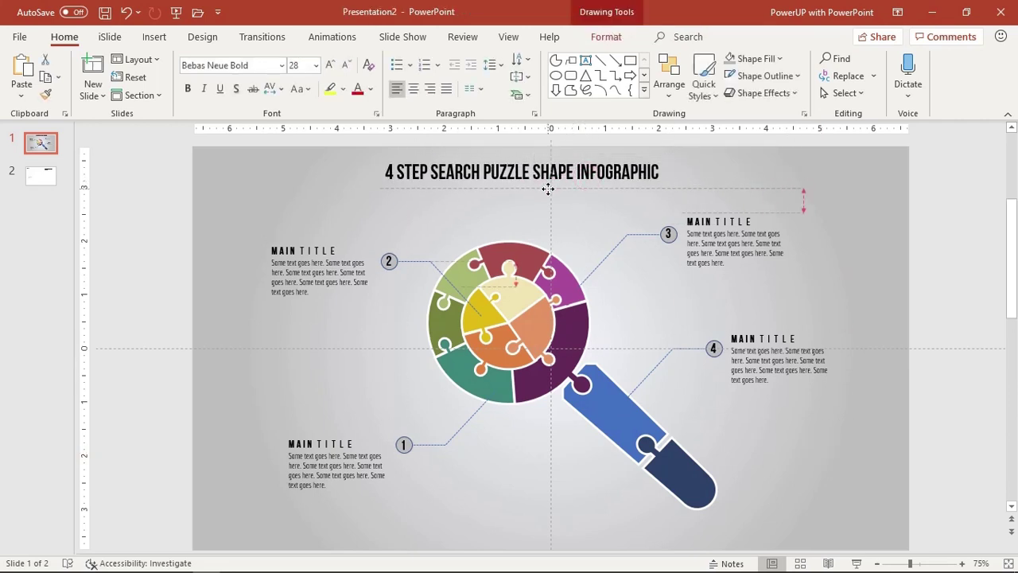
{"action": "left_click", "coordinate": [799, 448]}
{"action": "key", "text": "F5"}
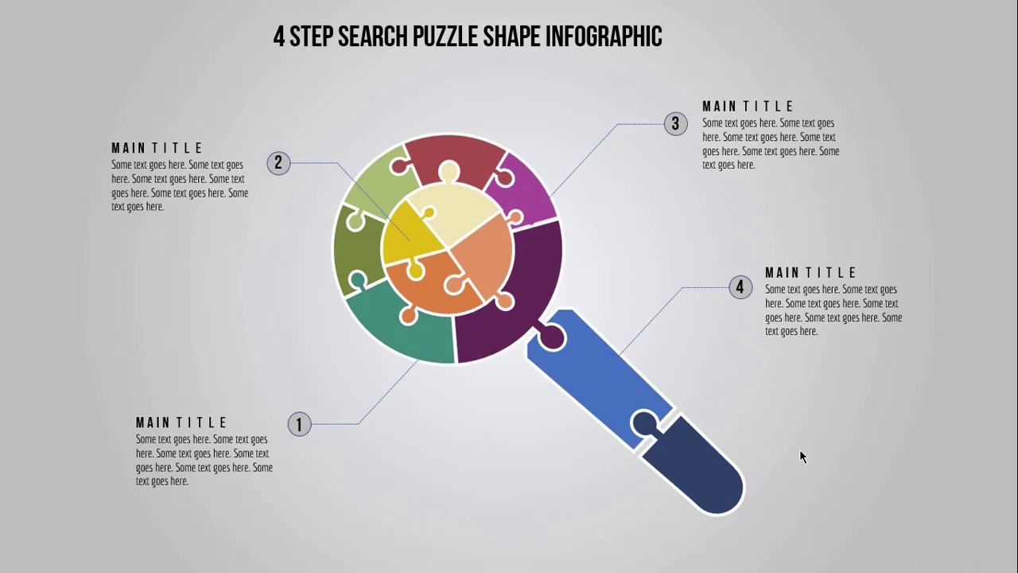
{"action": "key", "text": "Escape"}
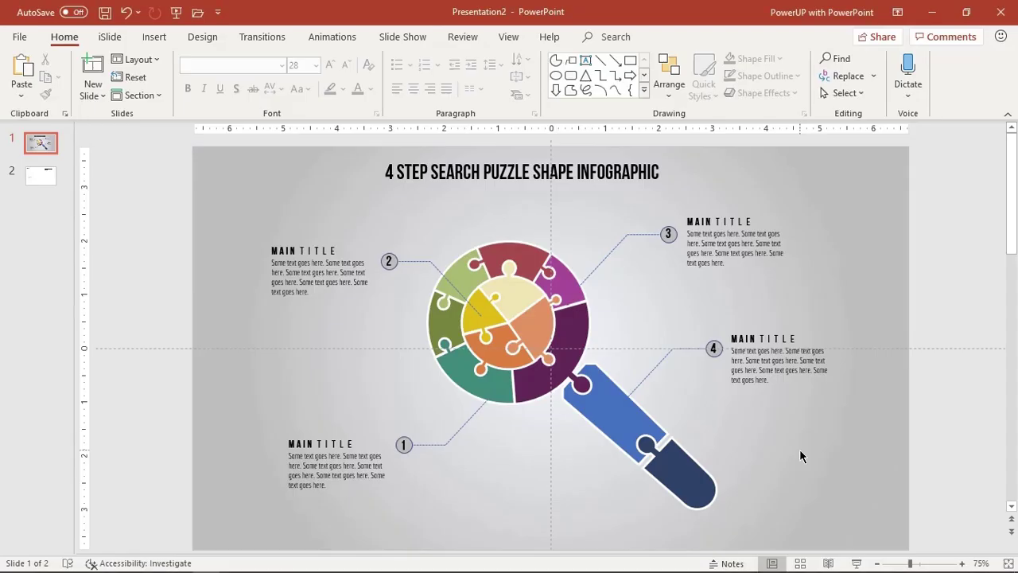